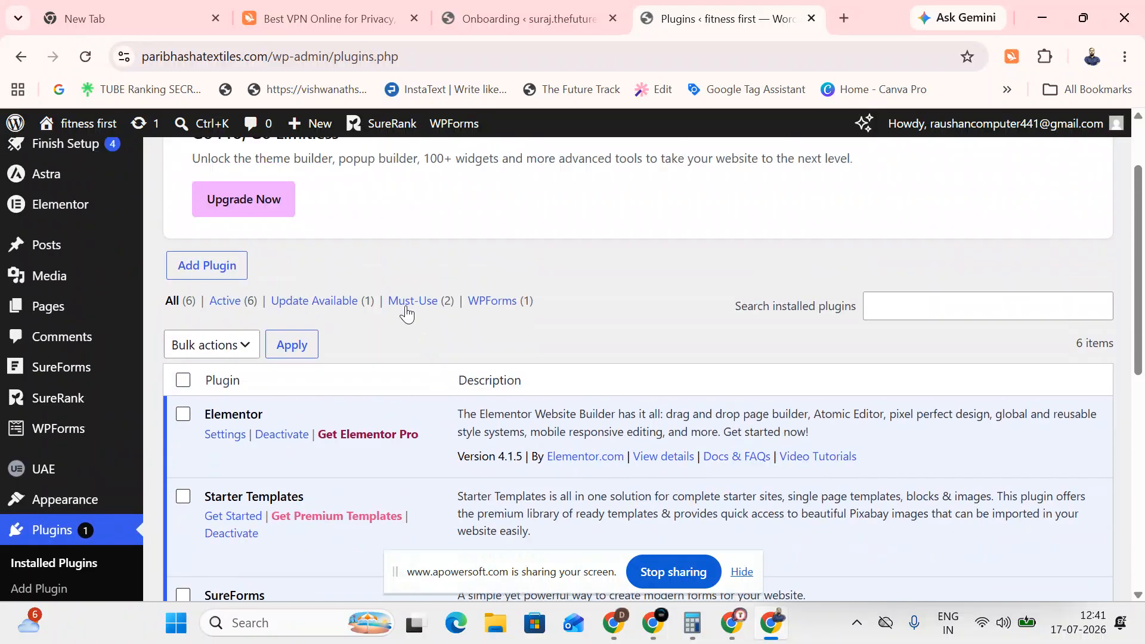
# Deactivate all installed plugins at once with the bulk Deactivate action
pyautogui.click(183, 387)
pyautogui.click(202, 352)
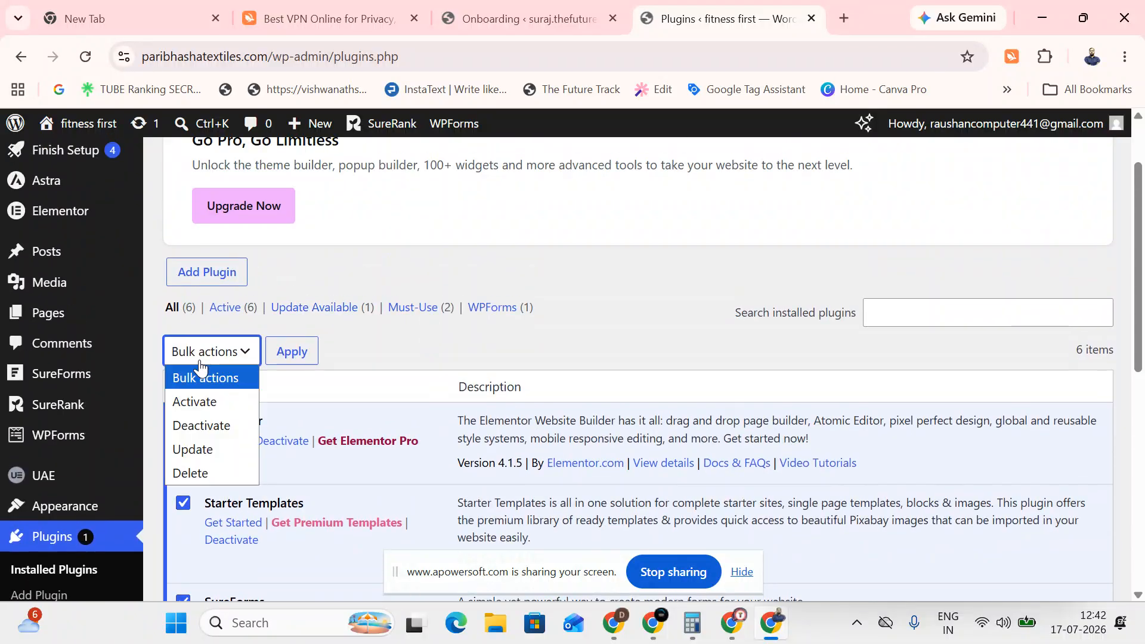
pyautogui.click(212, 424)
pyautogui.click(305, 357)
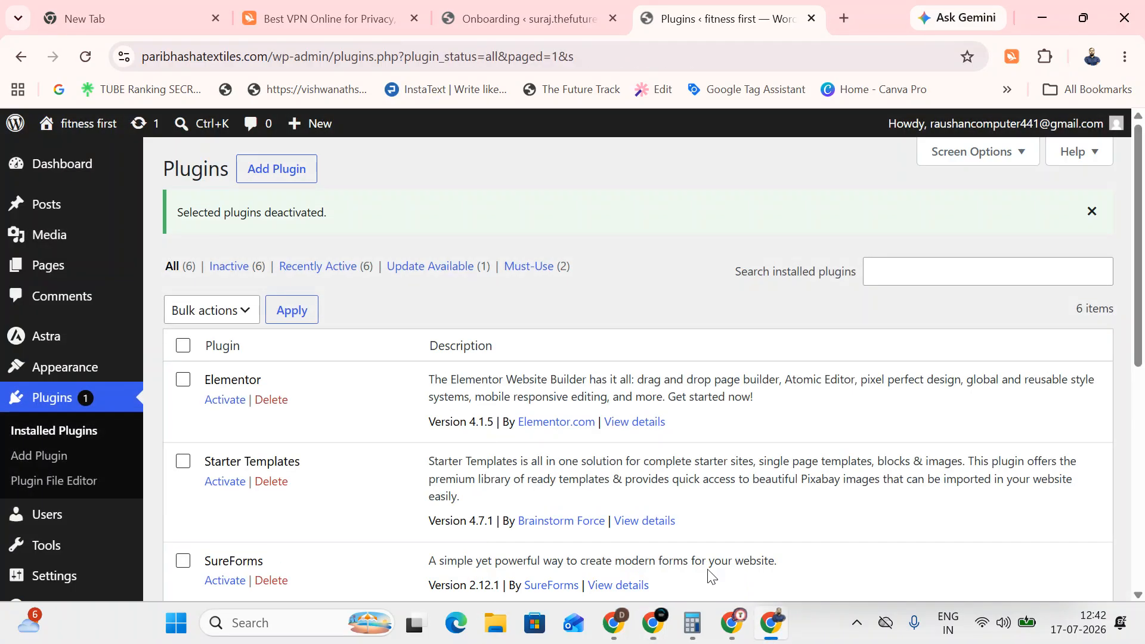
# Select all the deactivated plugins and delete them in bulk, confirming the deletion
pyautogui.click(183, 346)
pyautogui.click(214, 316)
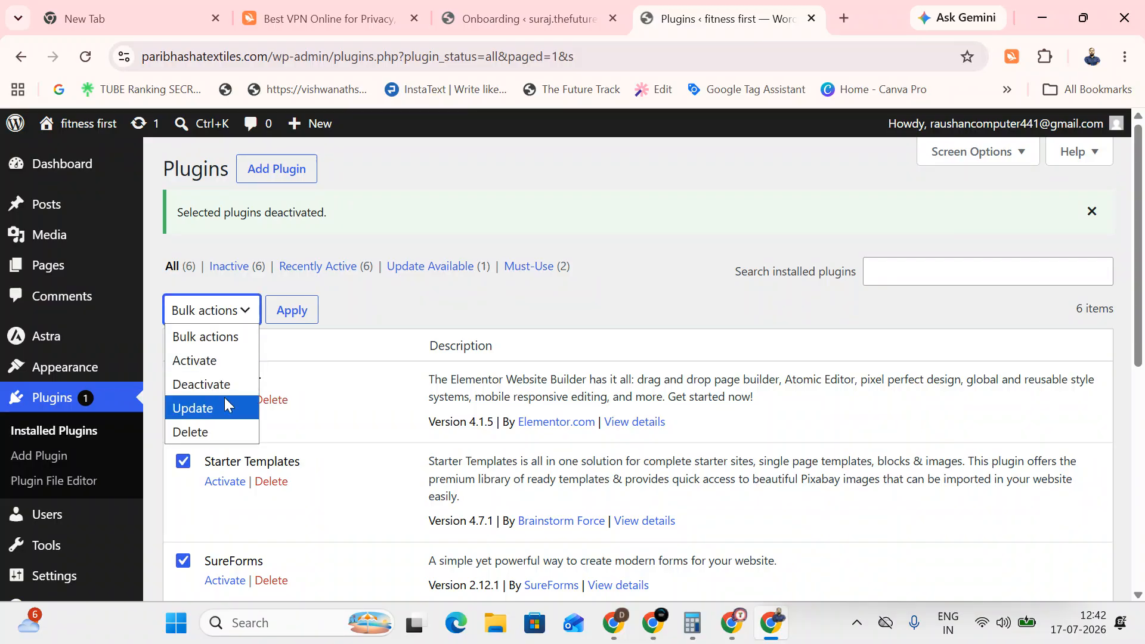
pyautogui.click(220, 443)
pyautogui.click(292, 311)
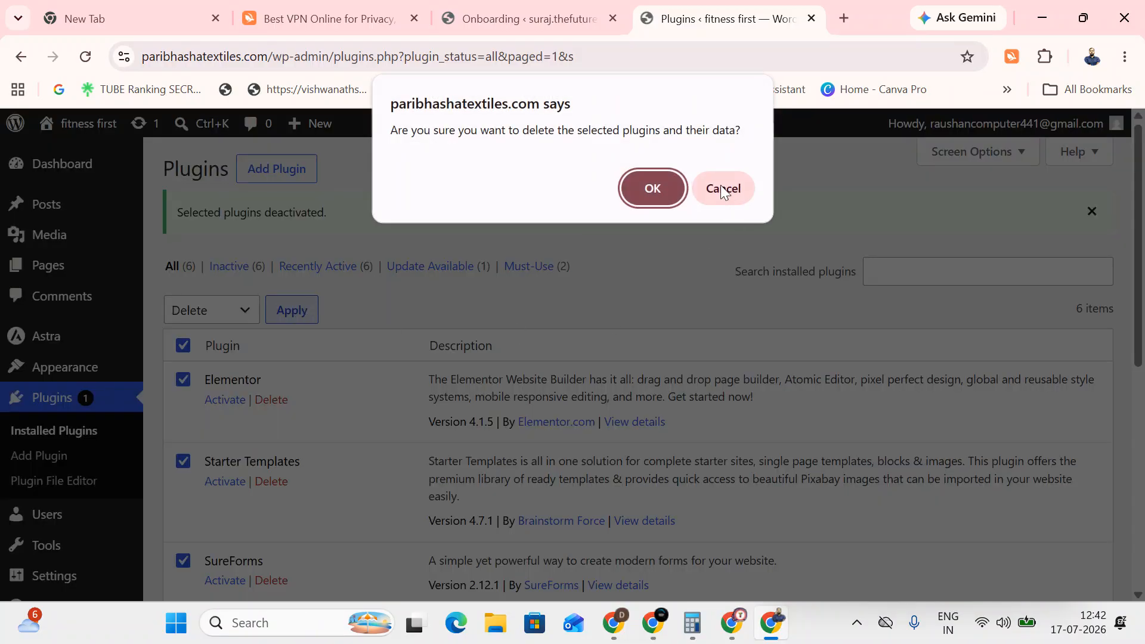
pyautogui.click(659, 187)
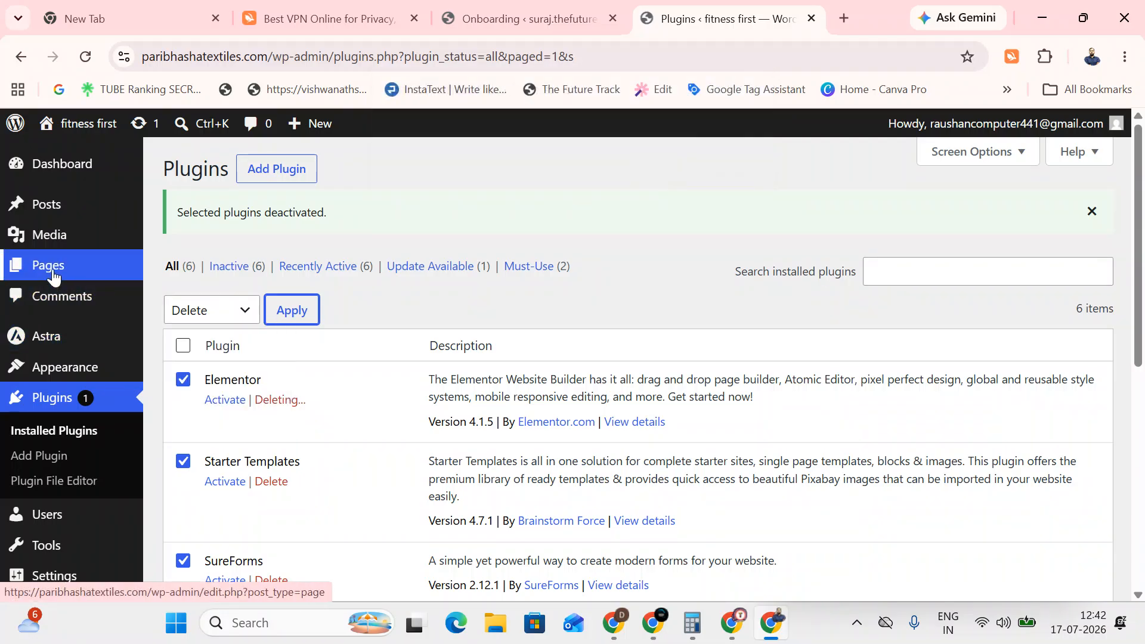
# Open the pages list, select every page and move them all to the trash in bulk
pyautogui.moveTo(55, 272)
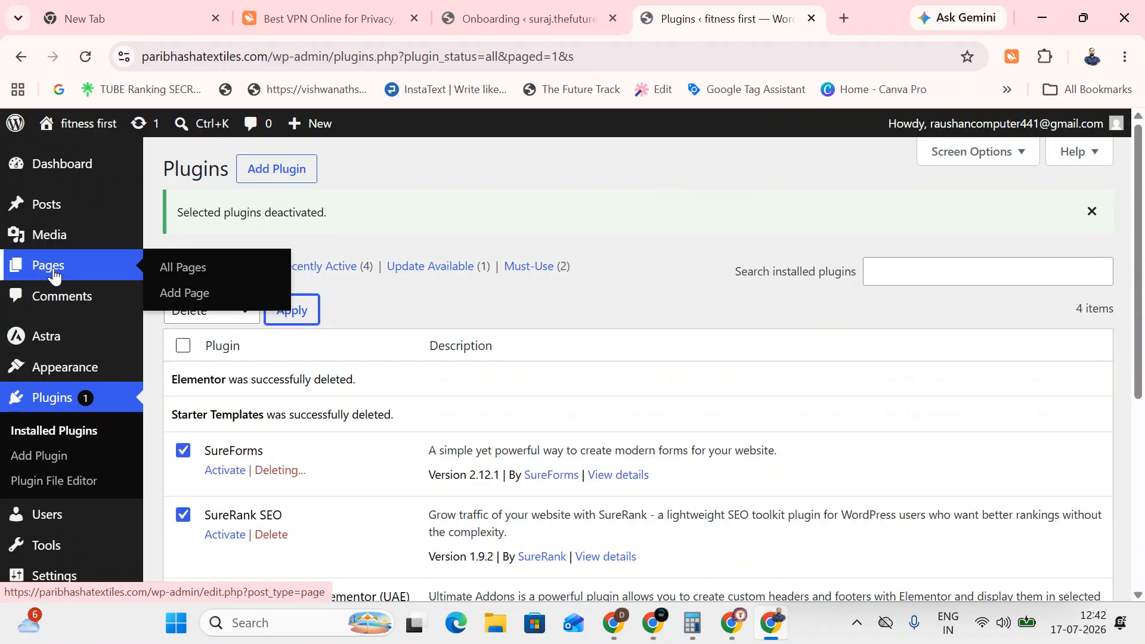
pyautogui.click(198, 271)
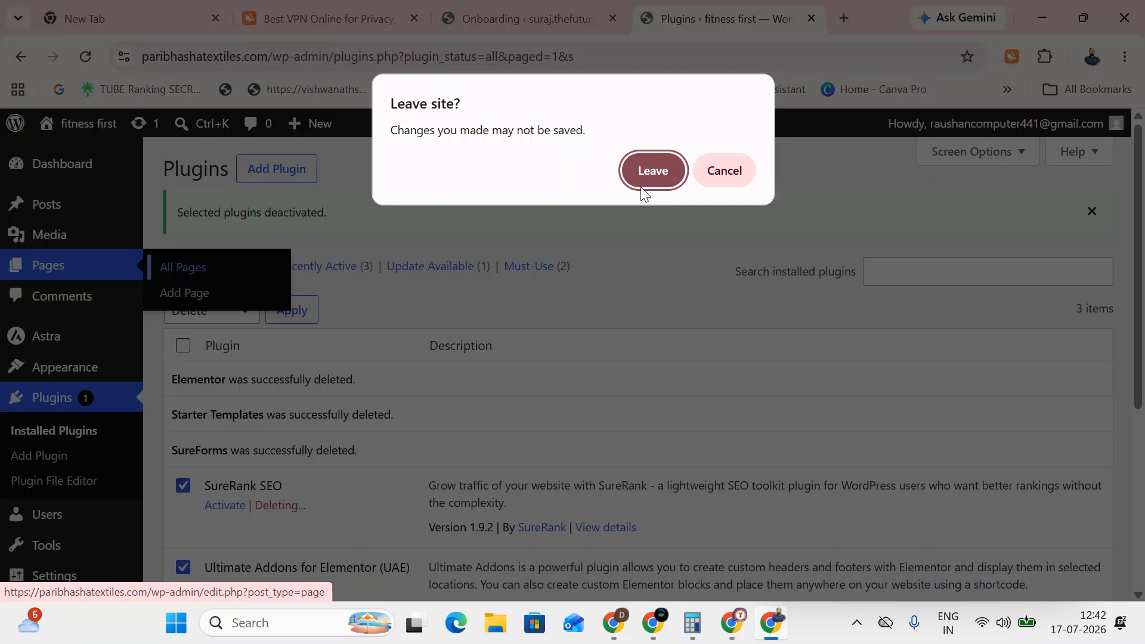
pyautogui.click(655, 170)
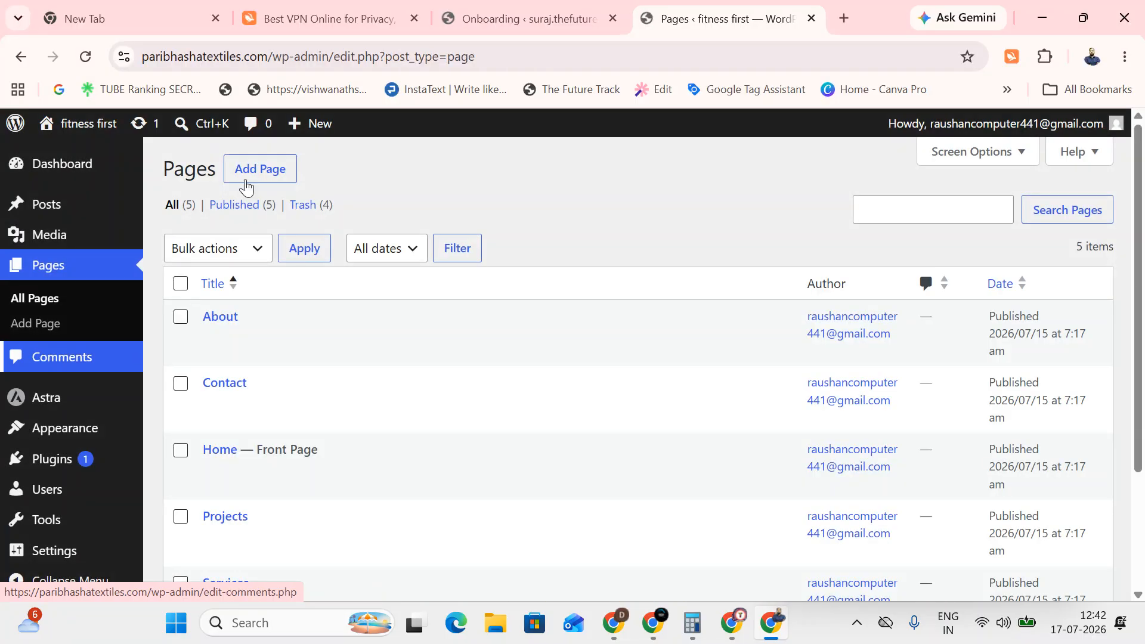
pyautogui.click(181, 283)
pyautogui.click(218, 248)
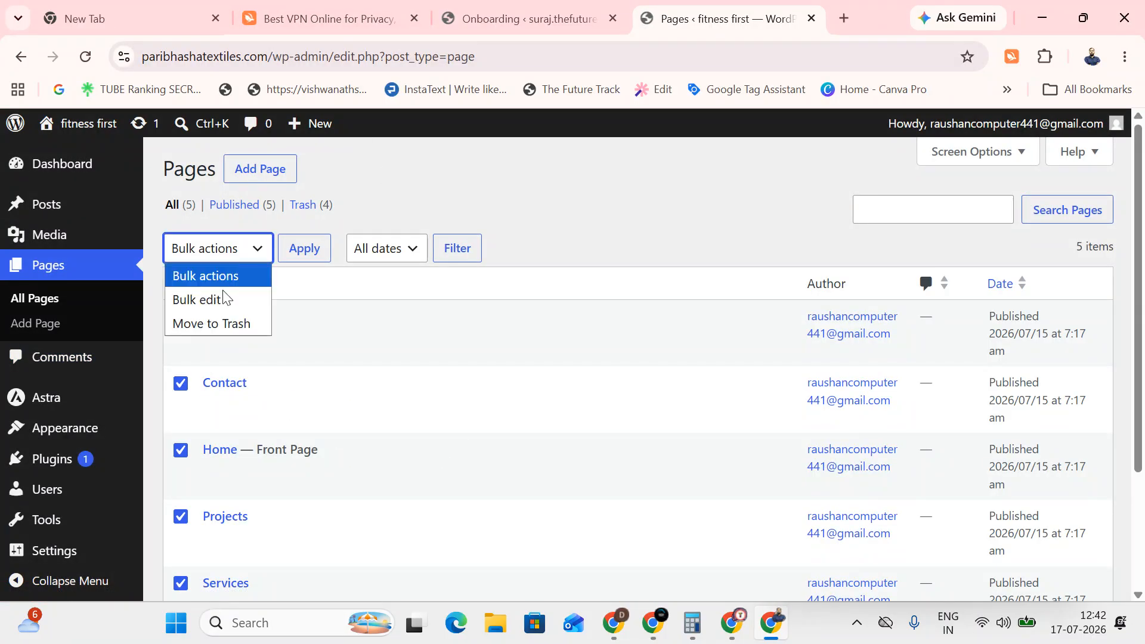
pyautogui.click(216, 322)
pyautogui.click(292, 248)
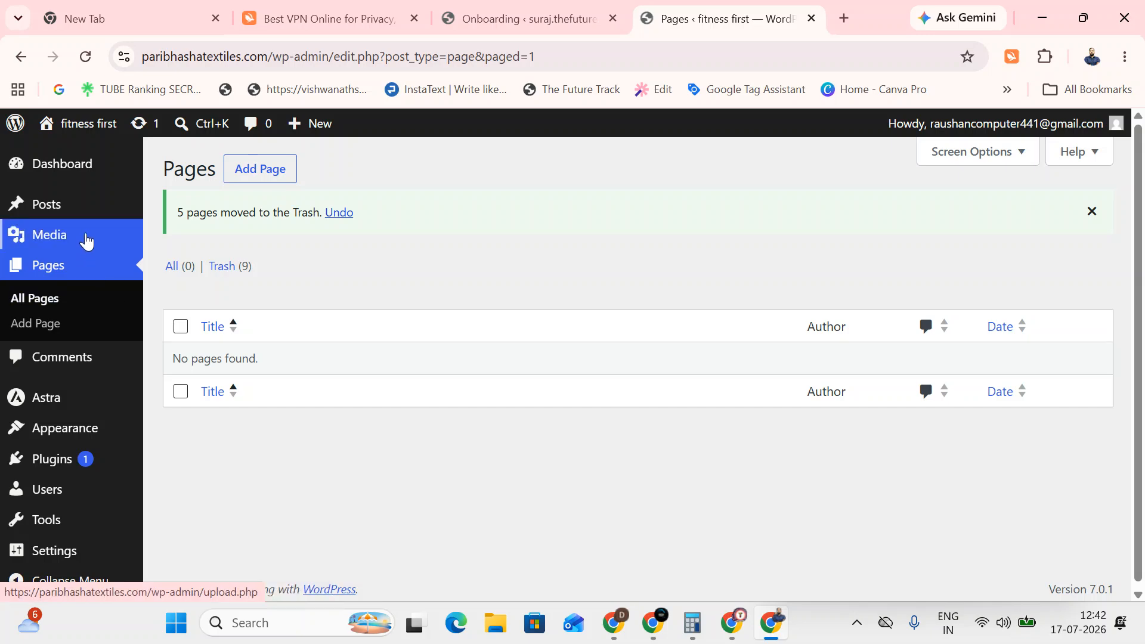
# Return to the plugins list and delete the remaining WPForms Lite plugin, confirming the prompt
pyautogui.moveTo(72, 210)
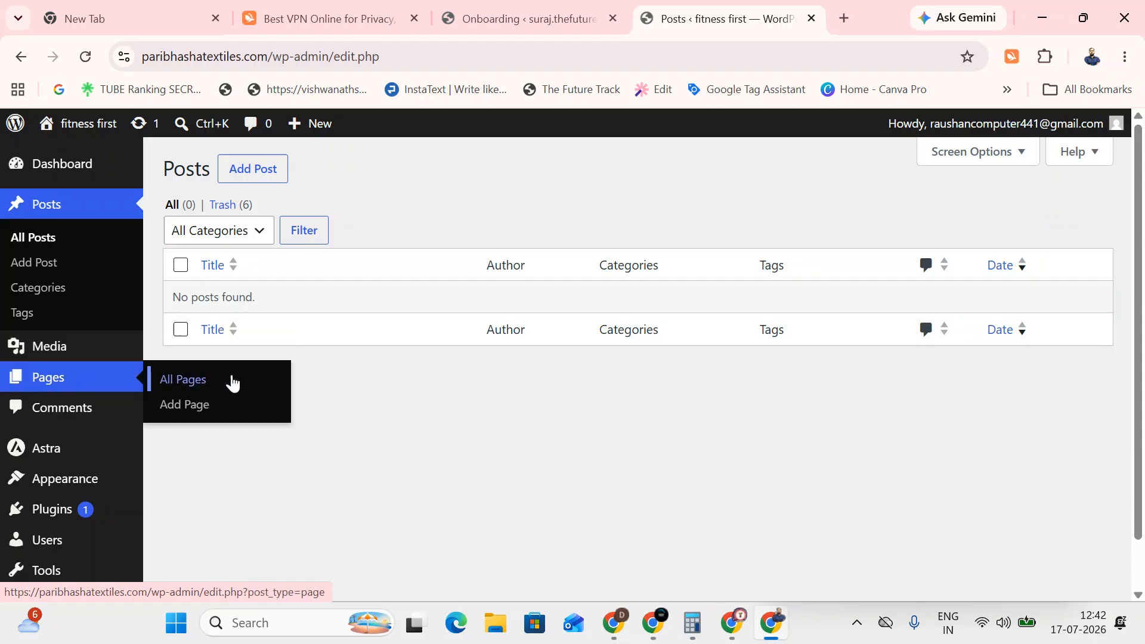
pyautogui.scroll(-1, 112, 432)
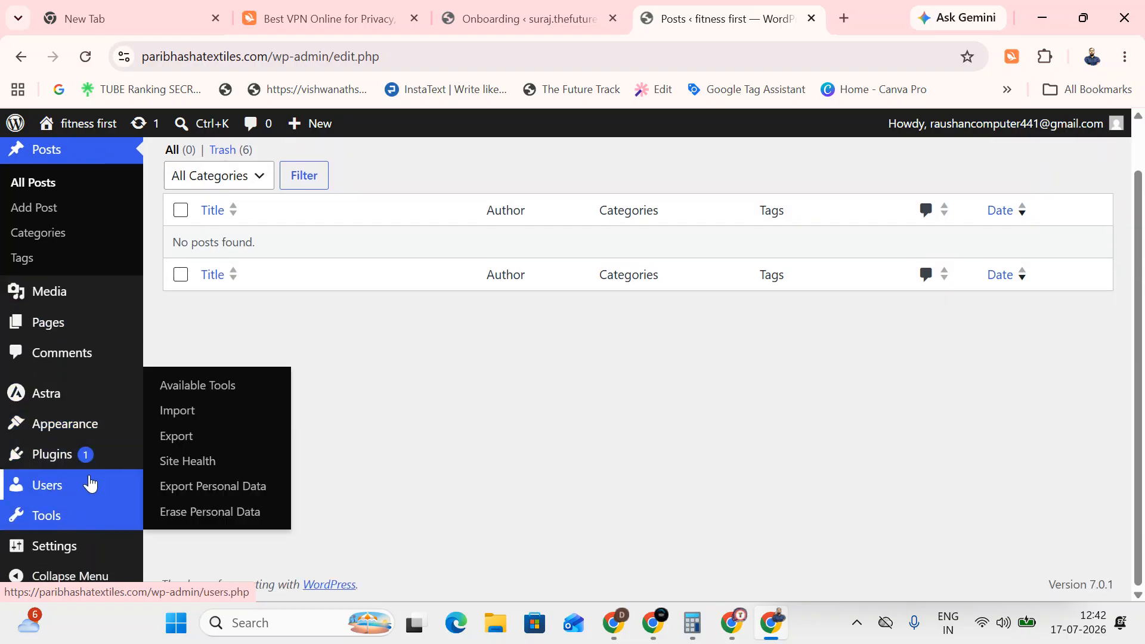
pyautogui.moveTo(119, 455)
pyautogui.click(232, 455)
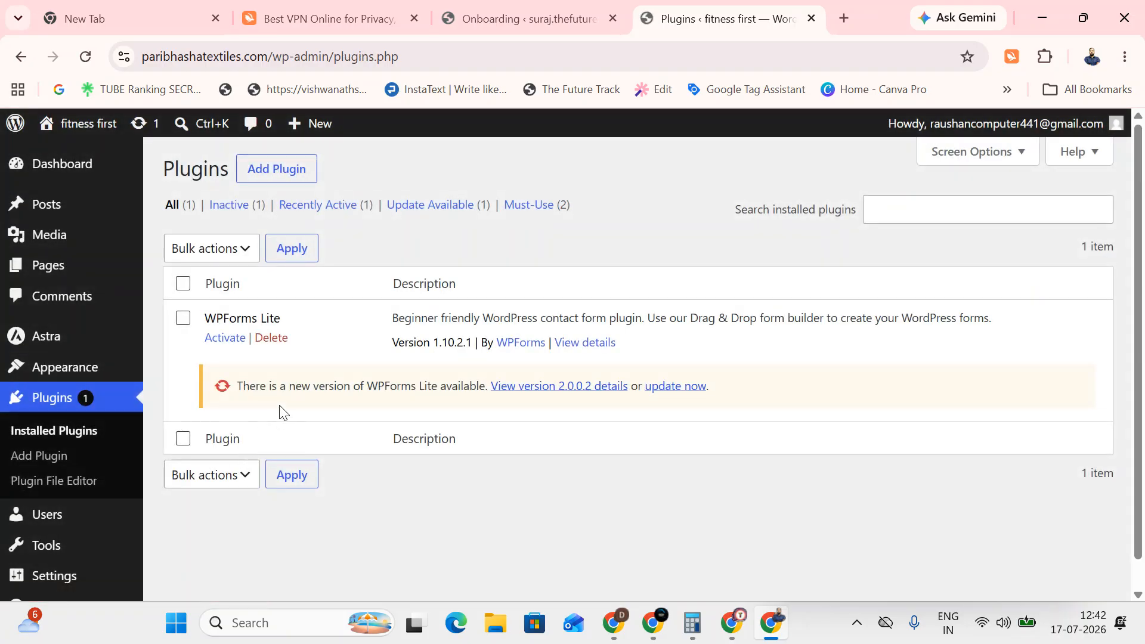
pyautogui.click(280, 338)
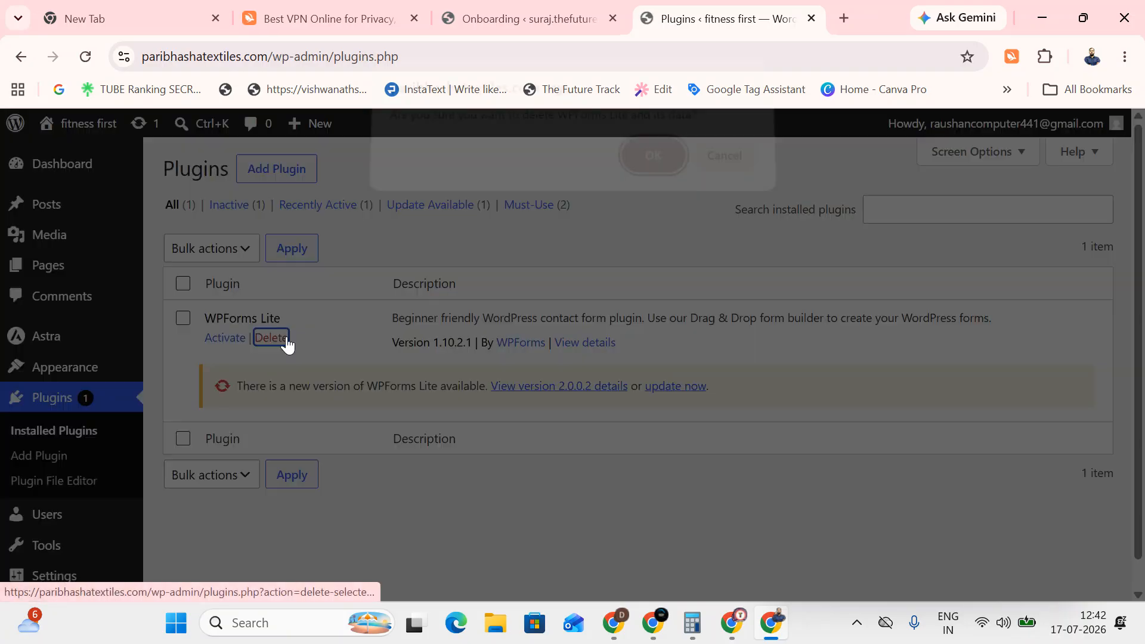
pyautogui.click(641, 178)
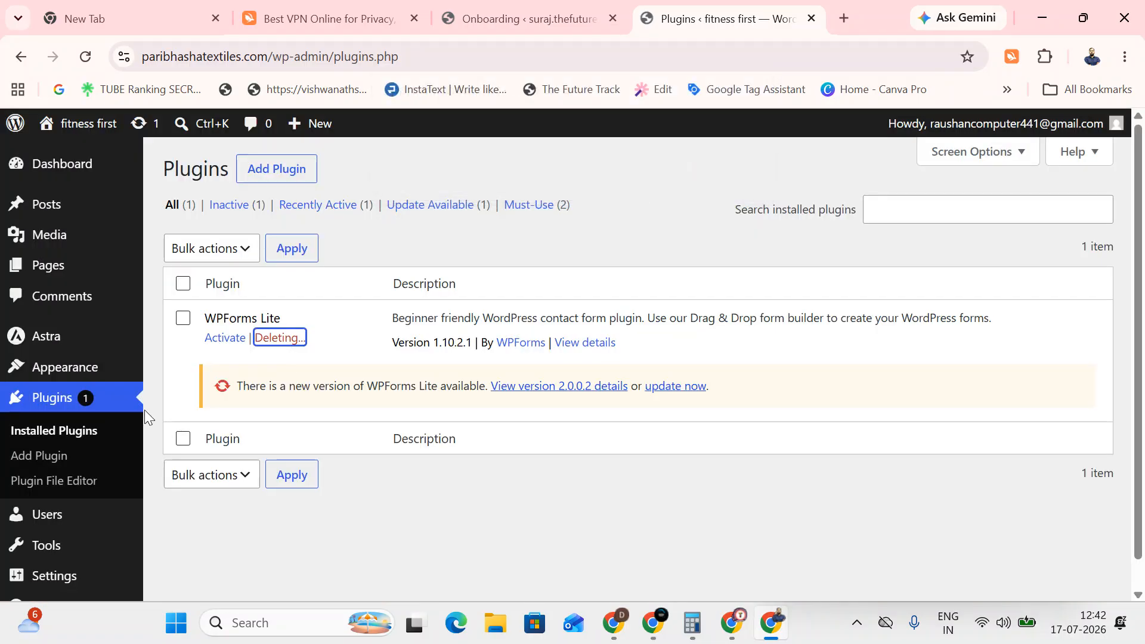
# Open the media library and scroll through the uploaded items, viewing the site-icon attachment details
pyautogui.scroll(-2, 87, 408)
pyautogui.scroll(2, 74, 466)
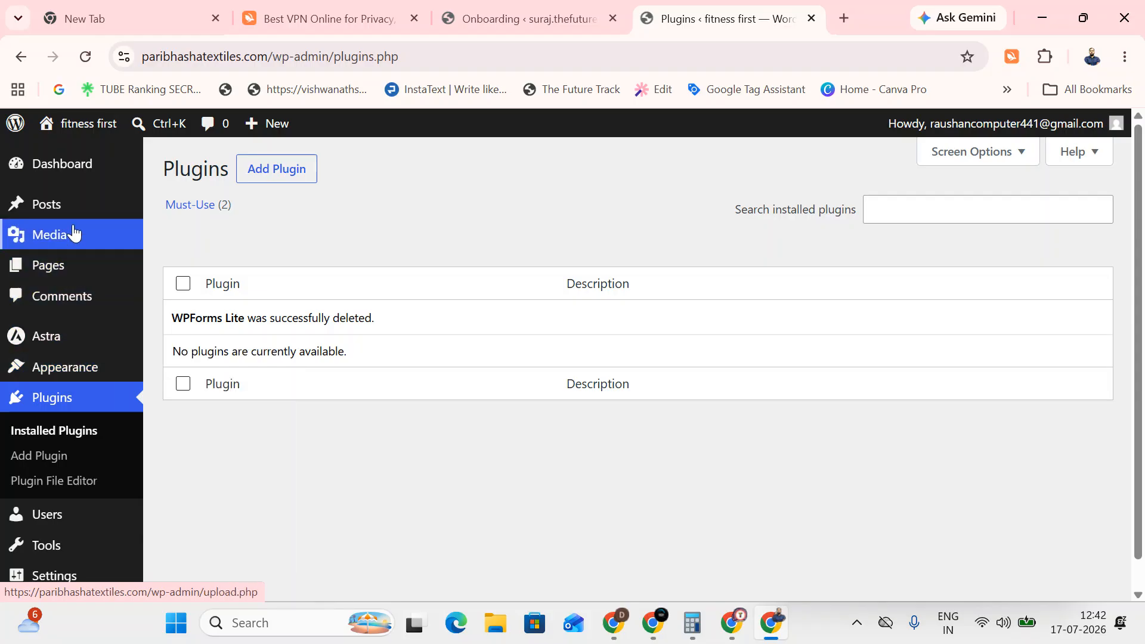
pyautogui.click(194, 241)
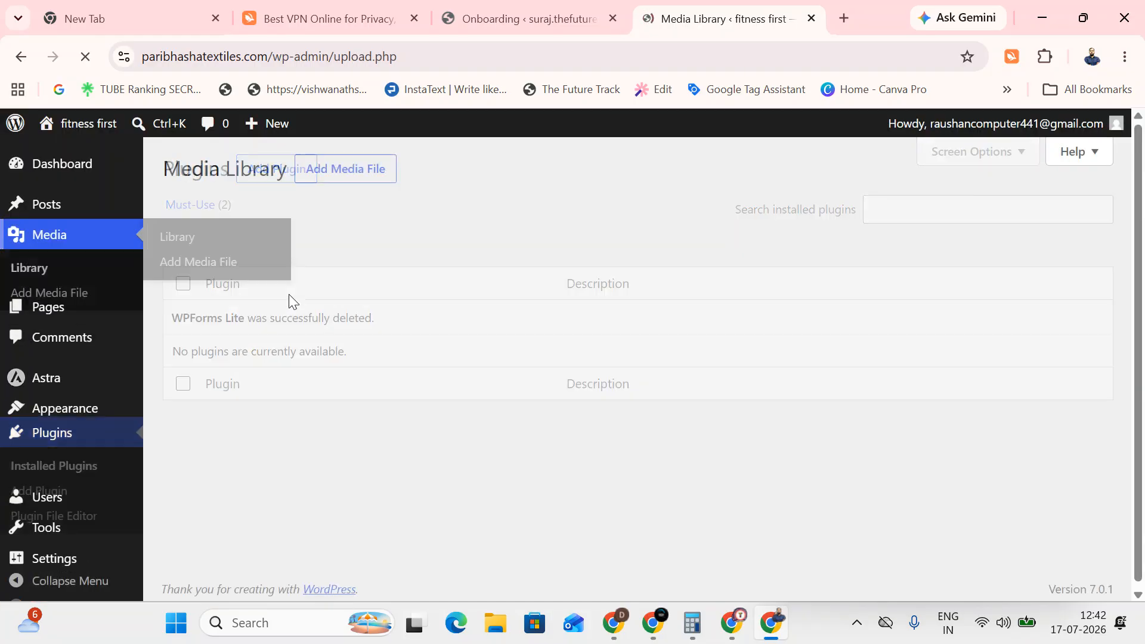
pyautogui.scroll(-15, 417, 394)
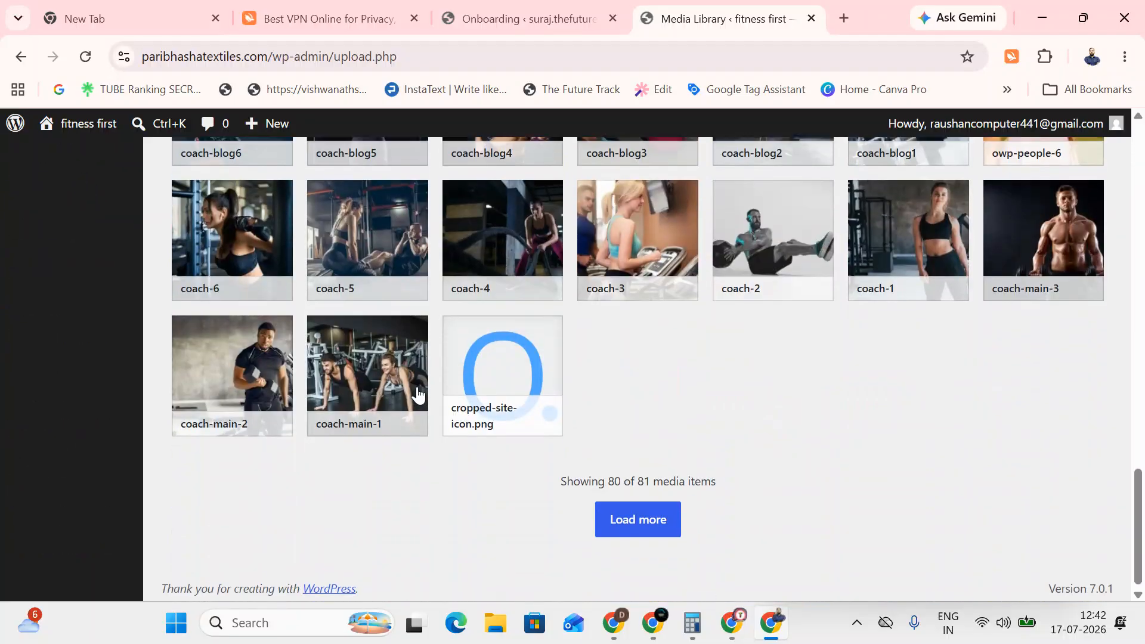
pyautogui.click(653, 525)
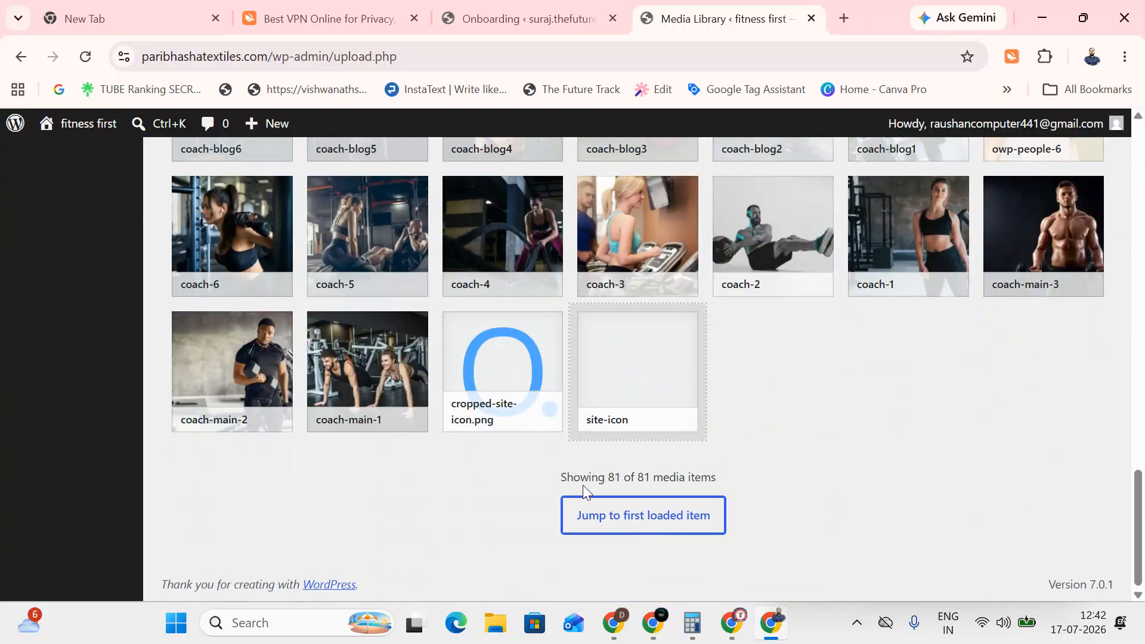
pyautogui.click(593, 426)
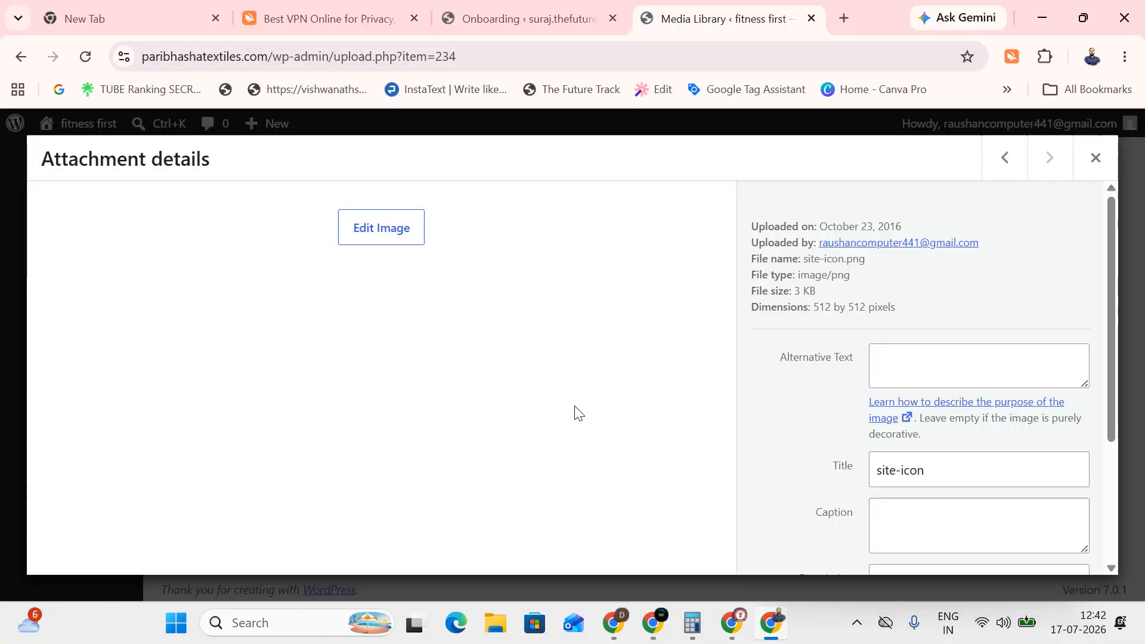
pyautogui.click(1094, 155)
pyautogui.scroll(20, 752, 353)
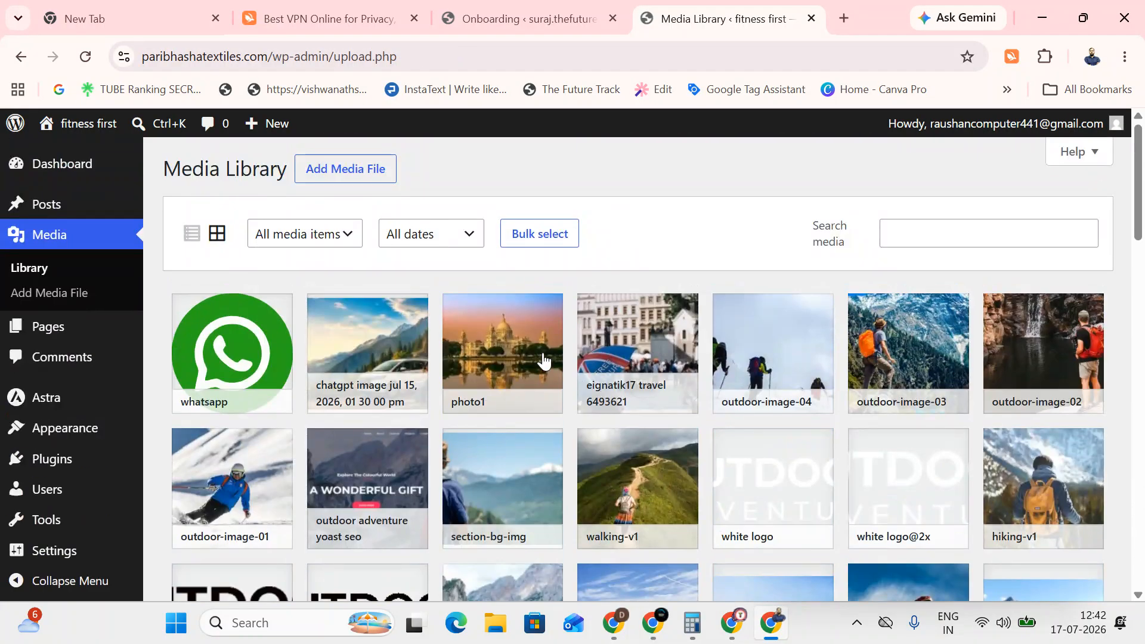
# Switch the media library to bulk select and tick the images in the first two rows, from whatsapp to outdoor-image-01
pyautogui.click(537, 236)
pyautogui.click(222, 357)
pyautogui.click(367, 356)
pyautogui.click(502, 356)
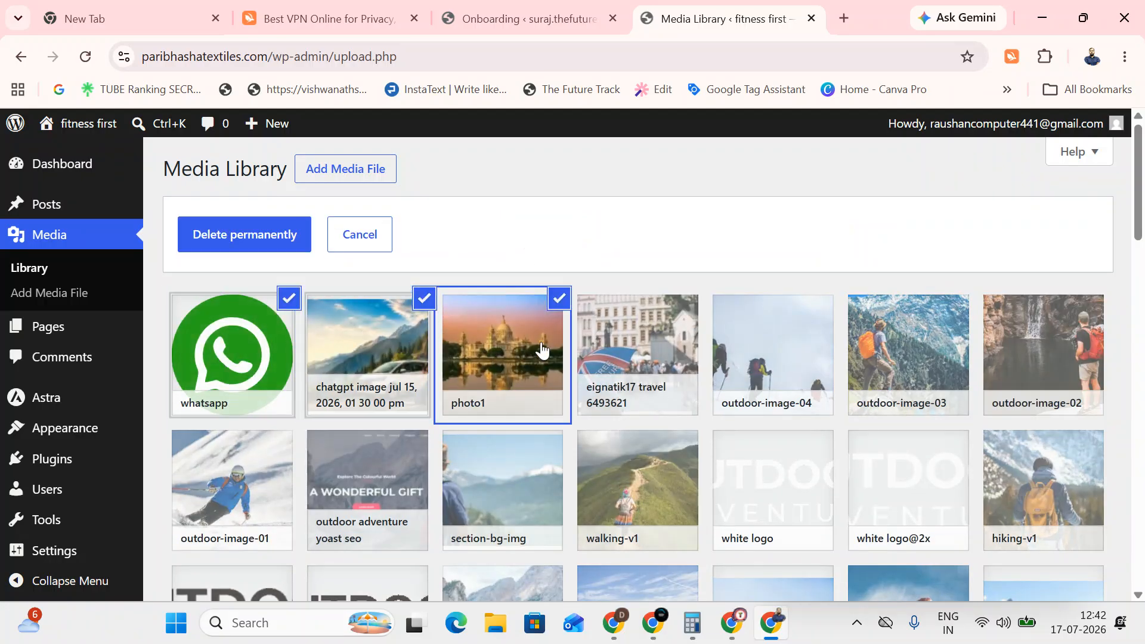
pyautogui.click(755, 357)
pyautogui.click(675, 349)
pyautogui.click(909, 352)
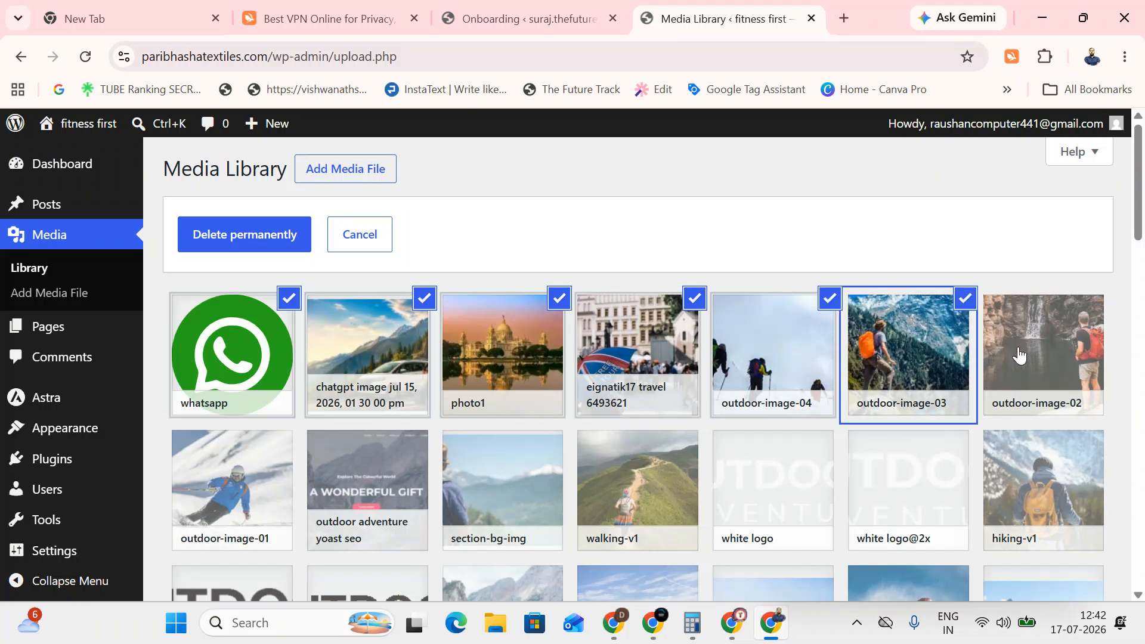
pyautogui.click(1044, 352)
pyautogui.click(1022, 504)
pyautogui.click(884, 476)
pyautogui.click(644, 491)
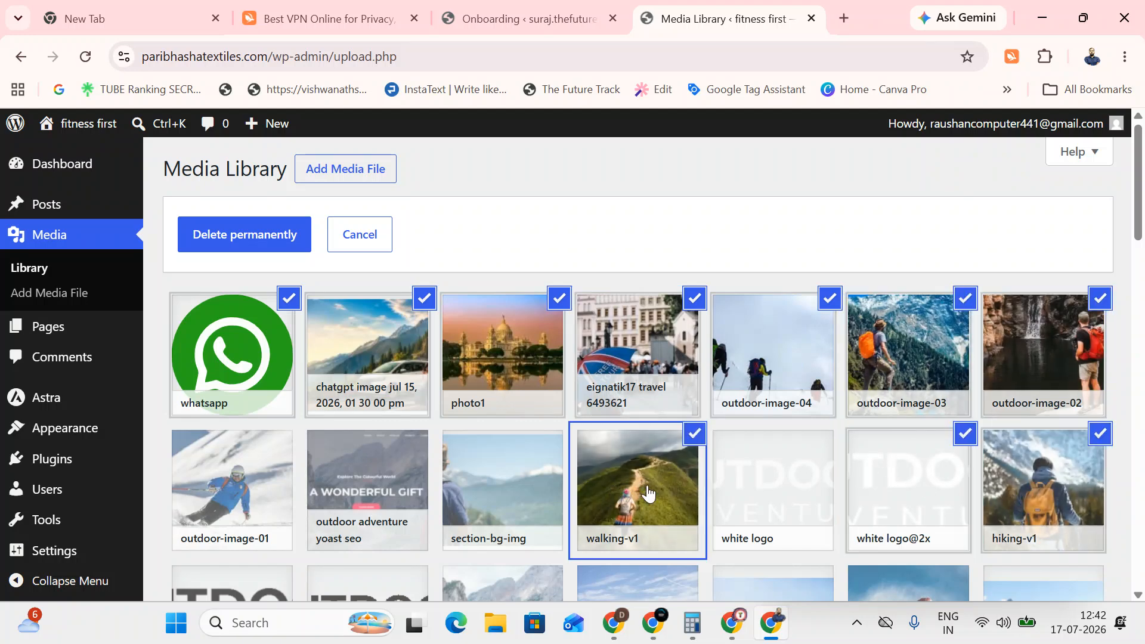
pyautogui.click(792, 485)
pyautogui.click(868, 485)
pyautogui.click(459, 480)
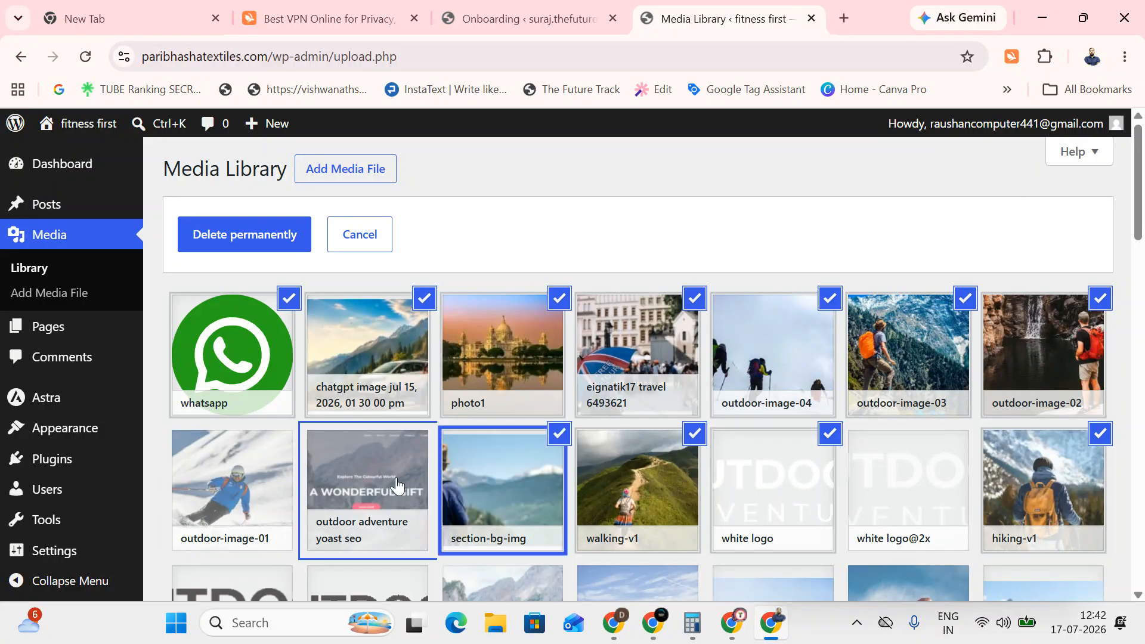
pyautogui.click(397, 487)
pyautogui.click(286, 492)
# Tick the logo, hero-bg, image-1, project-background, winter-sport, services-bg, winter sports and camp images
pyautogui.scroll(-5, 282, 462)
pyautogui.click(238, 366)
pyautogui.click(340, 353)
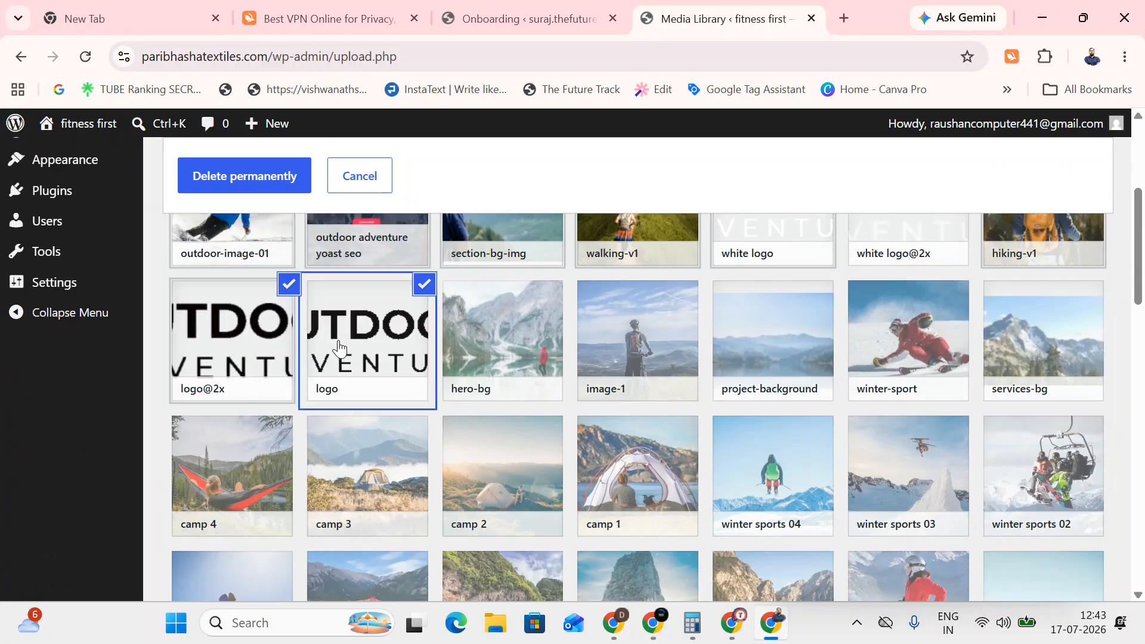
pyautogui.click(478, 358)
pyautogui.click(641, 345)
pyautogui.click(781, 344)
pyautogui.click(908, 340)
pyautogui.click(1044, 340)
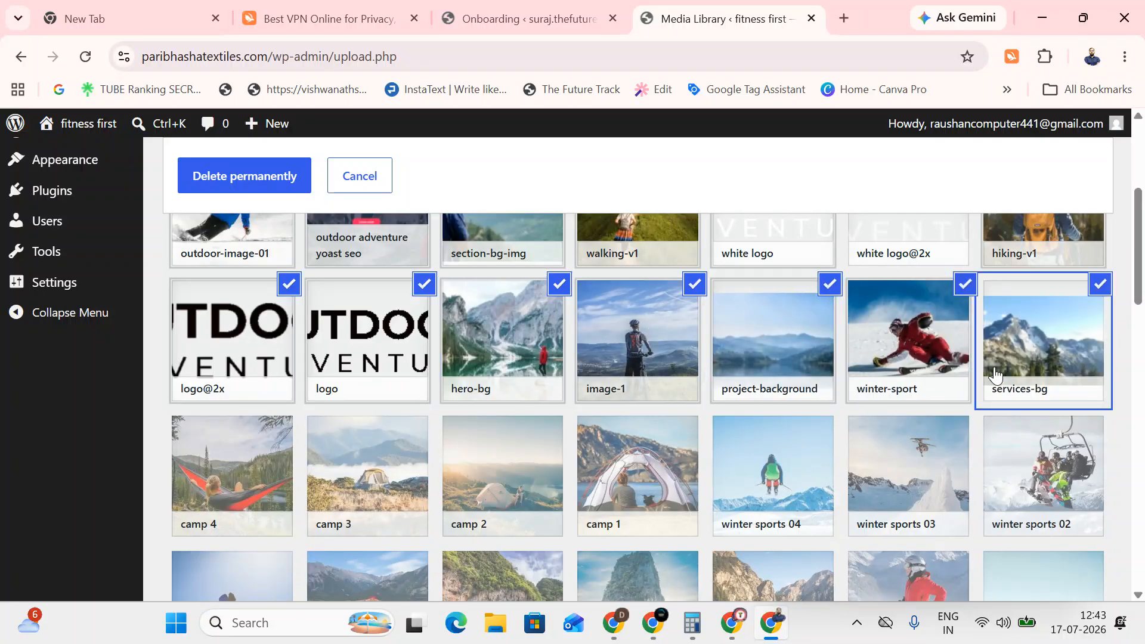
pyautogui.click(1043, 471)
pyautogui.click(909, 472)
pyautogui.click(790, 459)
pyautogui.click(638, 456)
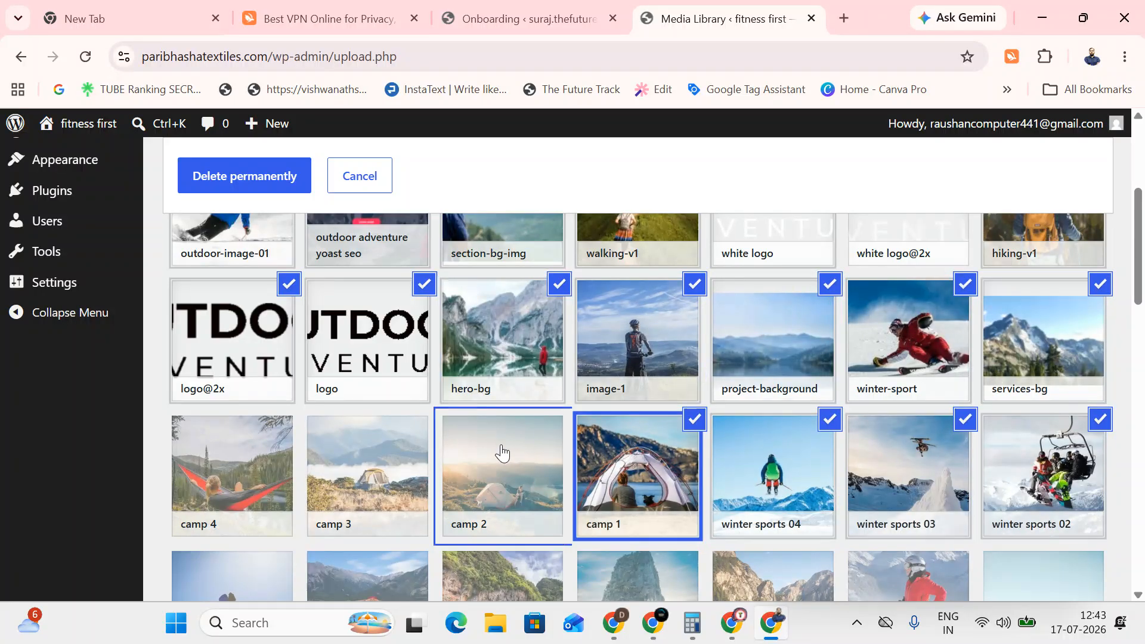
pyautogui.click(501, 453)
pyautogui.click(383, 455)
pyautogui.click(250, 473)
# Tick the winter sports 01, water sports, snow-1, about-bg, services, quote, 19-1, vision and coach-main-1 images
pyautogui.scroll(-5, 248, 474)
pyautogui.click(232, 262)
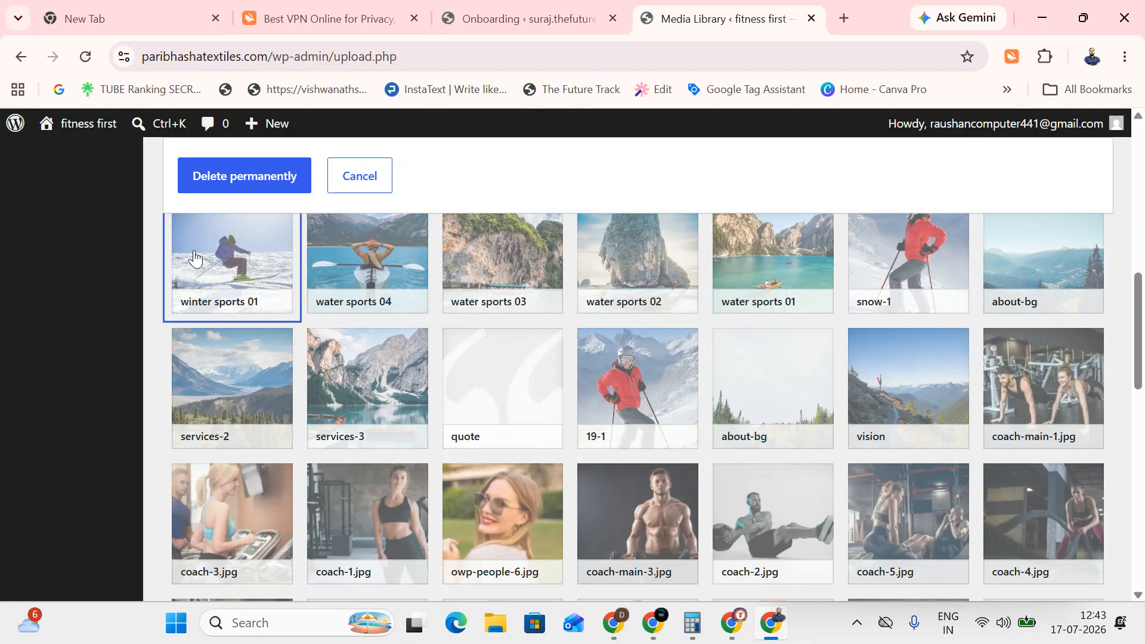
pyautogui.click(367, 262)
pyautogui.click(484, 258)
pyautogui.click(656, 262)
pyautogui.click(787, 263)
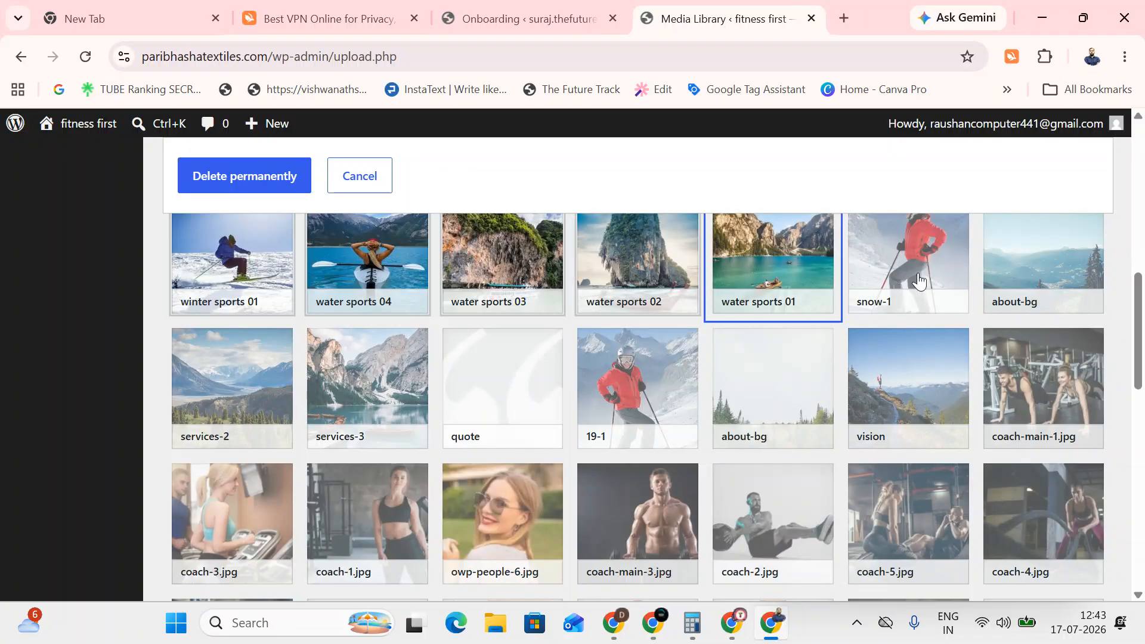
pyautogui.click(913, 263)
pyautogui.click(1020, 285)
pyautogui.click(1044, 382)
pyautogui.click(925, 408)
pyautogui.click(782, 396)
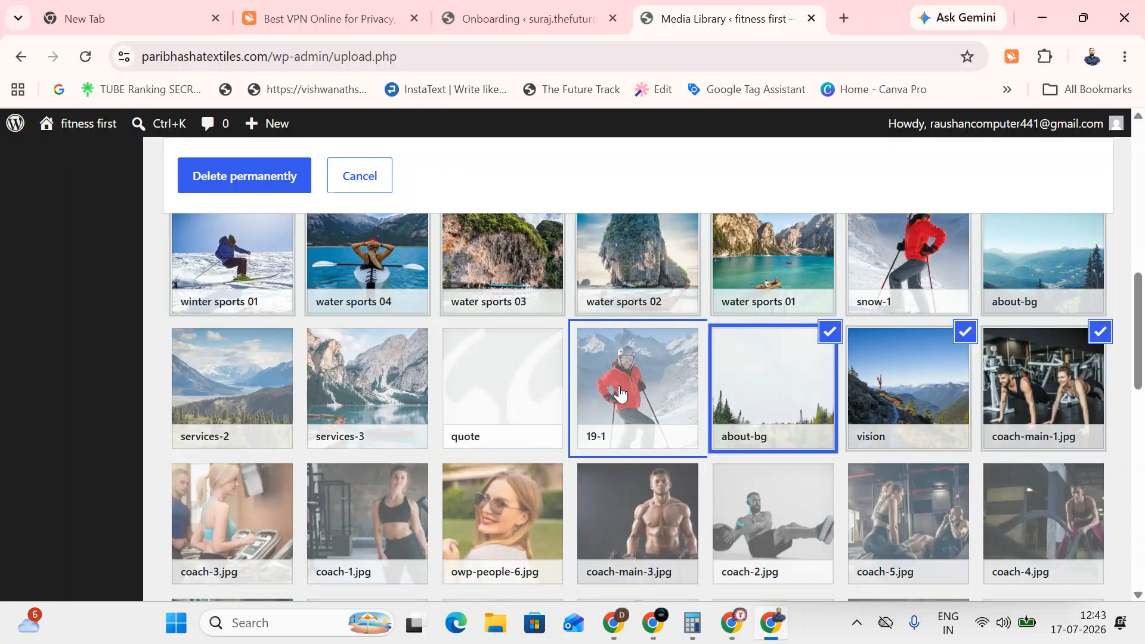
pyautogui.click(659, 397)
pyautogui.click(460, 378)
pyautogui.click(379, 377)
pyautogui.click(239, 358)
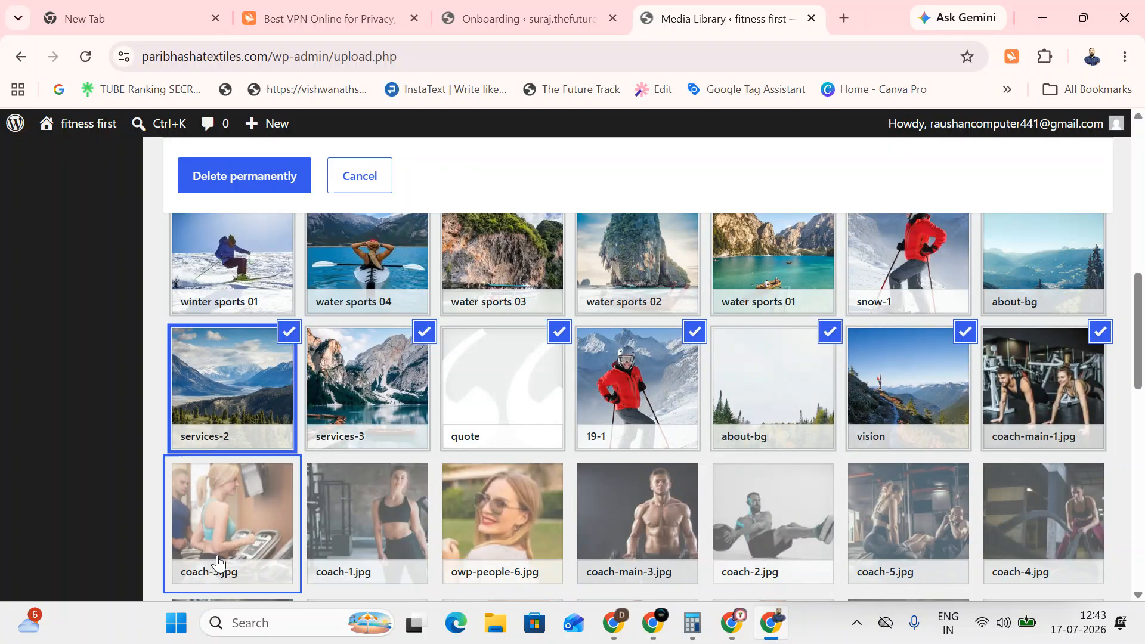
# Tick the row of coach images from coach-3.jpg to coach-4.jpg
pyautogui.click(220, 557)
pyautogui.click(348, 527)
pyautogui.click(514, 519)
pyautogui.click(650, 508)
pyautogui.click(757, 525)
pyautogui.click(920, 510)
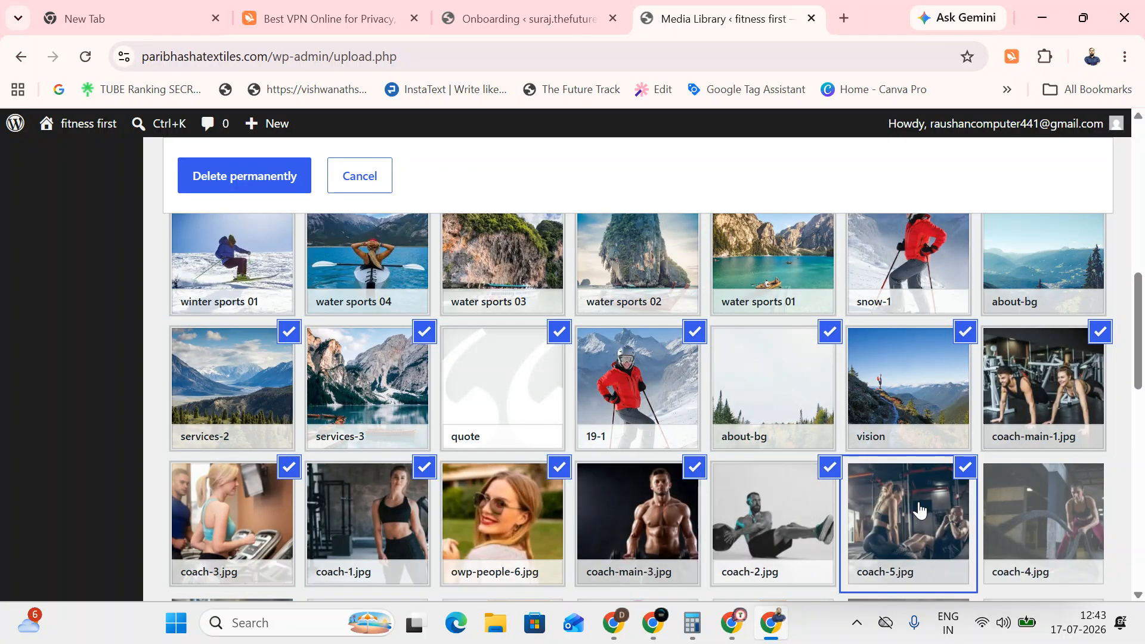
pyautogui.click(1039, 511)
# Tick the coach-logo, coach-main-2.jpg, male.png, weight-scale.png, bottom-view.png, heartbeat.png and coach-6.jpg images
pyautogui.scroll(-4, 891, 464)
pyautogui.click(1007, 383)
pyautogui.click(946, 384)
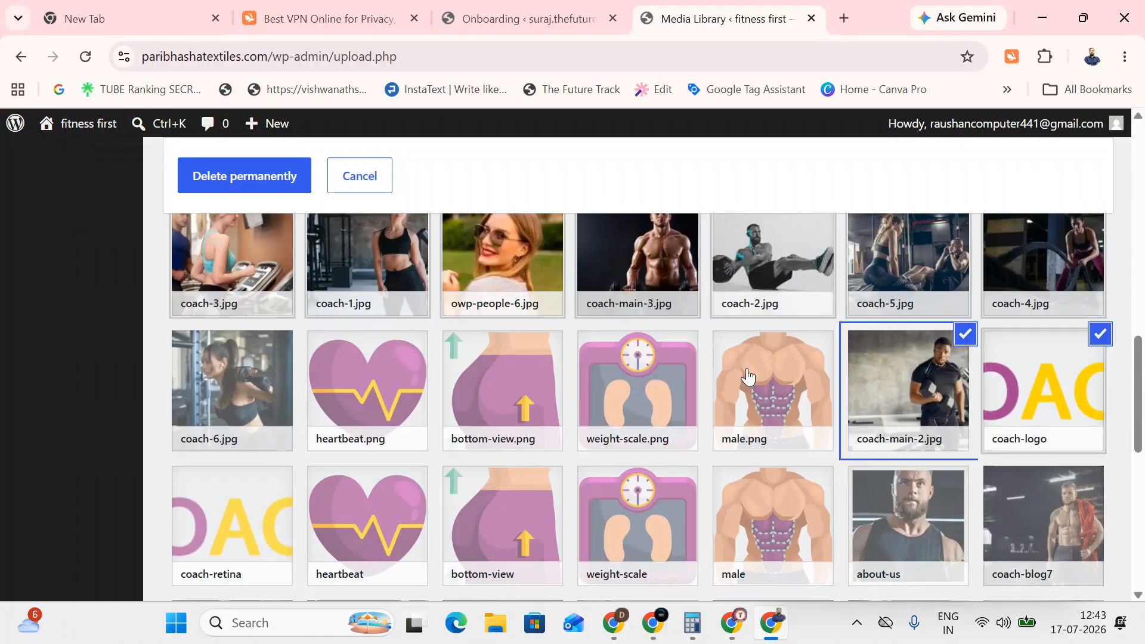
pyautogui.click(746, 378)
pyautogui.click(638, 367)
pyautogui.click(510, 366)
pyautogui.click(357, 384)
pyautogui.click(249, 439)
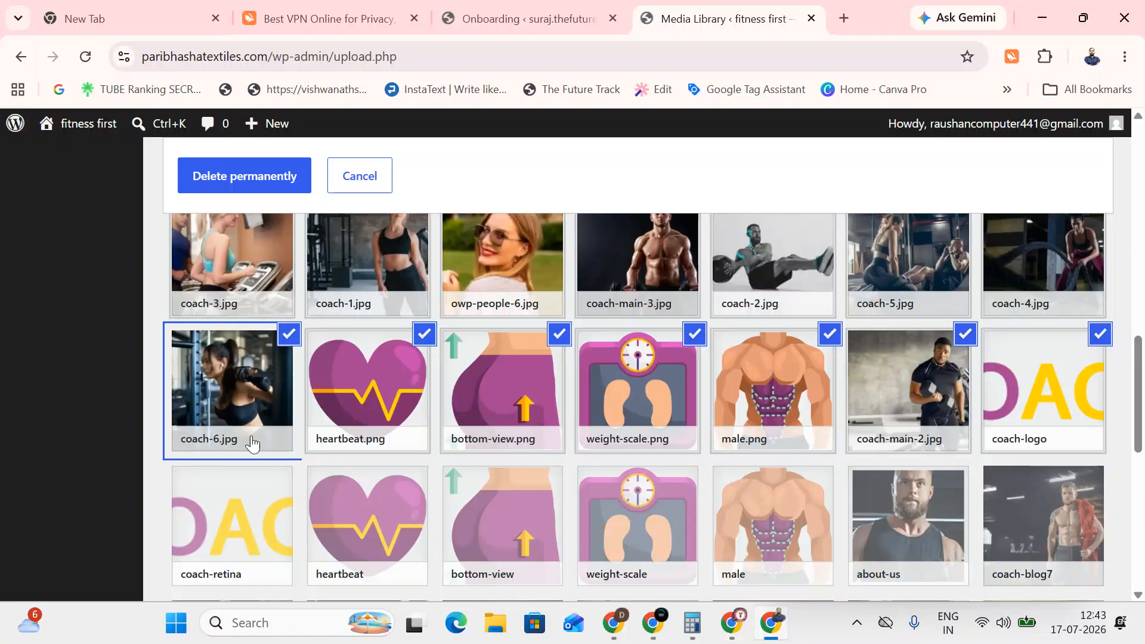
# Untick coach-6.jpg and tick the coach-retina, heartbeat, bottom-view, male and coach-blog7 images
pyautogui.click(257, 454)
pyautogui.click(265, 503)
pyautogui.click(334, 516)
pyautogui.click(504, 520)
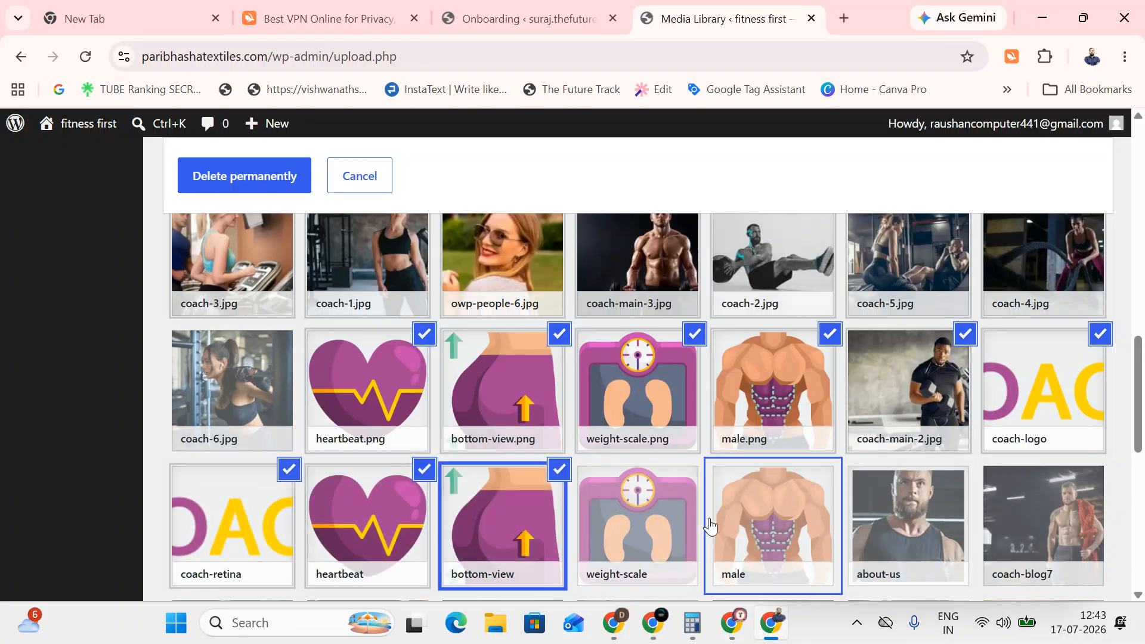
pyautogui.click(770, 520)
pyautogui.click(1043, 525)
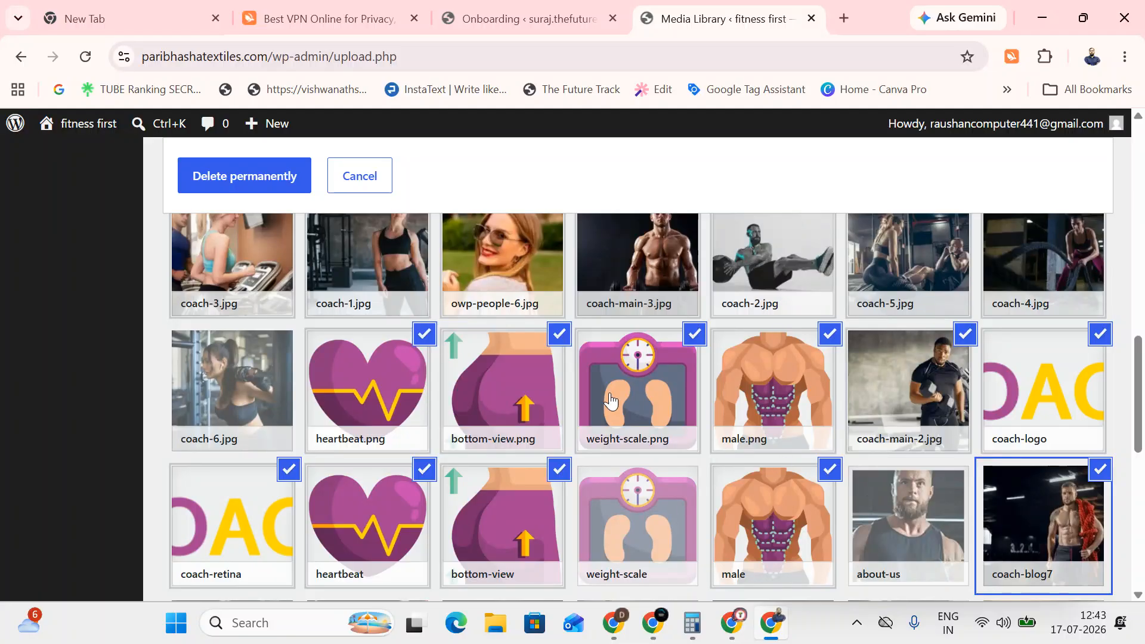
# Tick the next row of images from coach-blog6 through coach-blog1 and owp-people-6
pyautogui.scroll(-6, 214, 340)
pyautogui.click(237, 316)
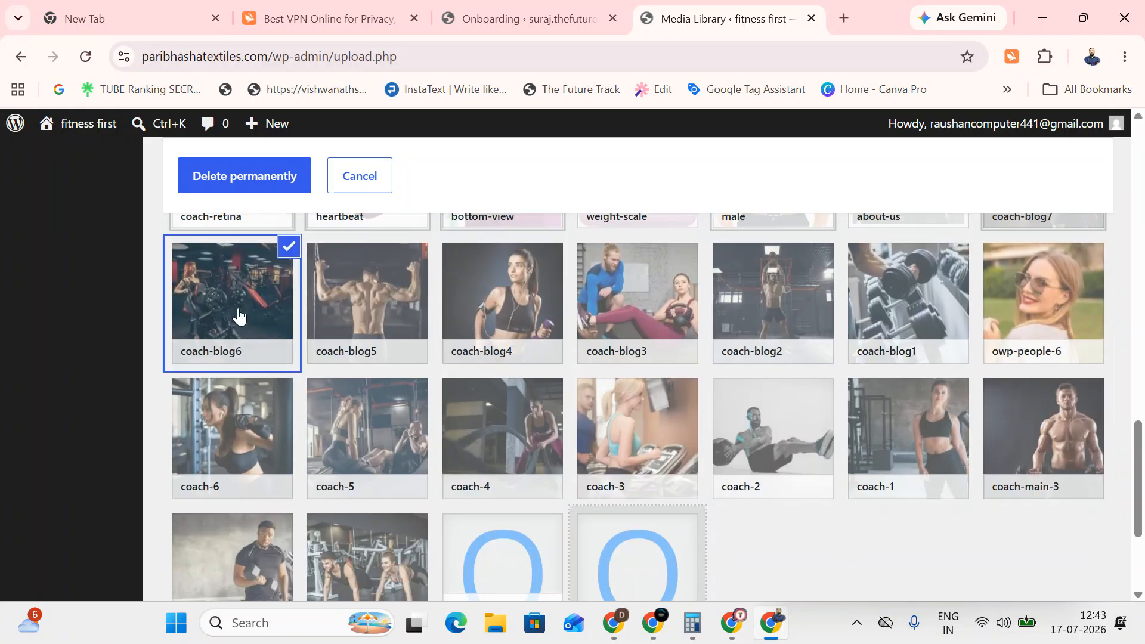
pyautogui.click(397, 322)
pyautogui.click(471, 322)
pyautogui.click(642, 325)
pyautogui.click(776, 319)
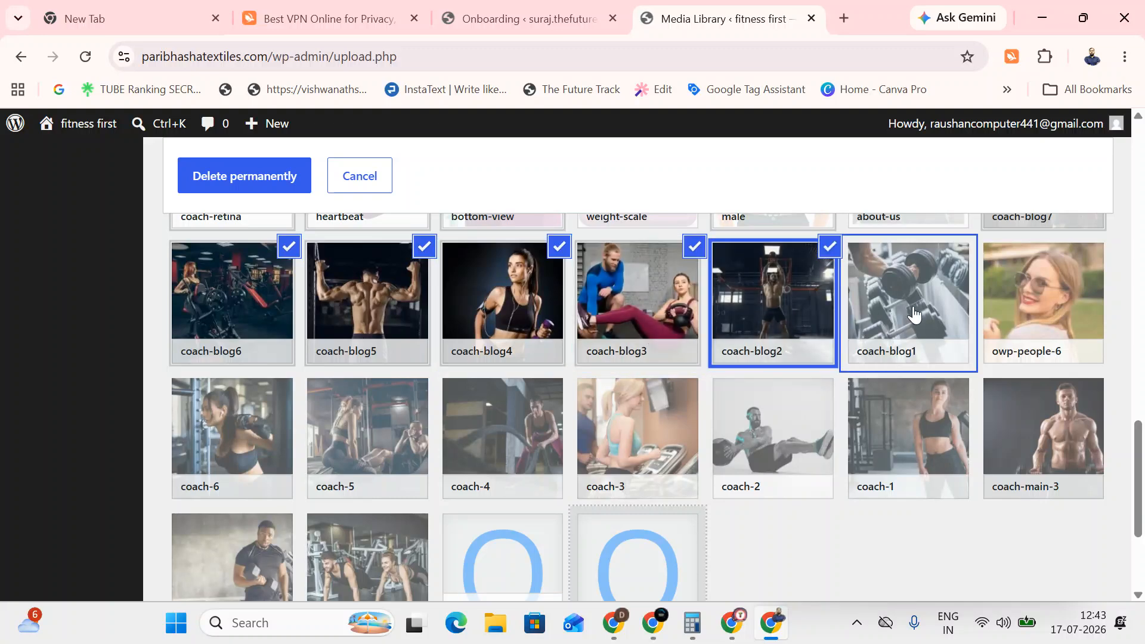
pyautogui.click(913, 313)
pyautogui.click(1020, 334)
# Tick the row of coach images from coach-main-3 back to coach-6
pyautogui.click(1006, 451)
pyautogui.click(866, 446)
pyautogui.click(741, 441)
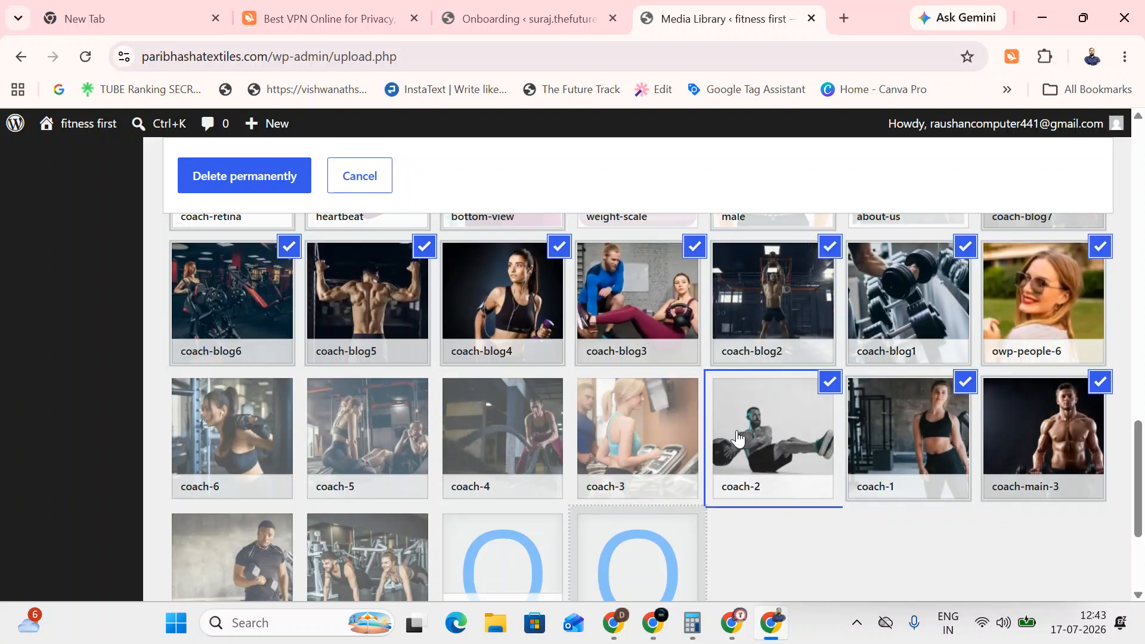
pyautogui.click(659, 434)
pyautogui.click(523, 428)
pyautogui.click(366, 423)
pyautogui.click(269, 427)
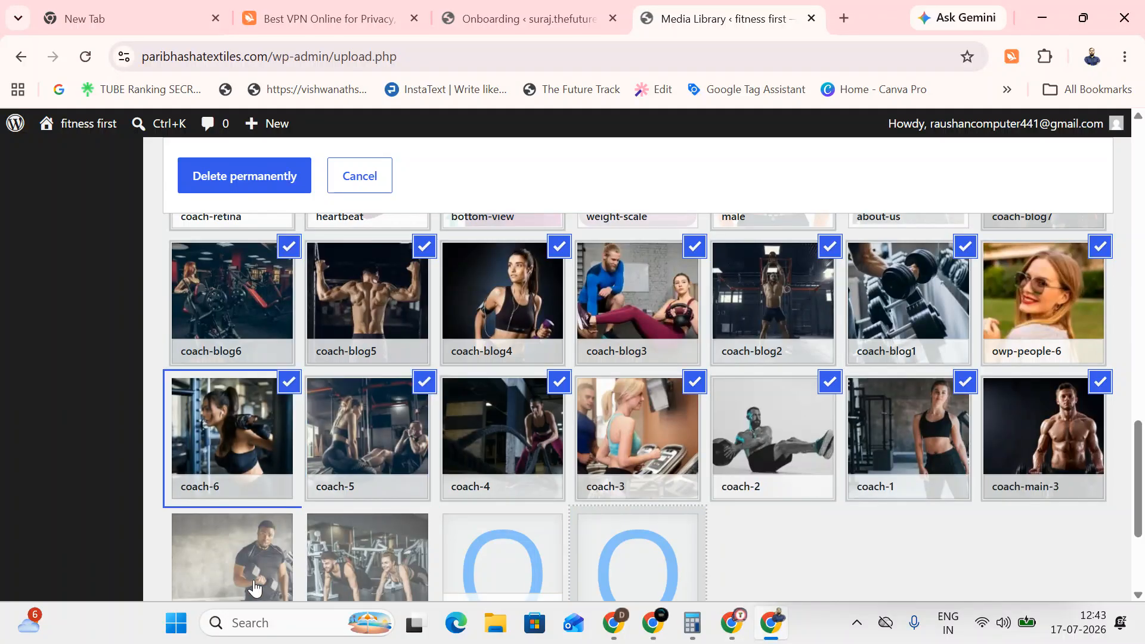
# Tick the four images in the last row of the media library
pyautogui.click(256, 590)
pyautogui.click(356, 575)
pyautogui.click(540, 560)
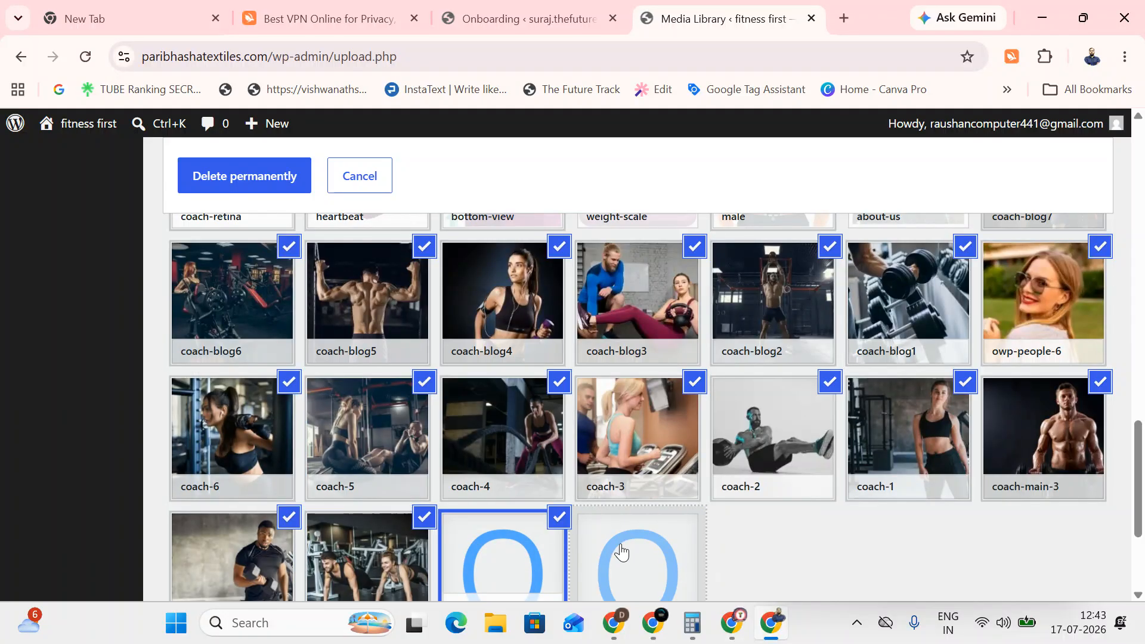
pyautogui.click(636, 576)
# Permanently delete all the selected media items, confirming the deletion
pyautogui.scroll(20, 637, 577)
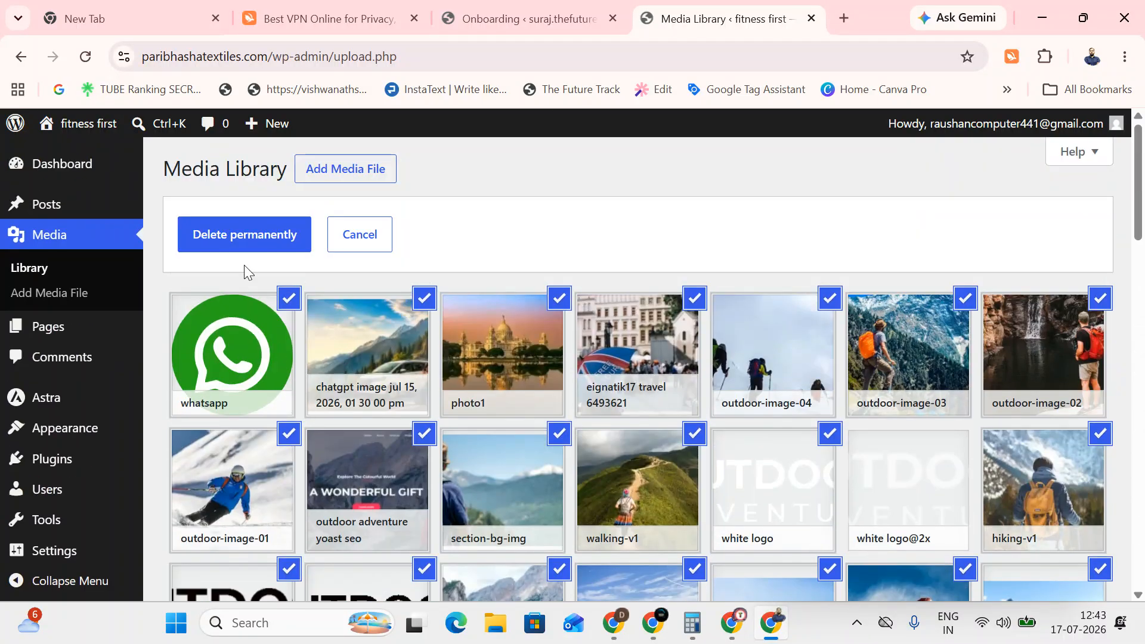
pyautogui.click(245, 239)
pyautogui.click(680, 230)
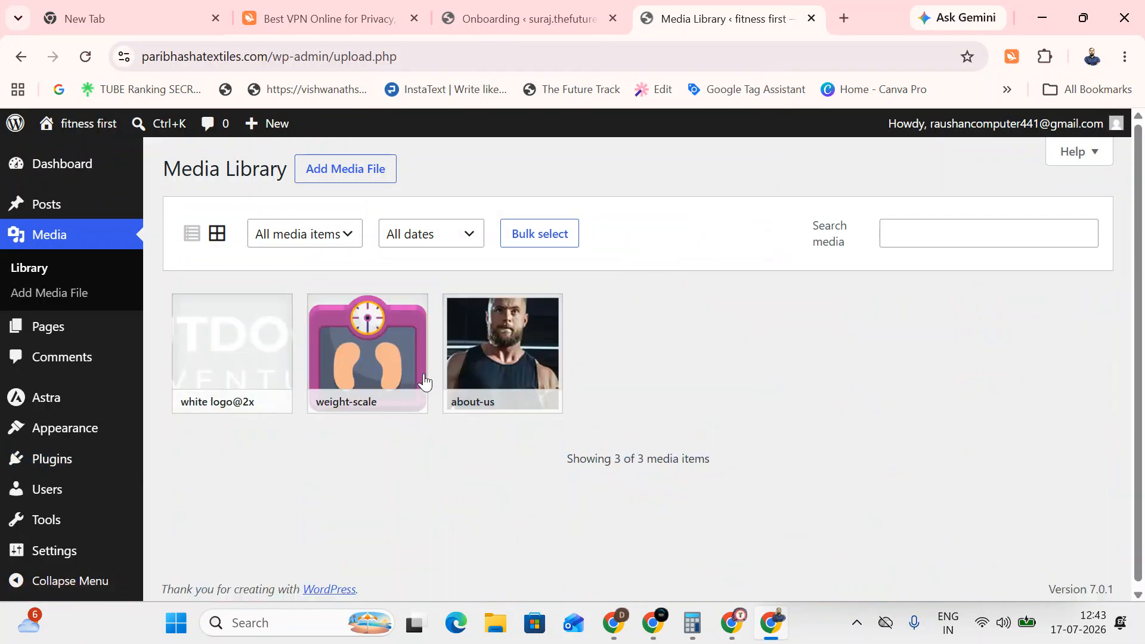
# Bulk-select the remaining white logo@2x, weight-scale and about-us images and permanently delete them
pyautogui.click(486, 352)
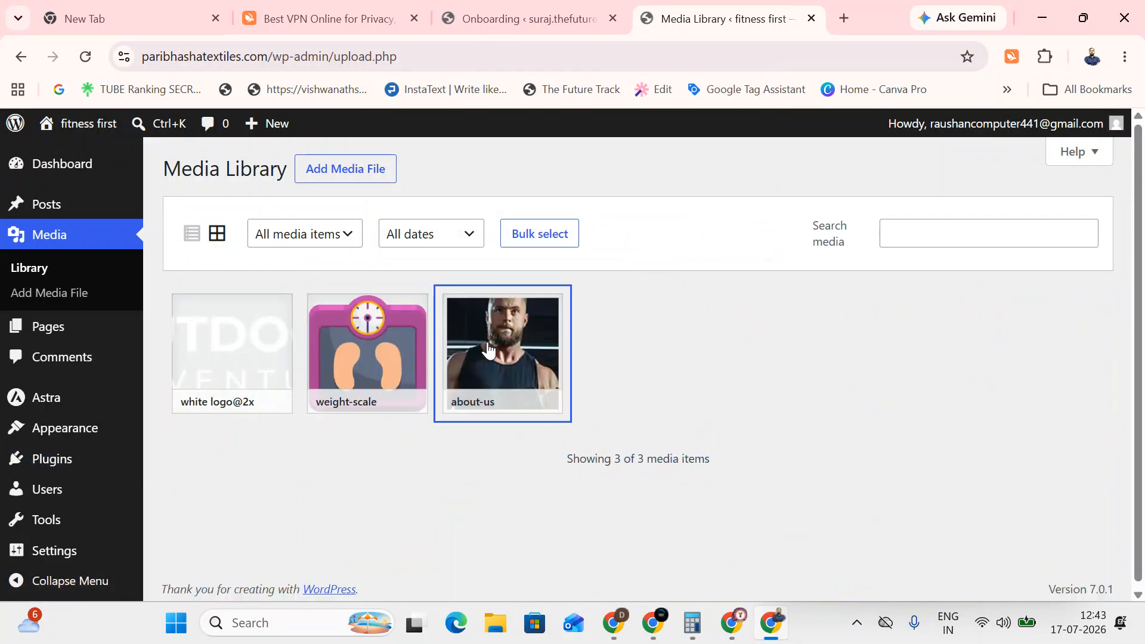
pyautogui.click(1095, 160)
pyautogui.click(529, 236)
pyautogui.click(266, 348)
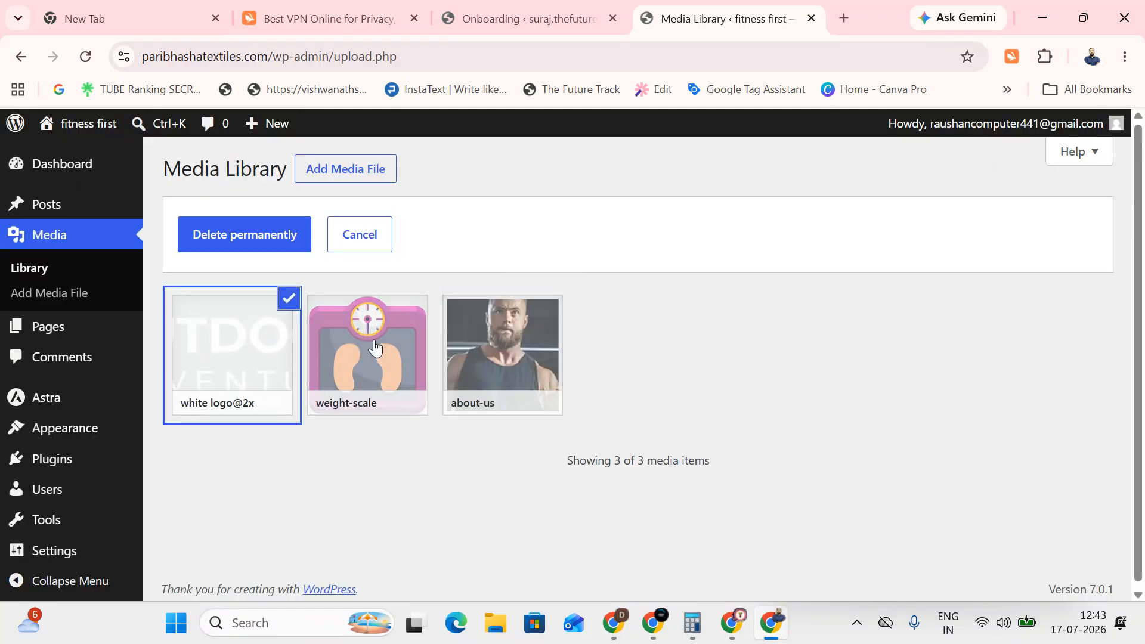
pyautogui.click(375, 346)
pyautogui.click(537, 350)
pyautogui.click(271, 235)
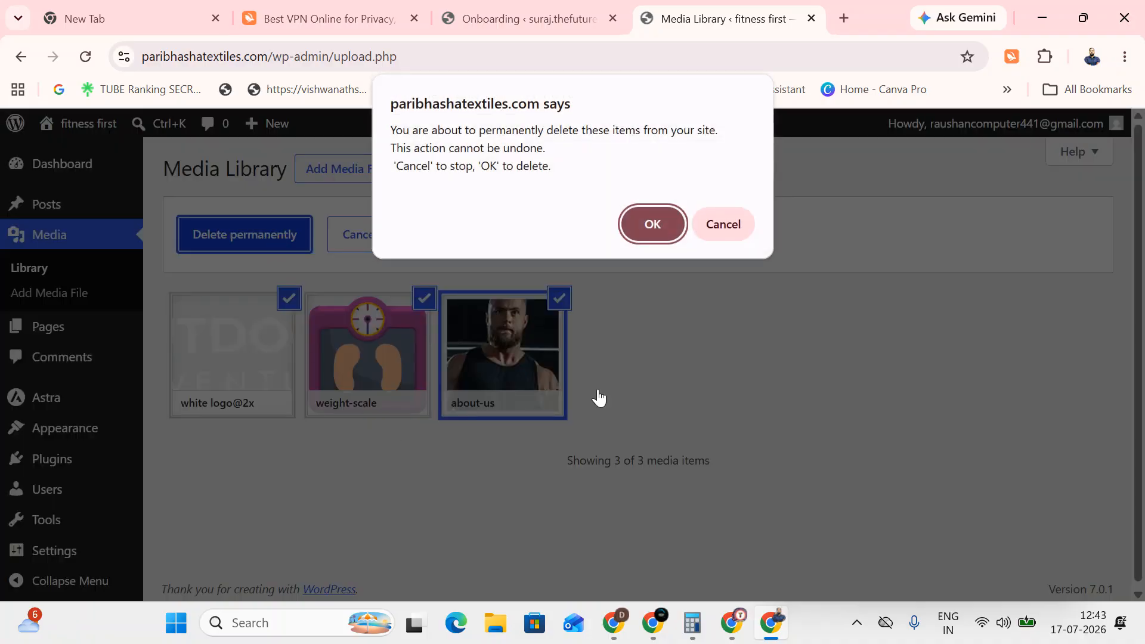
pyautogui.click(655, 224)
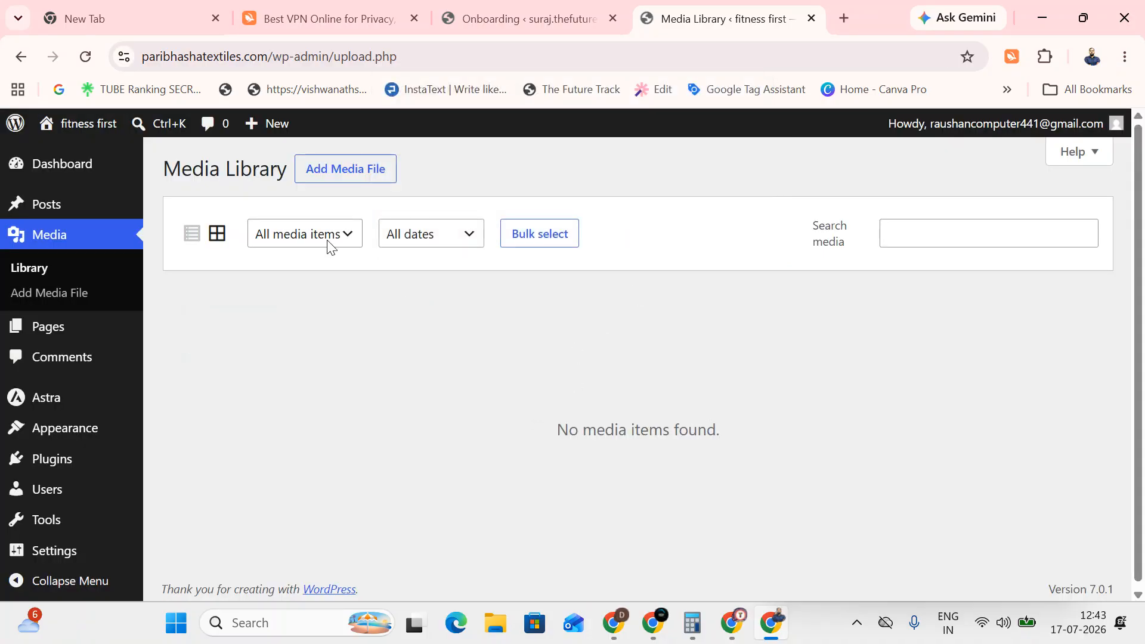
# Search the theme directory for oceanwp, then install and activate the OceanWP theme
pyautogui.click(81, 152)
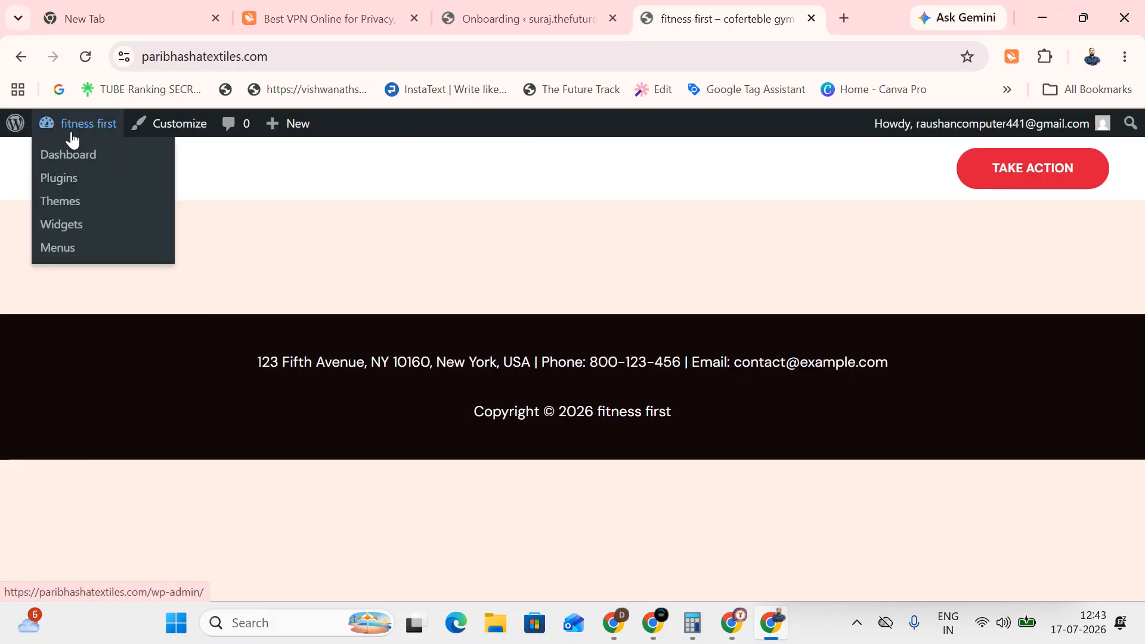
pyautogui.click(75, 154)
pyautogui.scroll(-5, 161, 334)
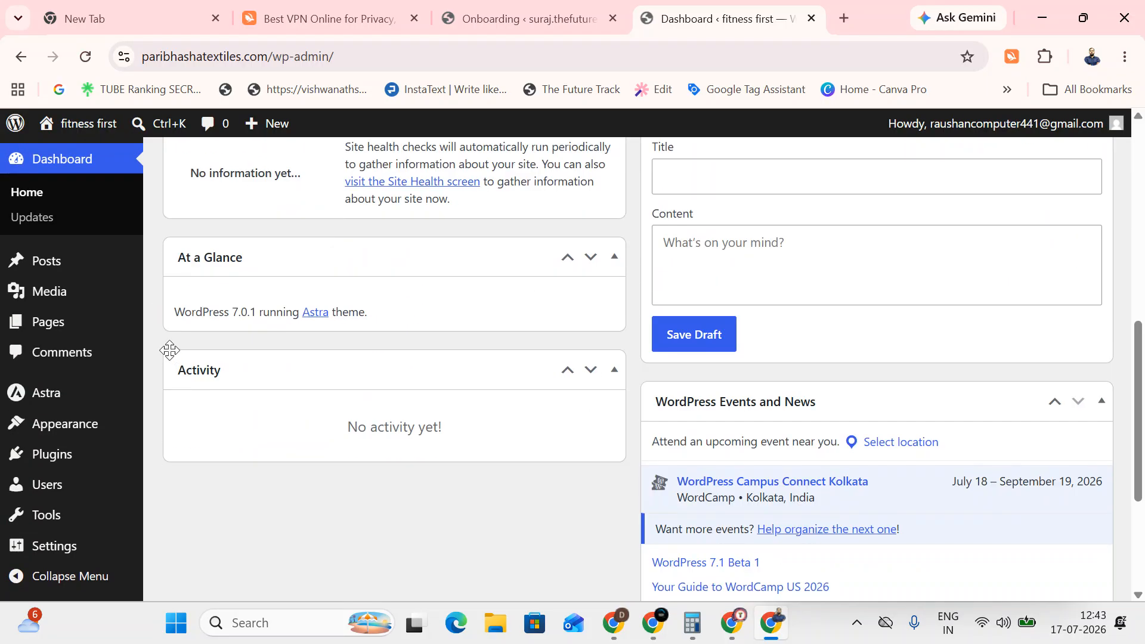
pyautogui.scroll(-3, 215, 353)
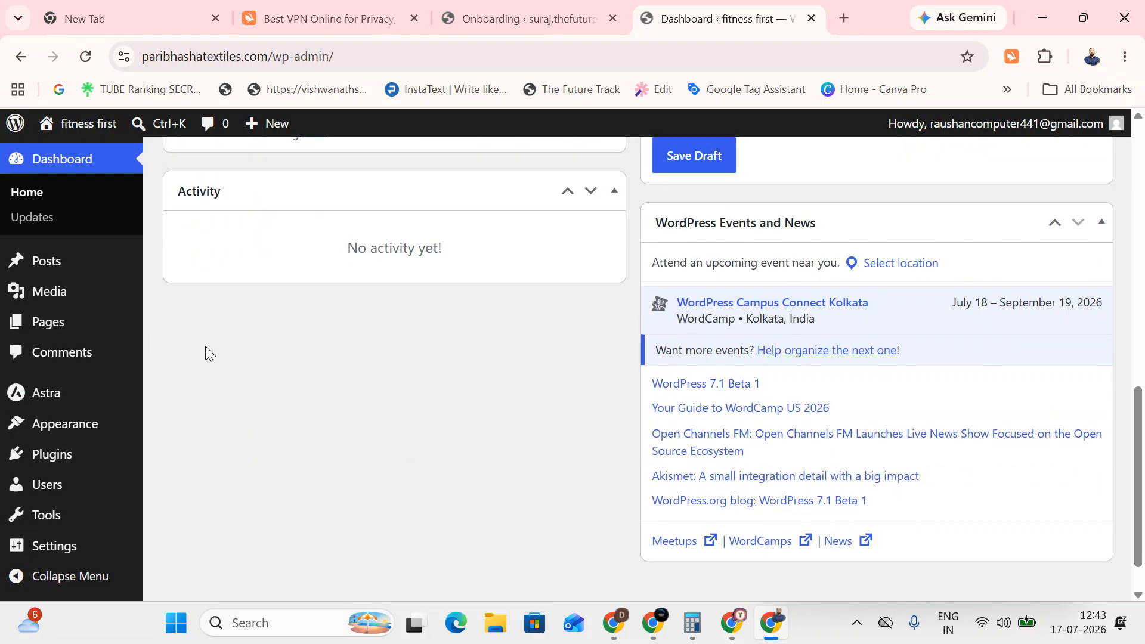
pyautogui.scroll(8, 184, 330)
pyautogui.moveTo(43, 423)
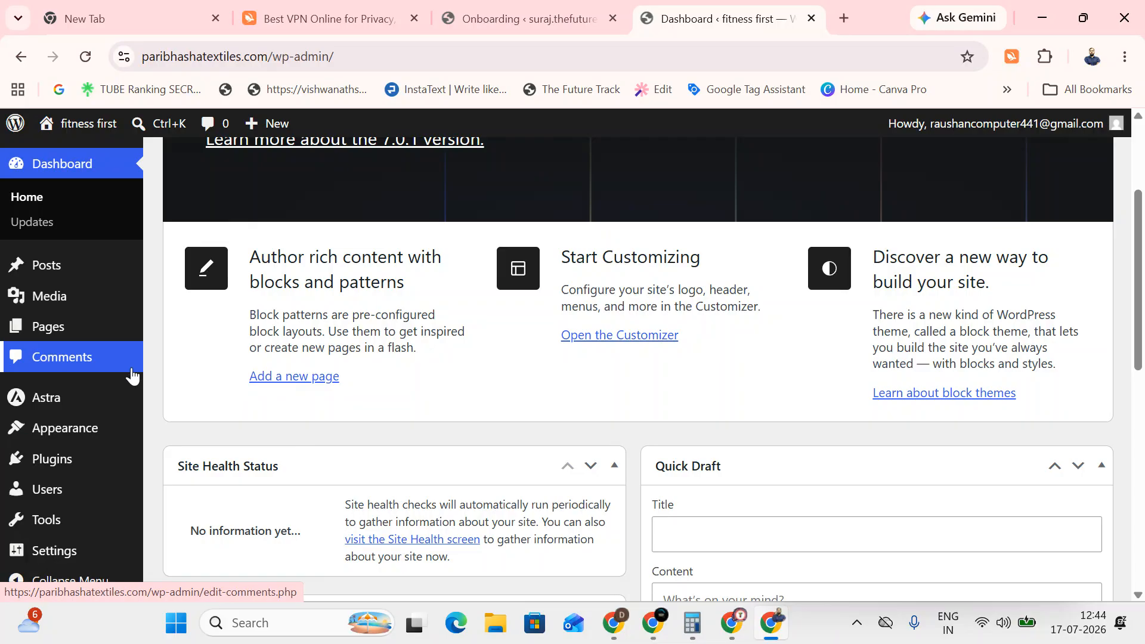
pyautogui.moveTo(69, 327)
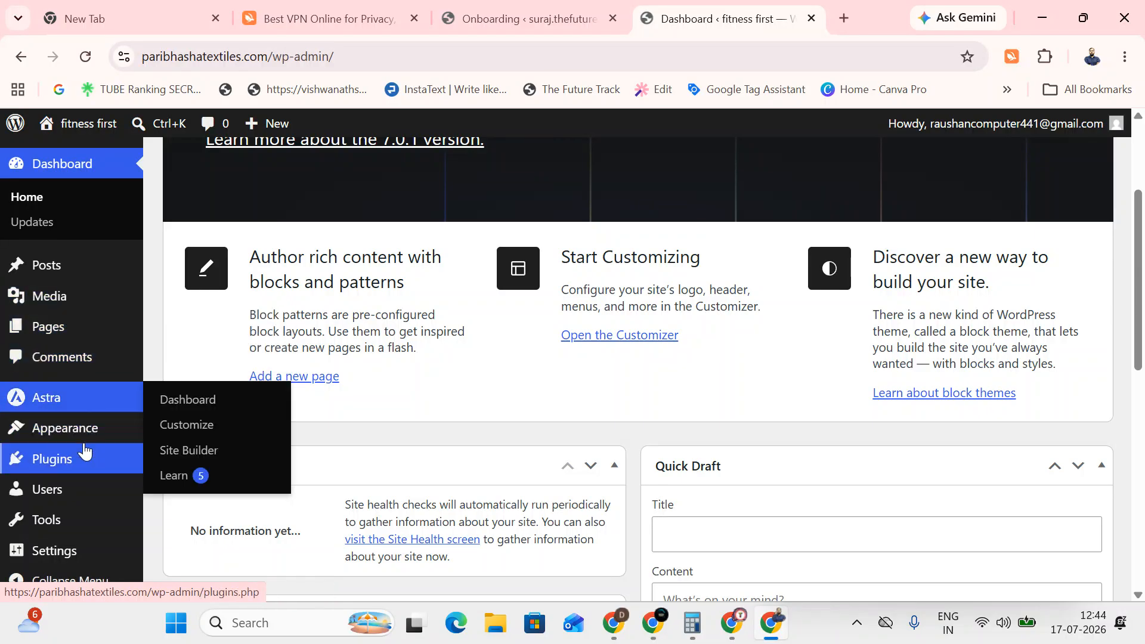
pyautogui.moveTo(85, 445)
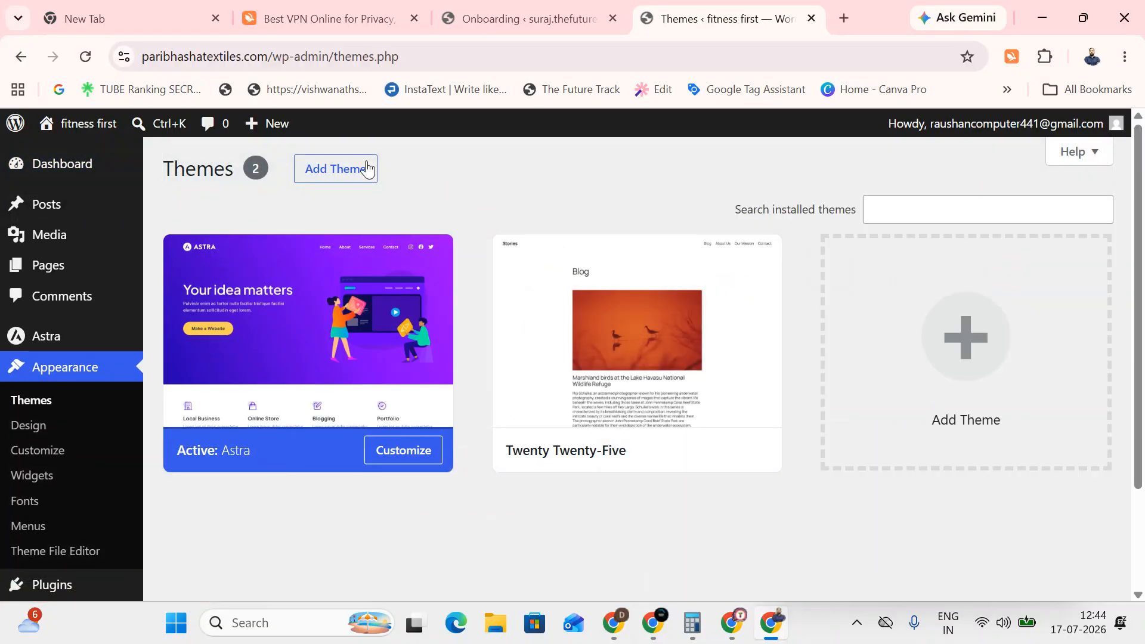
pyautogui.click(367, 169)
pyautogui.click(914, 226)
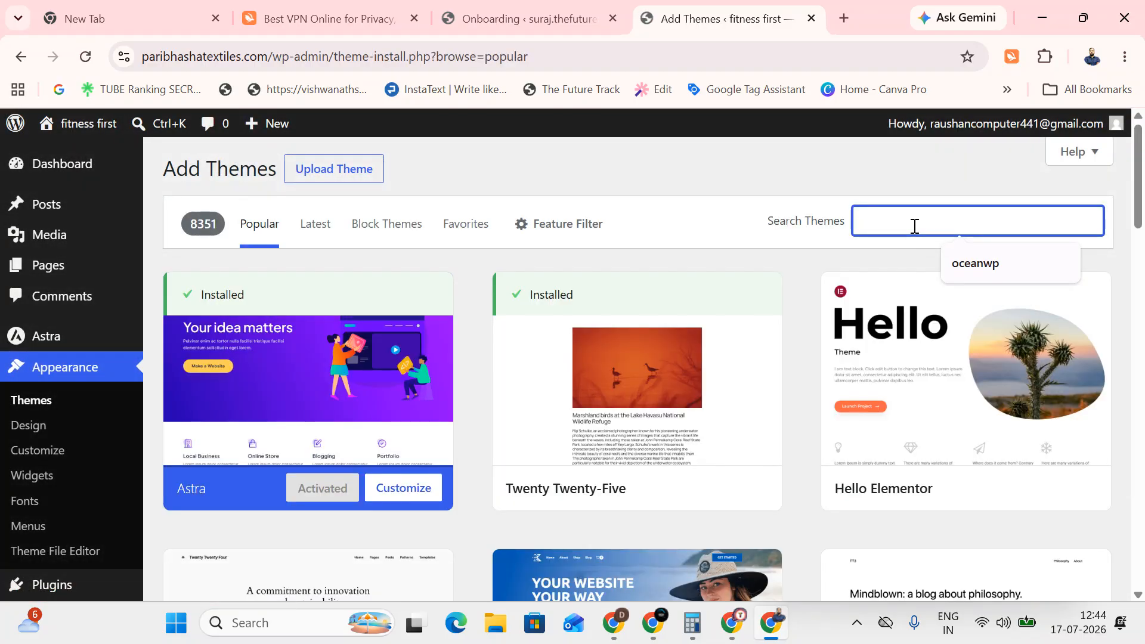
pyautogui.click(978, 263)
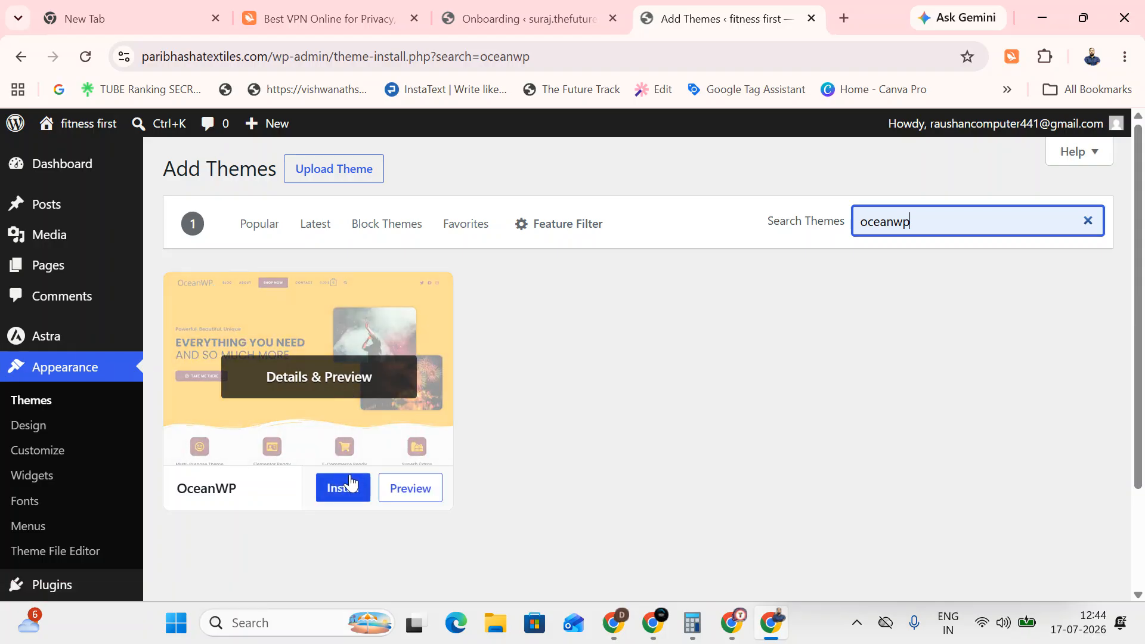
pyautogui.click(349, 486)
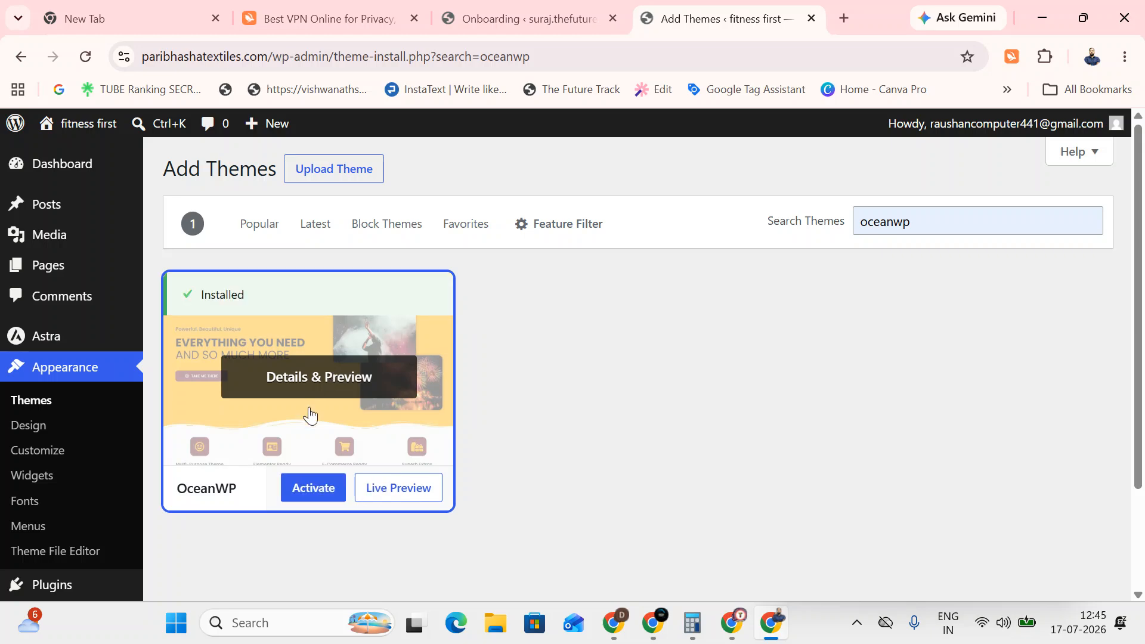
pyautogui.click(310, 486)
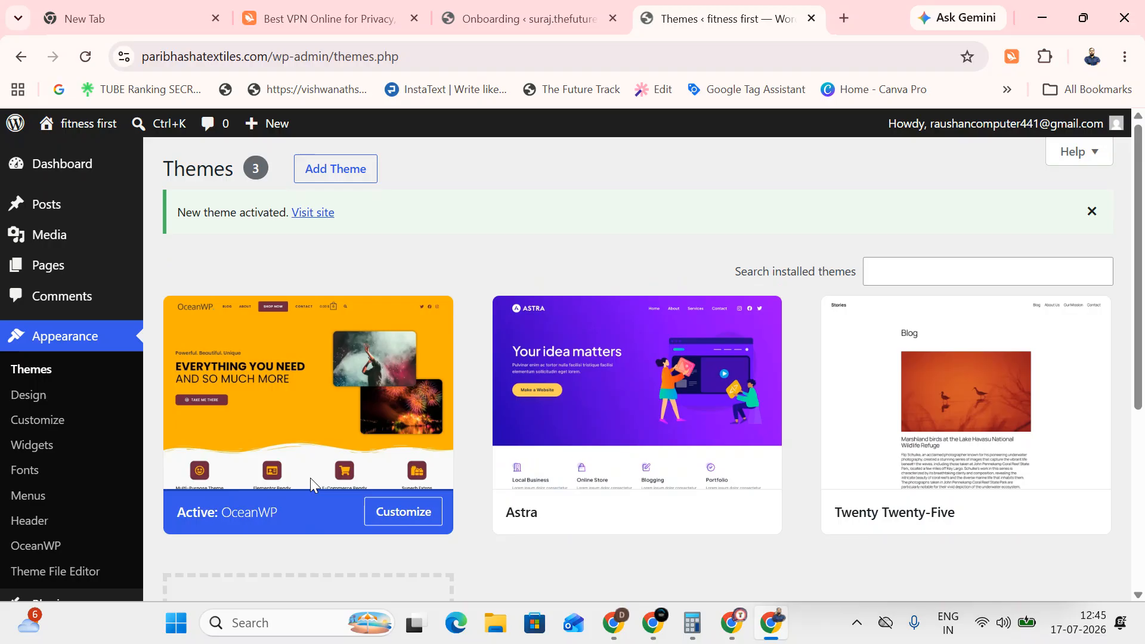
# Open the Astra theme's details and delete the theme, confirming the deletion
pyautogui.moveTo(318, 448)
pyautogui.moveTo(352, 418)
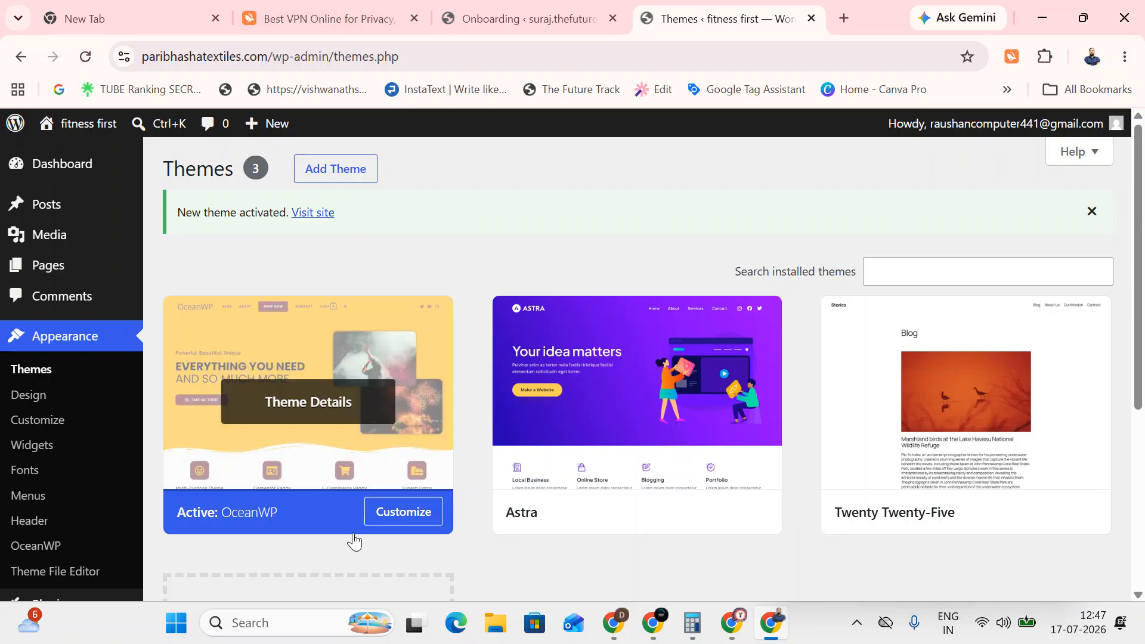
pyautogui.click(635, 420)
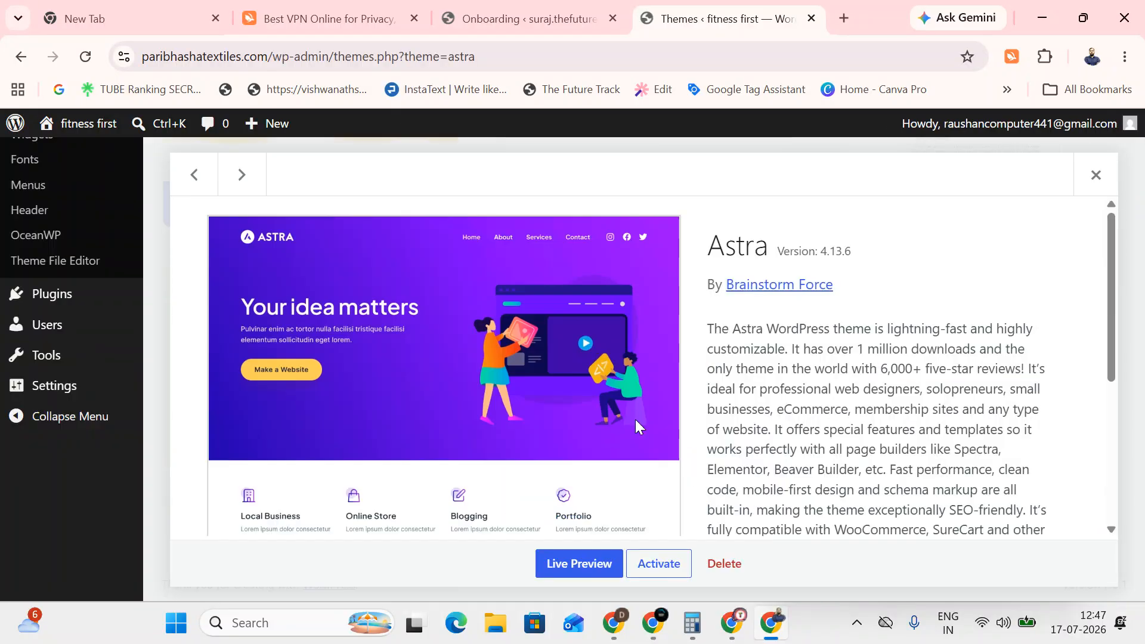
pyautogui.click(729, 566)
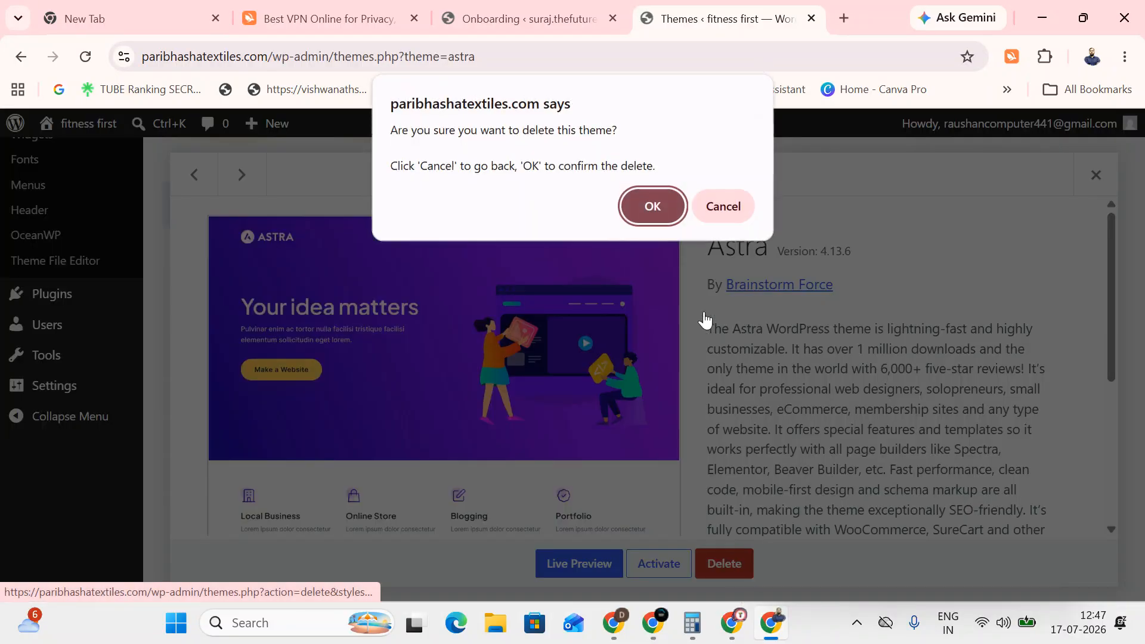
pyautogui.click(648, 204)
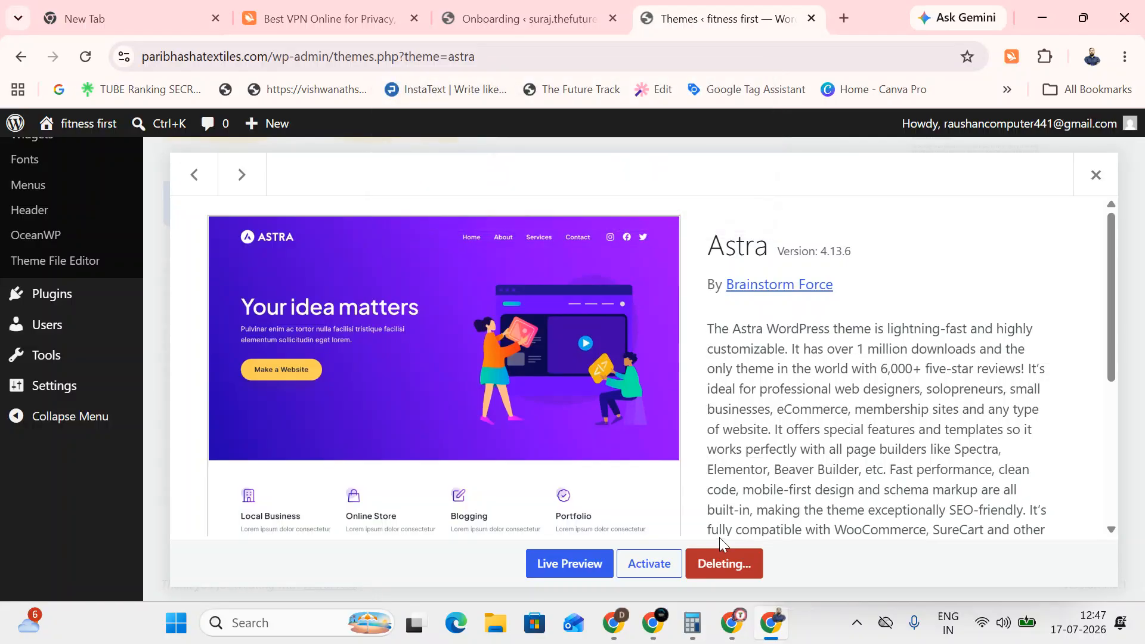
pyautogui.moveTo(3, 356)
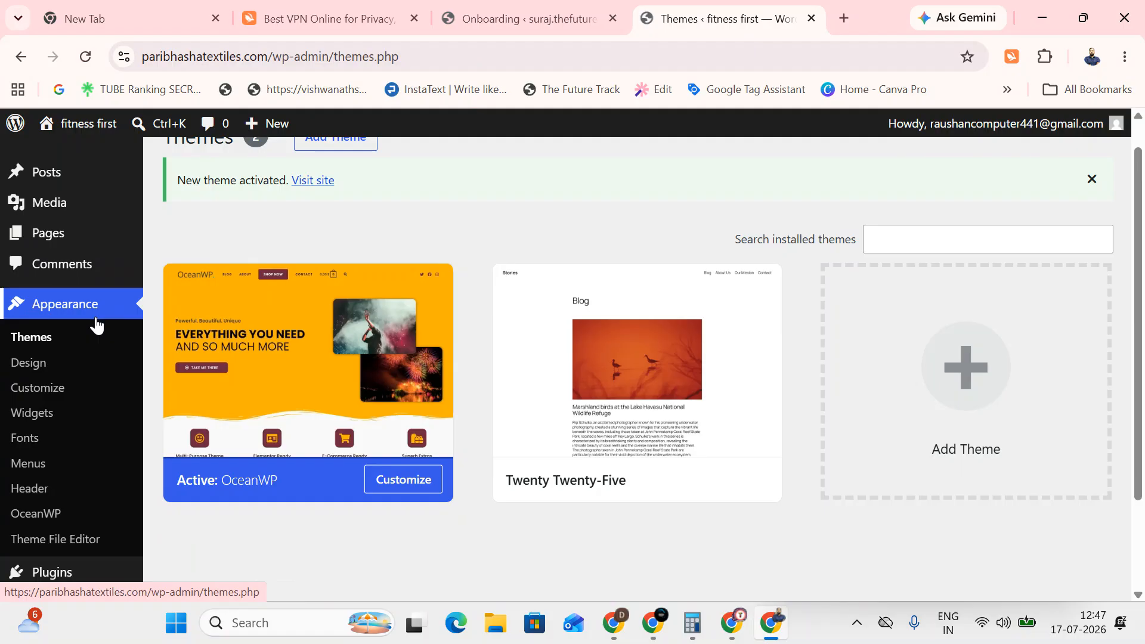
pyautogui.moveTo(258, 361)
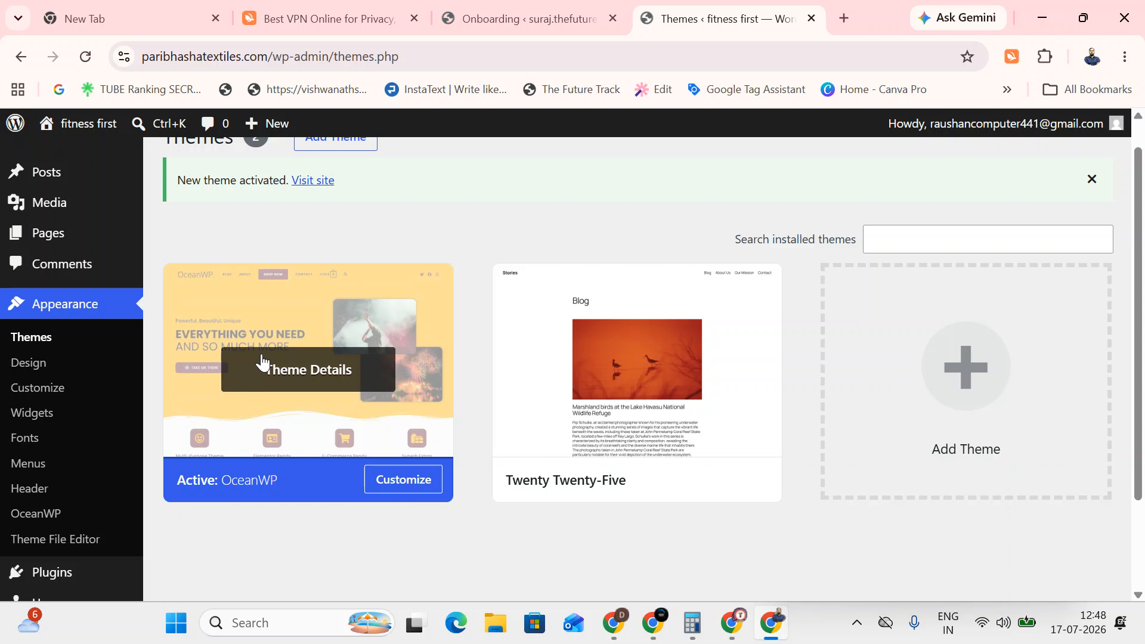
# Search the plugin directory for ocean extra, then install and activate the Ocean Extra plugin
pyautogui.scroll(-2, 64, 352)
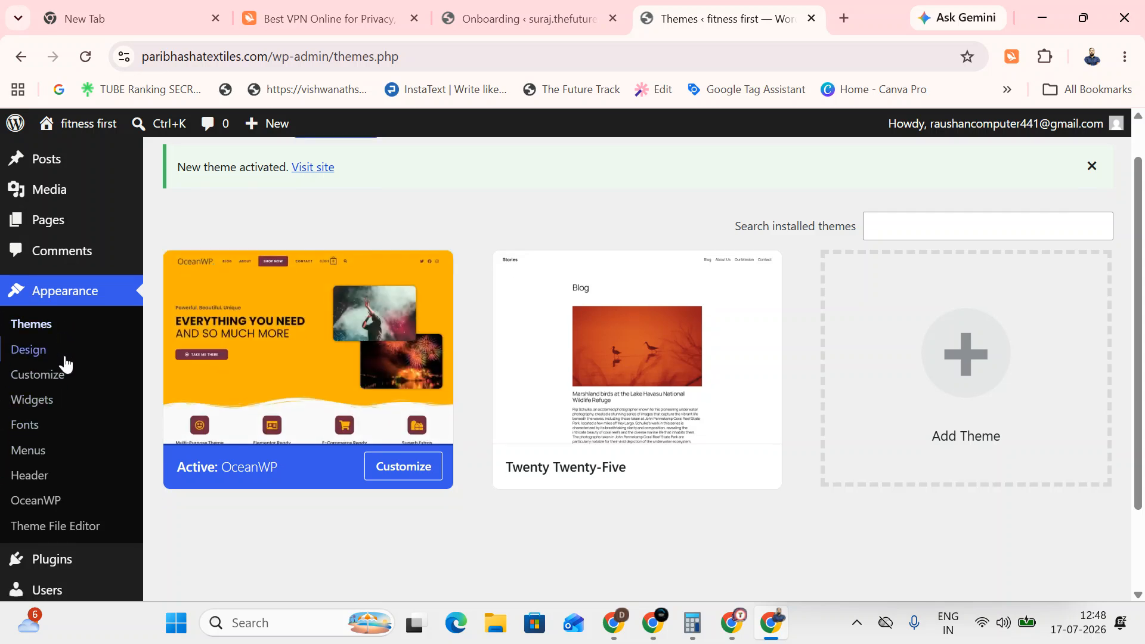
pyautogui.moveTo(76, 468)
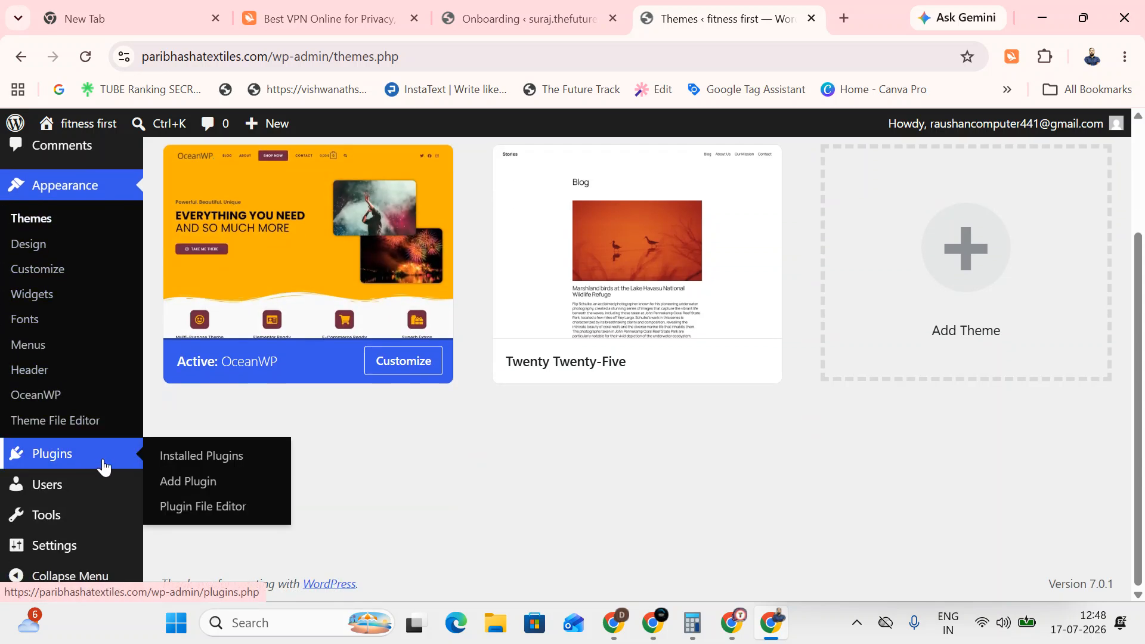
pyautogui.click(196, 482)
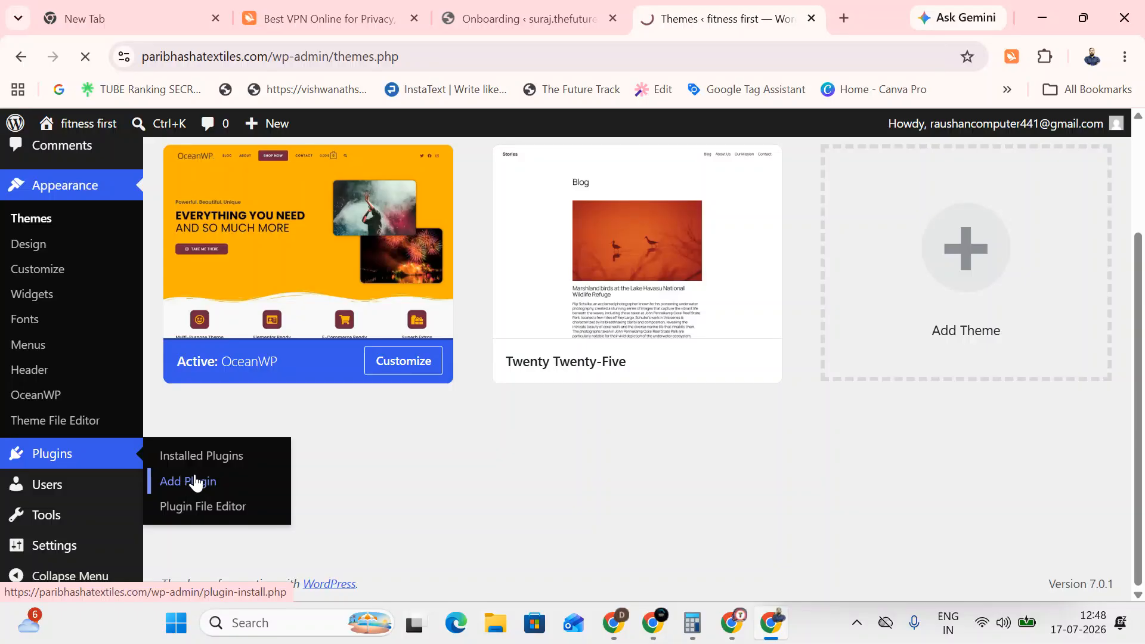
pyautogui.click(848, 259)
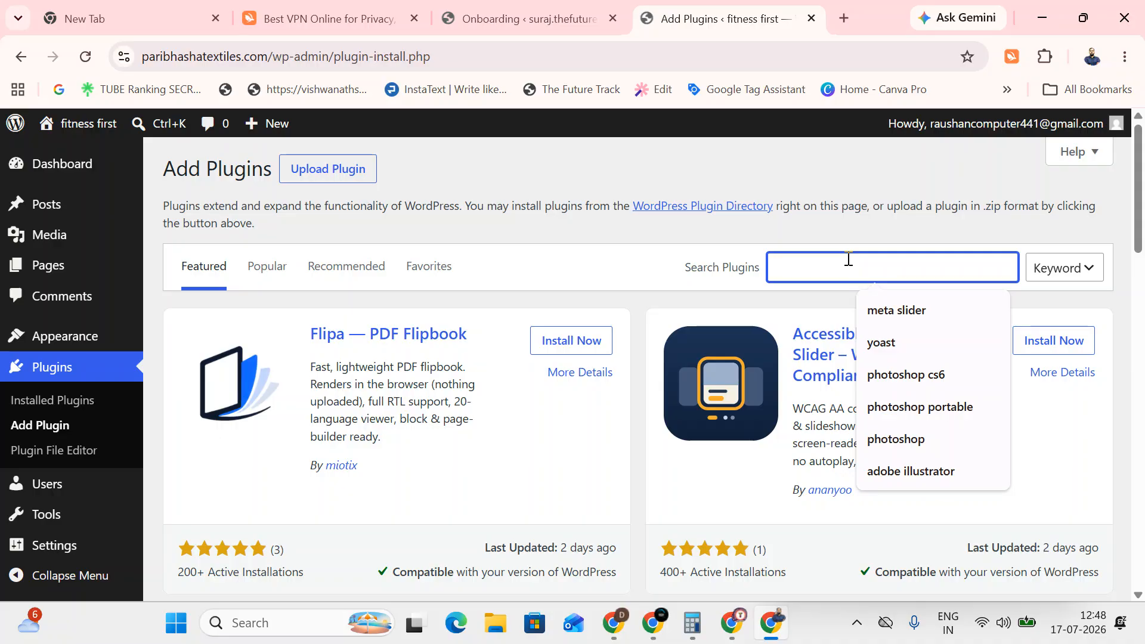
pyautogui.write('o')
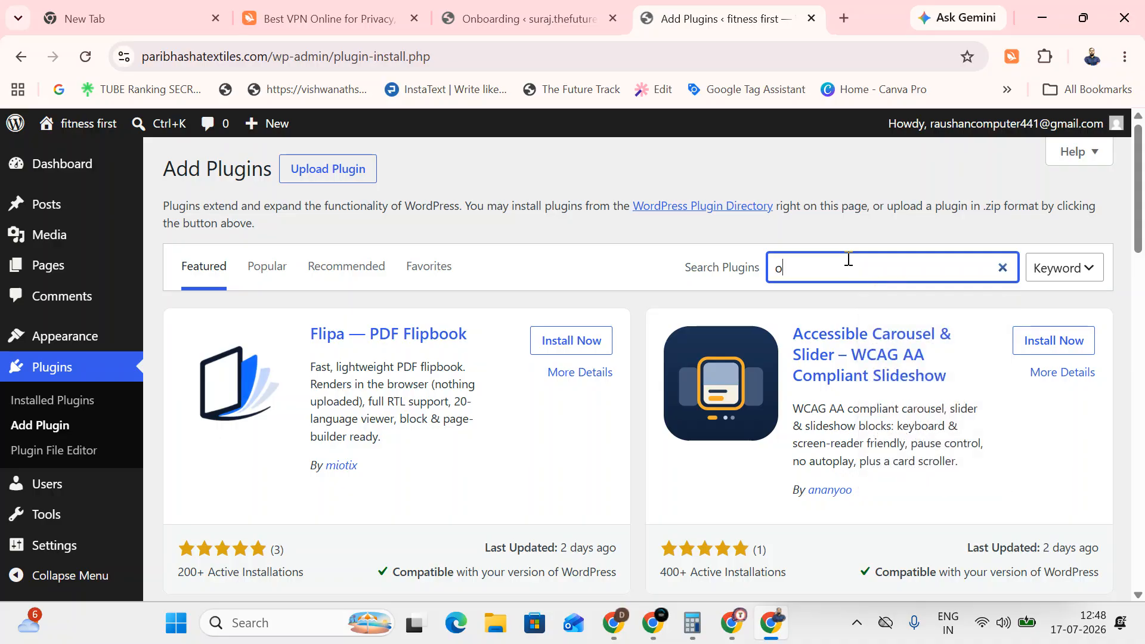
pyautogui.write('cea')
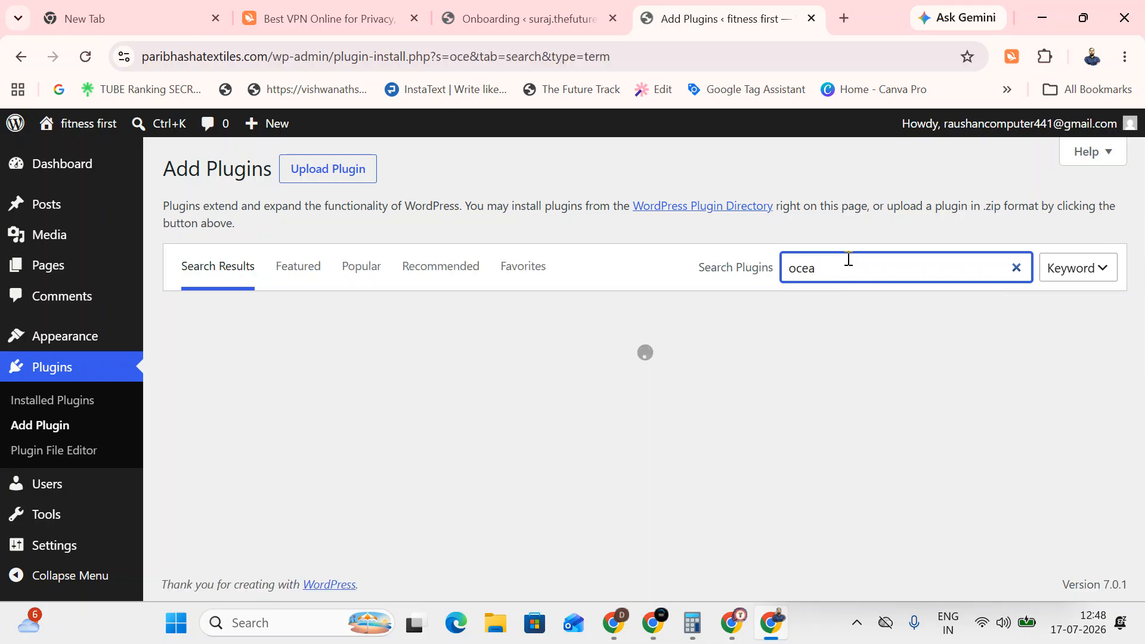
pyautogui.write('n extra')
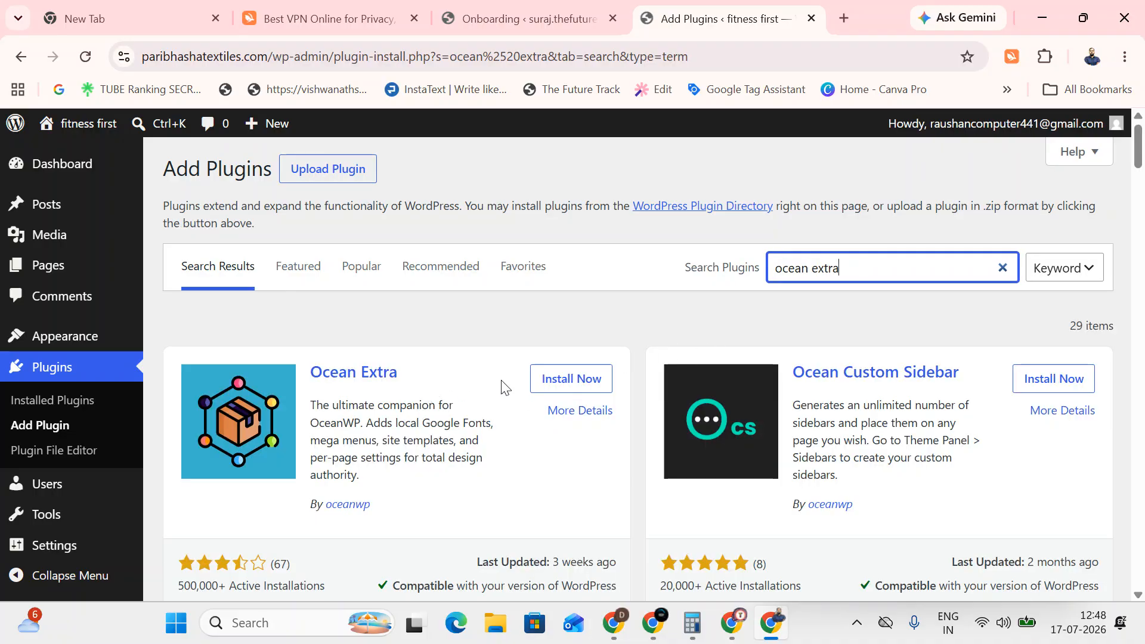
pyautogui.click(580, 377)
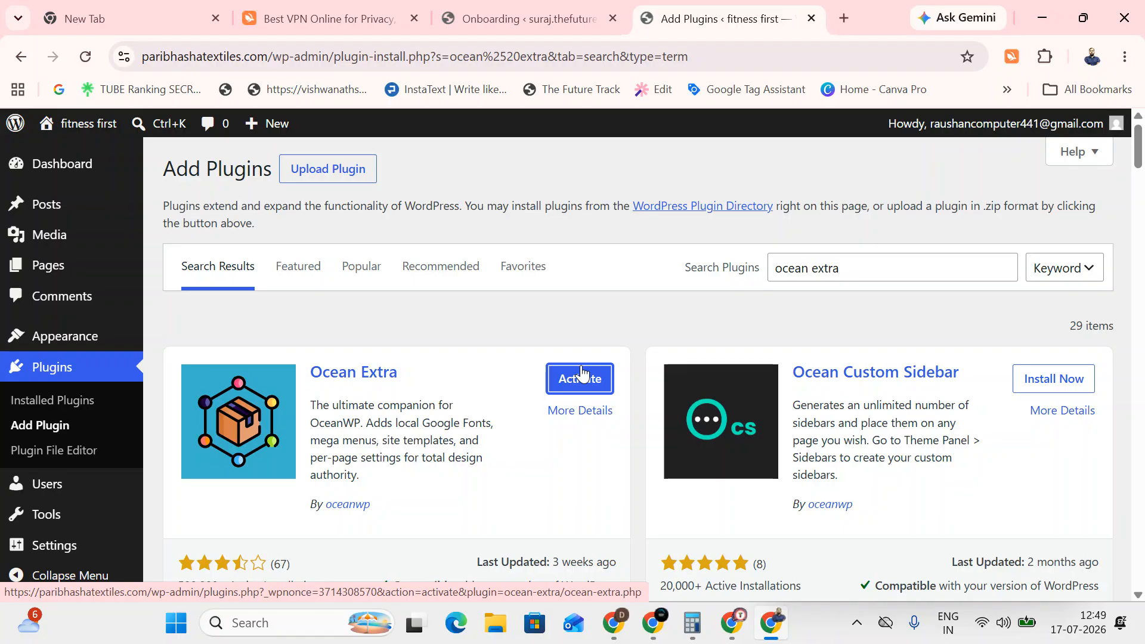
pyautogui.click(583, 389)
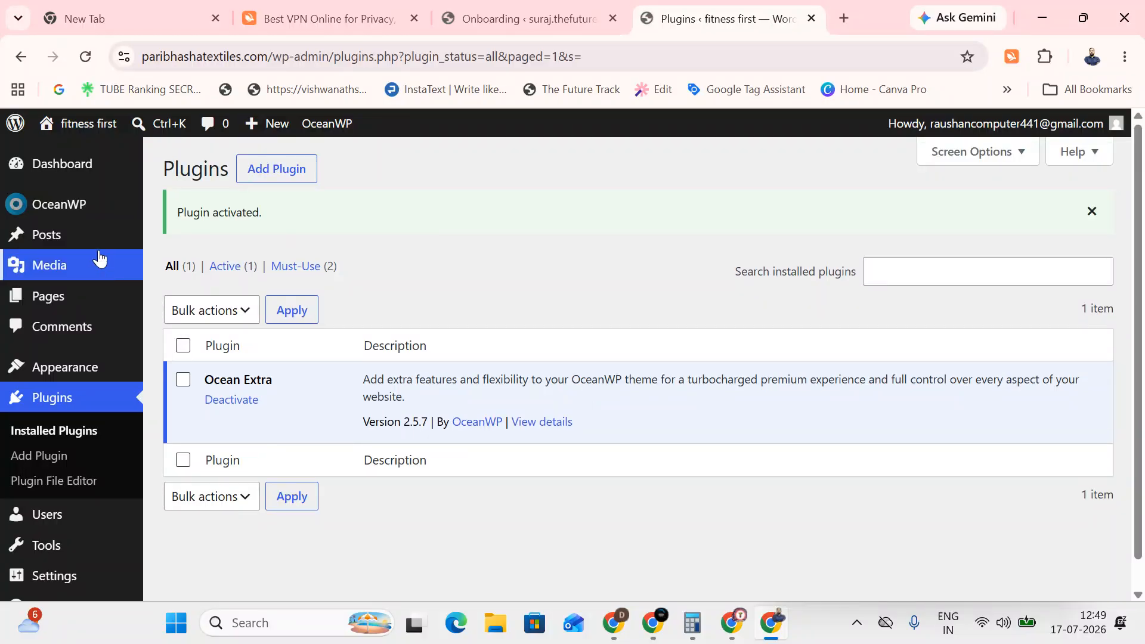
# View the site's front end and return to the dashboard
pyautogui.moveTo(70, 205)
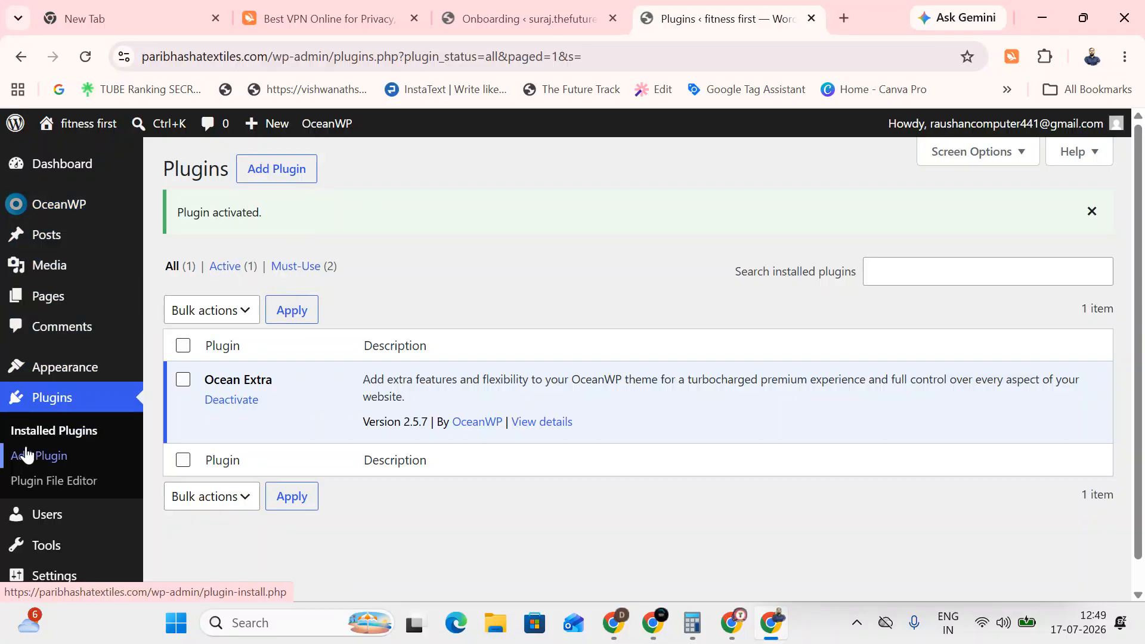
pyautogui.moveTo(114, 129)
pyautogui.click(113, 160)
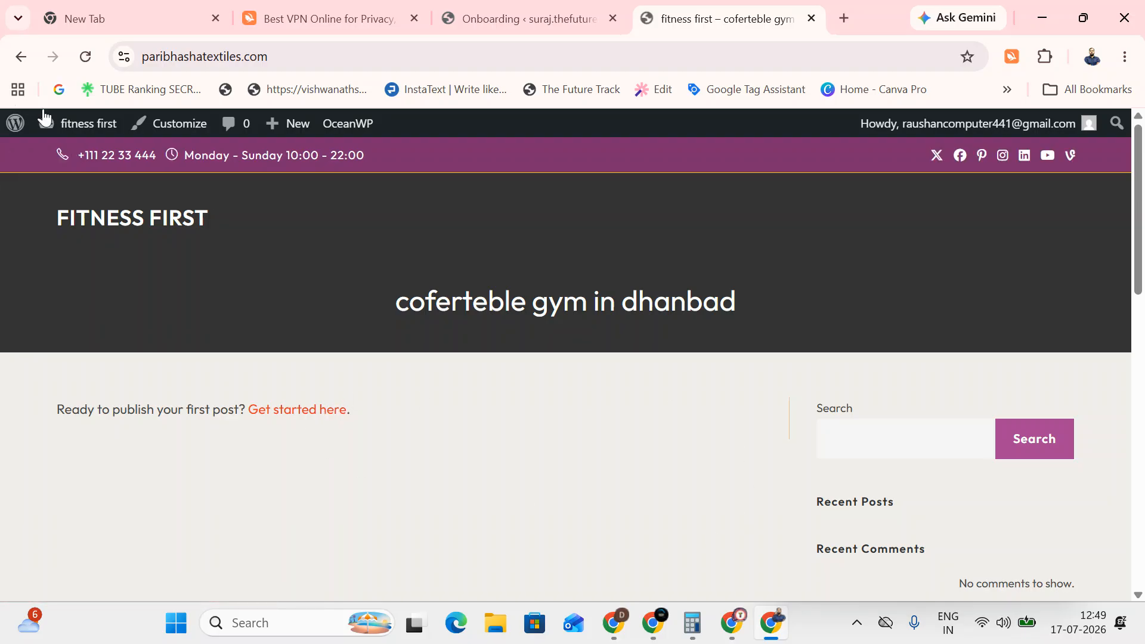
pyautogui.moveTo(47, 122)
pyautogui.click(69, 159)
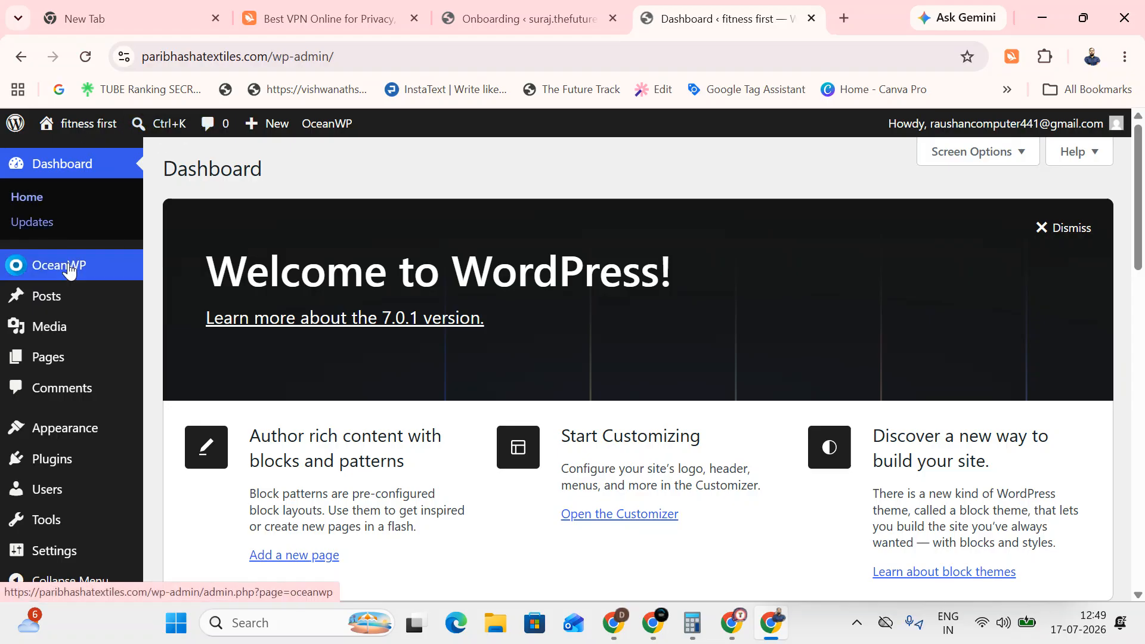
# Open the menus screen and delete the existing navigation menu, confirming the deletion
pyautogui.moveTo(59, 301)
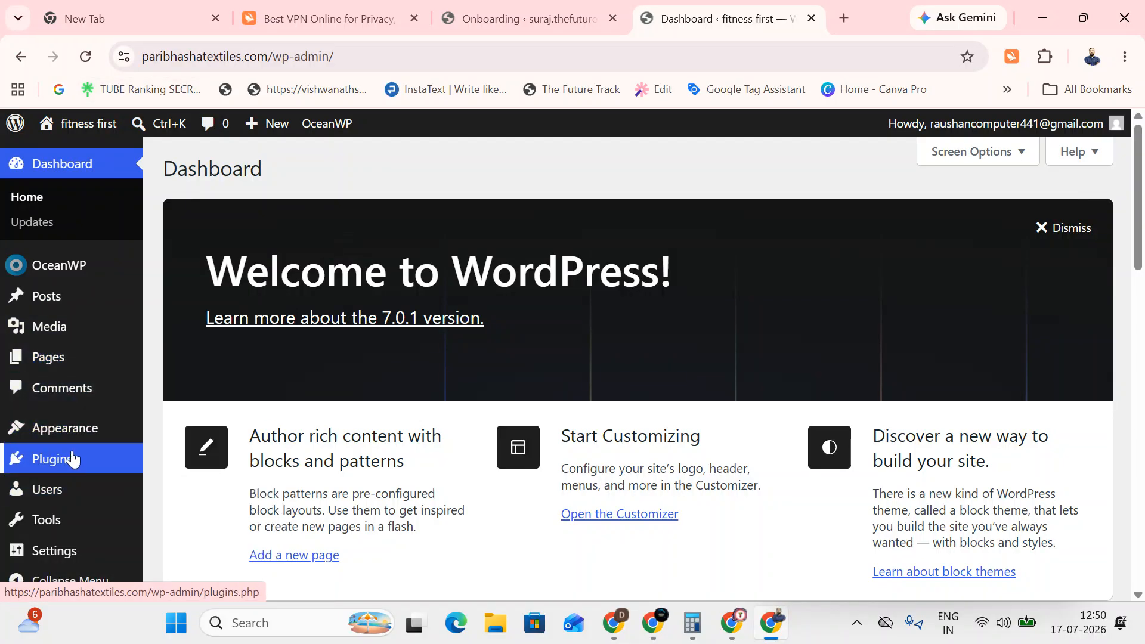
pyautogui.moveTo(71, 442)
pyautogui.click(186, 493)
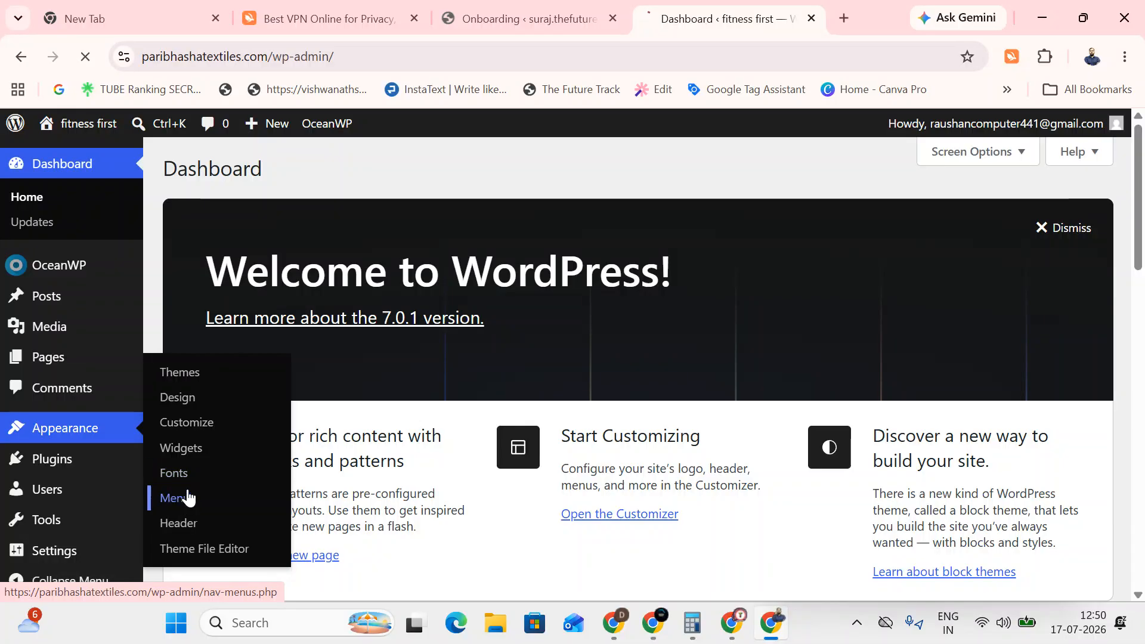
pyautogui.scroll(-4, 561, 371)
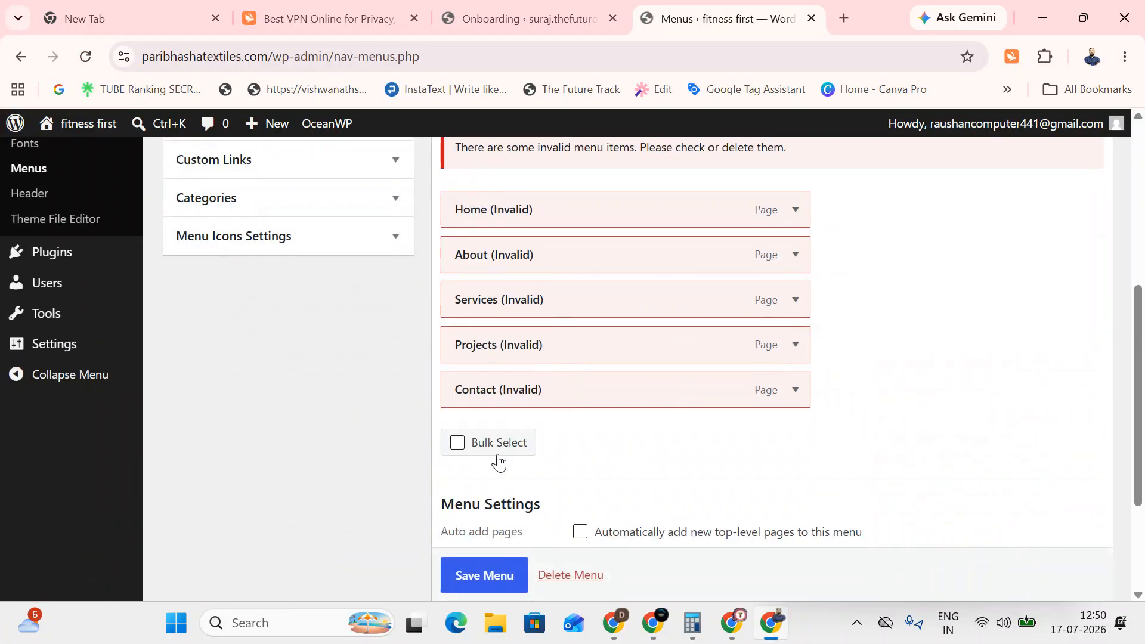
pyautogui.click(450, 454)
pyautogui.click(574, 582)
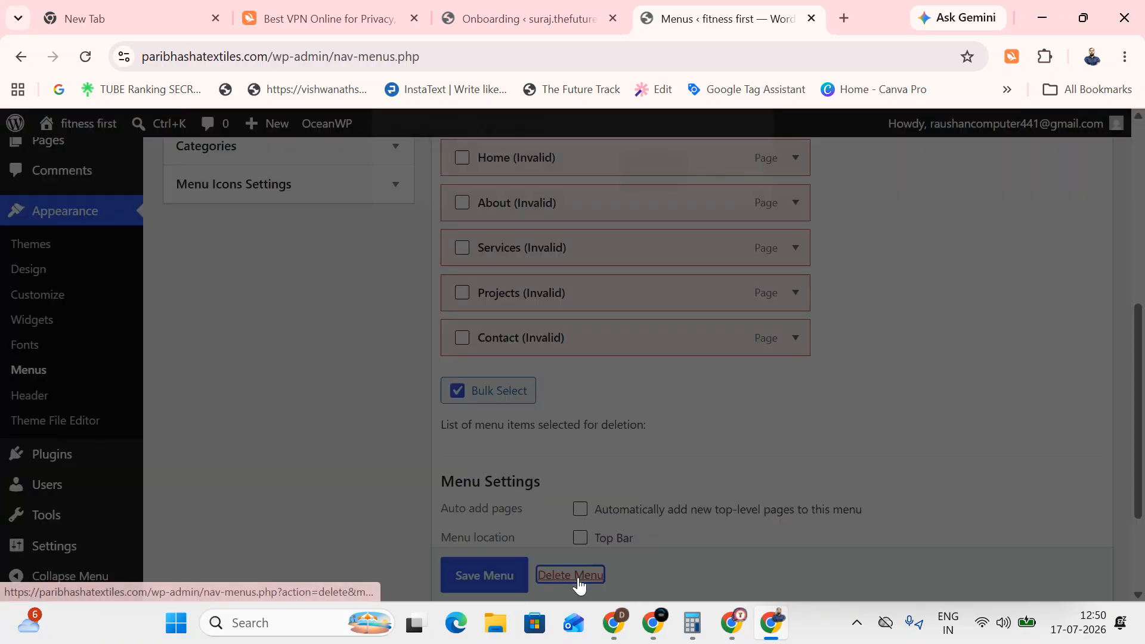
pyautogui.click(672, 192)
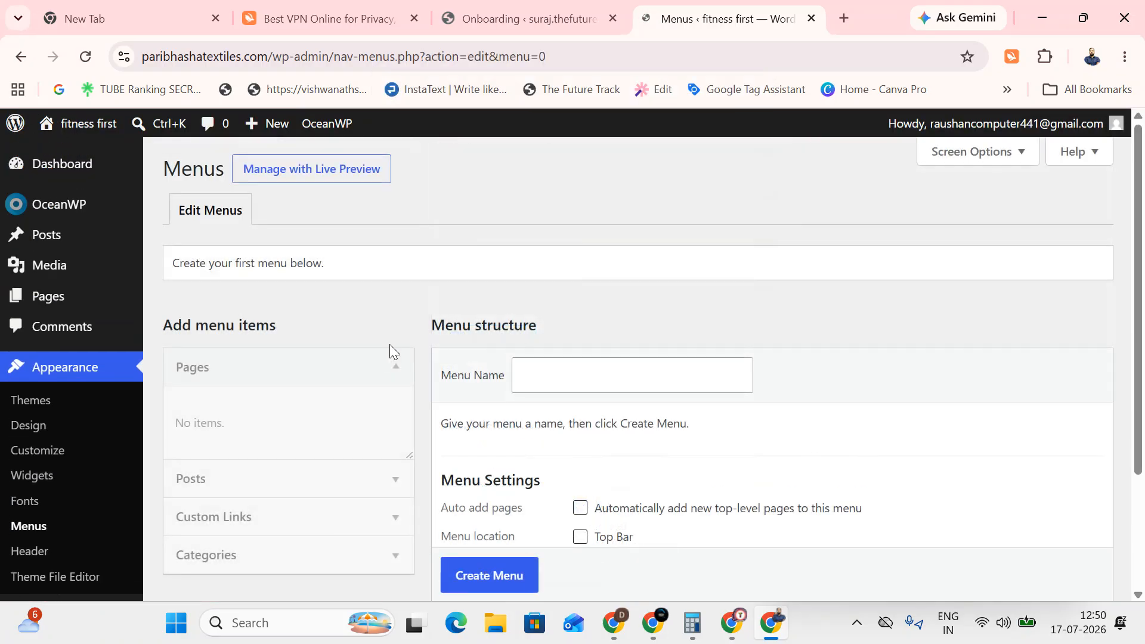
# Check the site's front end again, then go back to the admin dashboard
pyautogui.moveTo(88, 123)
pyautogui.click(104, 154)
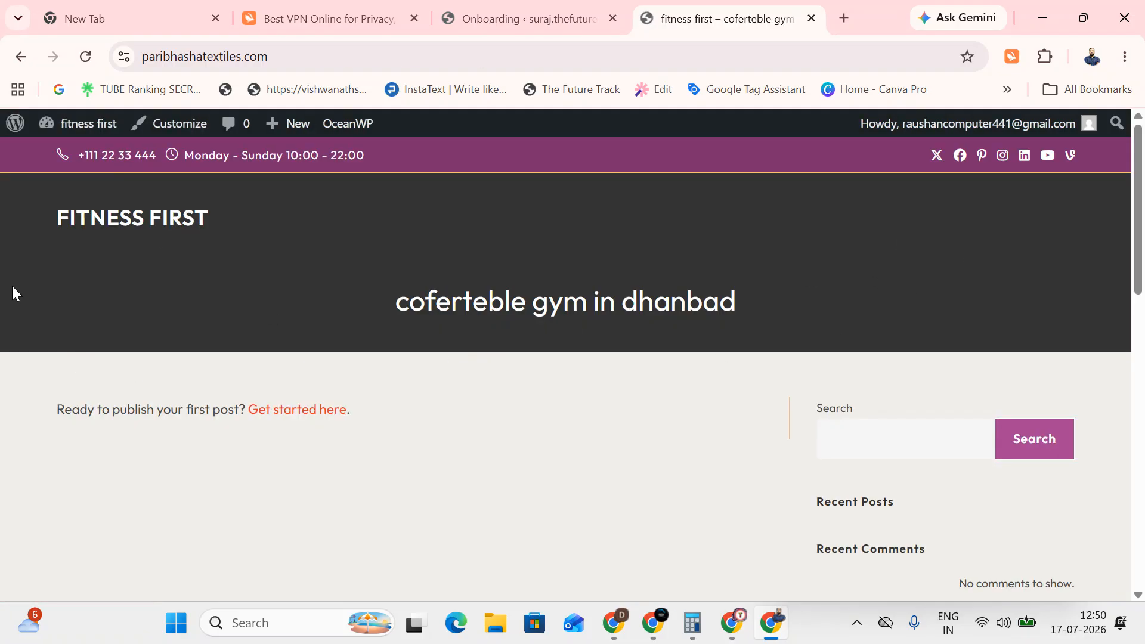
pyautogui.moveTo(61, 128)
pyautogui.click(69, 154)
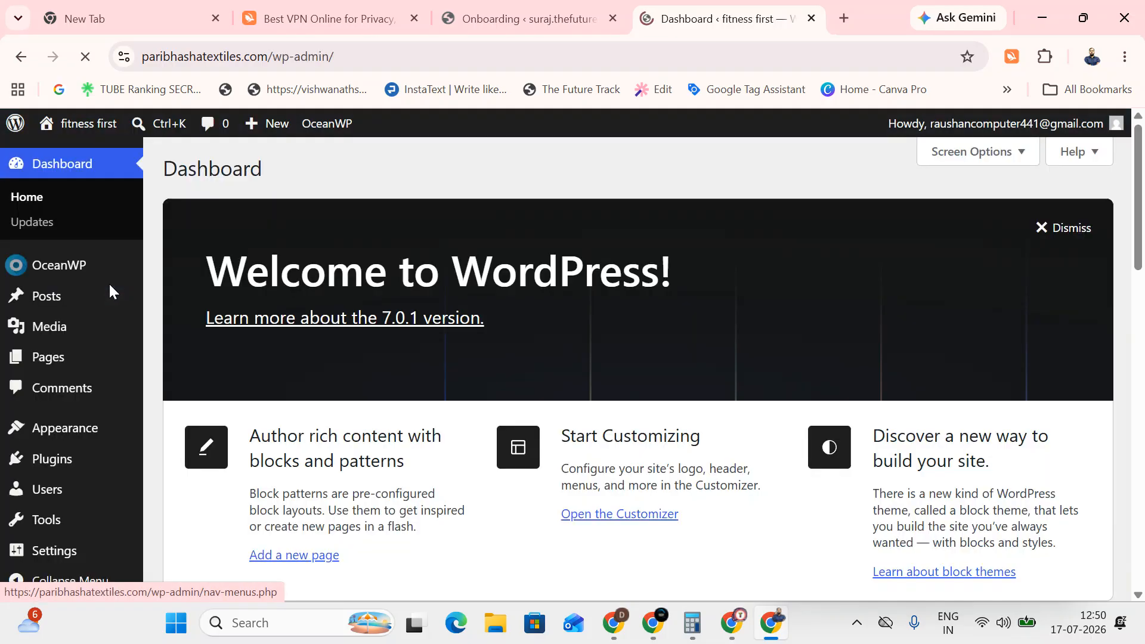
# Open the Twenty Twenty-Five theme's details and delete the theme, confirming the deletion
pyautogui.moveTo(5, 421)
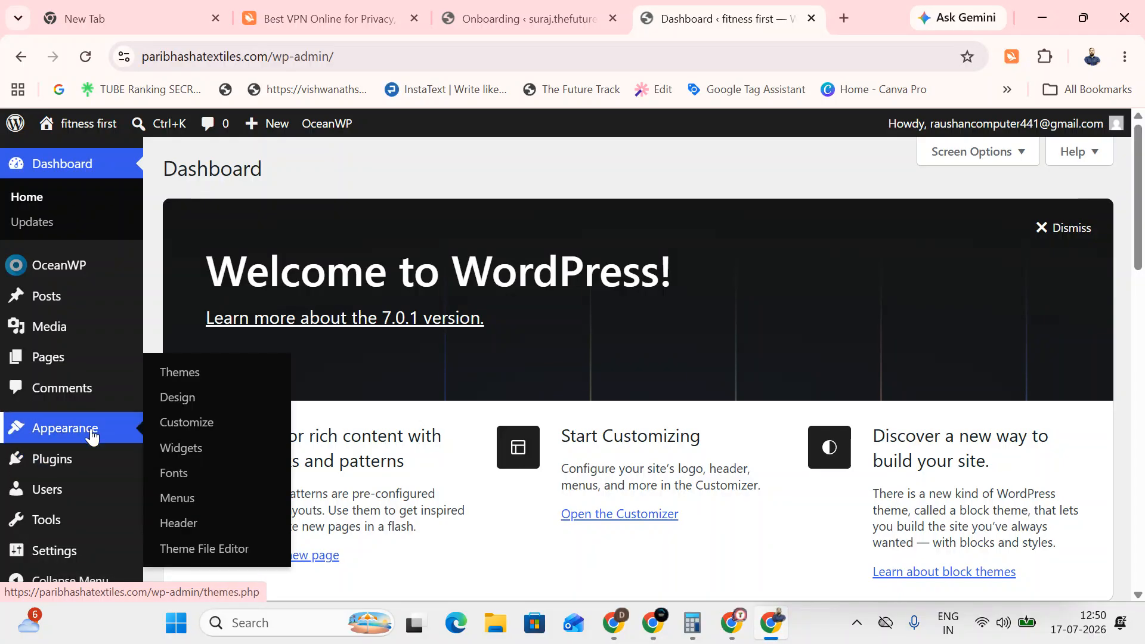
pyautogui.click(192, 380)
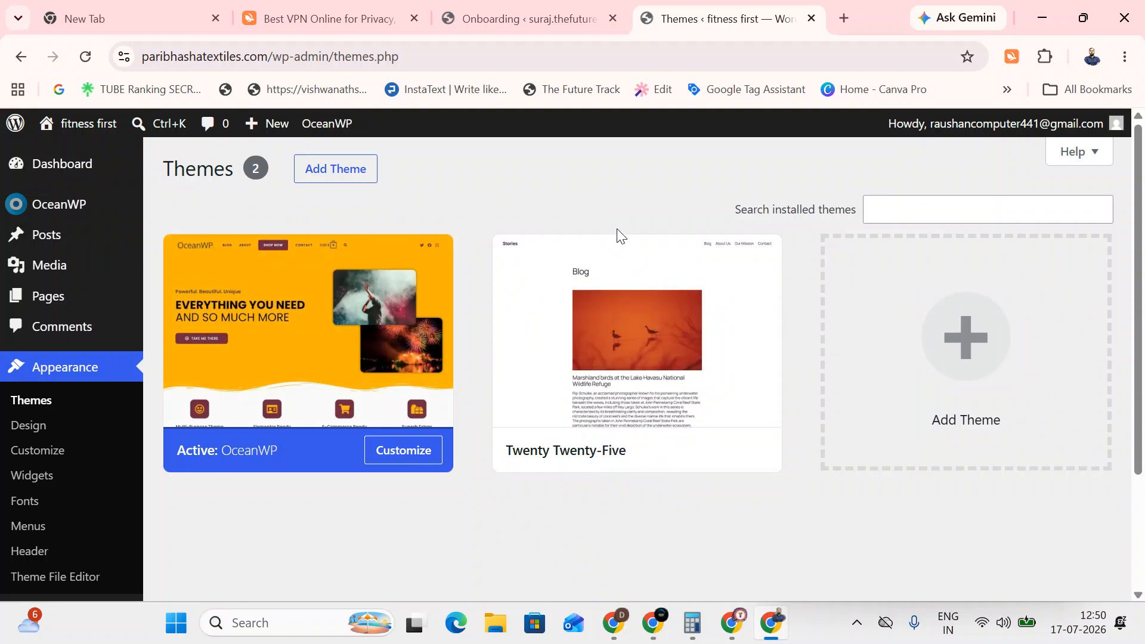
pyautogui.click(618, 235)
pyautogui.click(748, 573)
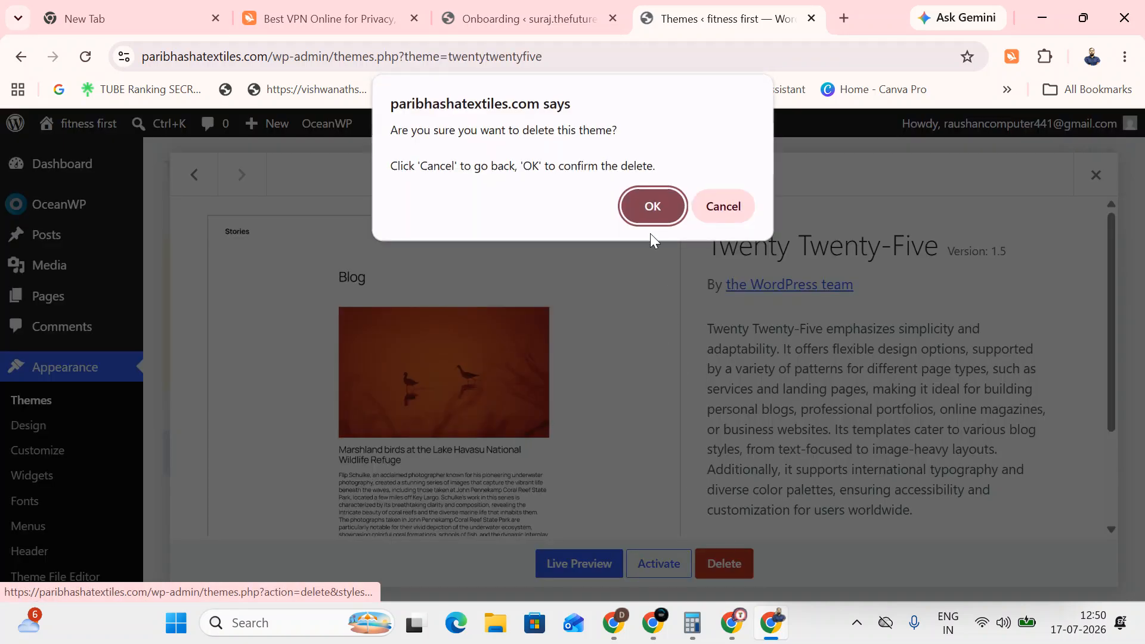
pyautogui.click(652, 205)
# Review the OceanWP theme details, the posts list, the media library and the installed plugins
pyautogui.click(263, 276)
pyautogui.scroll(-5, 261, 276)
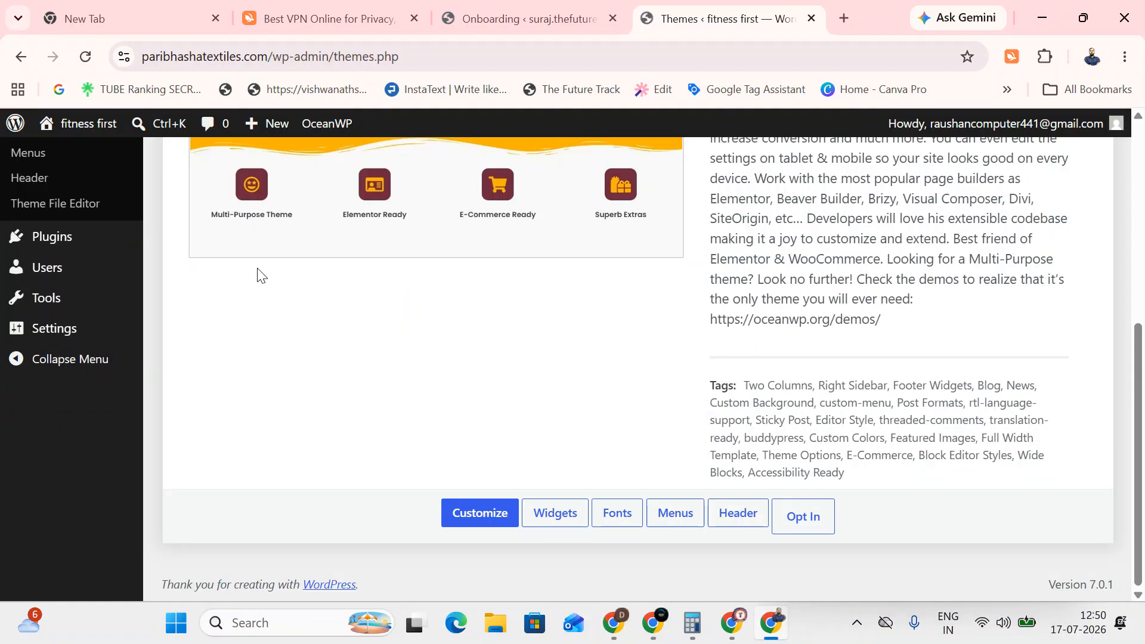
pyautogui.scroll(6, 43, 293)
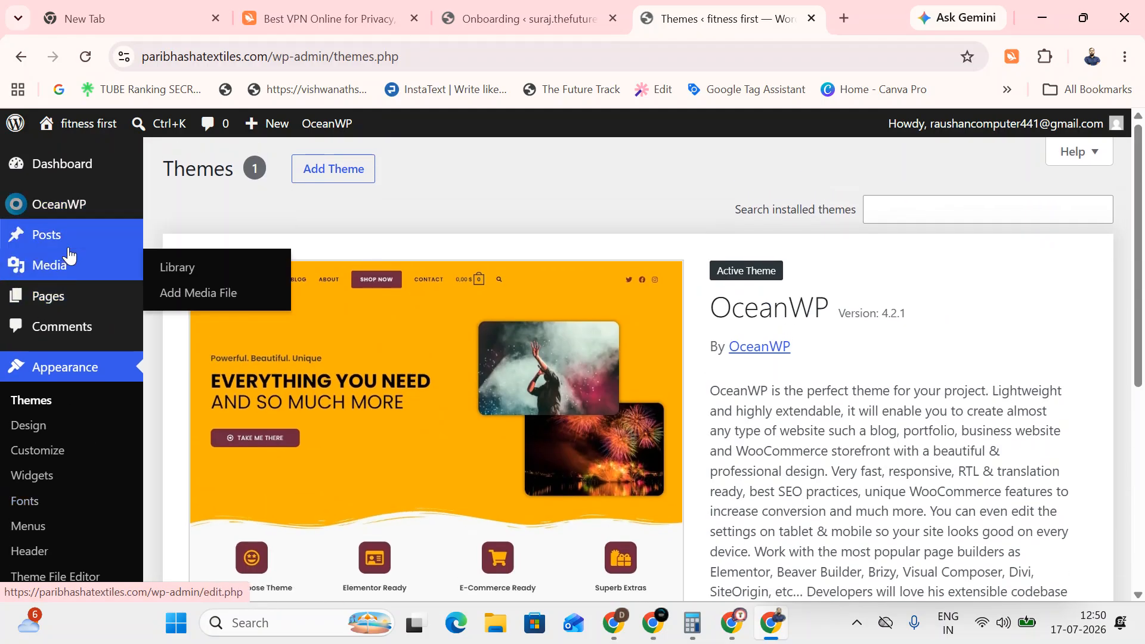
pyautogui.moveTo(132, 246)
pyautogui.click(235, 239)
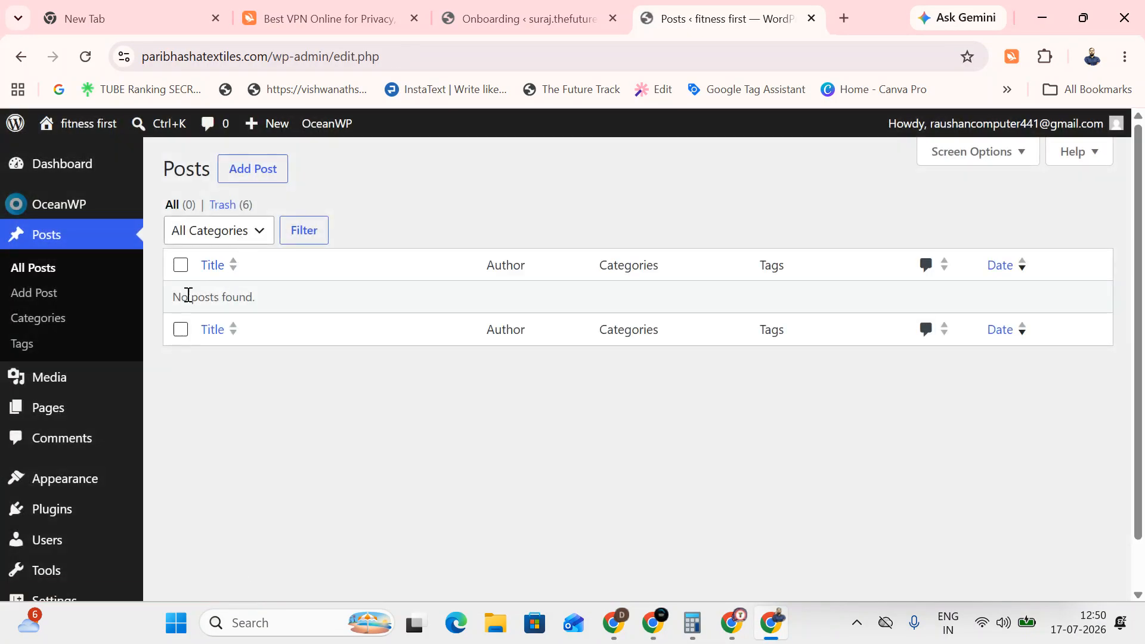
pyautogui.moveTo(55, 375)
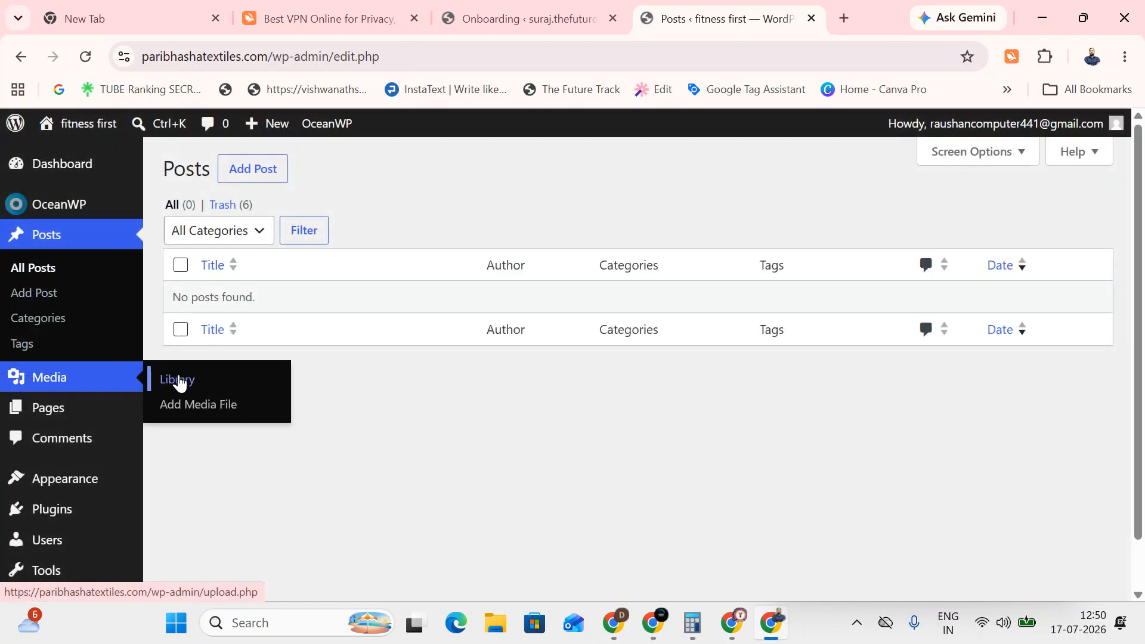
pyautogui.click(179, 382)
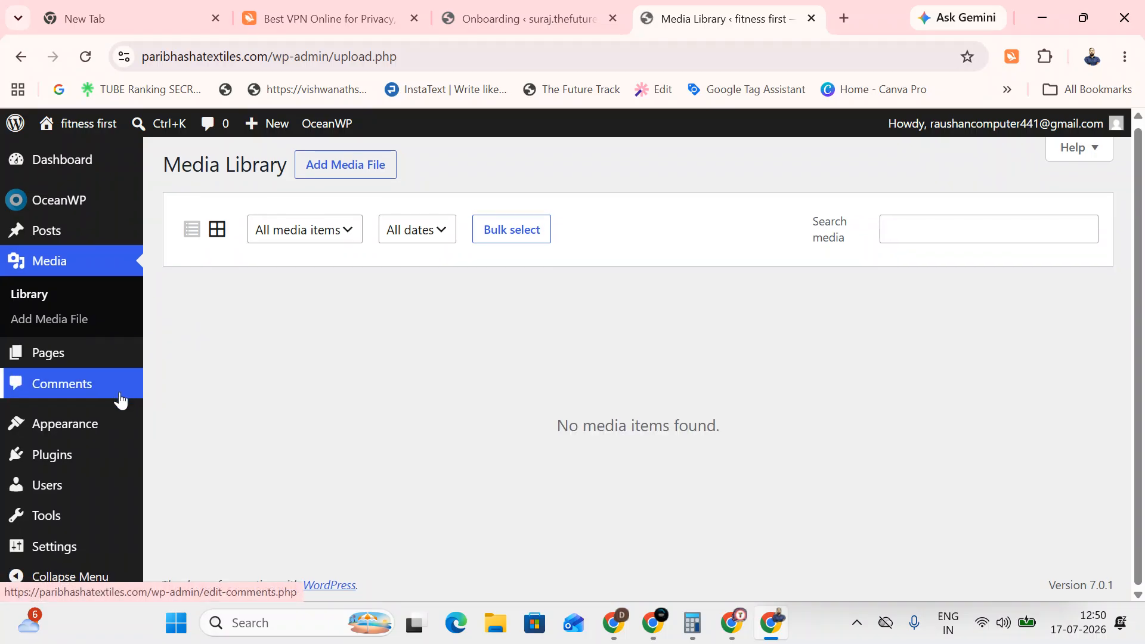
pyautogui.moveTo(95, 455)
pyautogui.click(245, 457)
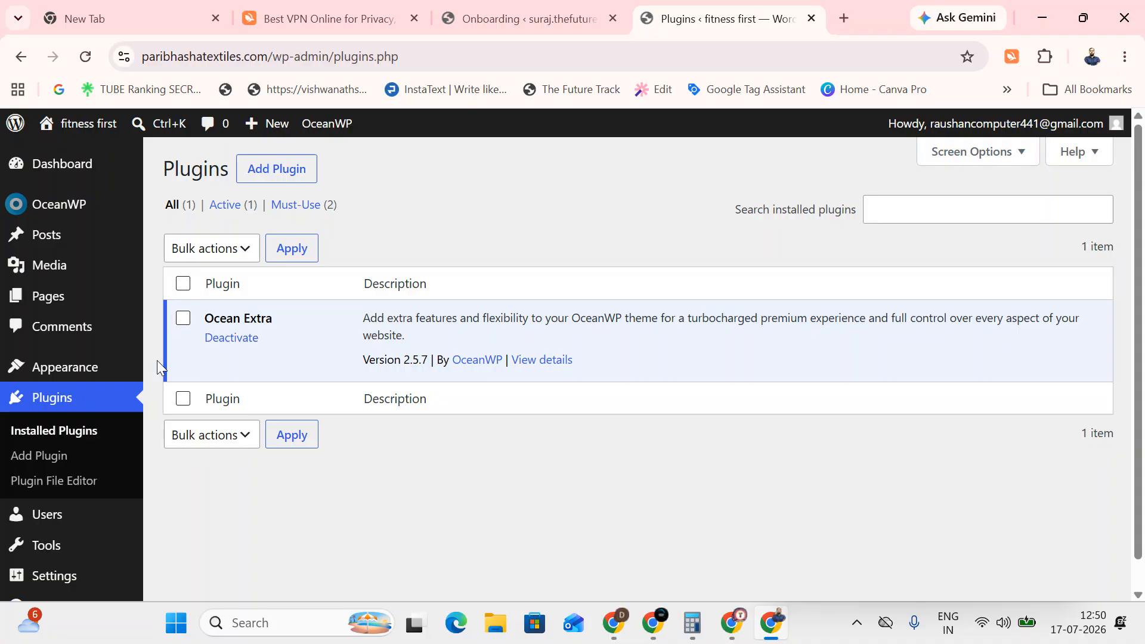
pyautogui.scroll(-1, 156, 360)
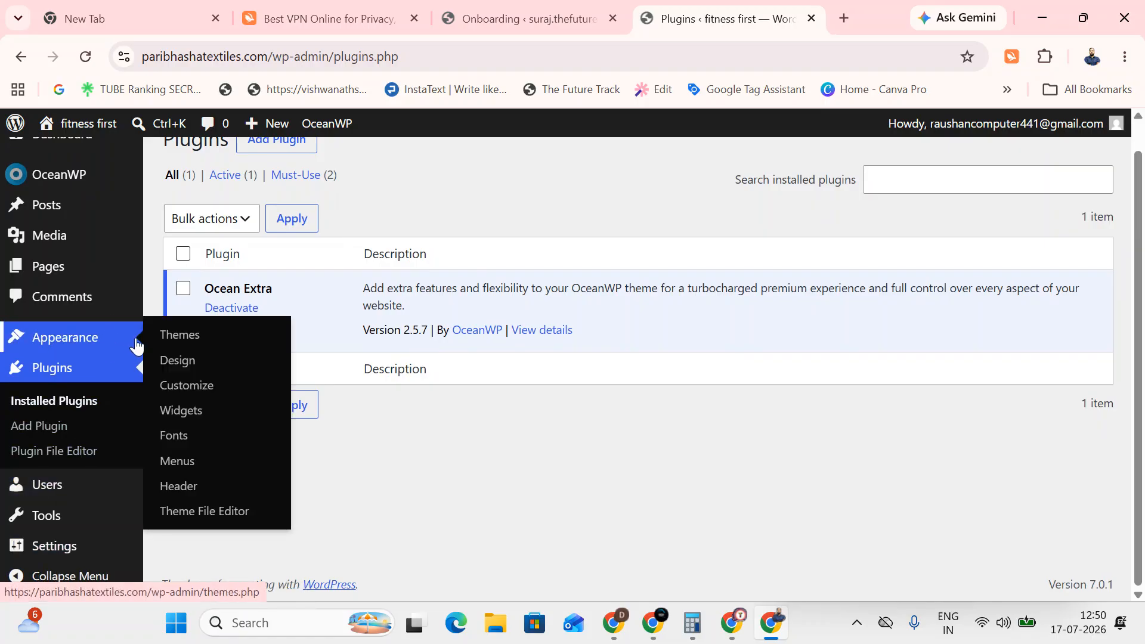
pyautogui.moveTo(107, 549)
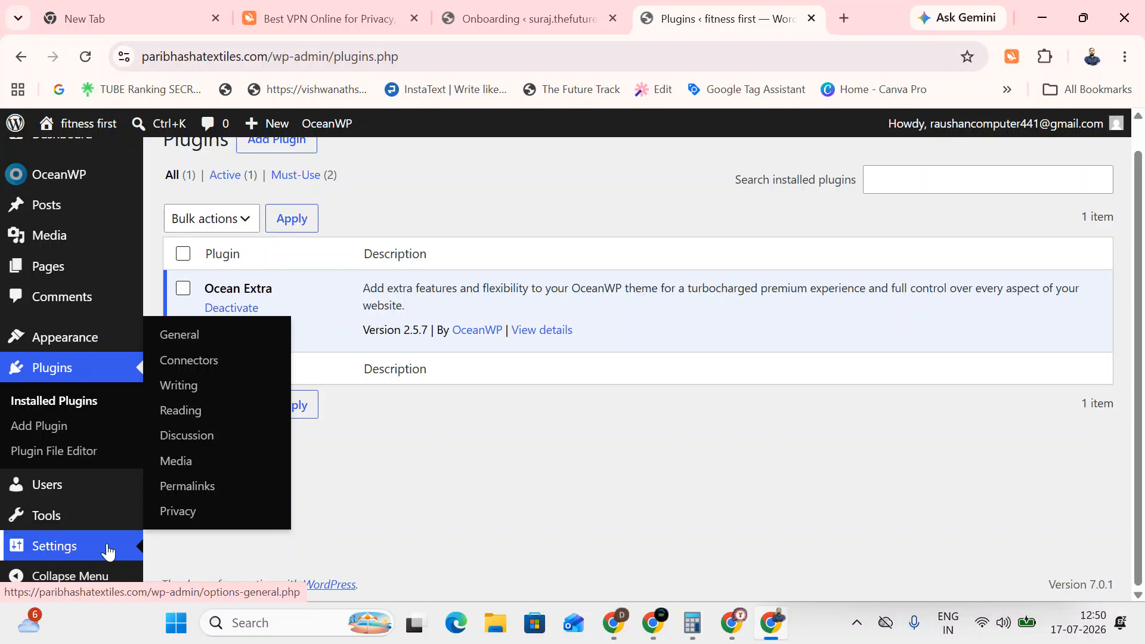
# Open the general settings and set the site title to Maa Laxmi Library
pyautogui.click(236, 339)
pyautogui.click(469, 210)
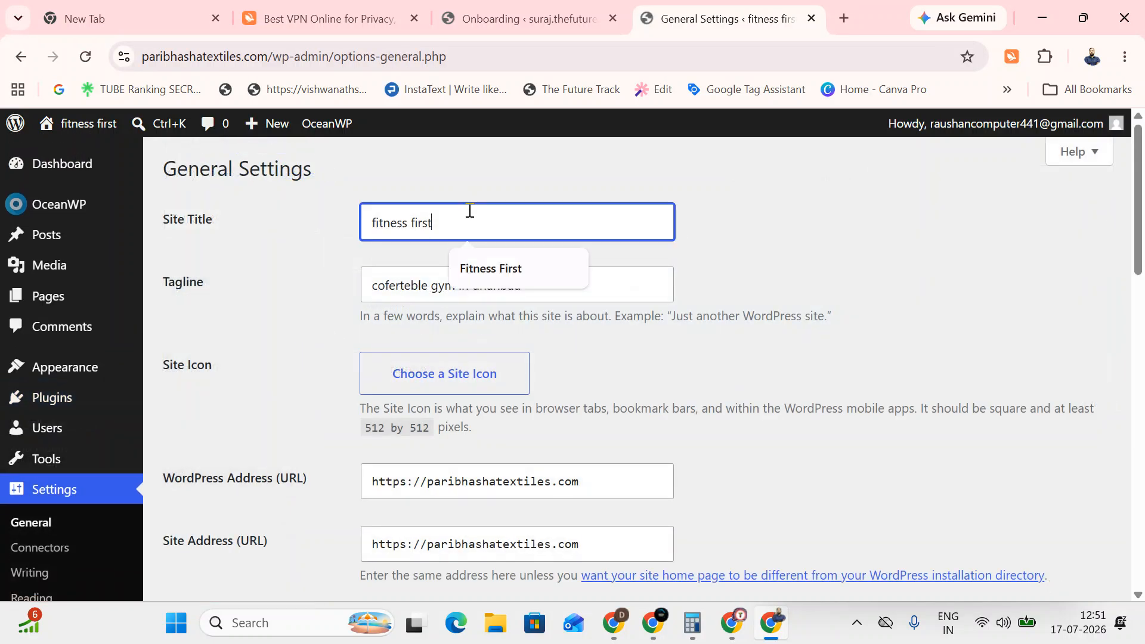
pyautogui.moveTo(469, 210); pyautogui.dragTo(314, 214)
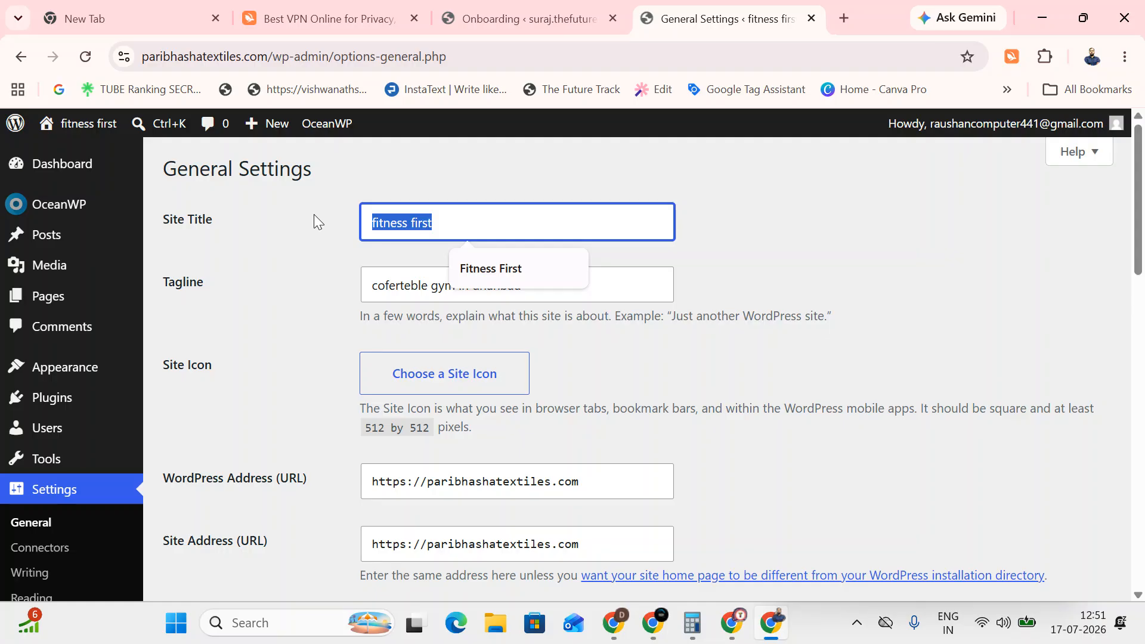
pyautogui.write('Maa ')
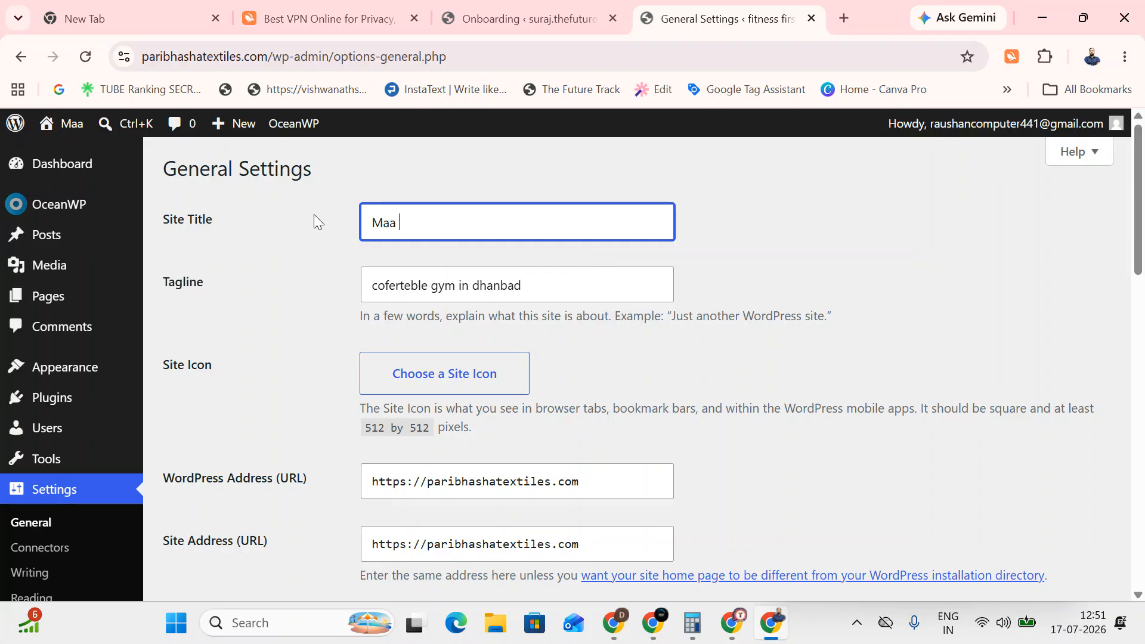
pyautogui.write('Laxmi L')
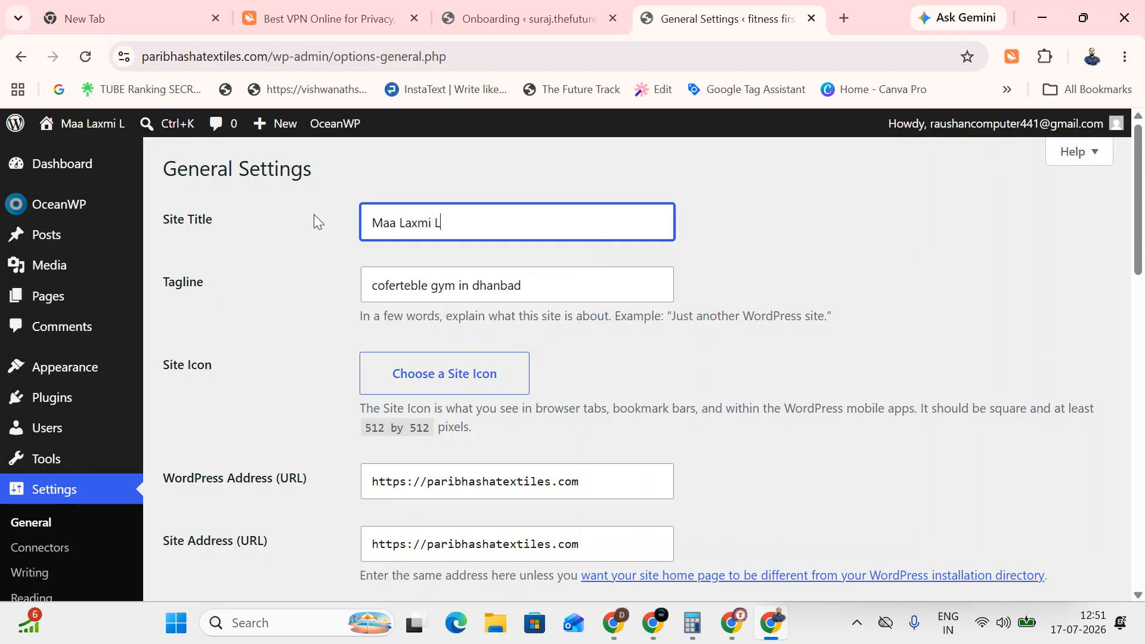
pyautogui.write('ibary')
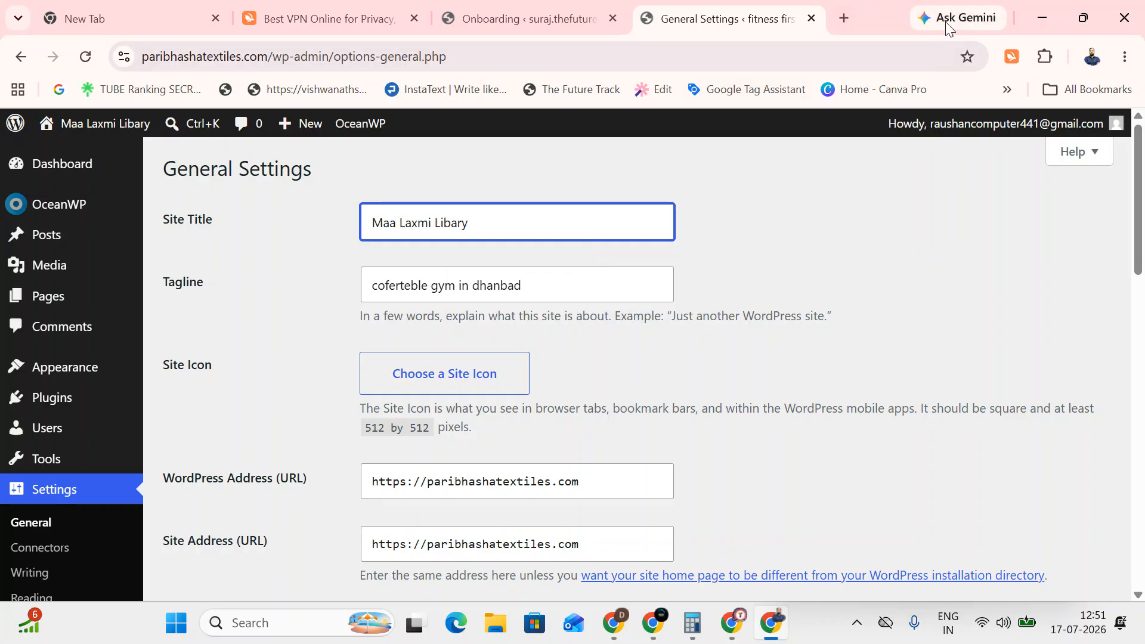
pyautogui.press('BackSpace')
pyautogui.press('BackSpace')
pyautogui.press('BackSpace')
pyautogui.press('BackSpace')
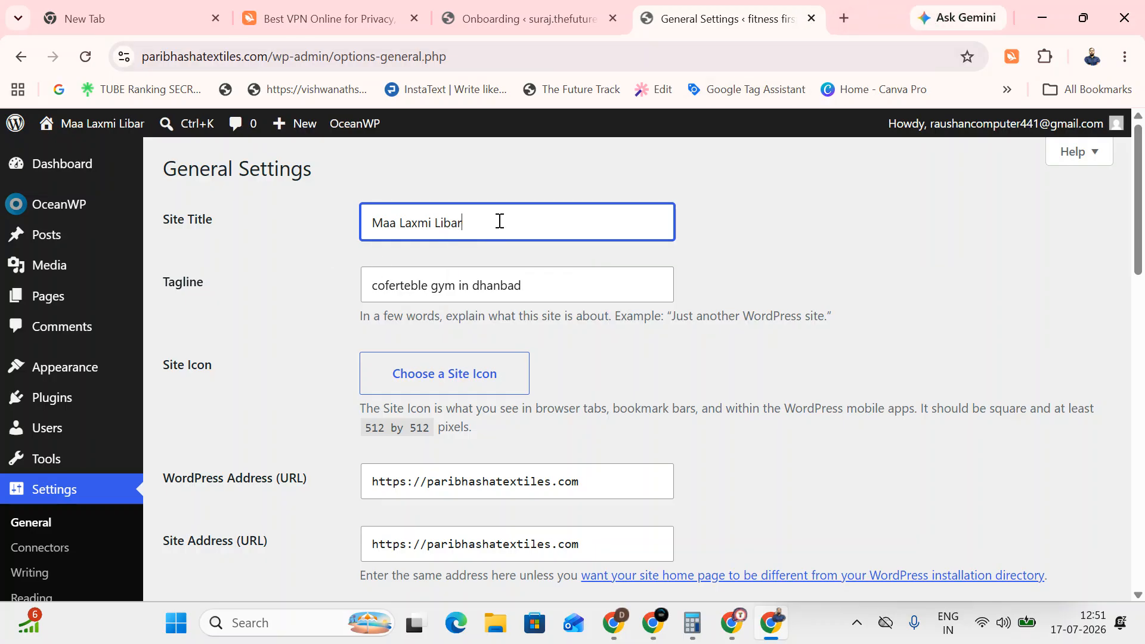
pyautogui.write('a')
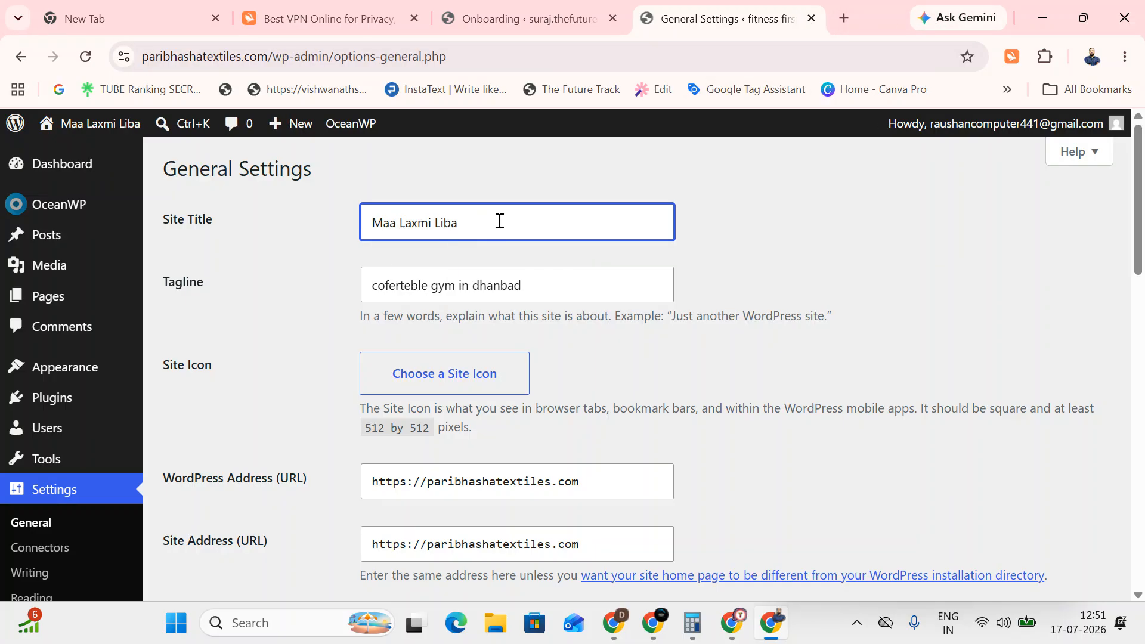
pyautogui.press('BackSpace')
pyautogui.write('rar')
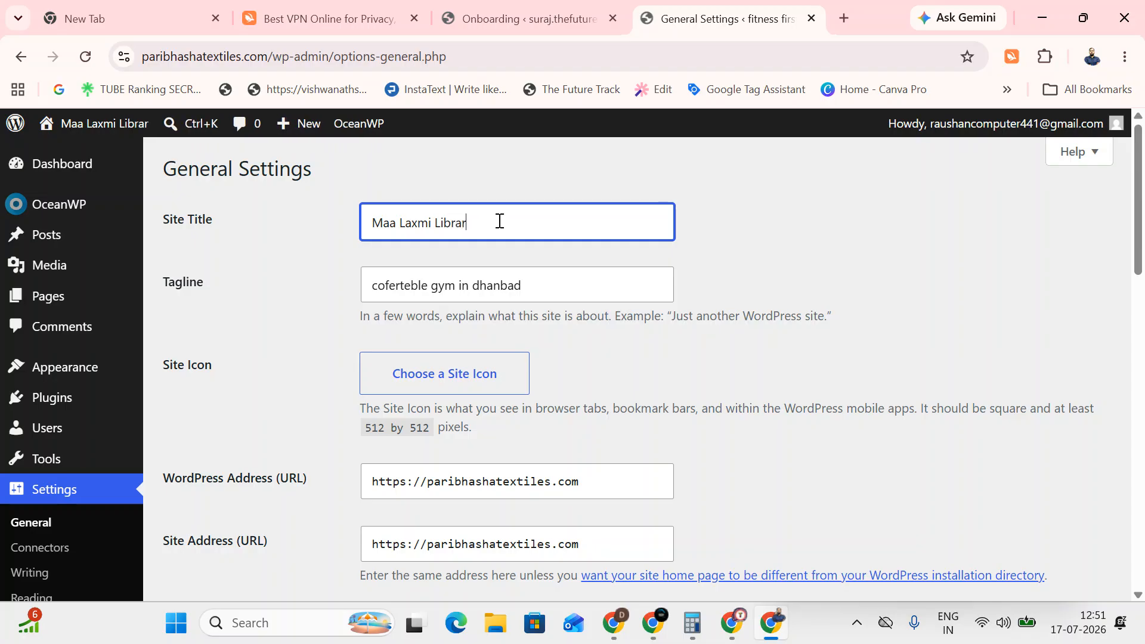
pyautogui.write('y')
# Replace the tagline with "Best libarary in dhanbad"
pyautogui.moveTo(552, 287); pyautogui.dragTo(150, 282)
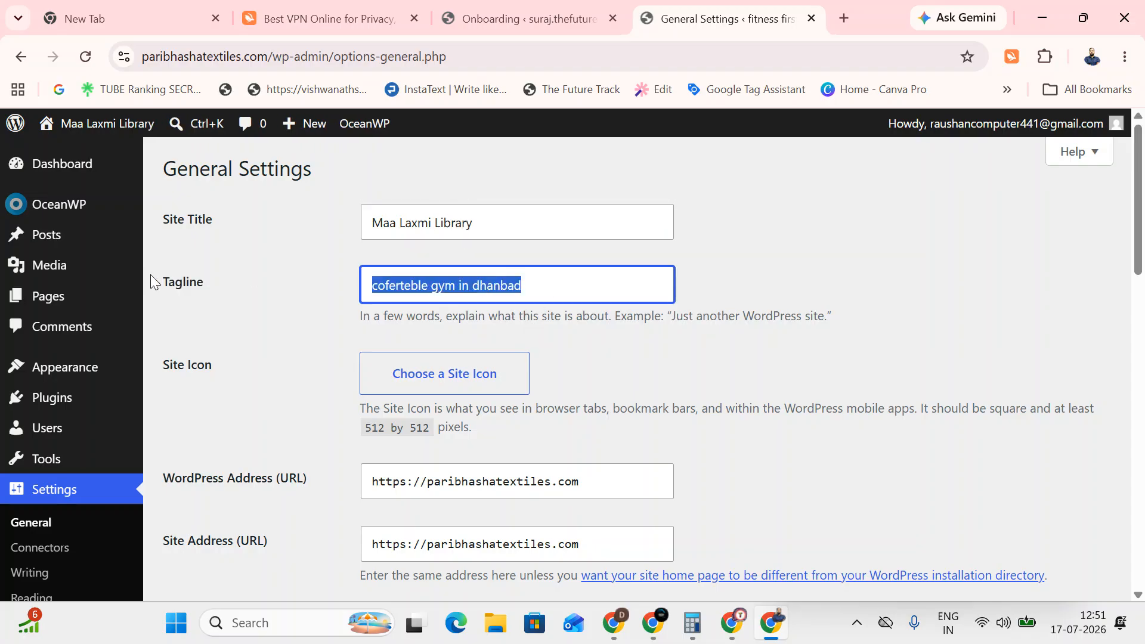
pyautogui.write('Best ')
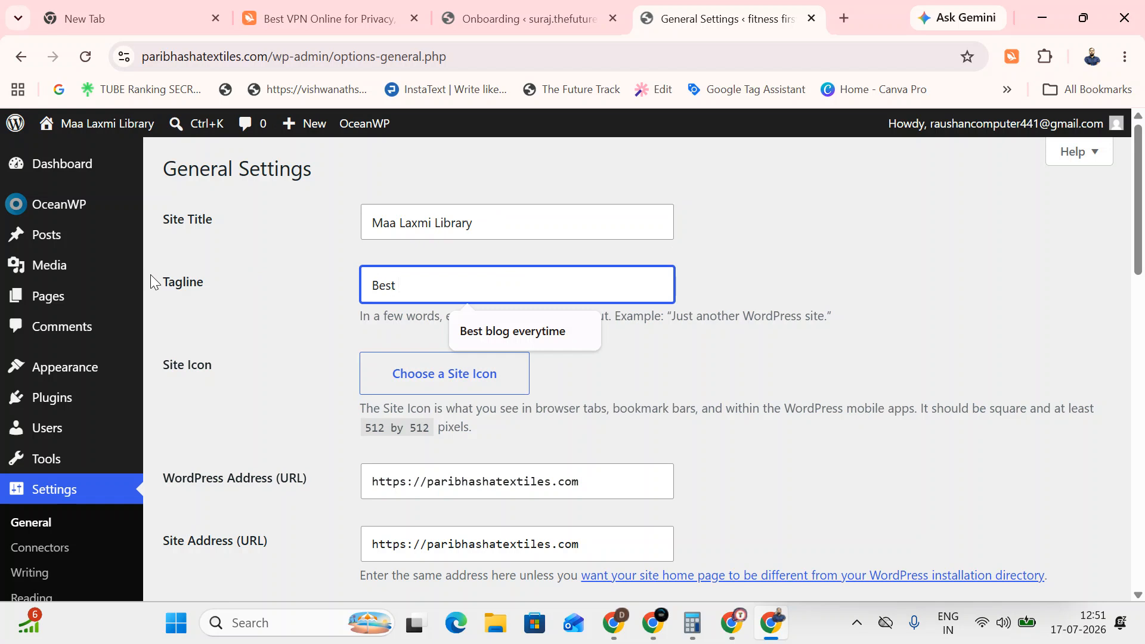
pyautogui.write('liba')
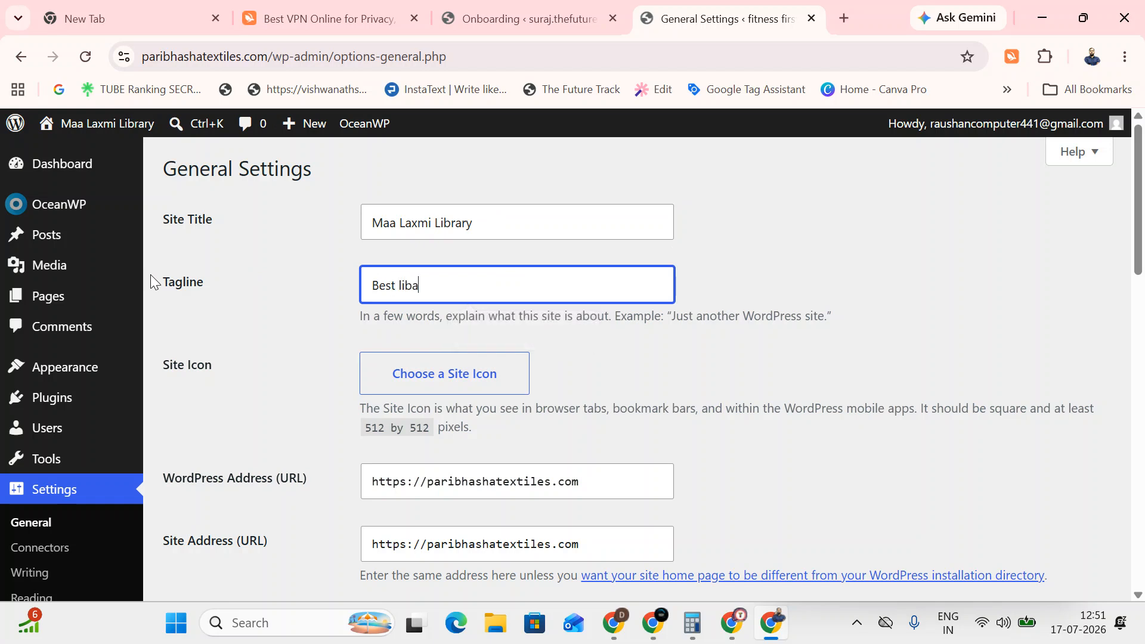
pyautogui.write('rary in dhanbad')
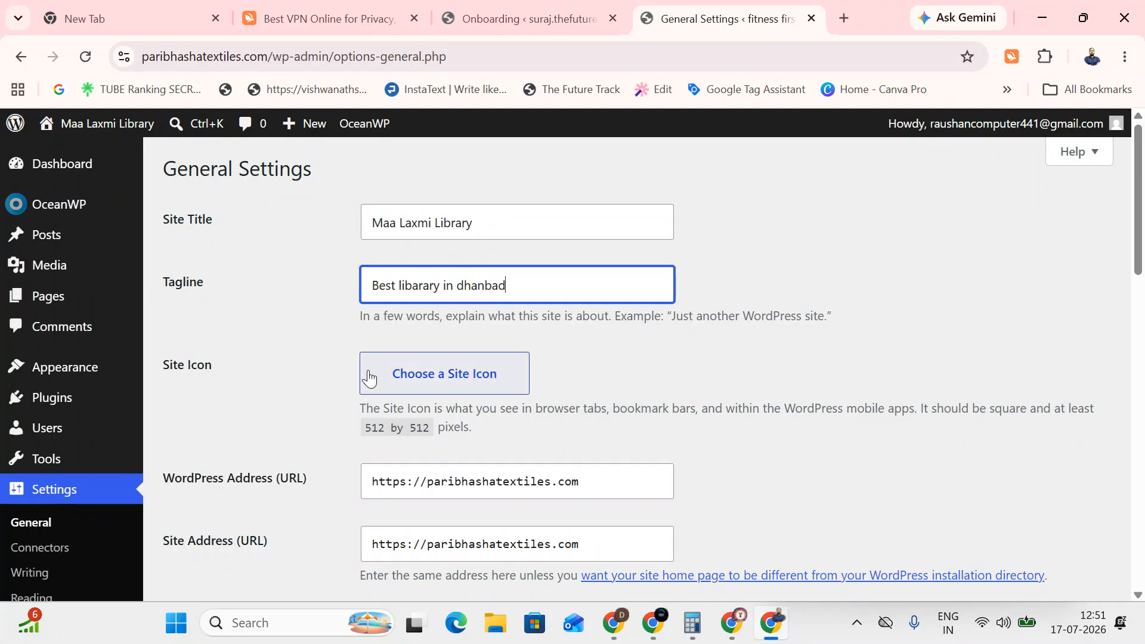
# Open the site icon chooser and close it without choosing an icon
pyautogui.click(505, 365)
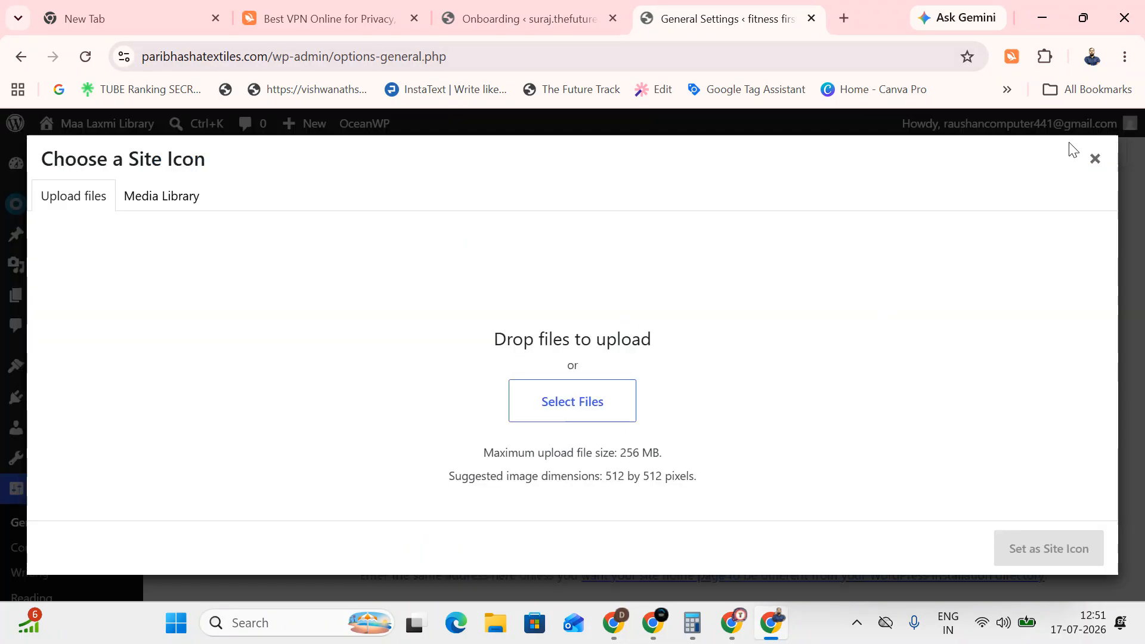
pyautogui.click(1095, 159)
pyautogui.click(843, 18)
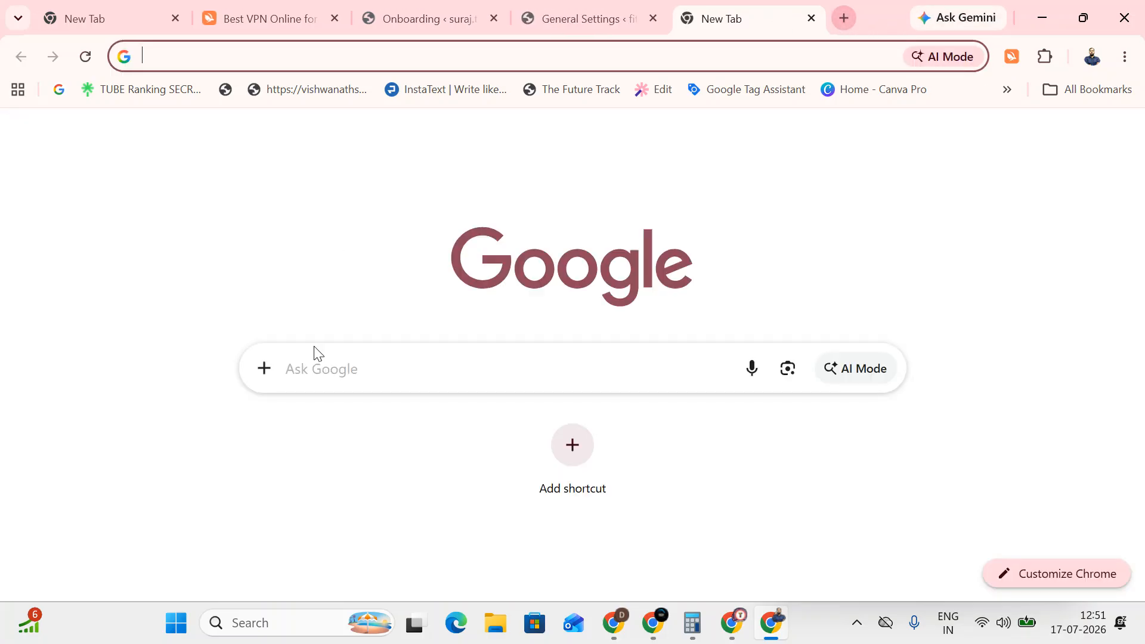
pyautogui.click(325, 370)
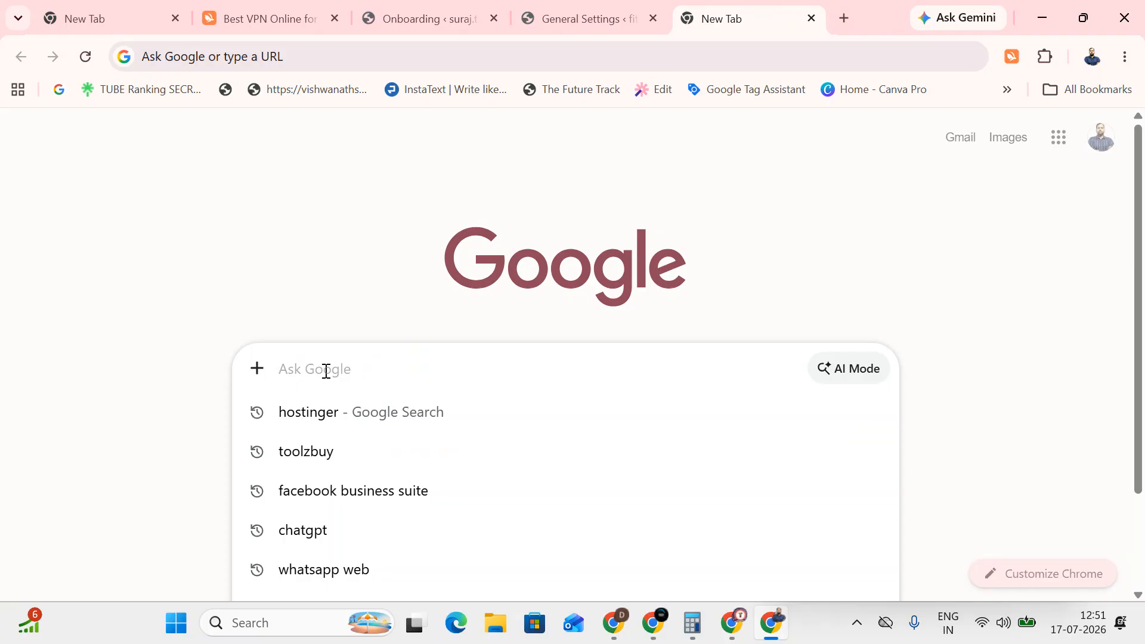
pyautogui.write('micro')
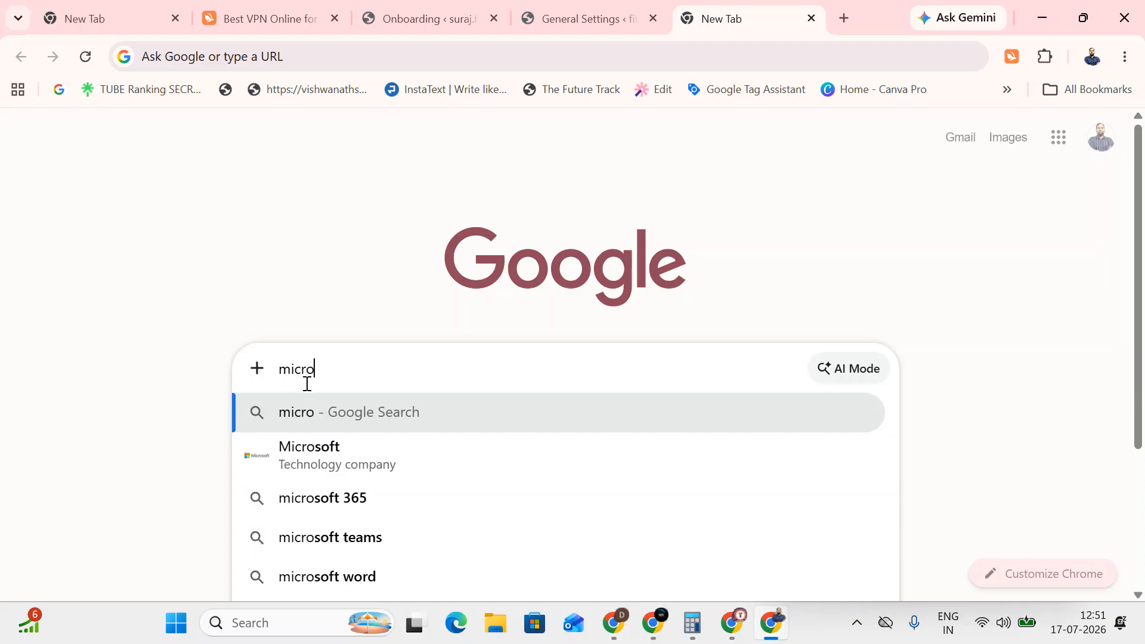
pyautogui.moveTo(328, 370); pyautogui.dragTo(234, 389)
pyautogui.click(654, 623)
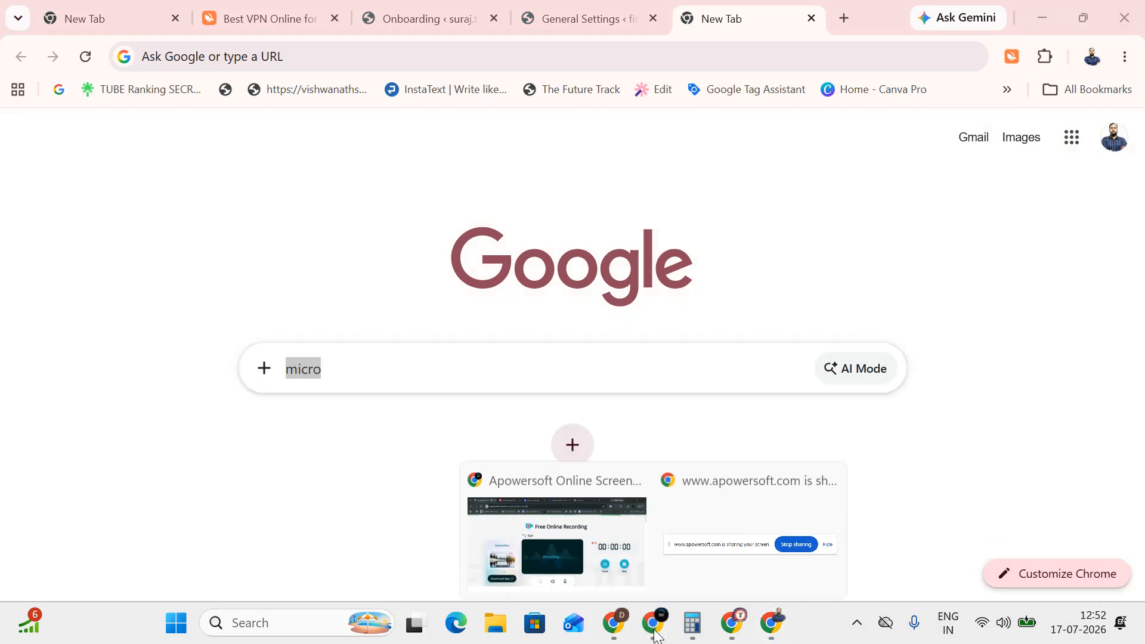
# Open ChatGPT in the second browser window through a Google search
pyautogui.click(549, 517)
pyautogui.click(802, 13)
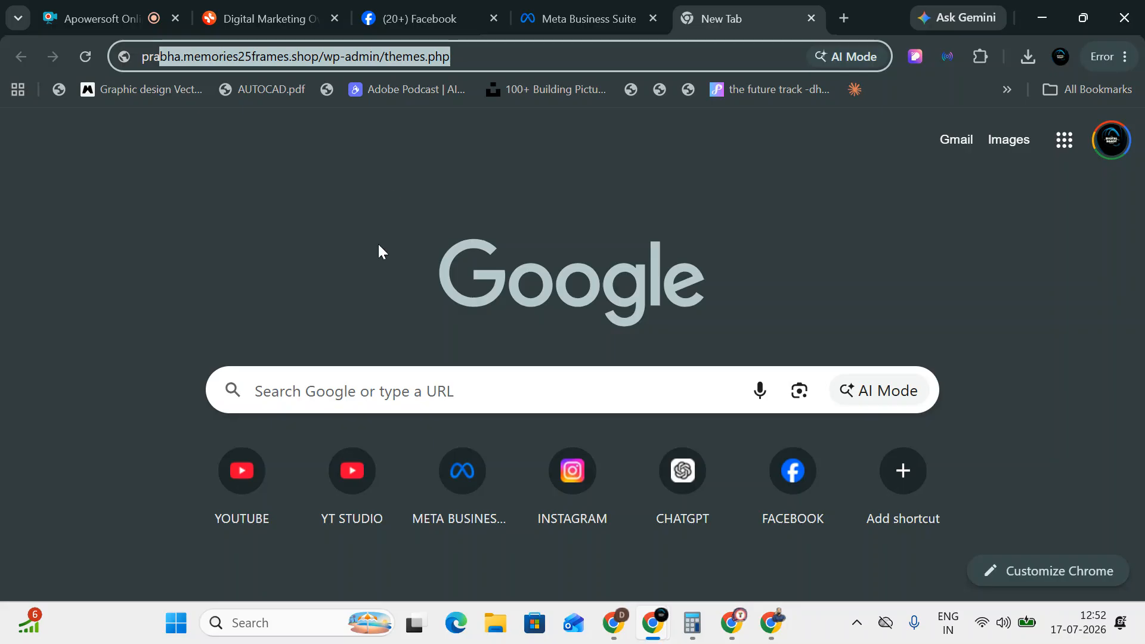
pyautogui.write('pracha')
pyautogui.press('Return')
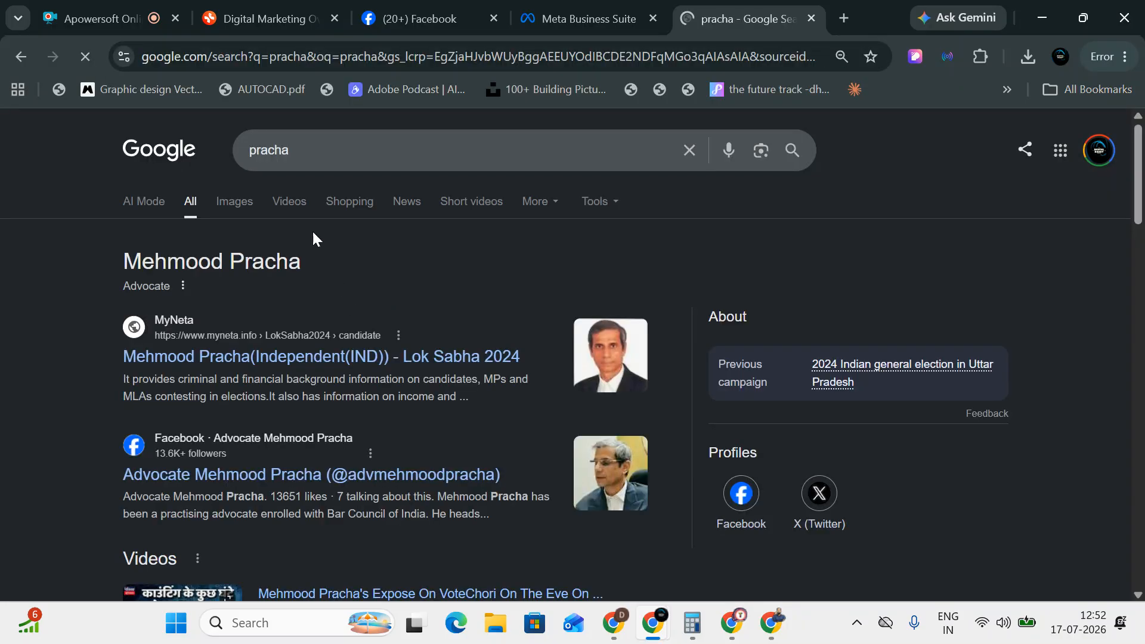
pyautogui.doubleClick(269, 150)
pyautogui.write('cha')
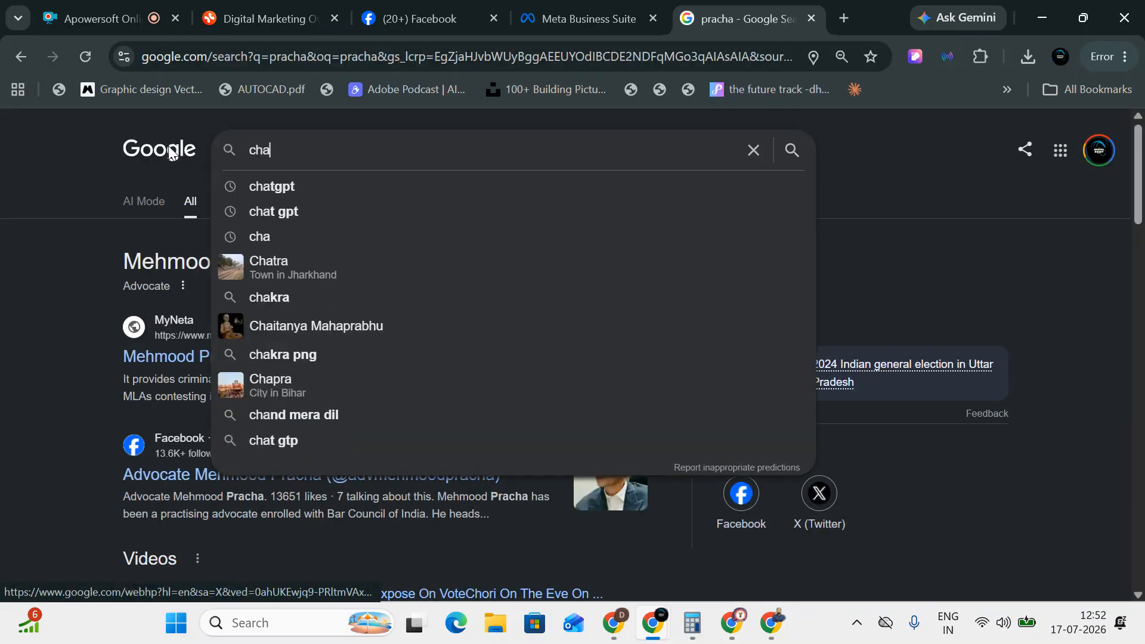
pyautogui.press('Down')
pyautogui.press('Return')
pyautogui.click(156, 291)
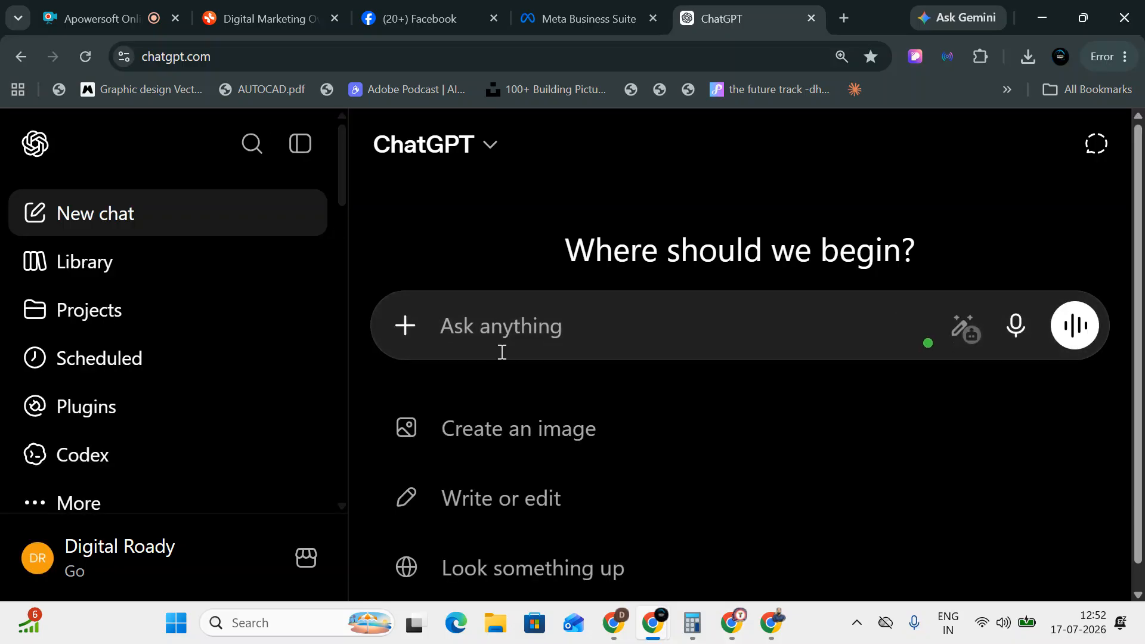
# Start a ChatGPT prompt reading "maa laxmi libabary in"
pyautogui.write('m')
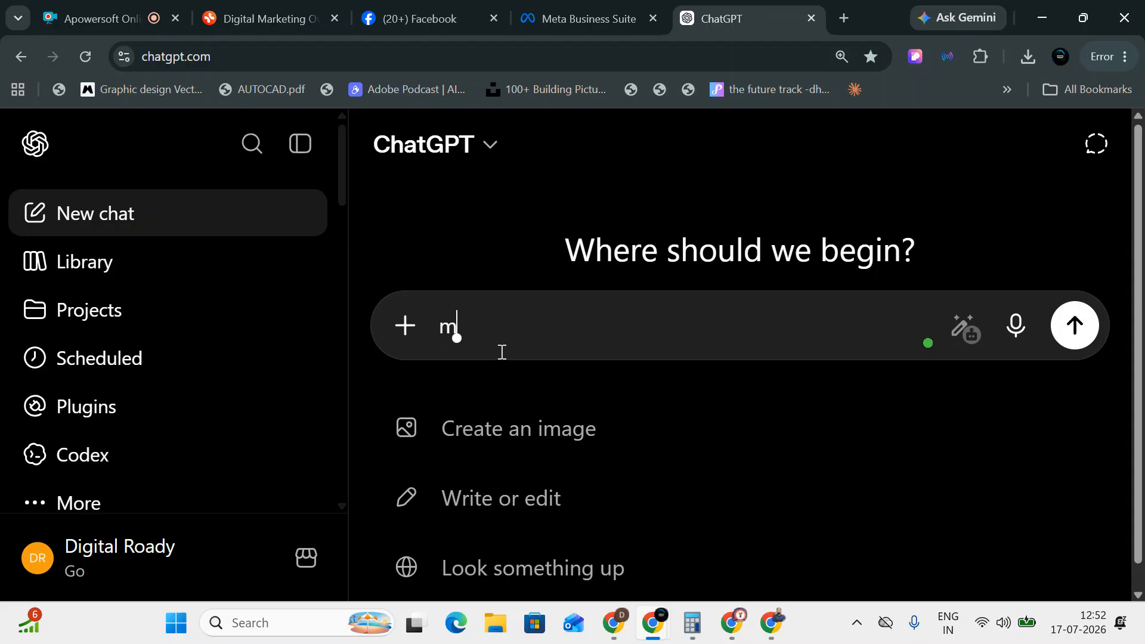
pyautogui.write('aa laxmi')
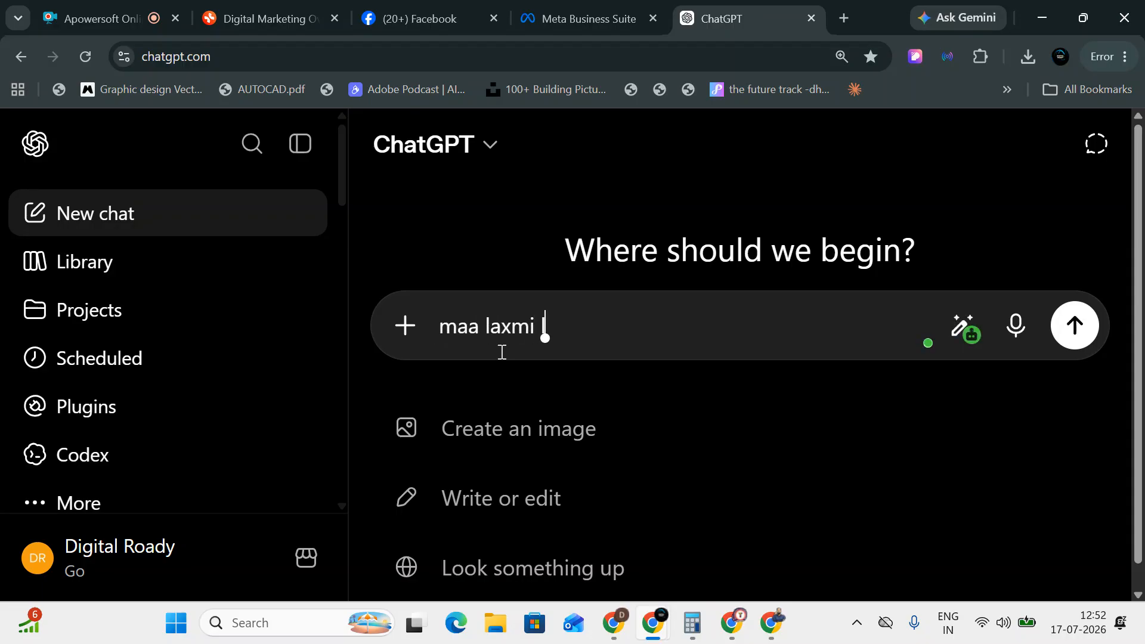
pyautogui.write(' libabary in')
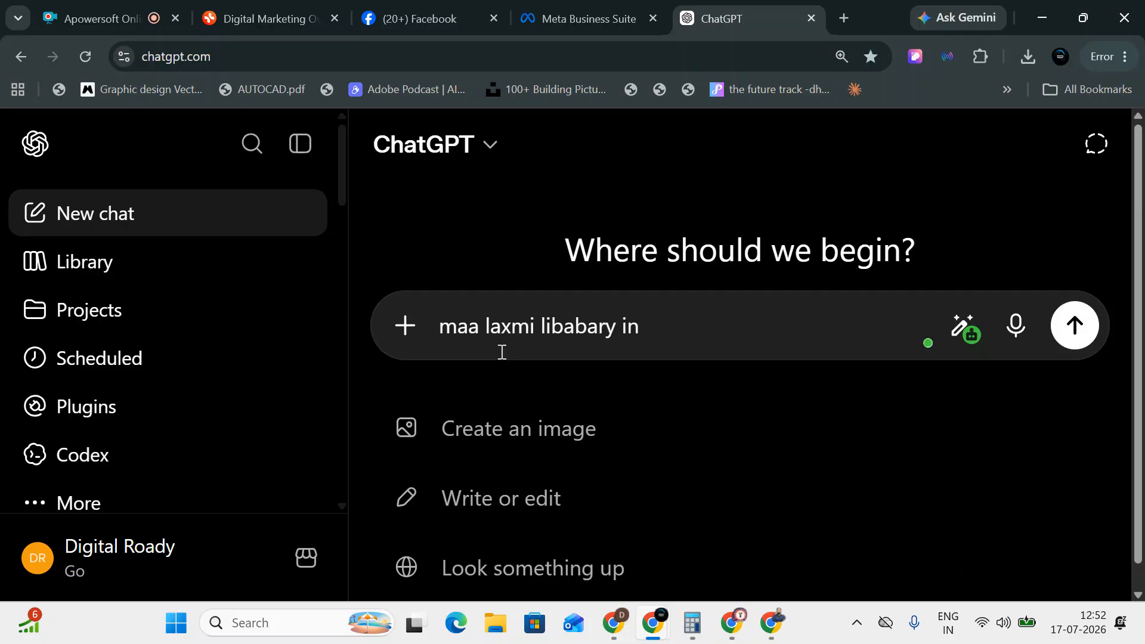
pyautogui.click(643, 11)
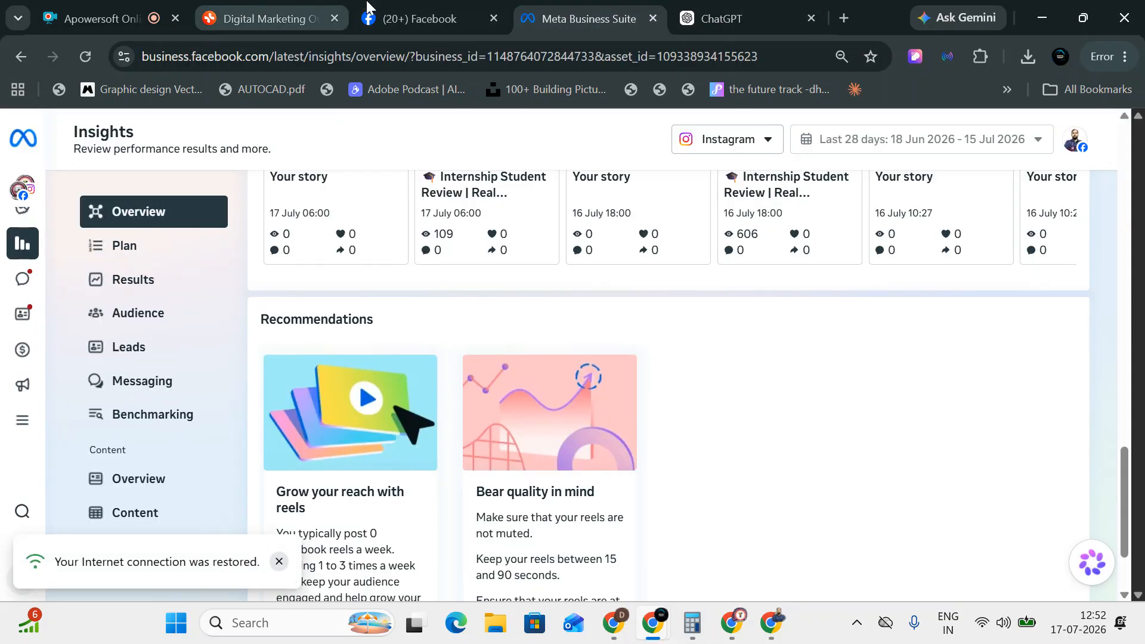
pyautogui.click(773, 623)
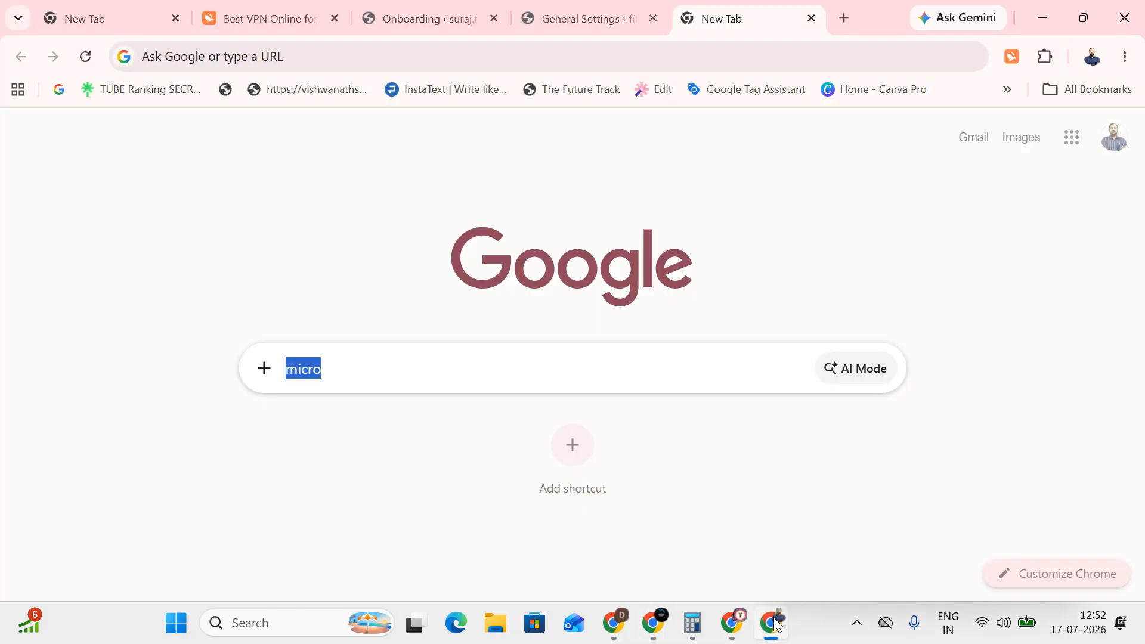
pyautogui.click(439, 3)
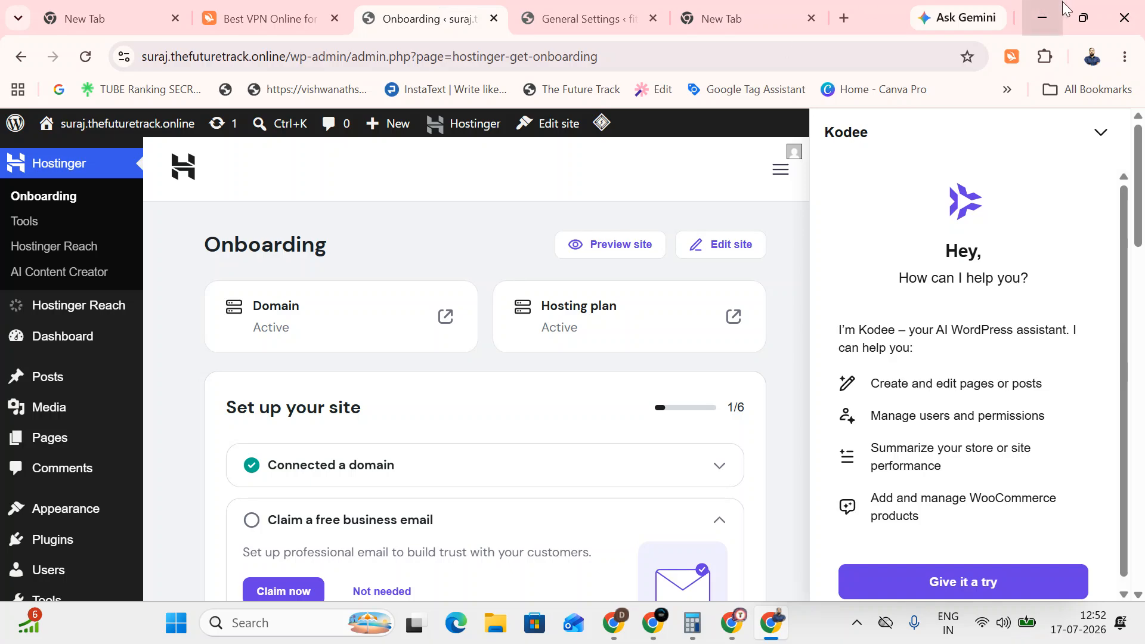
pyautogui.click(1124, 17)
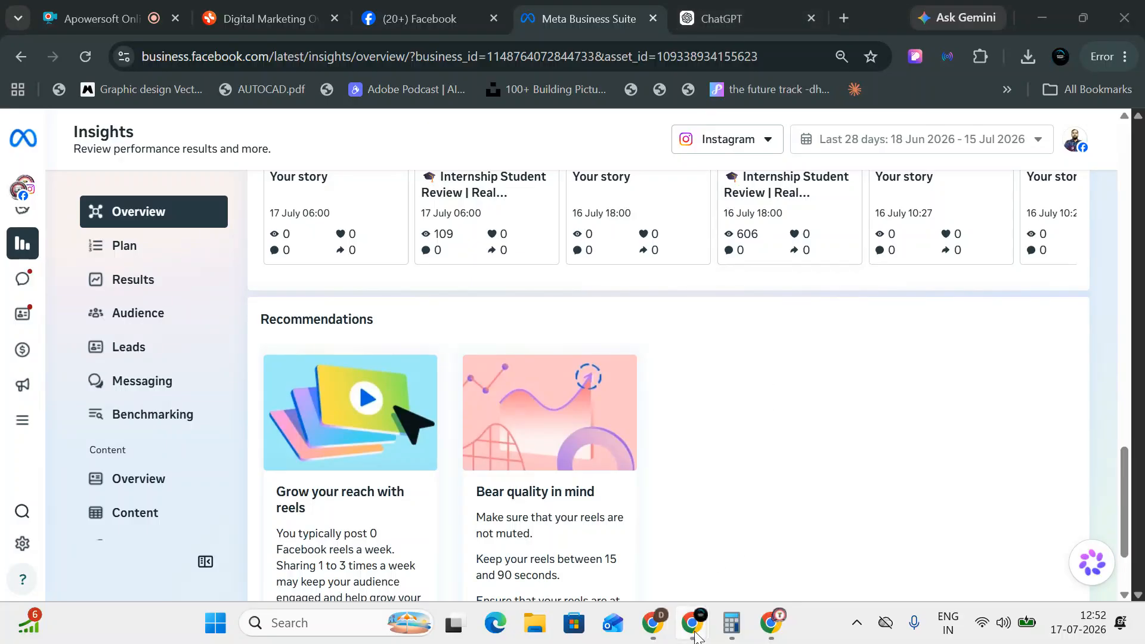
pyautogui.moveTo(694, 633)
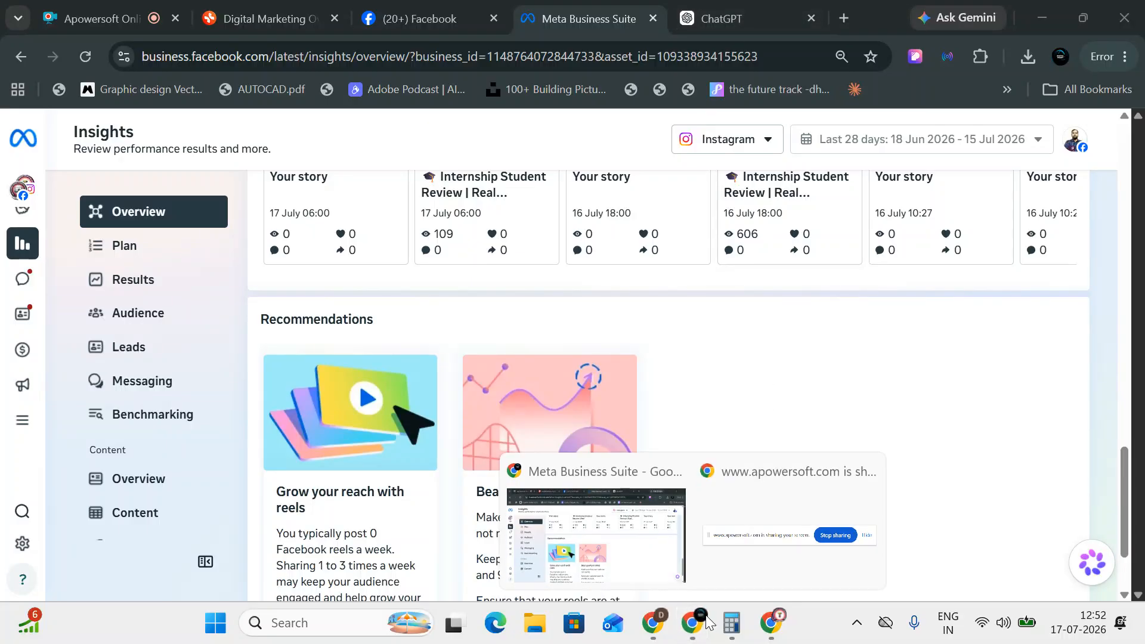
pyautogui.click(649, 558)
pyautogui.click(754, 23)
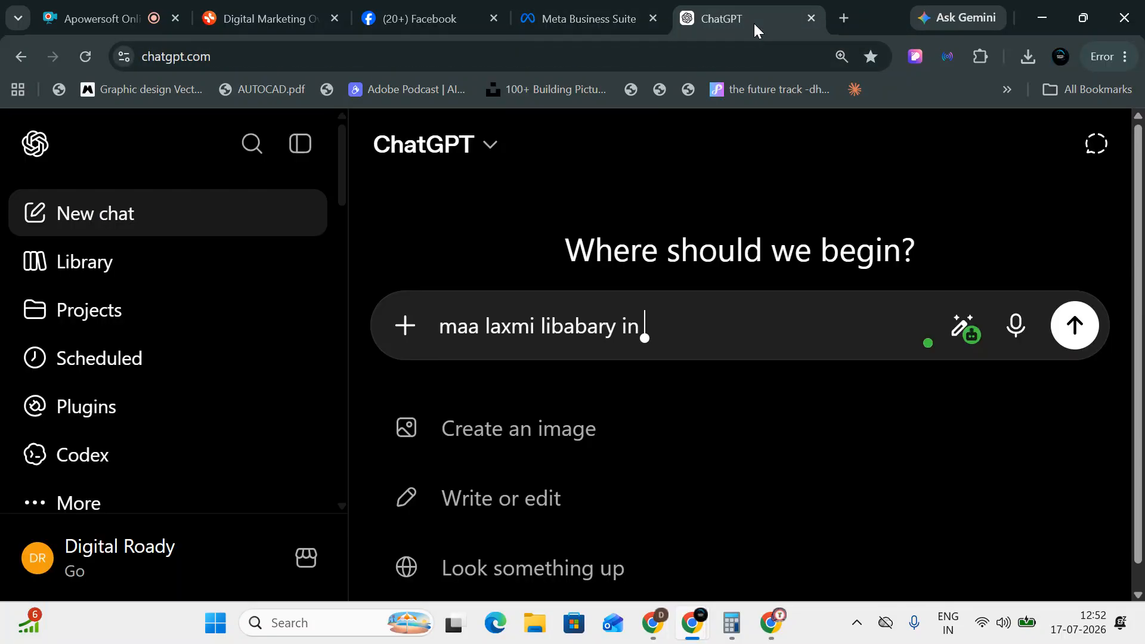
pyautogui.click(776, 619)
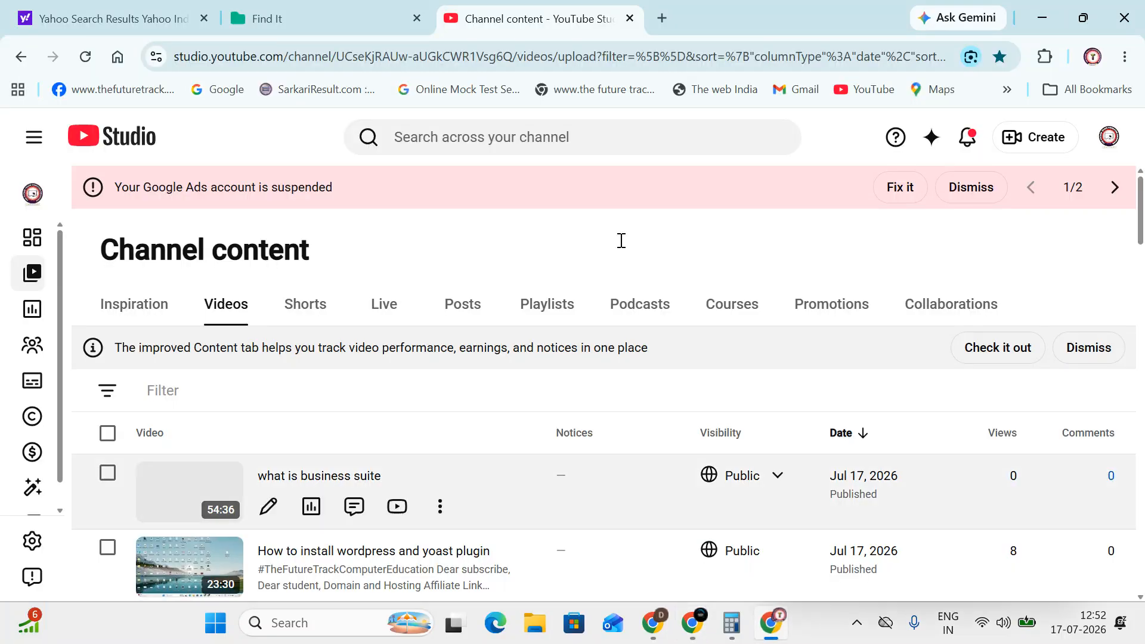
pyautogui.click(1124, 18)
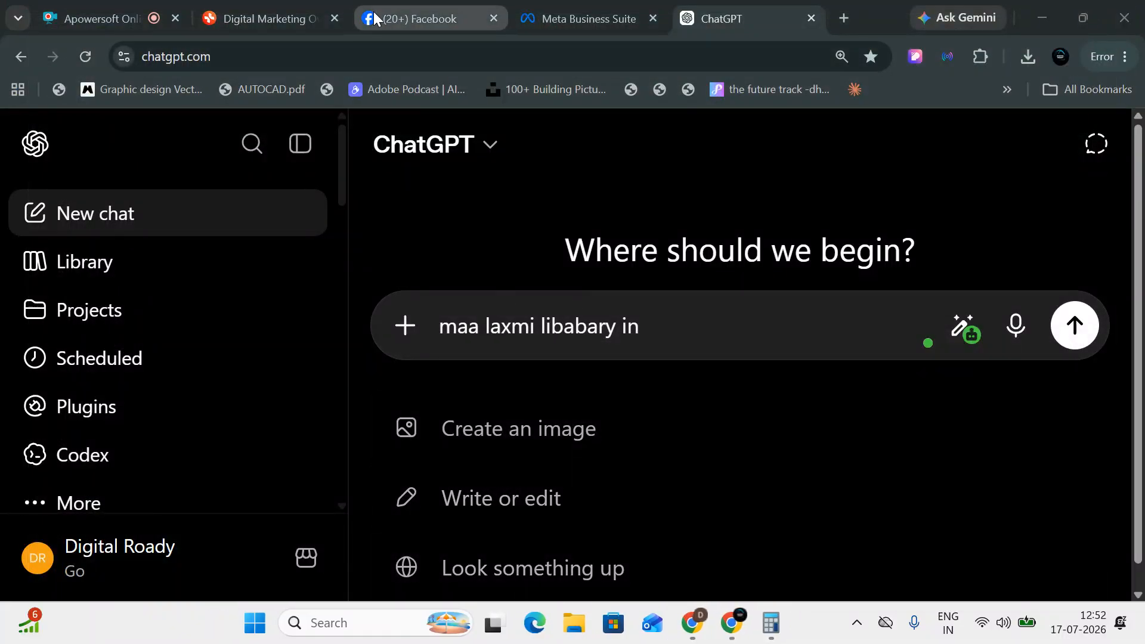
pyautogui.click(693, 623)
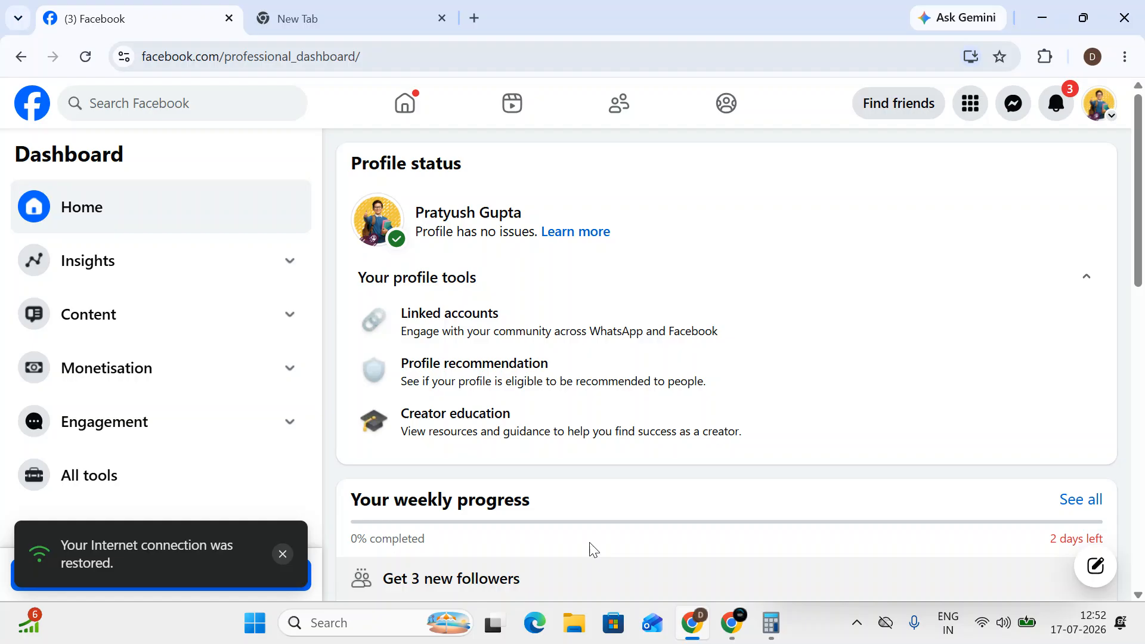
pyautogui.click(1124, 18)
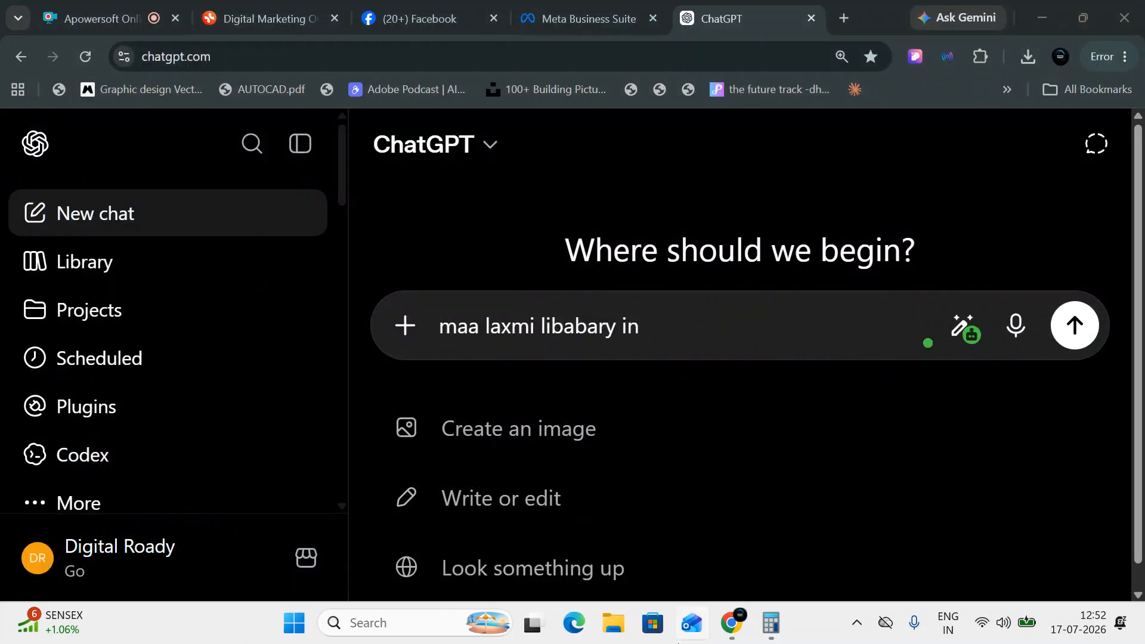
pyautogui.moveTo(721, 628)
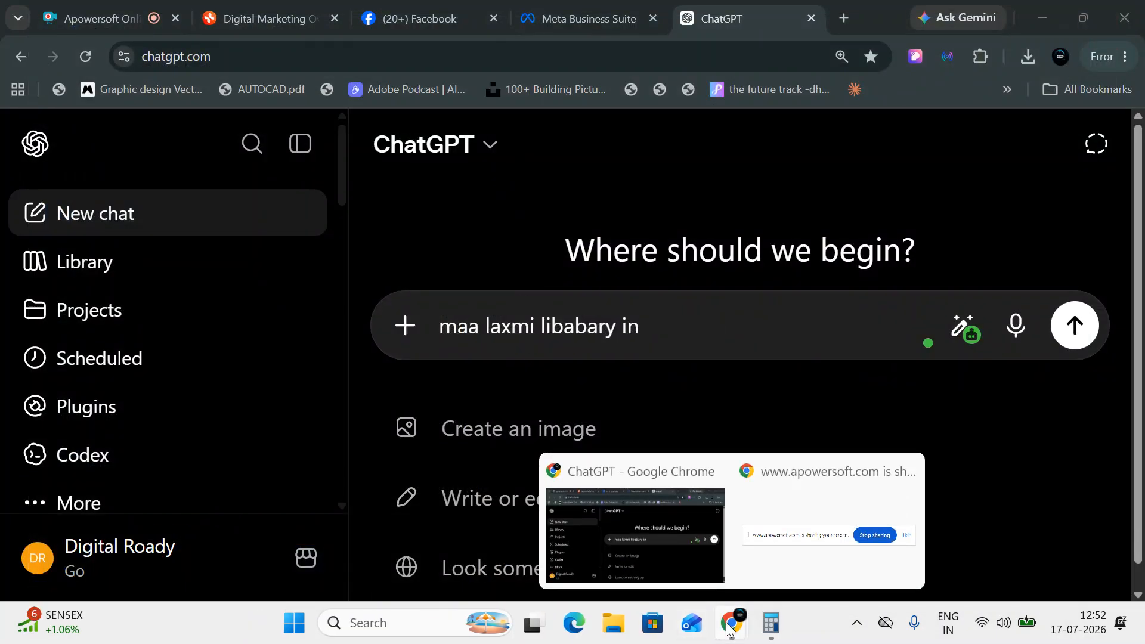
# Return to the ChatGPT window and switch to the site owner's other Chrome profile
pyautogui.click(596, 534)
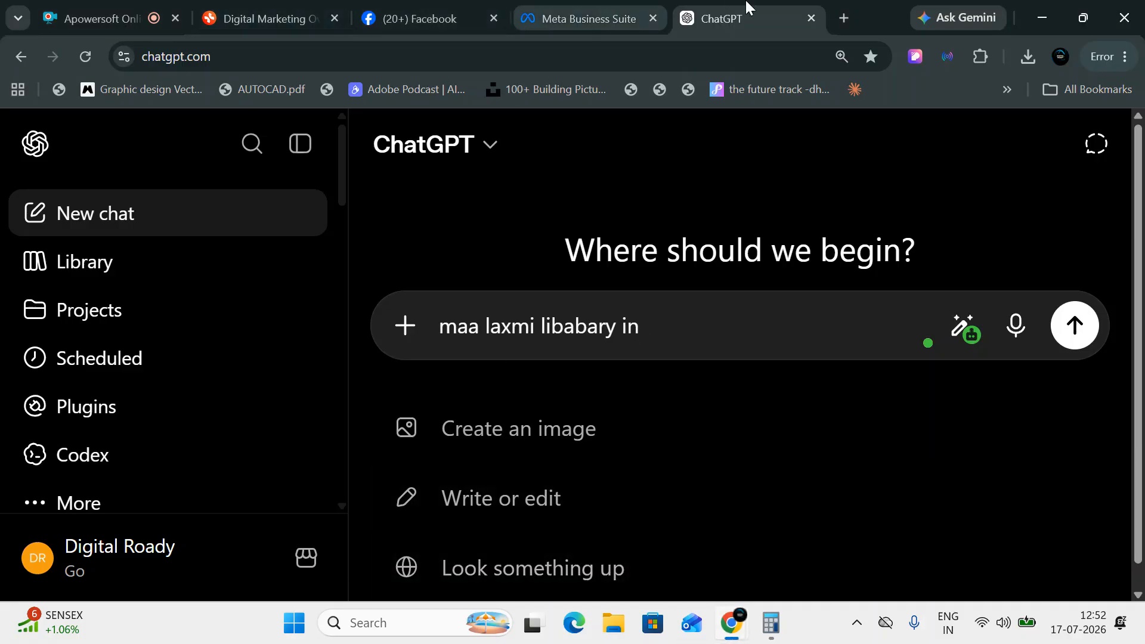
pyautogui.click(1061, 58)
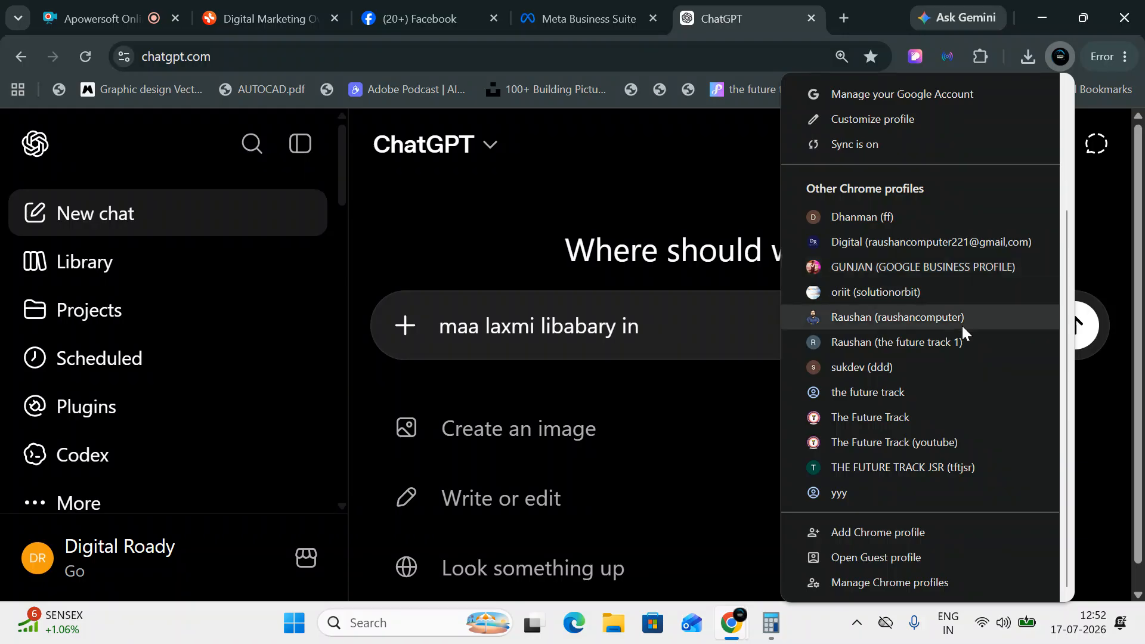
pyautogui.click(871, 318)
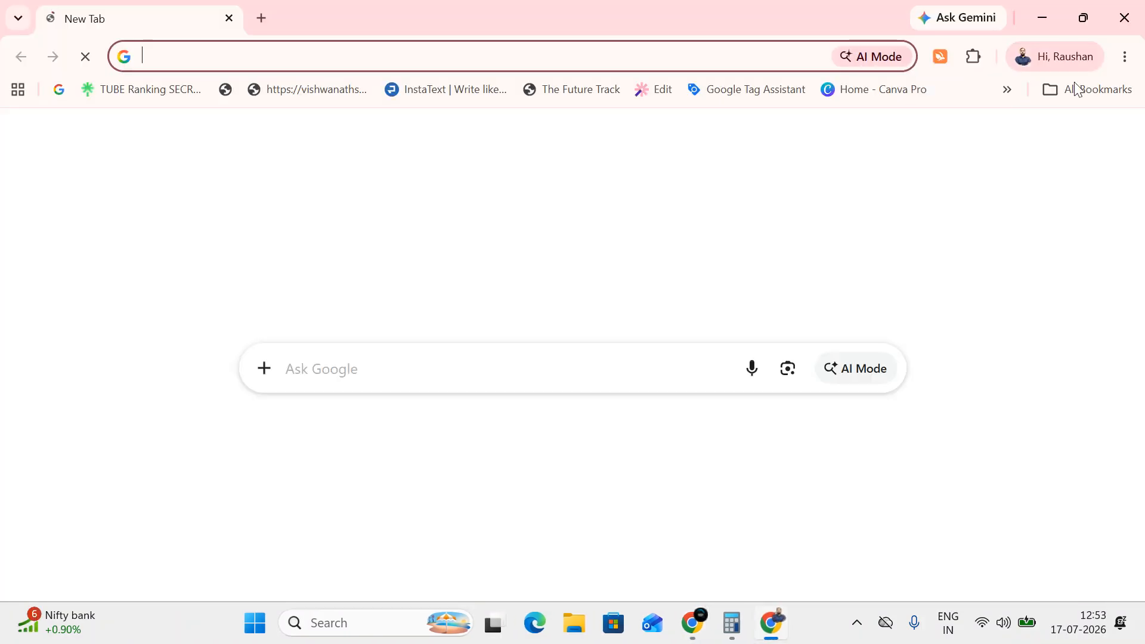
# Reopen the WordPress General Settings page from the browser history
pyautogui.click(1125, 56)
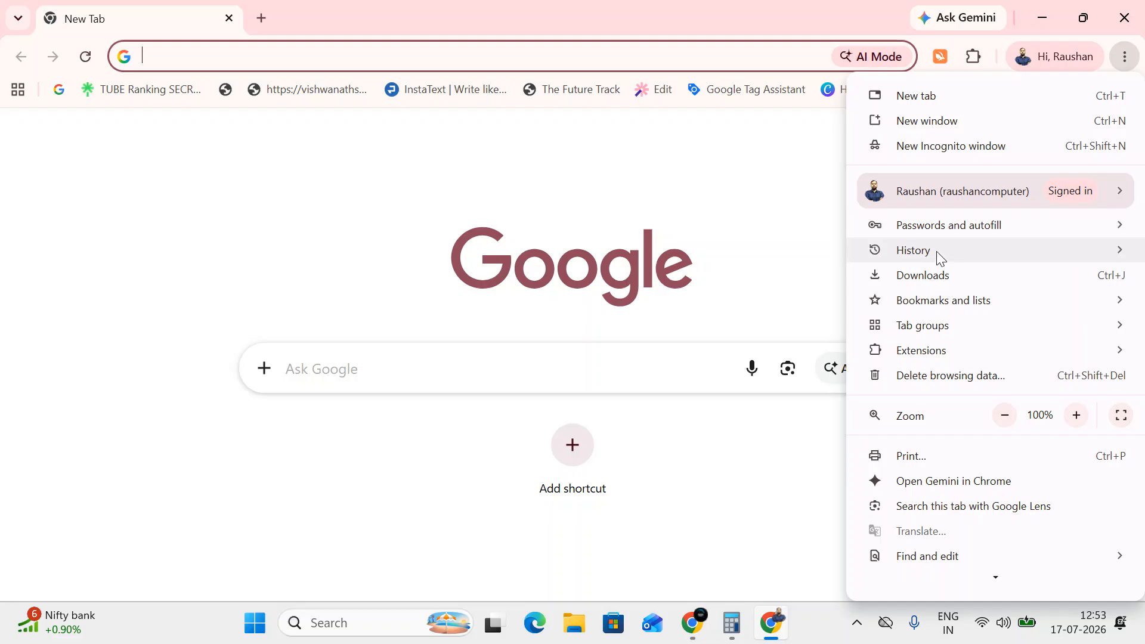
pyautogui.moveTo(936, 253)
pyautogui.click(259, 250)
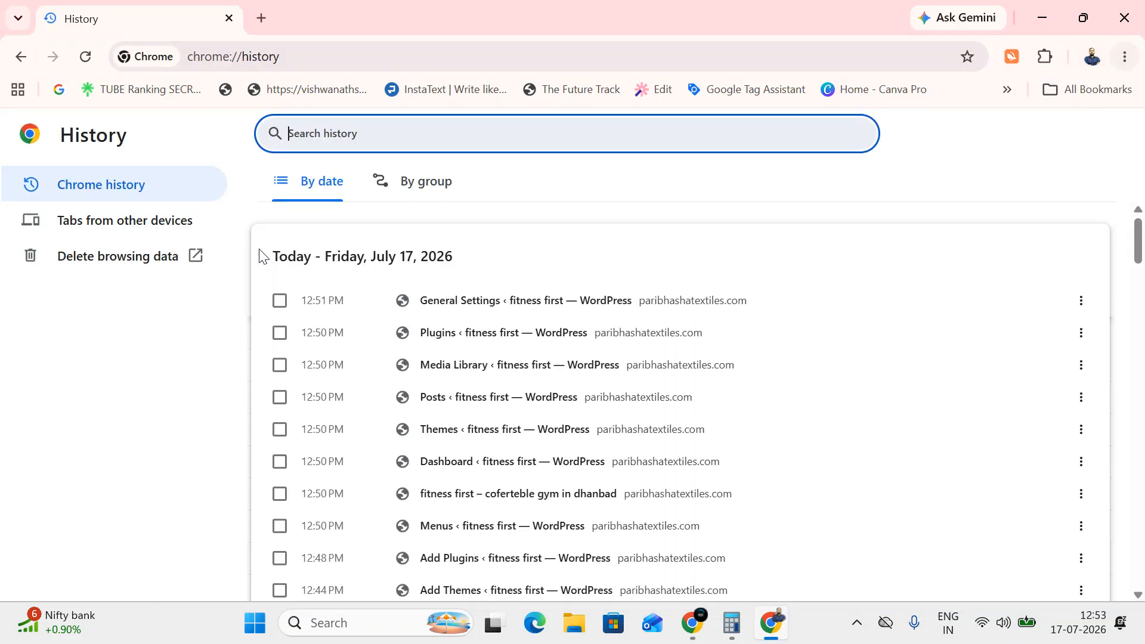
pyautogui.click(583, 312)
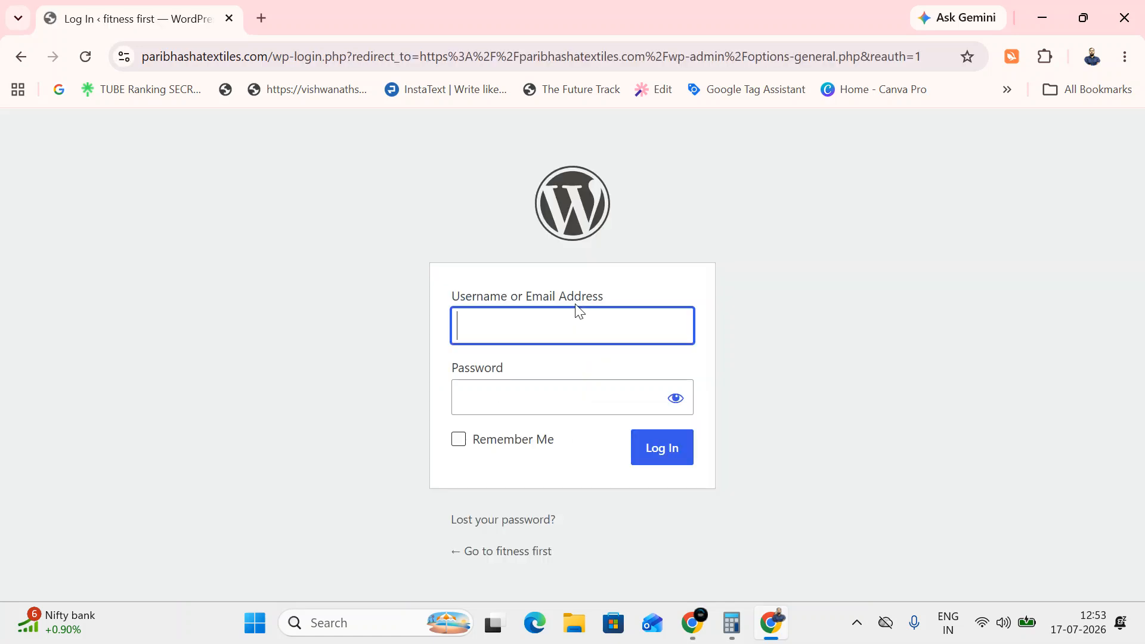
pyautogui.click(514, 325)
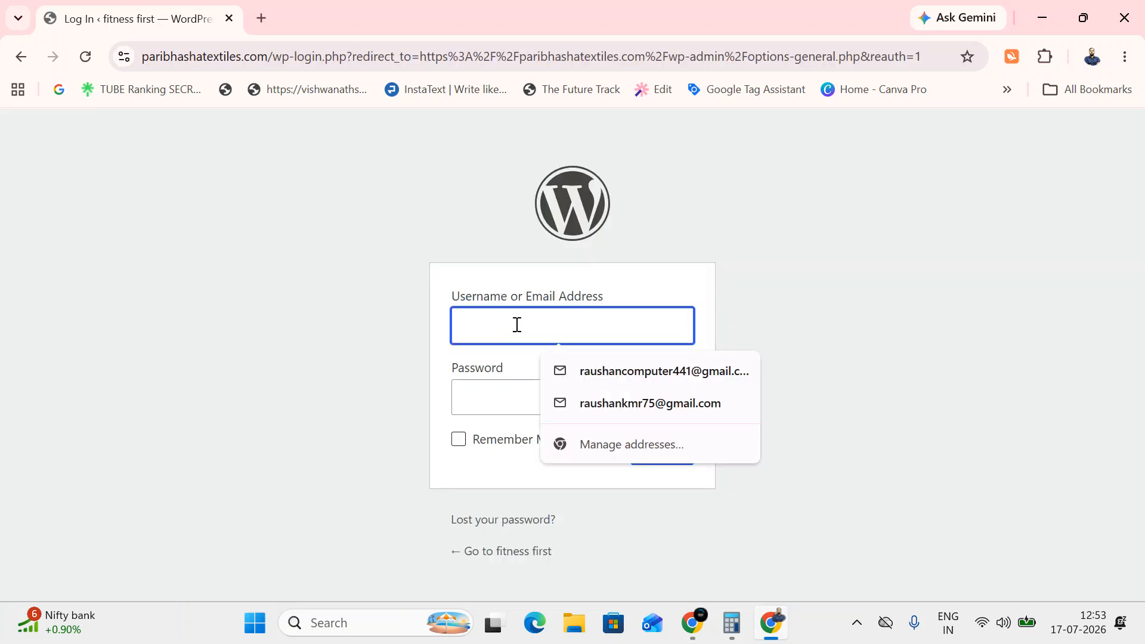
# Log in to WordPress admin with the saved e-mail address and the account password
pyautogui.click(574, 357)
pyautogui.click(497, 398)
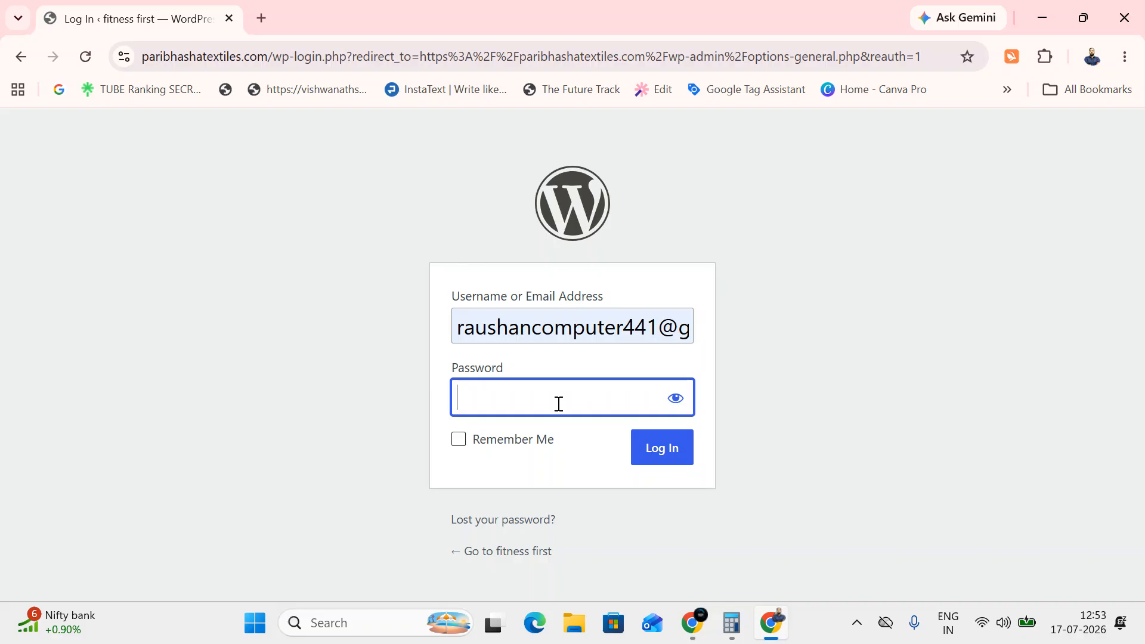
pyautogui.write('••••••••••')
pyautogui.press('Return')
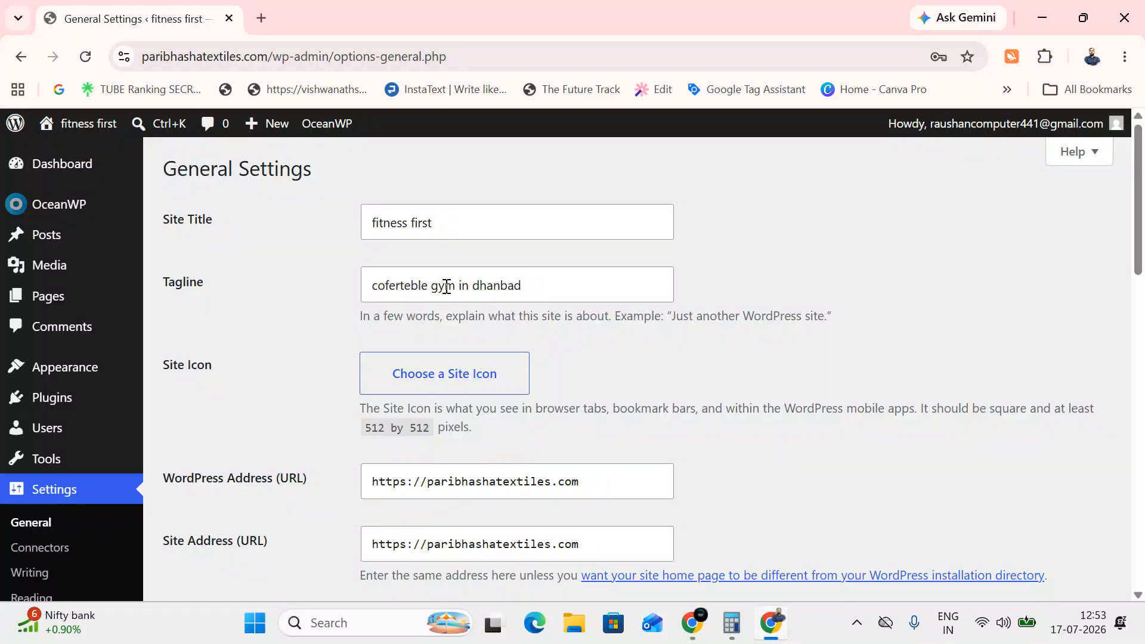
# Replace the site title with "Maa laxmi Library"
pyautogui.click(470, 232)
pyautogui.hotkey('ctrl', 'a')
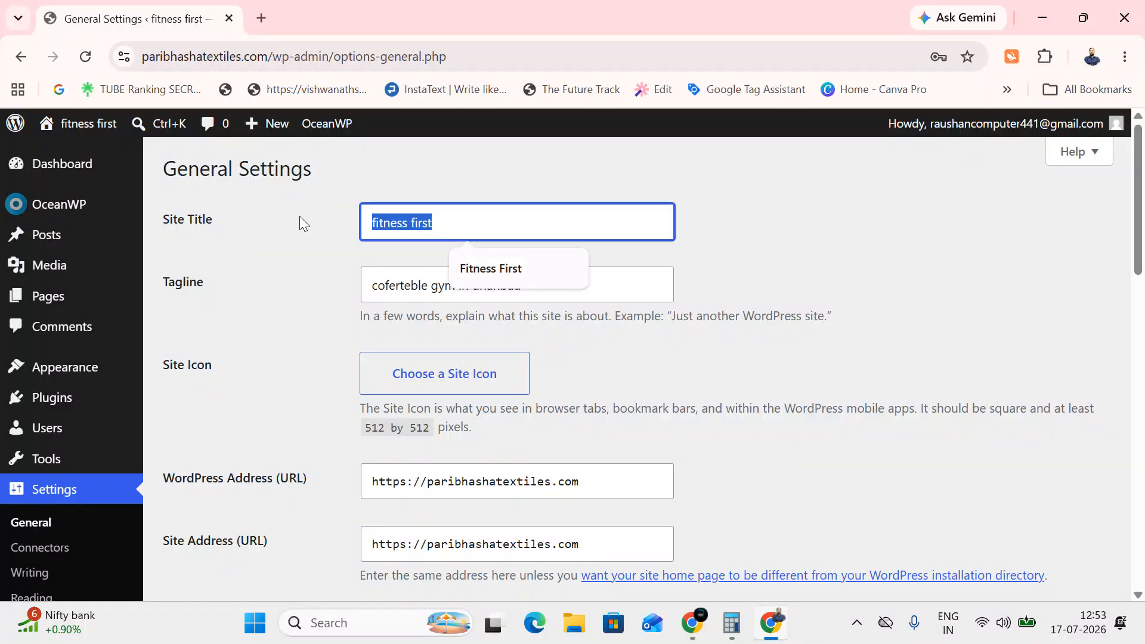
pyautogui.write('Maa laxm')
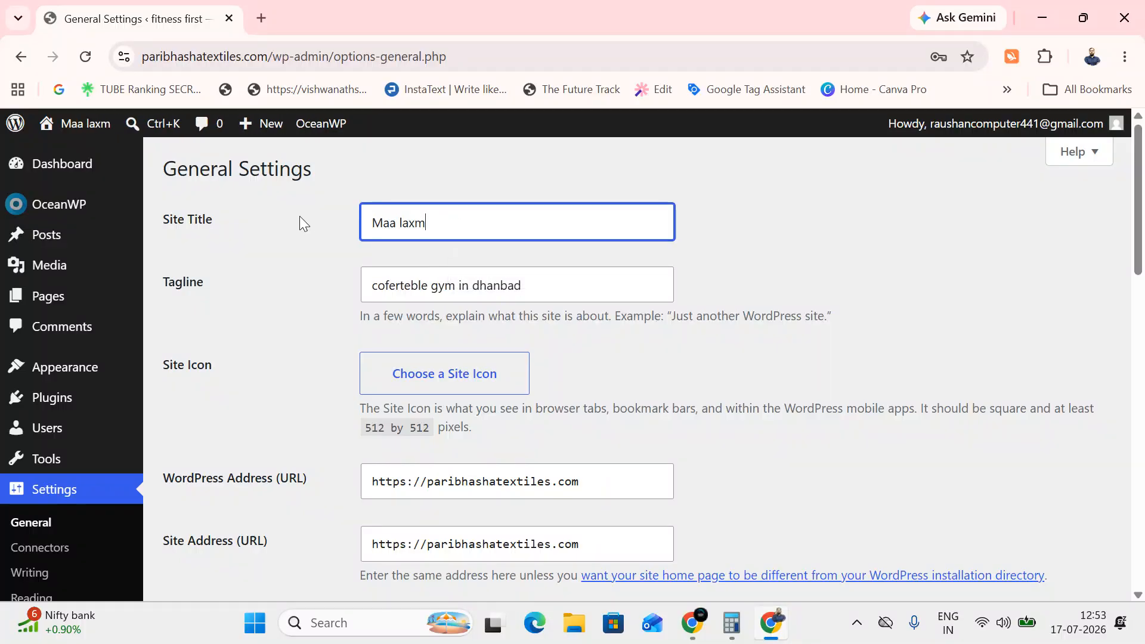
pyautogui.write('i Liba')
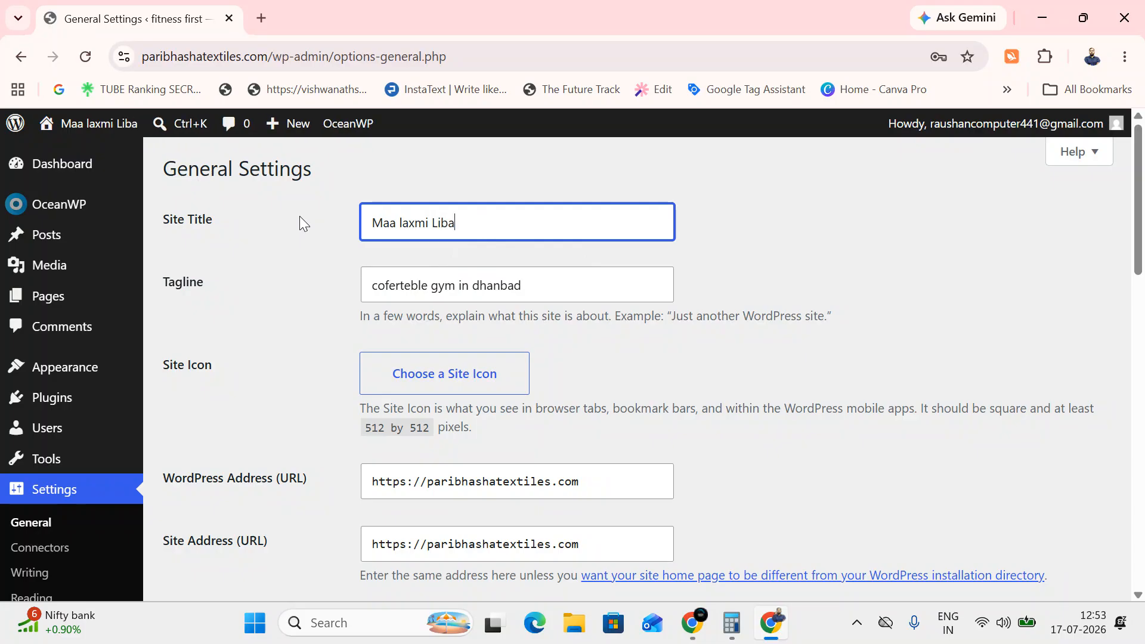
pyautogui.press('BackSpace')
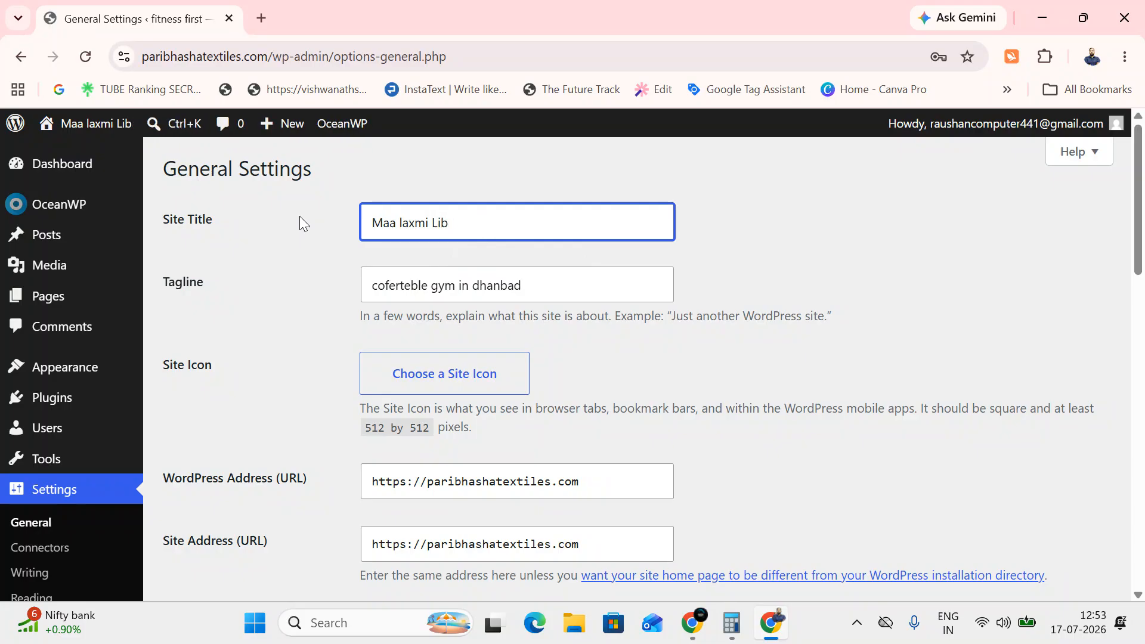
pyautogui.write('ra')
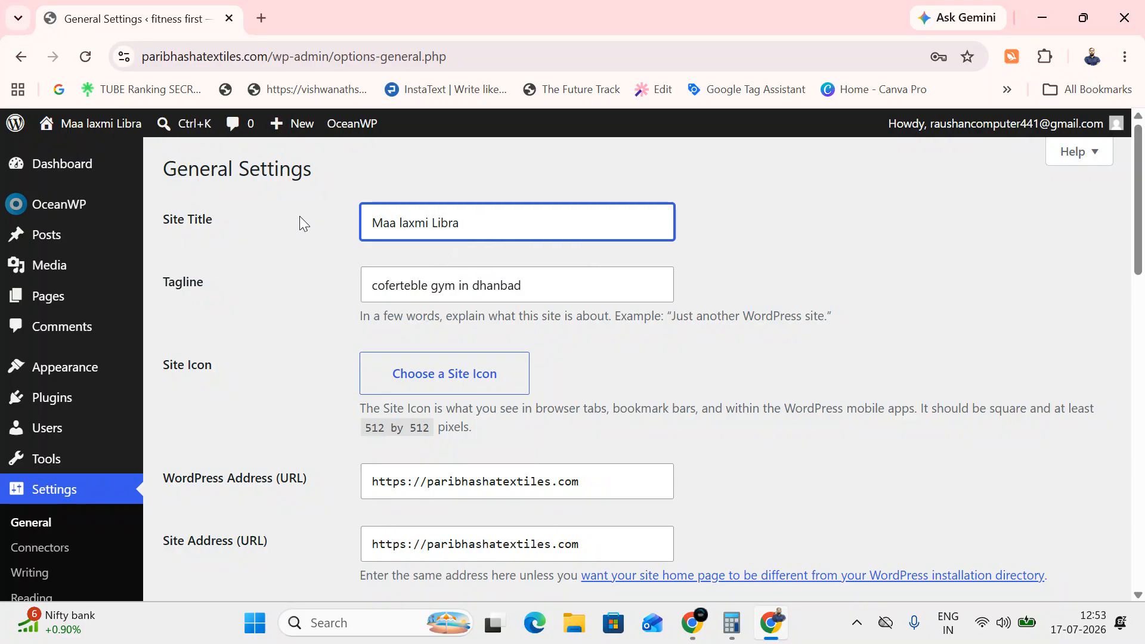
pyautogui.write('ry')
pyautogui.press('BackSpace')
pyautogui.write('ry')
# Ask ChatGPT: "Maa laxmi Library is our company name i want to create a icon give the prompt"
pyautogui.hotkey('ctrl', 'a')
pyautogui.hotkey('ctrl', 'c')
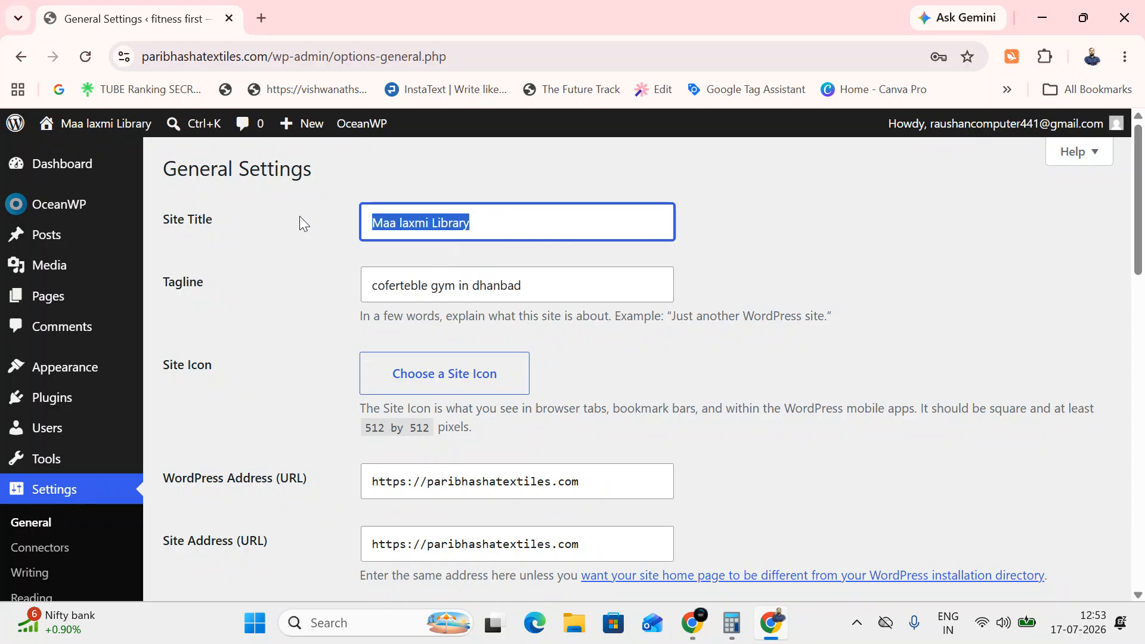
pyautogui.hotkey('alt', 'Tab')
pyautogui.hotkey('ctrl', 'a')
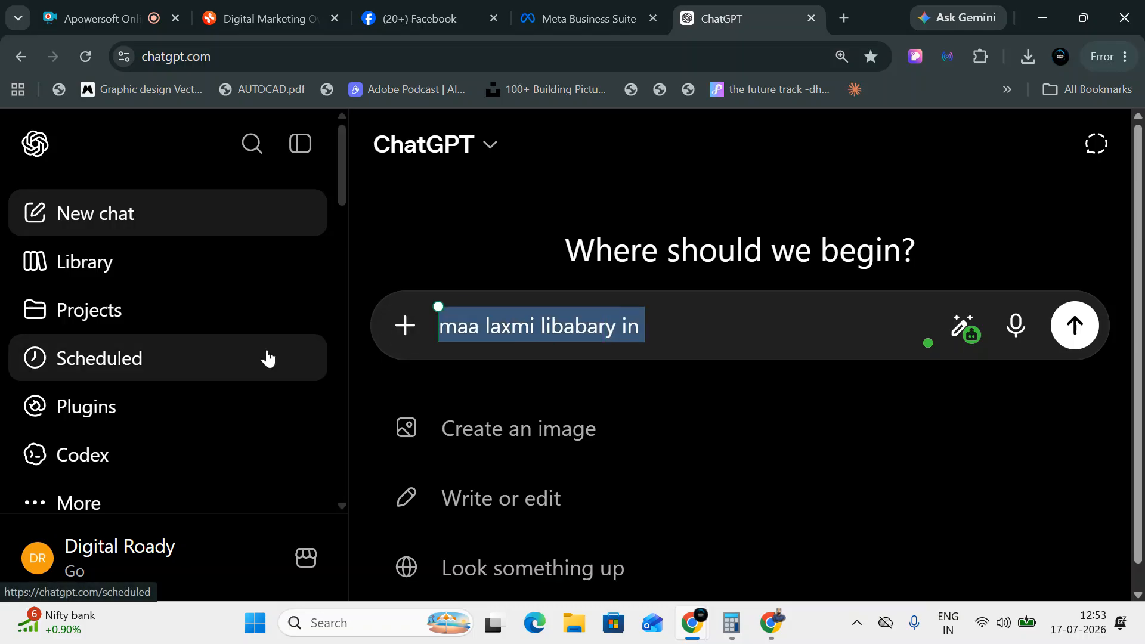
pyautogui.hotkey('ctrl', 'v')
pyautogui.write('is o')
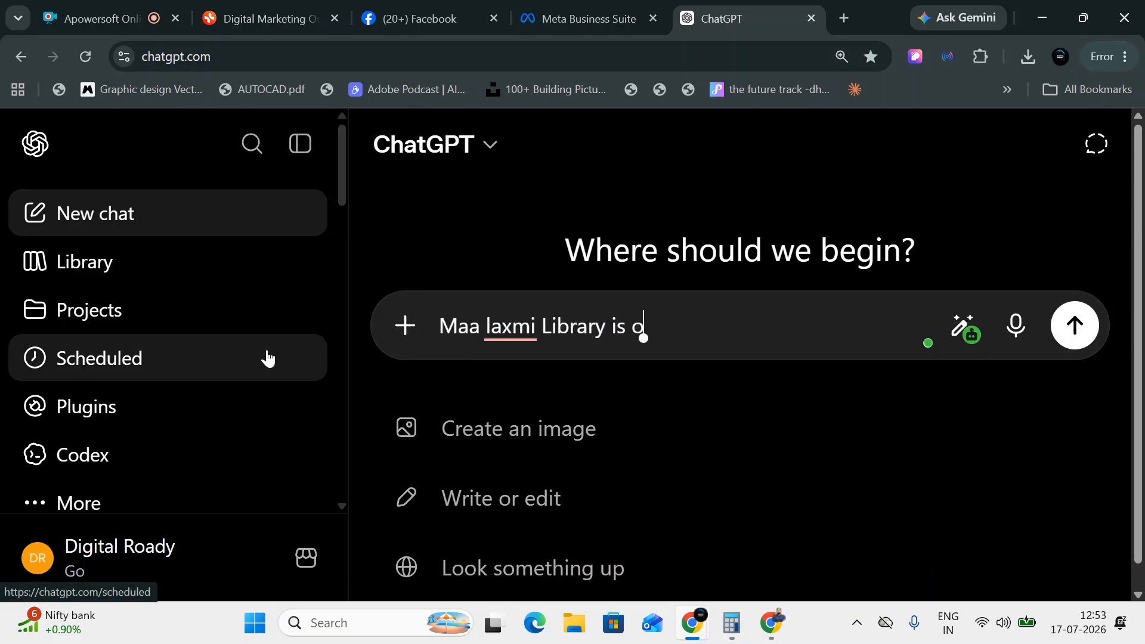
pyautogui.write('ur company name i')
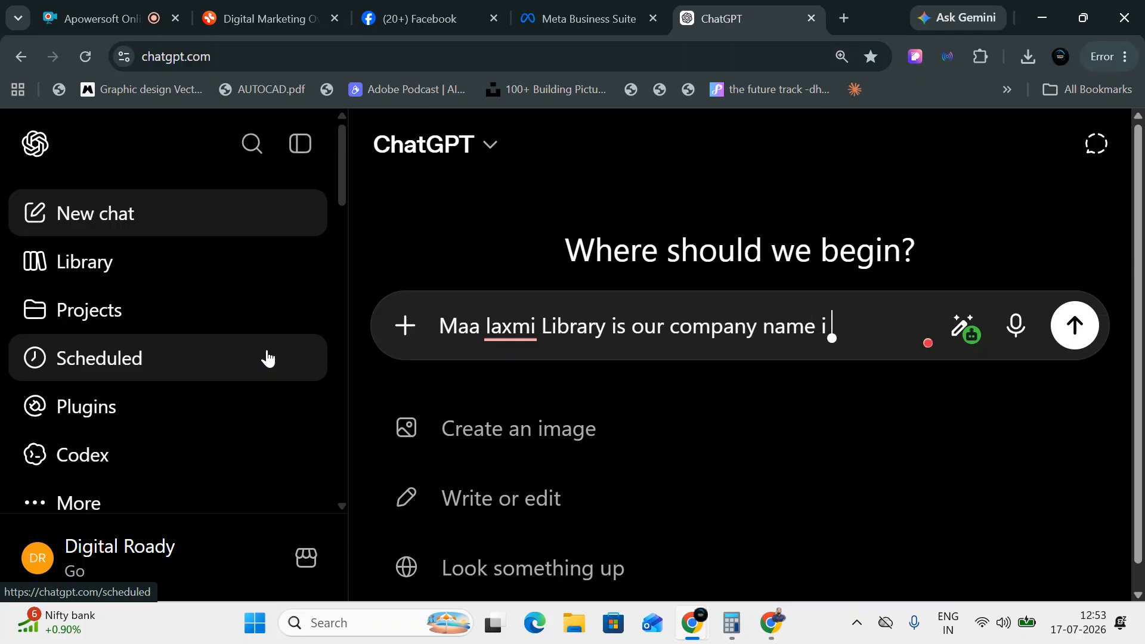
pyautogui.write(' want to create a')
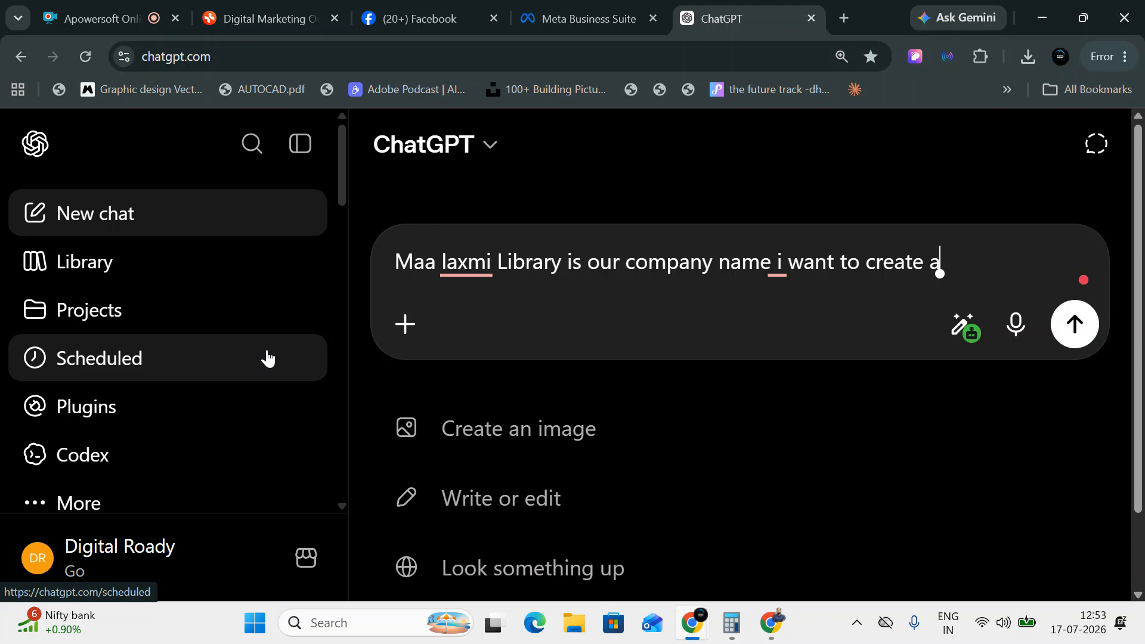
pyautogui.press('BackSpace')
pyautogui.write('a icon giv')
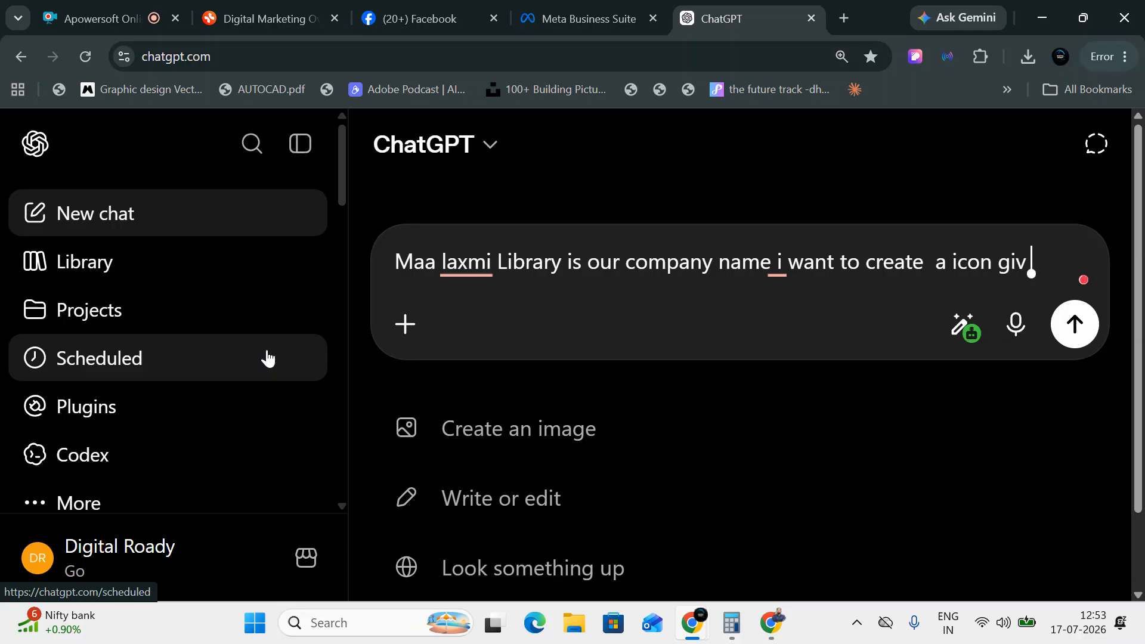
pyautogui.write(' e the prompt')
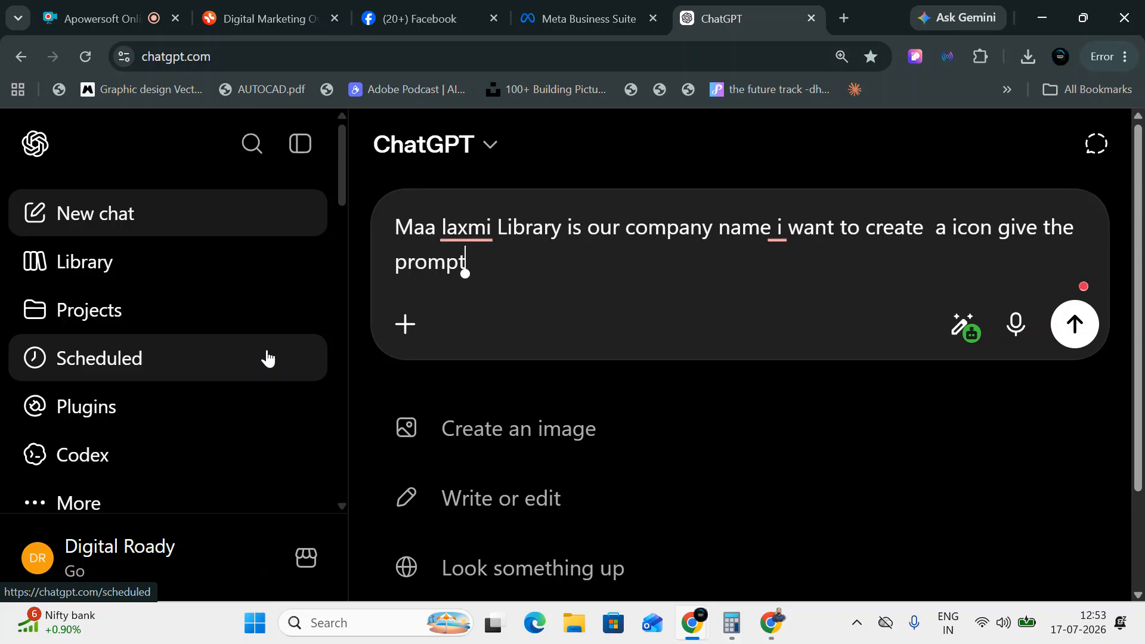
pyautogui.press('Return')
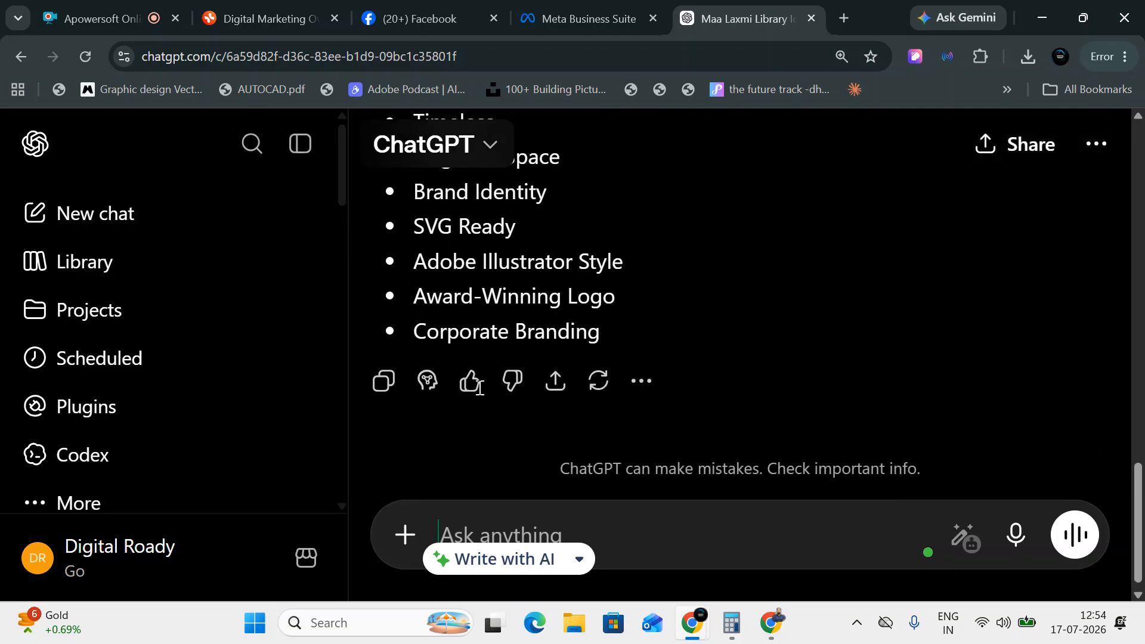
# Copy ChatGPT's icon prompt and open Google AI Studio in a new tab through a Google search
pyautogui.click(386, 373)
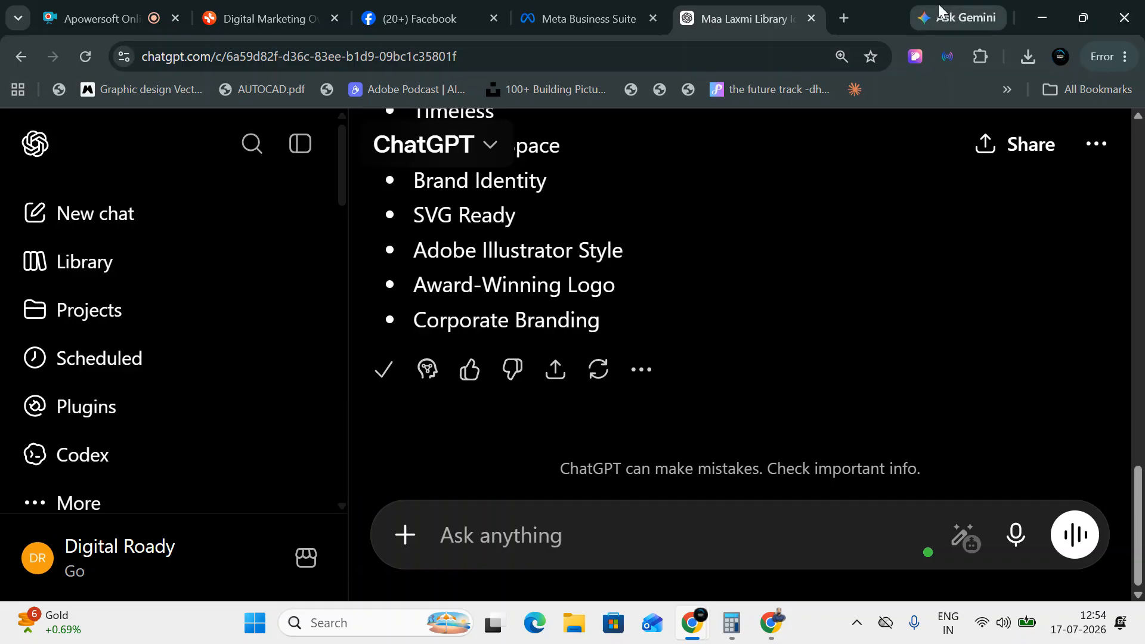
pyautogui.click(843, 18)
pyautogui.click(402, 393)
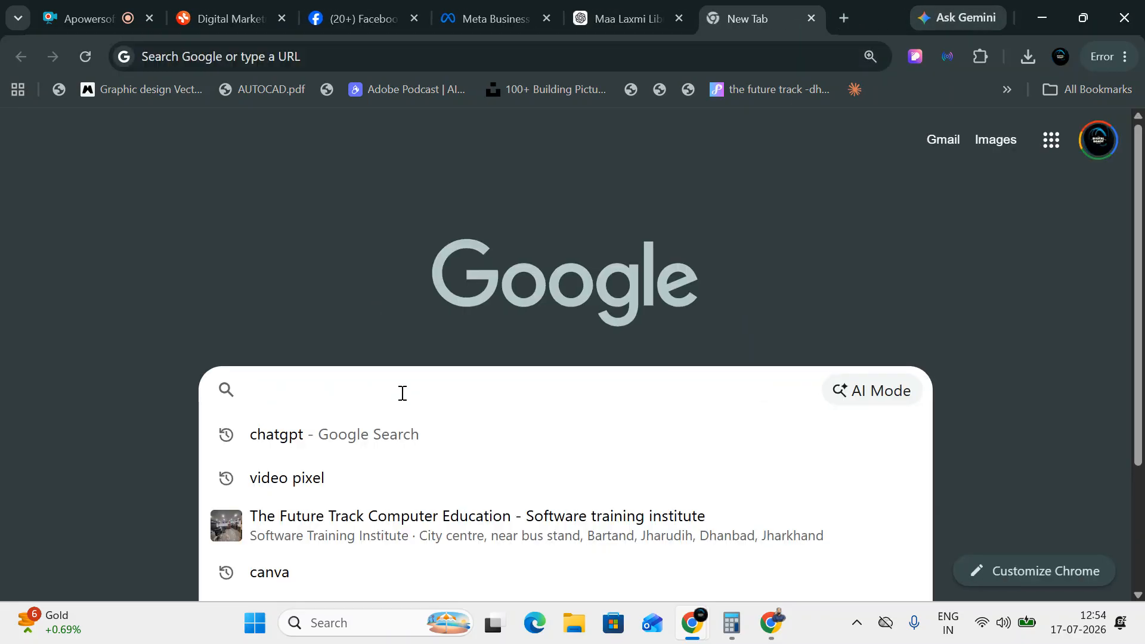
pyautogui.write('ai s')
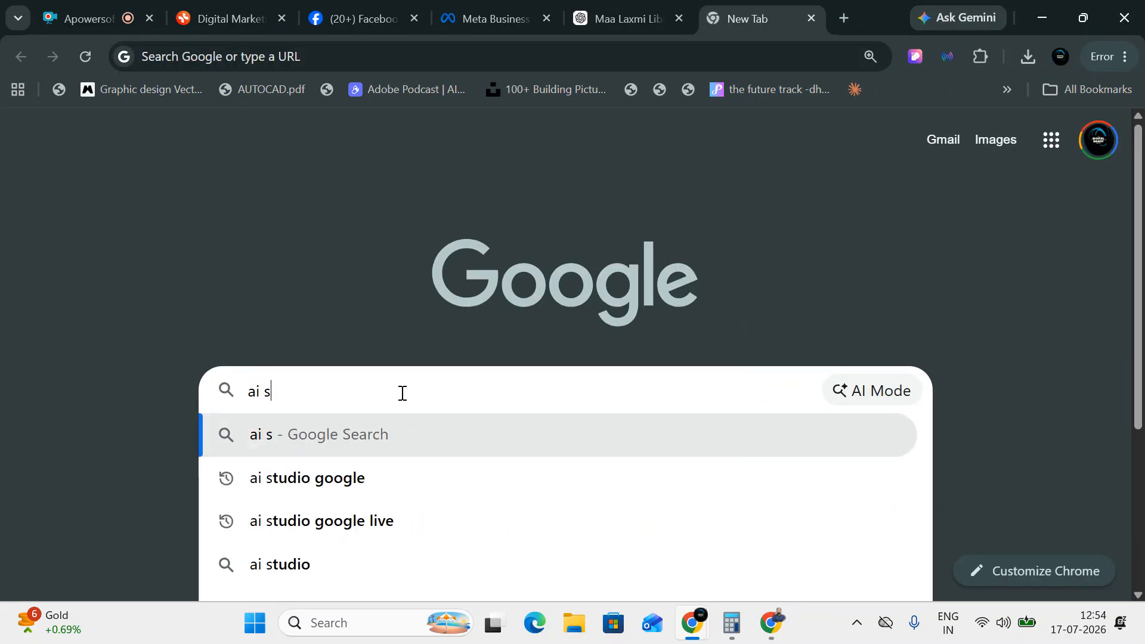
pyautogui.press('Down')
pyautogui.press('Return')
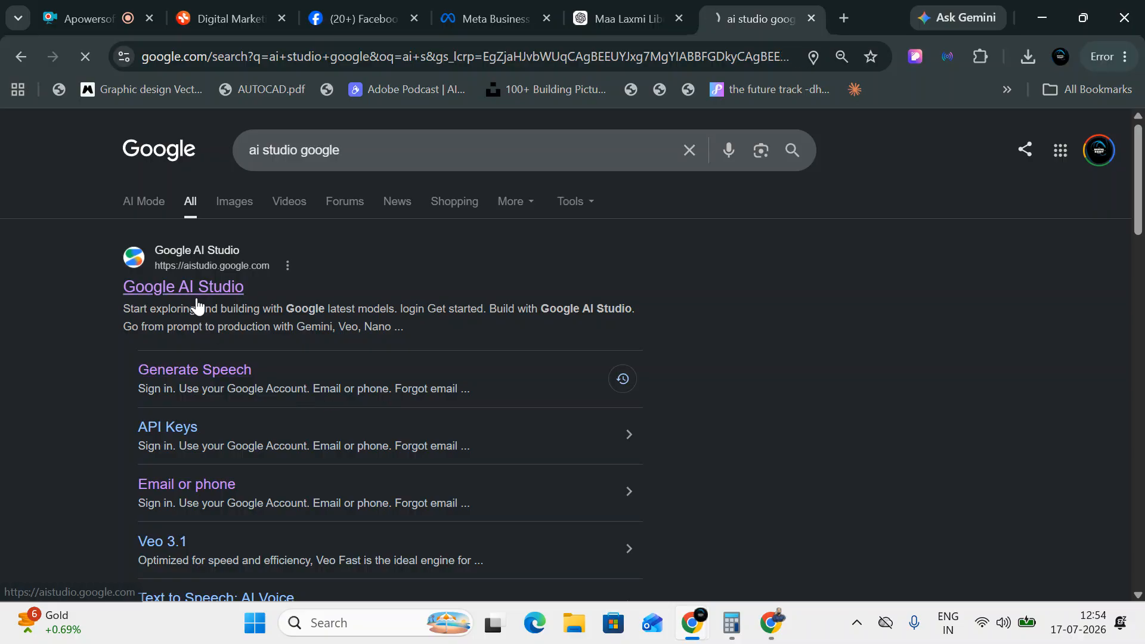
pyautogui.click(210, 288)
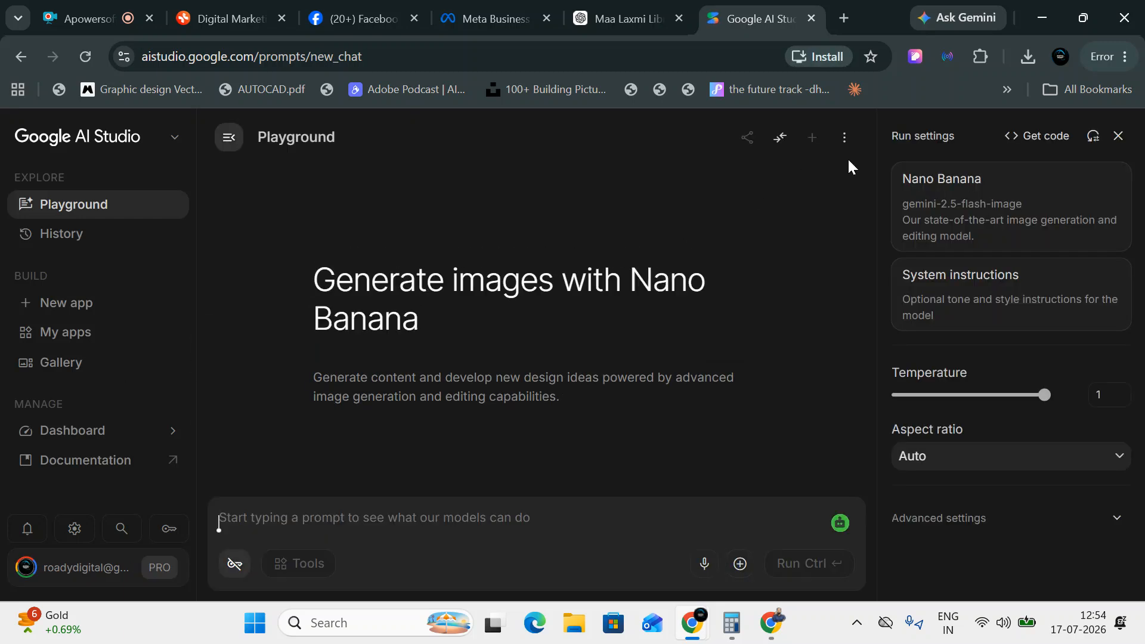
# Select the Nano Banana model, paste the copied icon prompt and run it
pyautogui.click(935, 216)
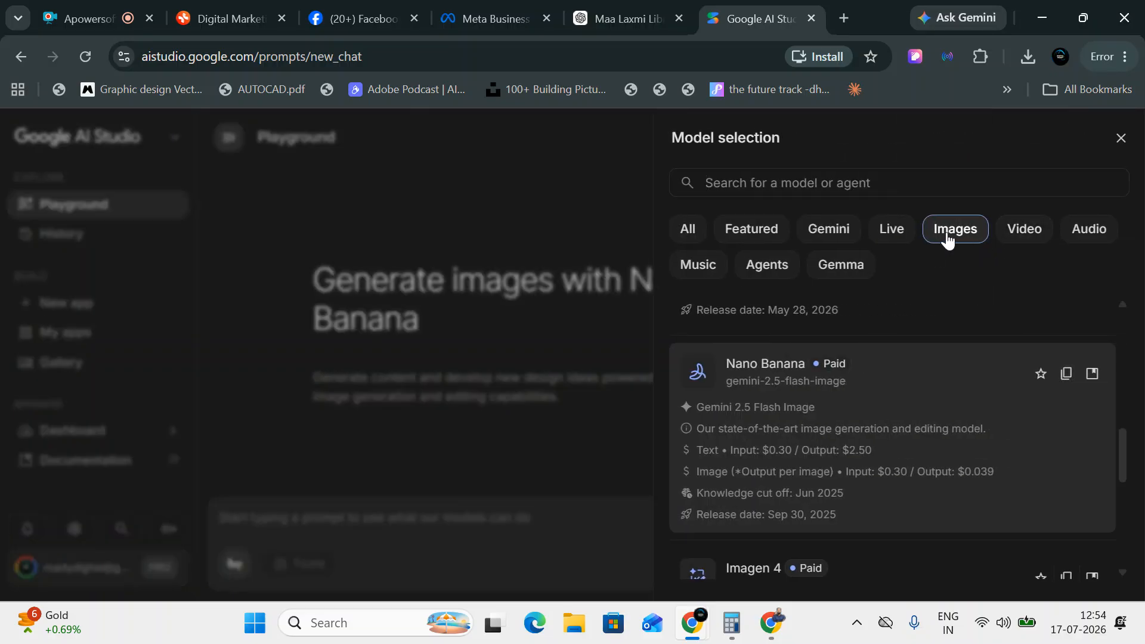
pyautogui.click(796, 492)
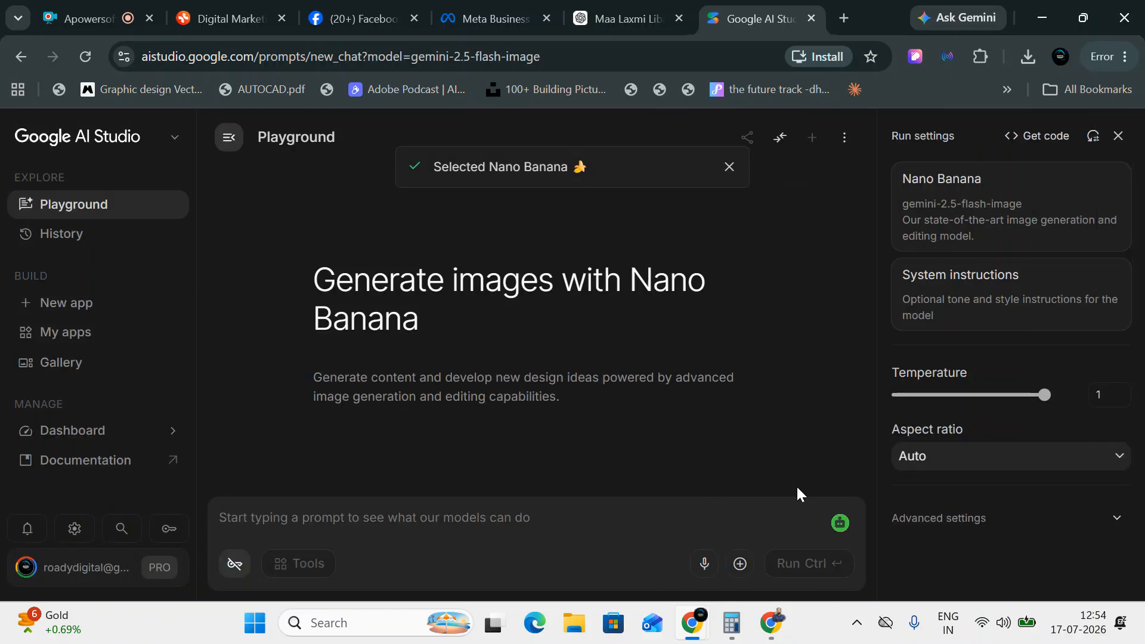
pyautogui.rightClick(459, 517)
pyautogui.click(506, 310)
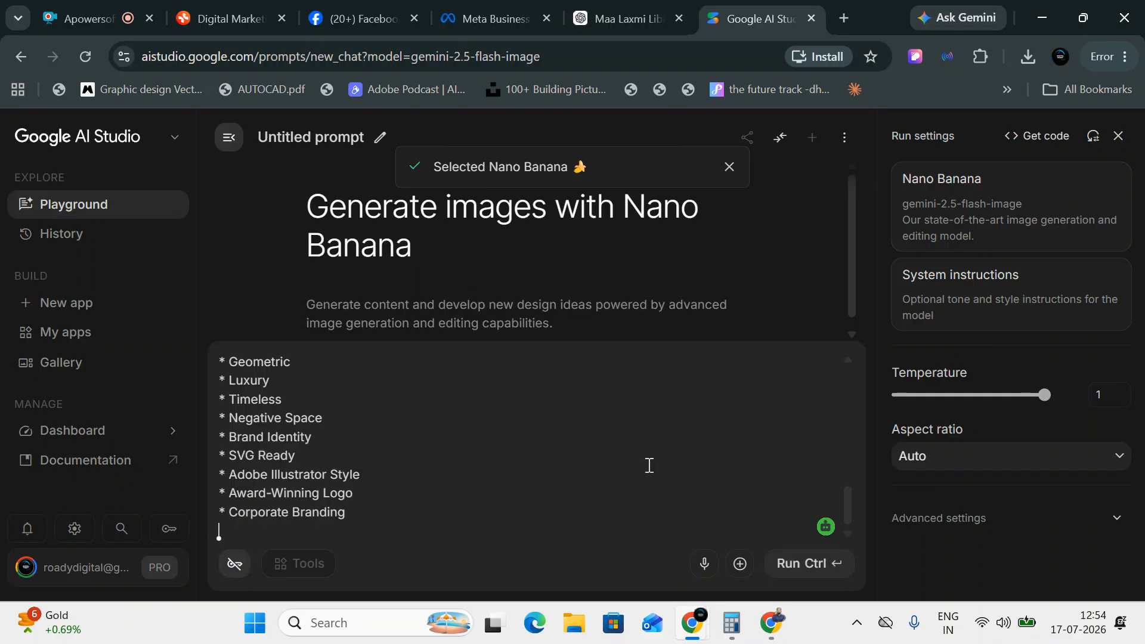
pyautogui.click(816, 563)
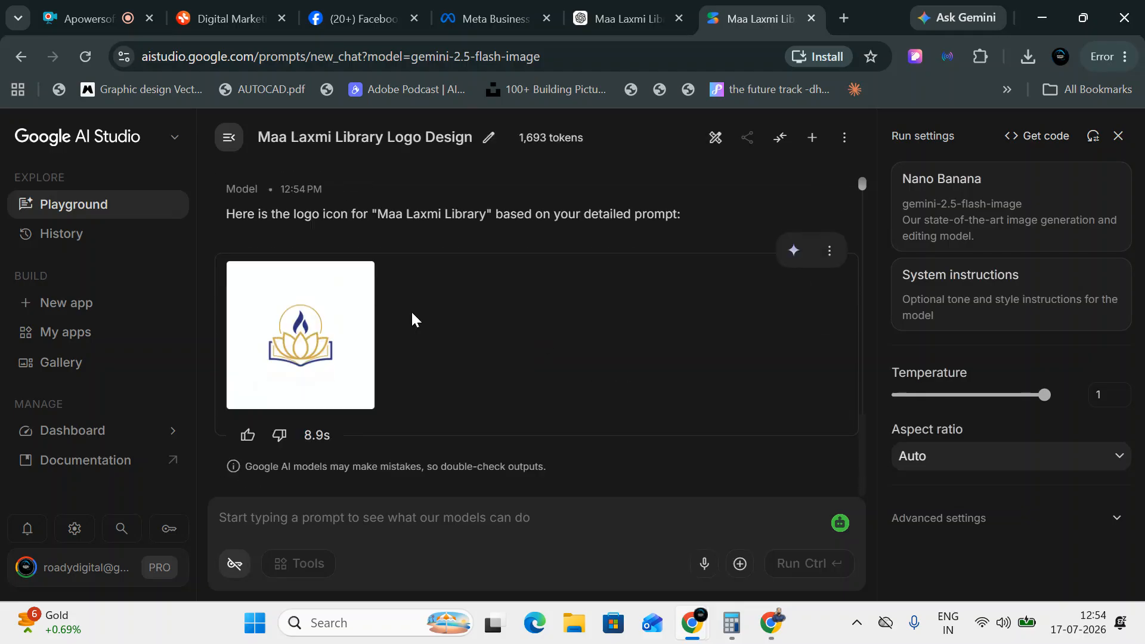
# Download the generated logo image and open it in the image viewer
pyautogui.click(324, 394)
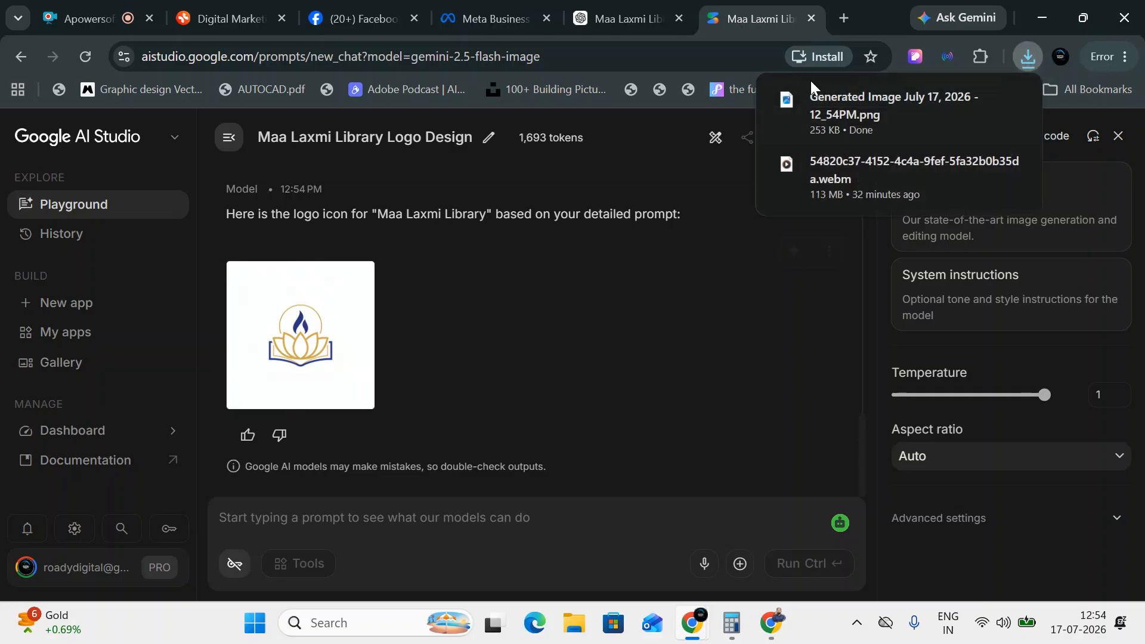
pyautogui.click(843, 96)
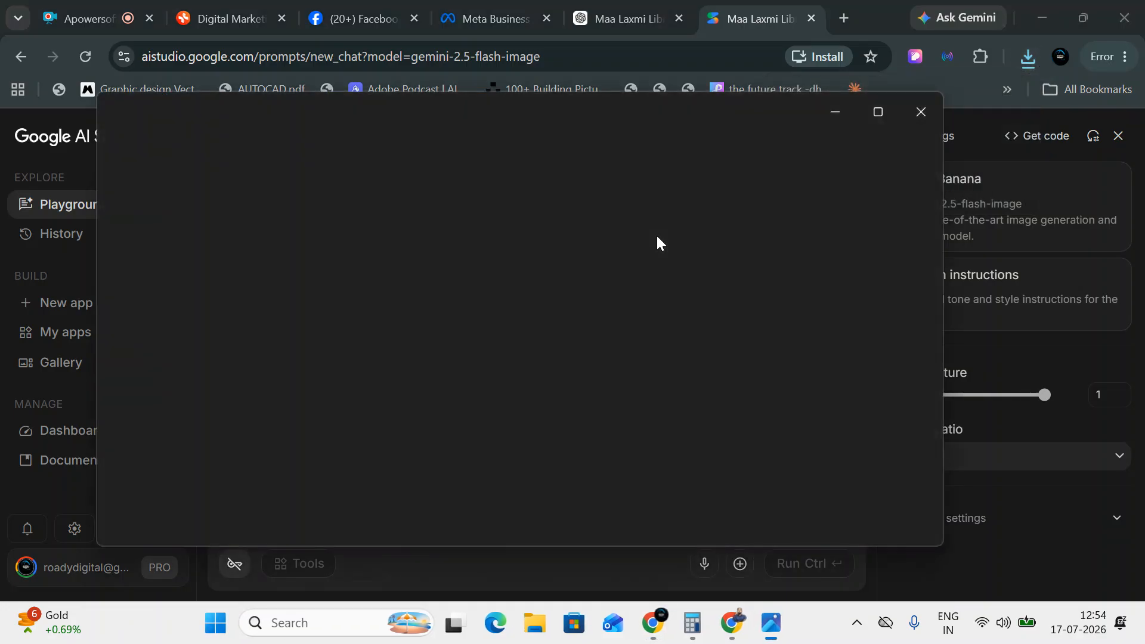
pyautogui.click(878, 112)
pyautogui.scroll(3, 560, 378)
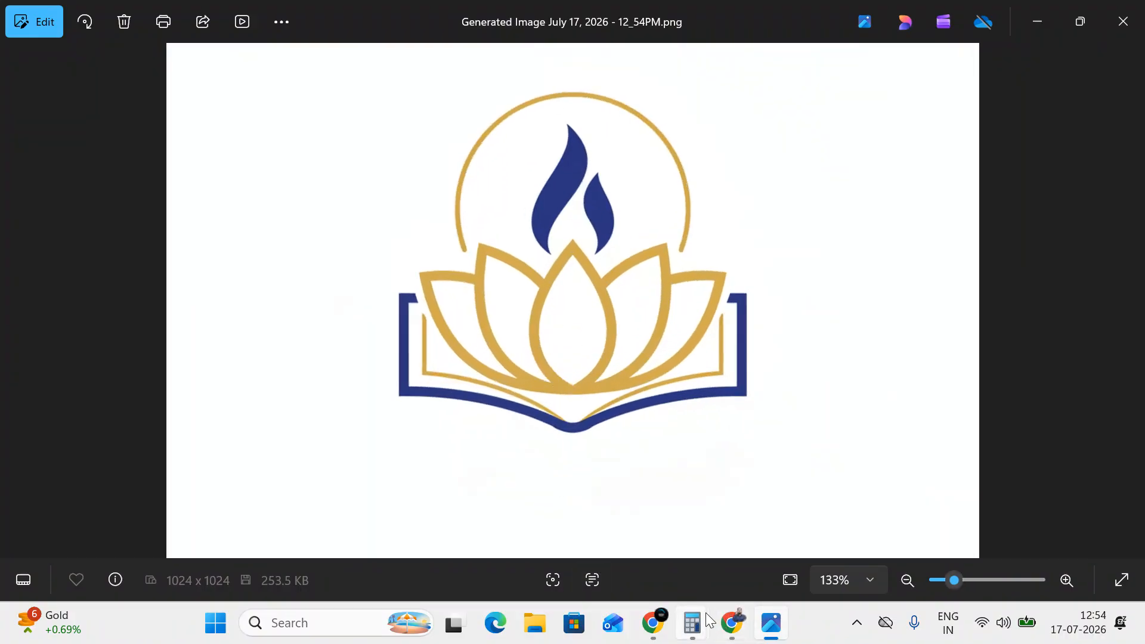
# Upload the downloaded generated logo image and set it as the site icon, accepting the default crop
pyautogui.click(731, 623)
pyautogui.click(437, 394)
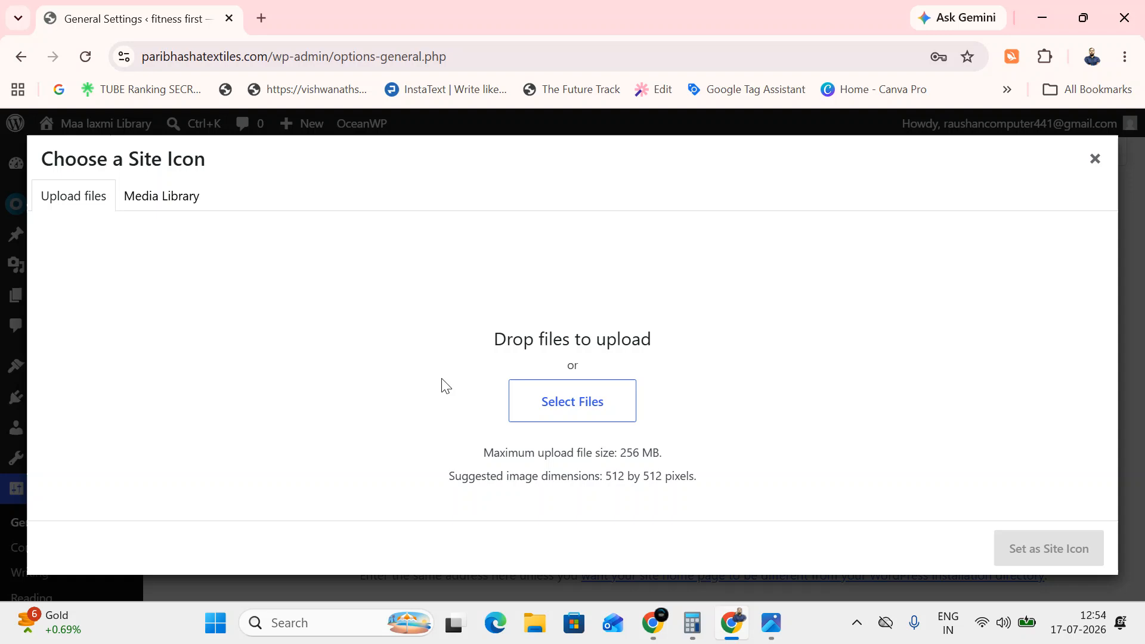
pyautogui.click(547, 420)
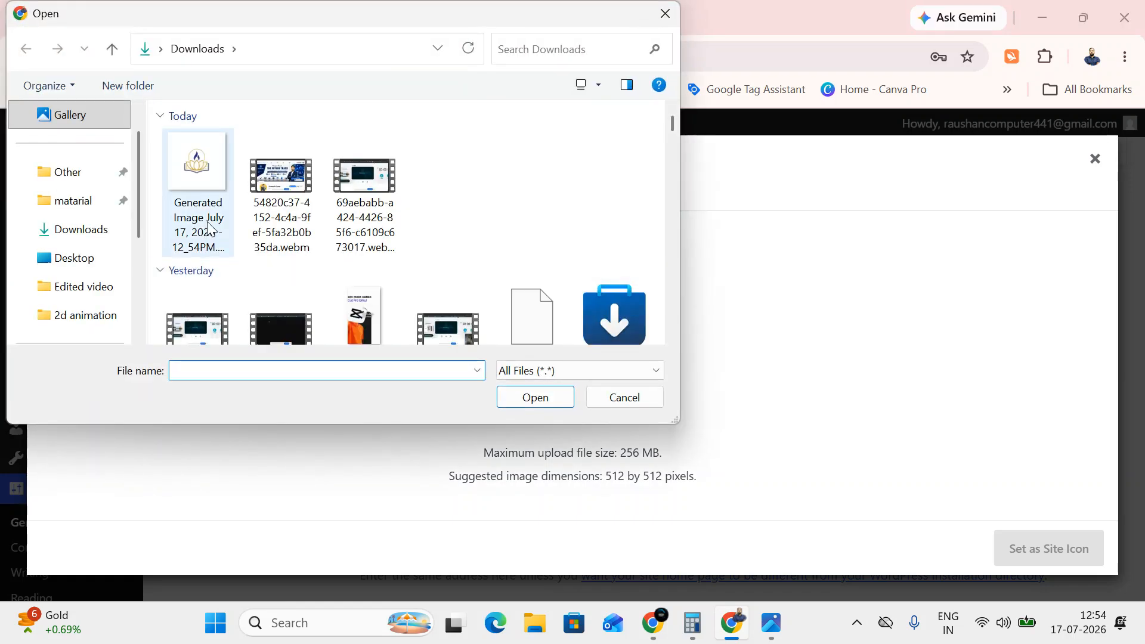
pyautogui.doubleClick(203, 197)
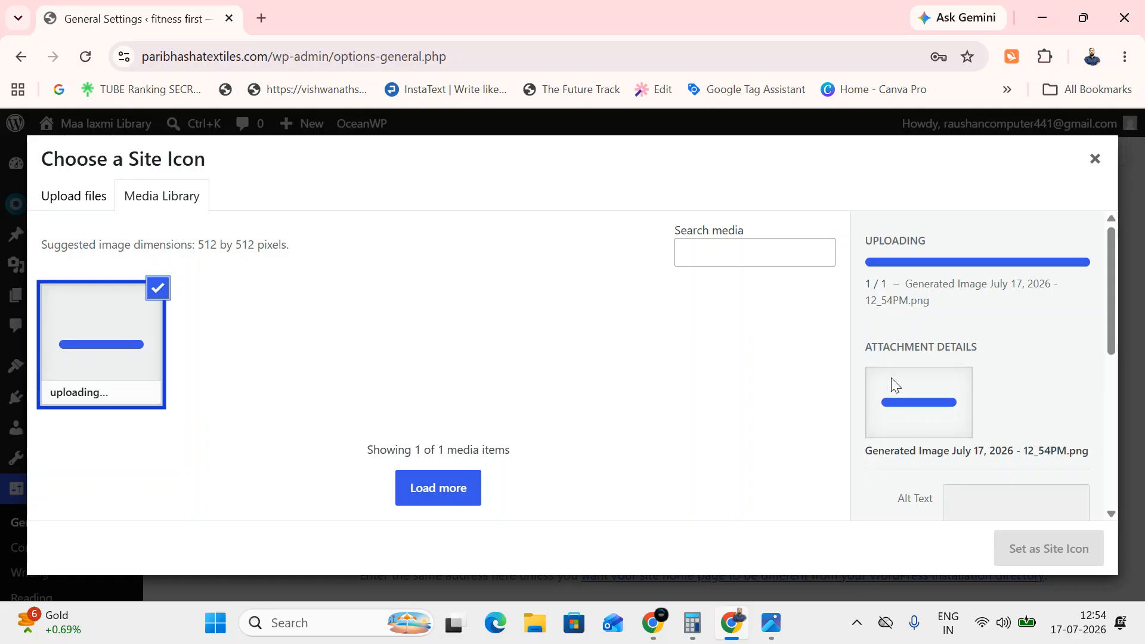
pyautogui.scroll(-4, 889, 383)
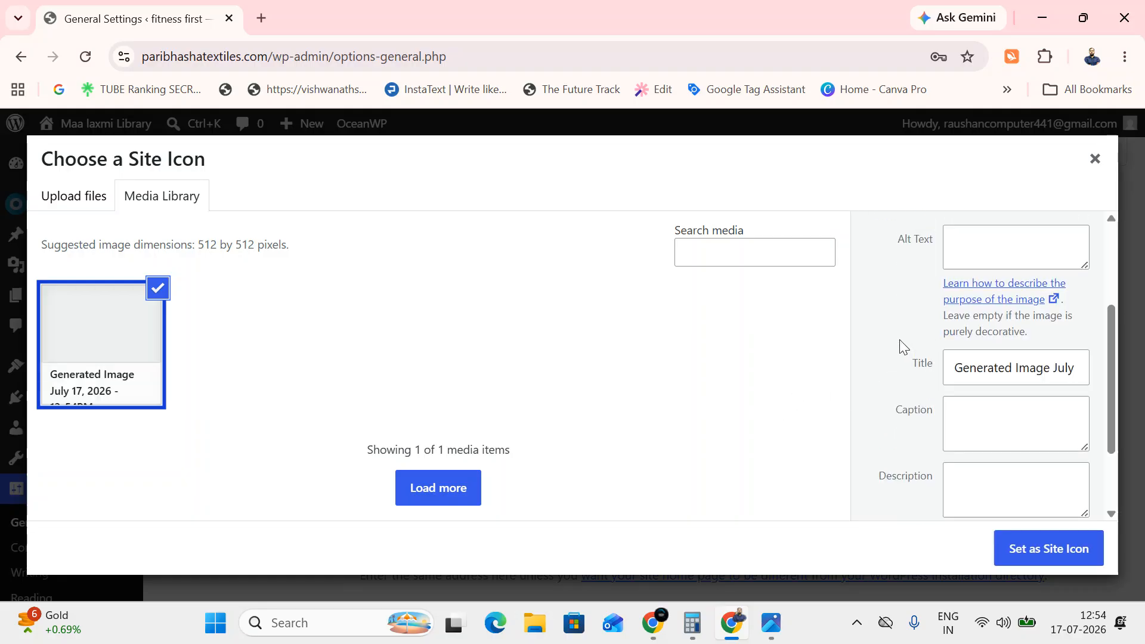
pyautogui.click(1052, 560)
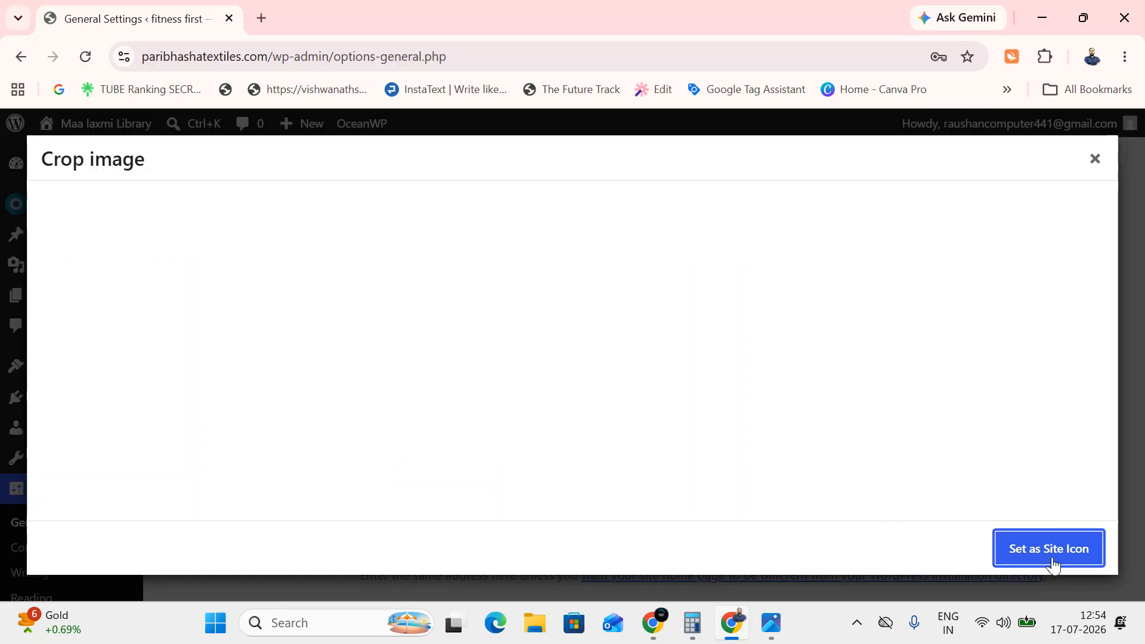
pyautogui.click(1071, 550)
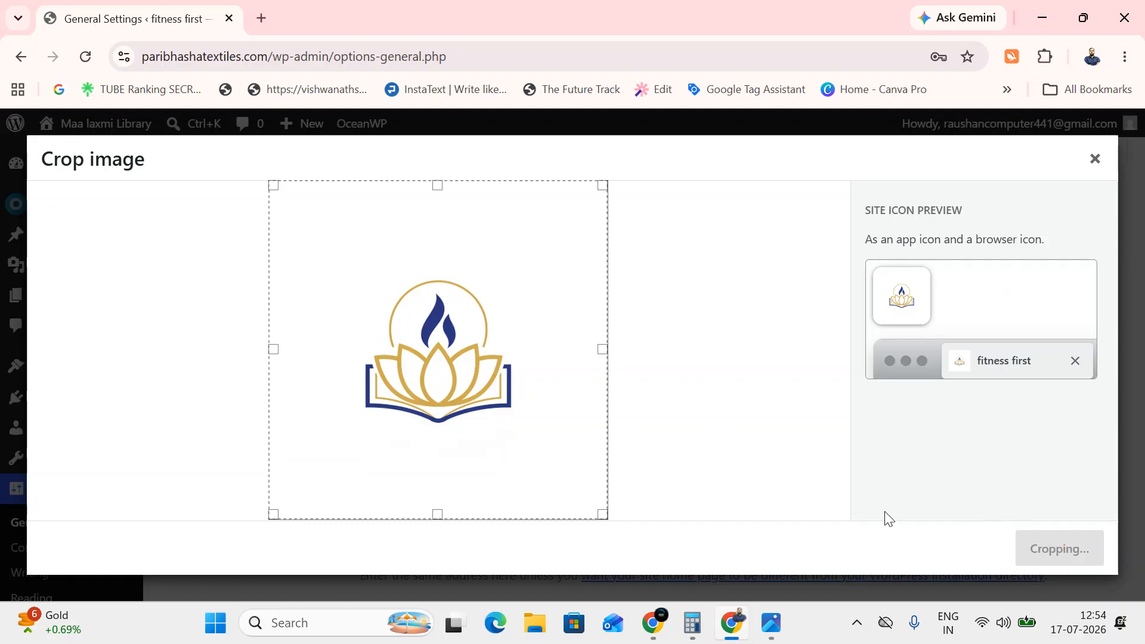
pyautogui.scroll(-3, 605, 383)
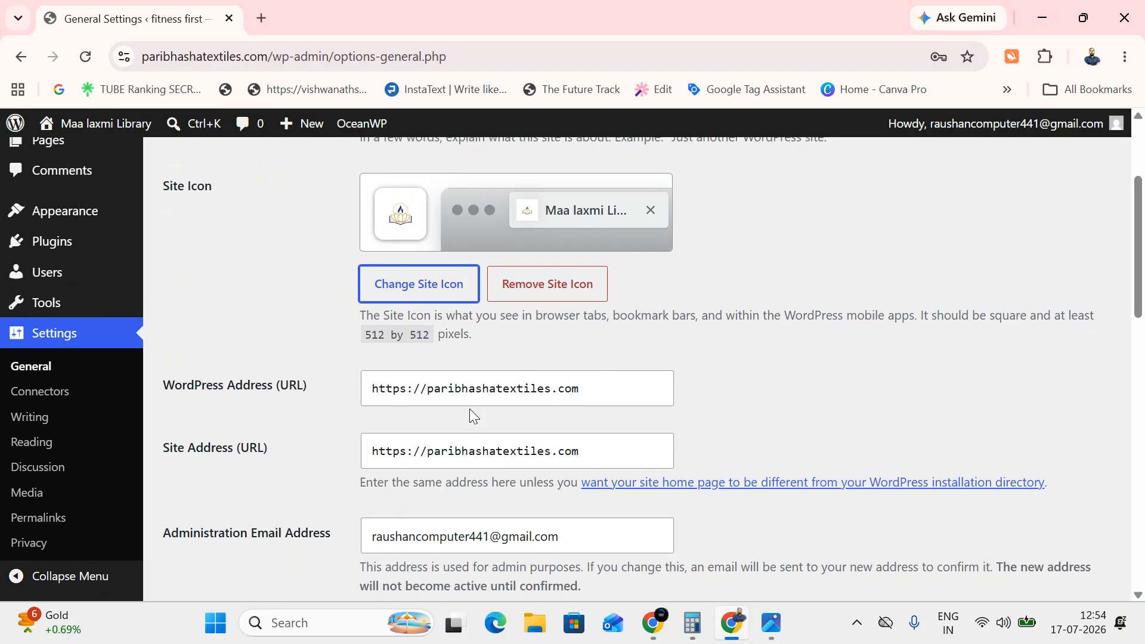
pyautogui.scroll(-3, 572, 411)
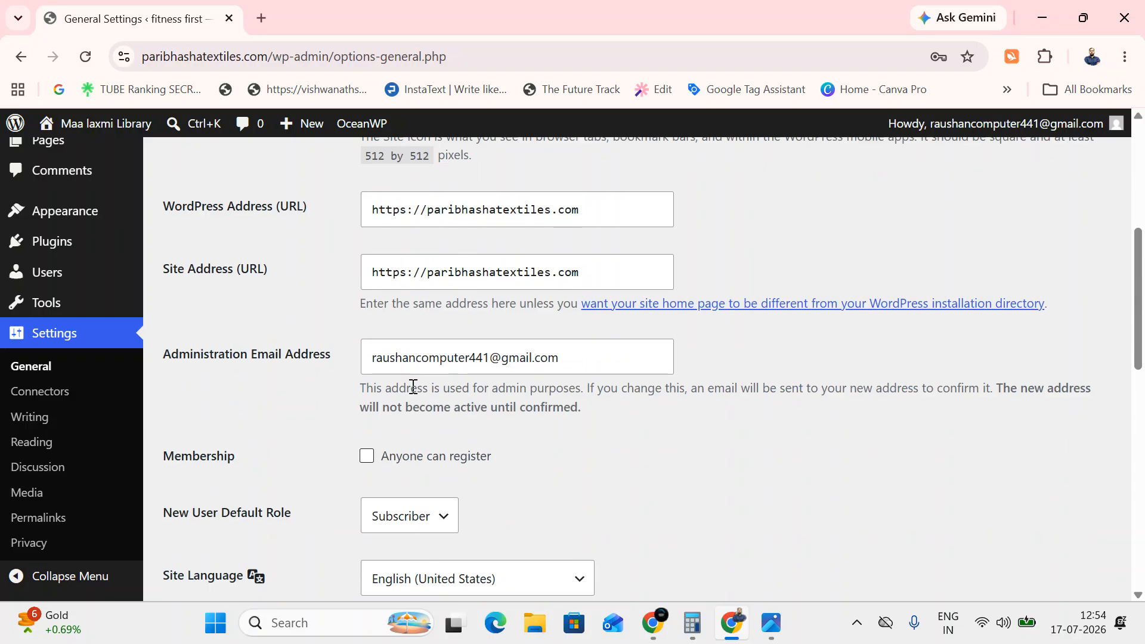
pyautogui.moveTo(382, 367); pyautogui.dragTo(580, 365)
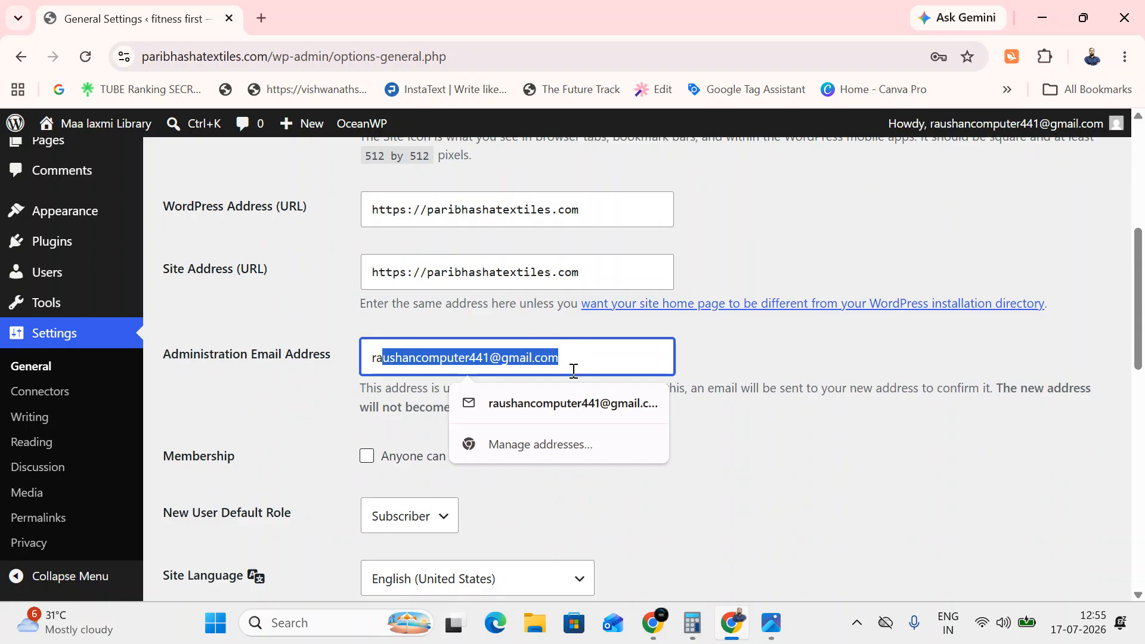
pyautogui.click(550, 403)
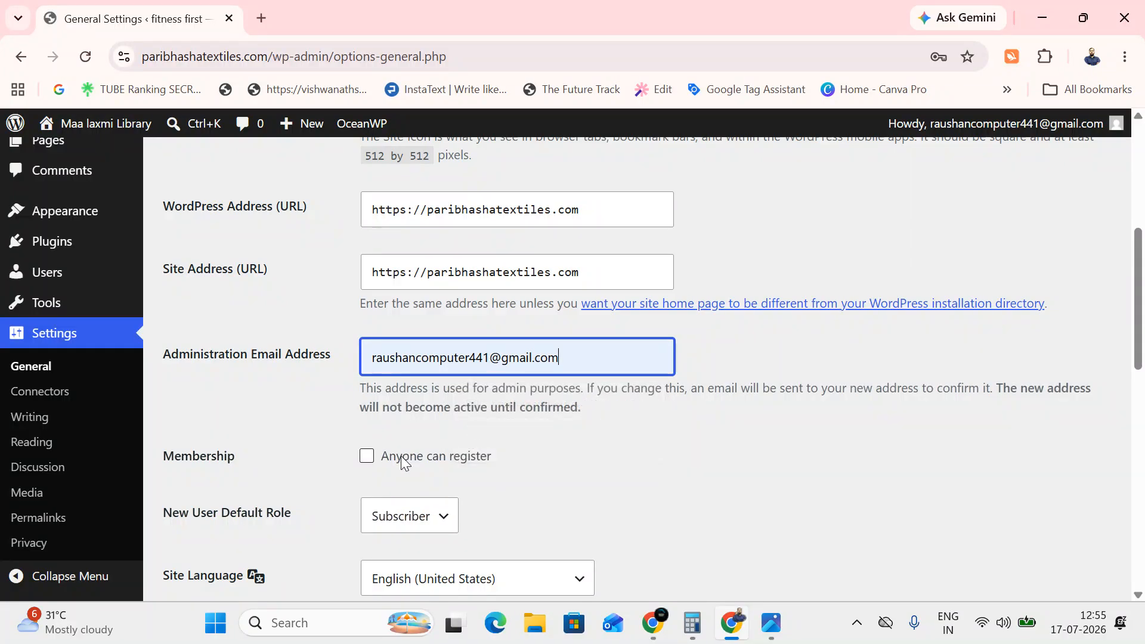
# Enable membership so anyone can register, keeping Subscriber as the new user default role
pyautogui.click(366, 459)
pyautogui.click(401, 516)
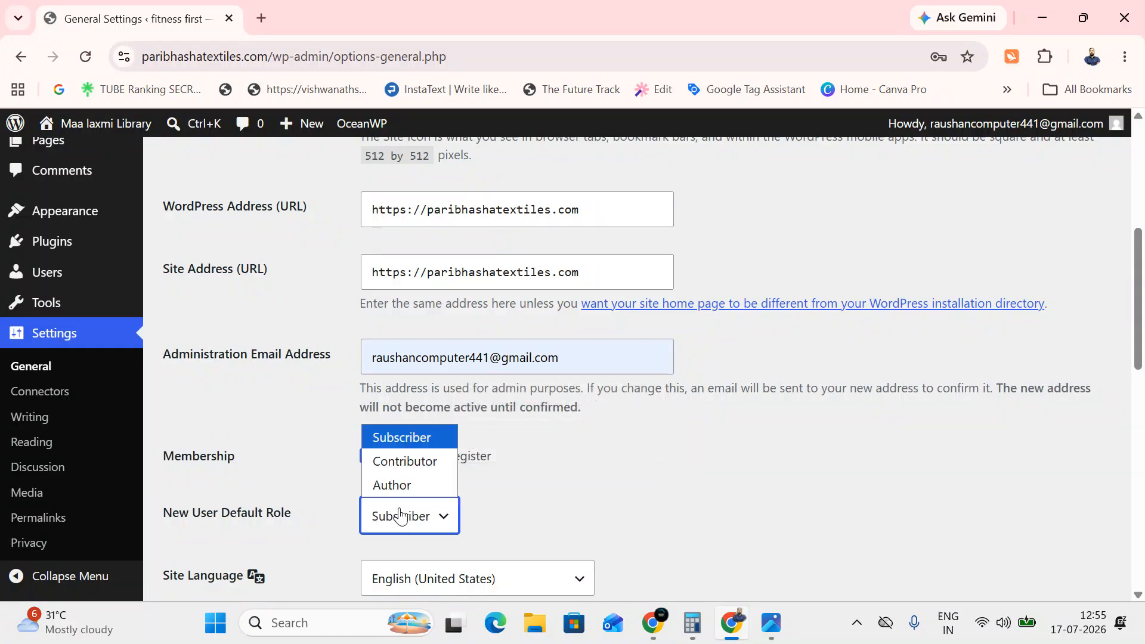
pyautogui.click(593, 444)
pyautogui.scroll(-4, 471, 453)
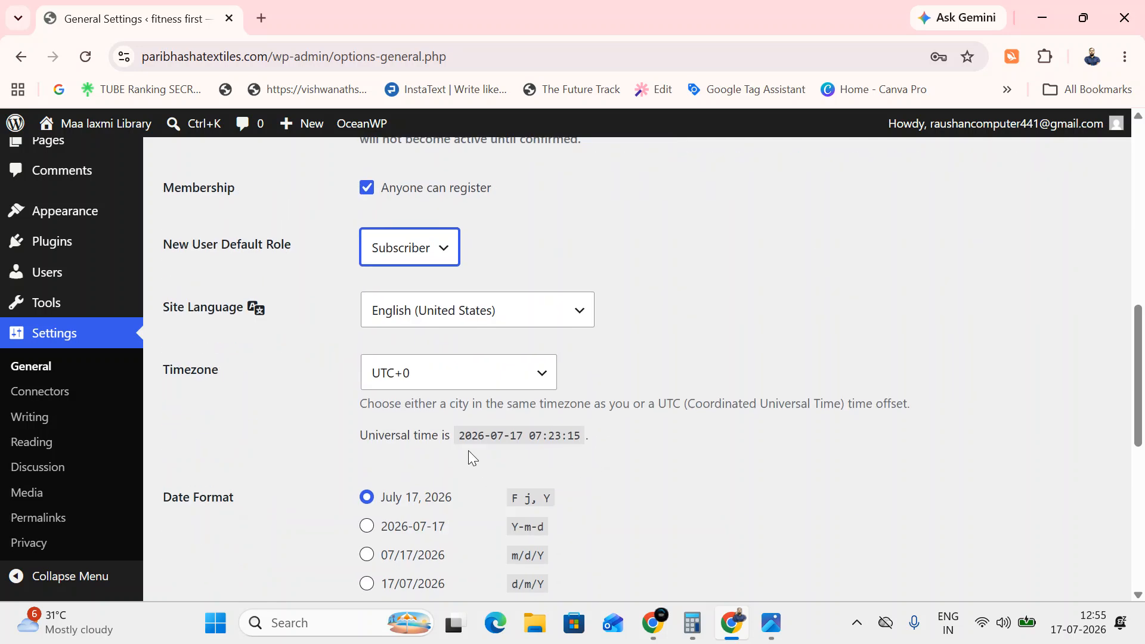
# Set the site timezone to Kolkata
pyautogui.click(442, 381)
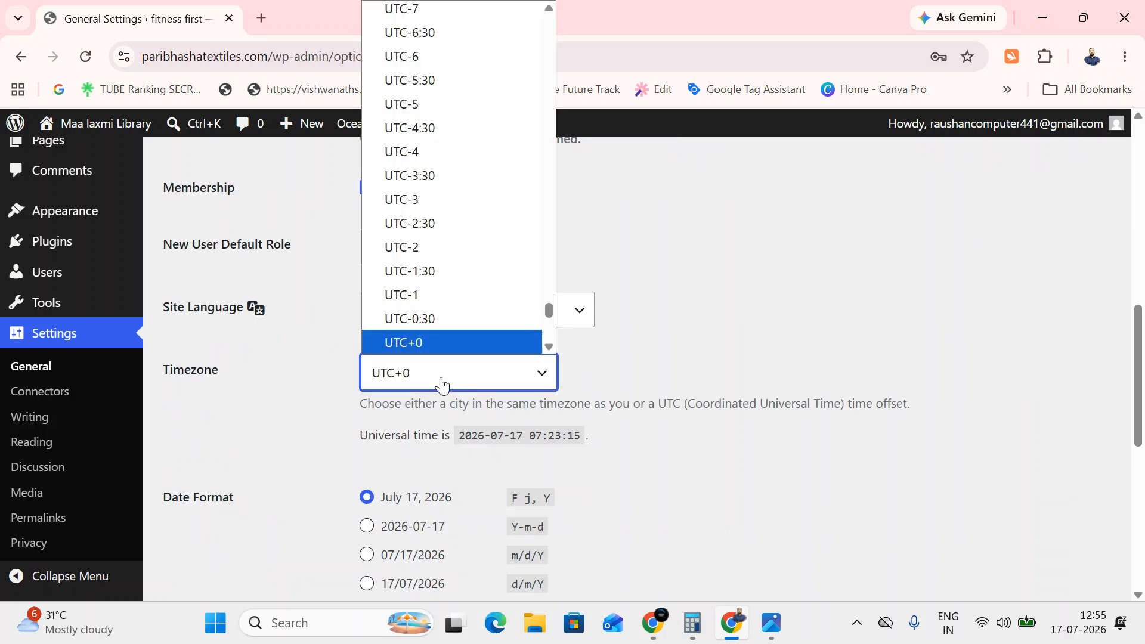
pyautogui.press('k')
pyautogui.press('k')
pyautogui.press('k')
pyautogui.press('k')
pyautogui.press('k')
pyautogui.press('k')
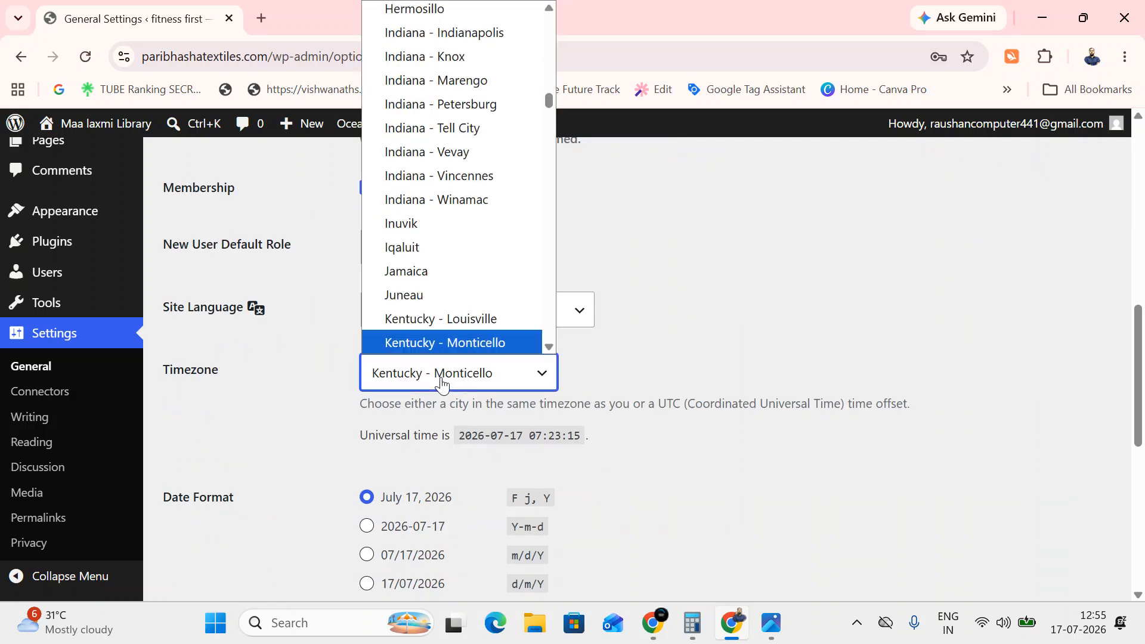
pyautogui.press('k')
pyautogui.press('k')
pyautogui.press('k')
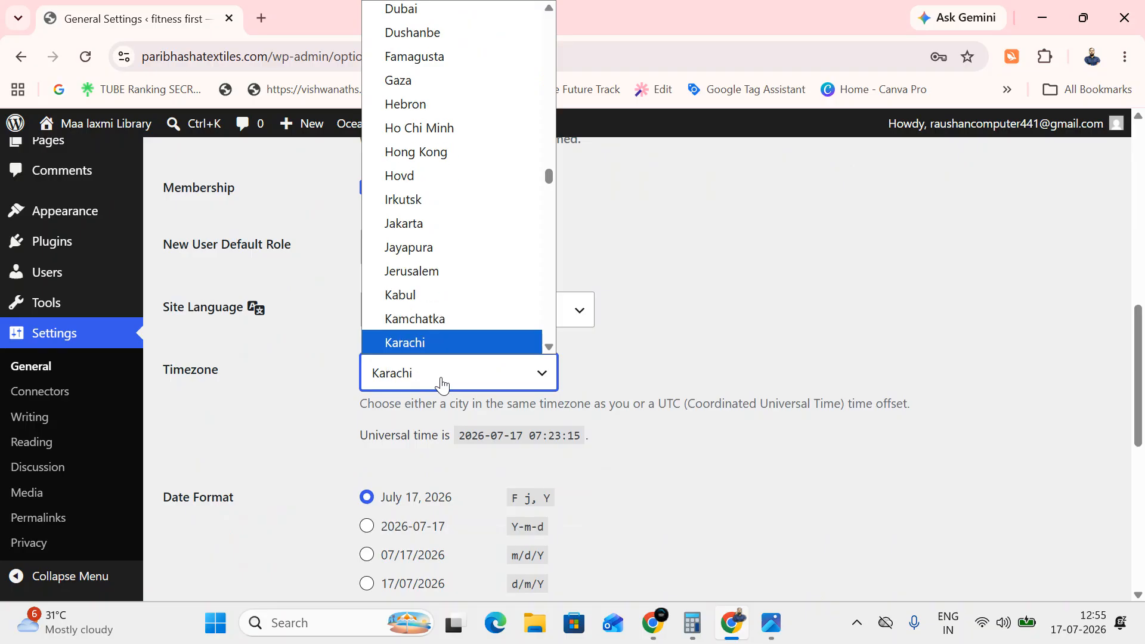
pyautogui.press('k')
pyautogui.press('k')
pyautogui.press('k')
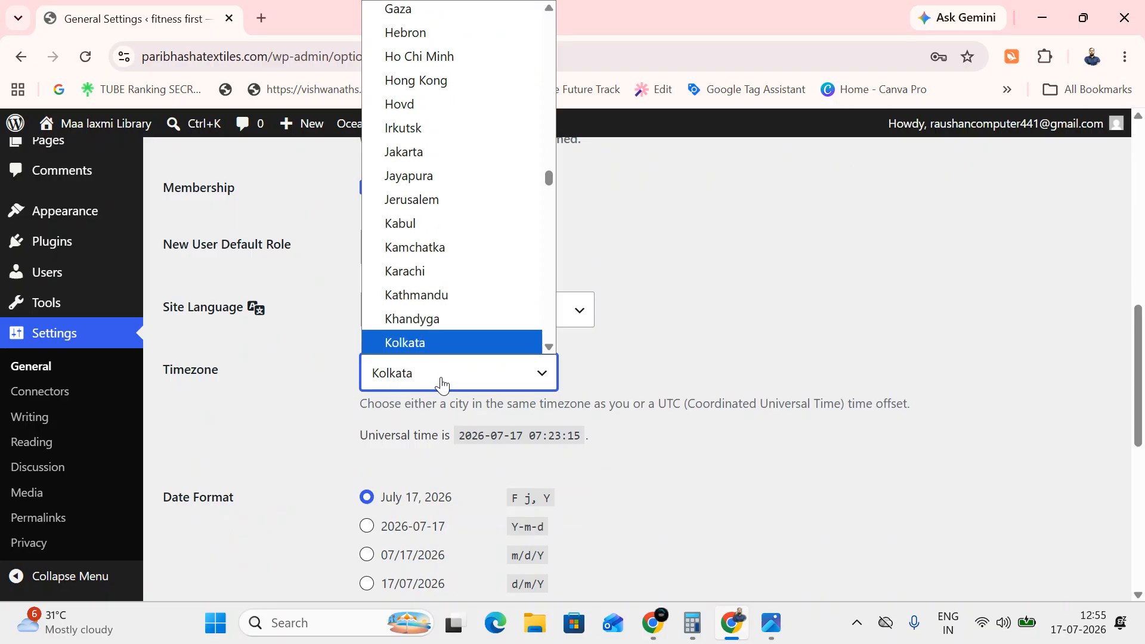
pyautogui.press('Return')
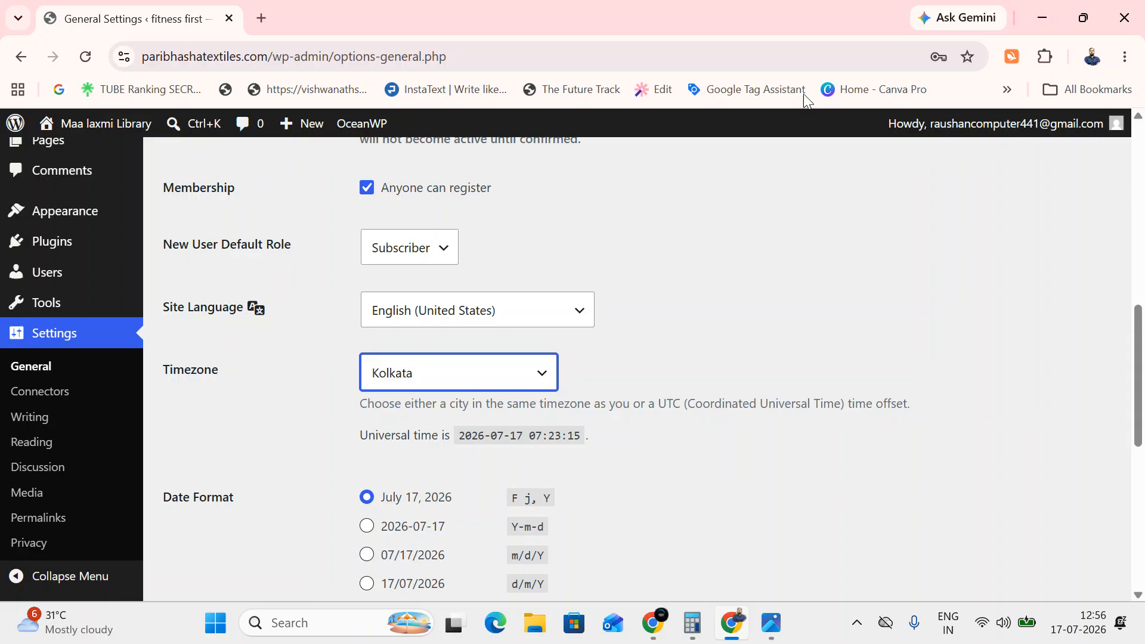
# Save the general settings changes
pyautogui.scroll(-5, 656, 262)
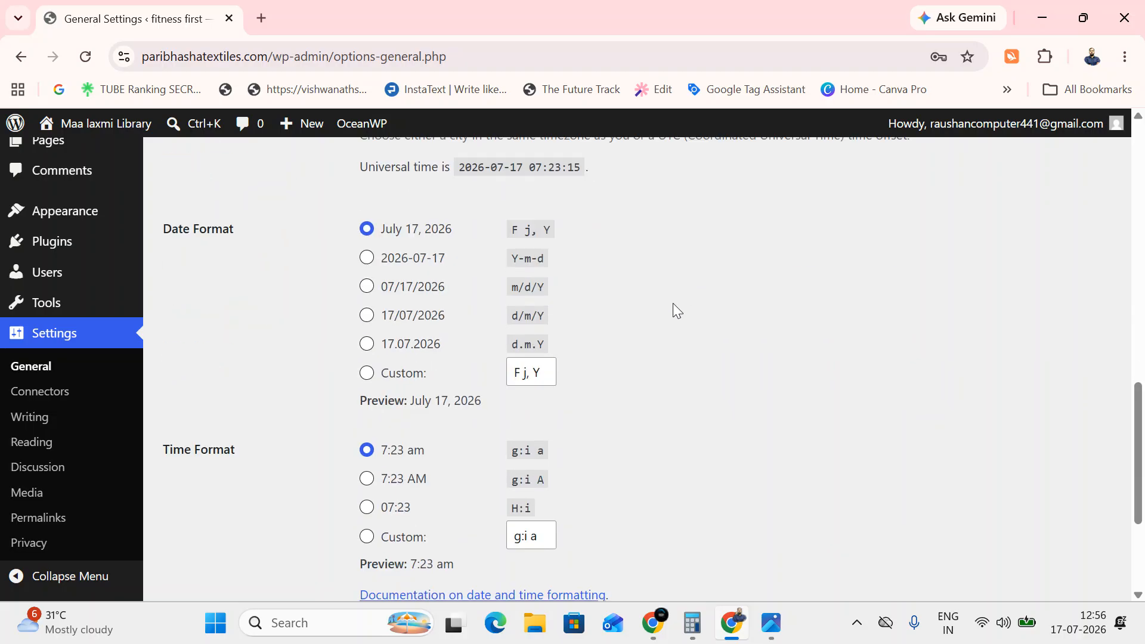
pyautogui.scroll(-4, 676, 310)
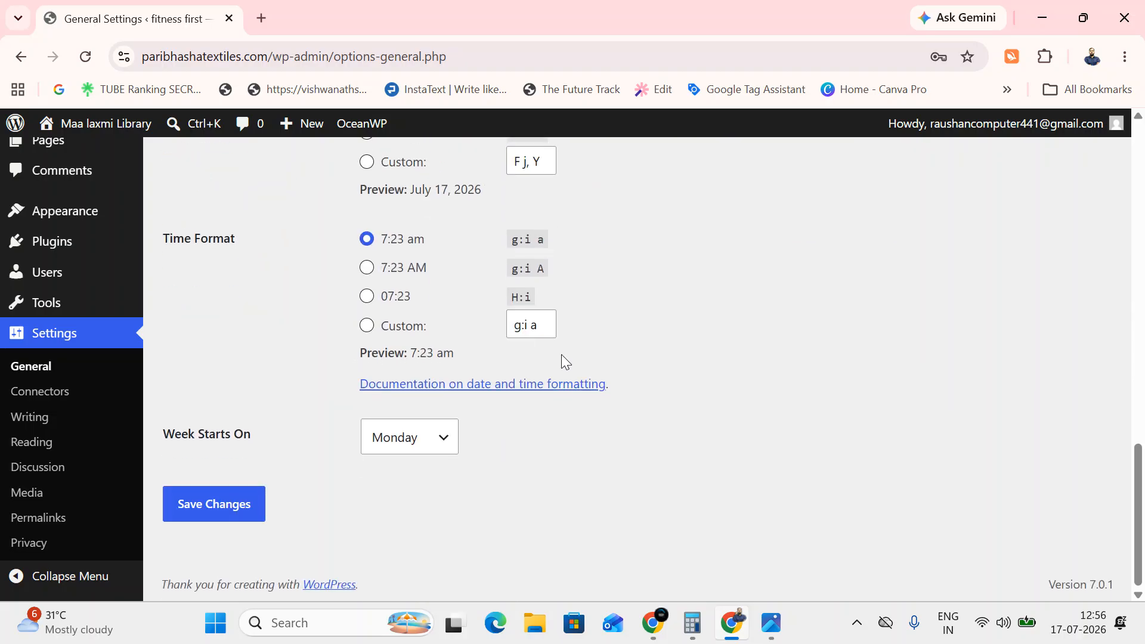
pyautogui.click(228, 503)
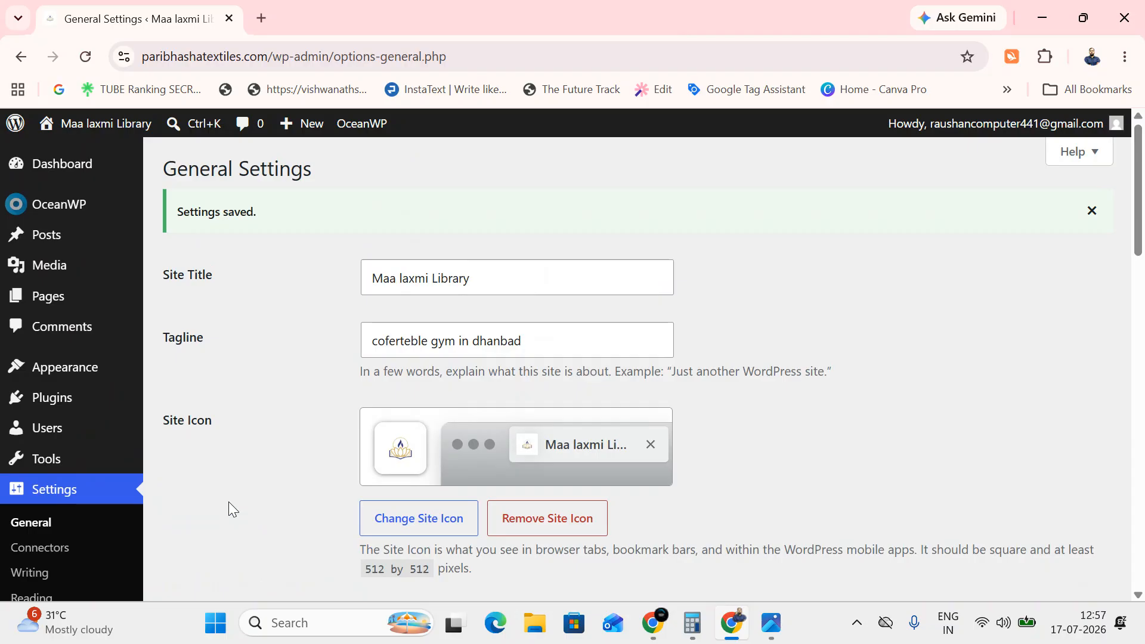
# Review the saved site title, tagline, site icon and administration email fields
pyautogui.scroll(-4, 211, 517)
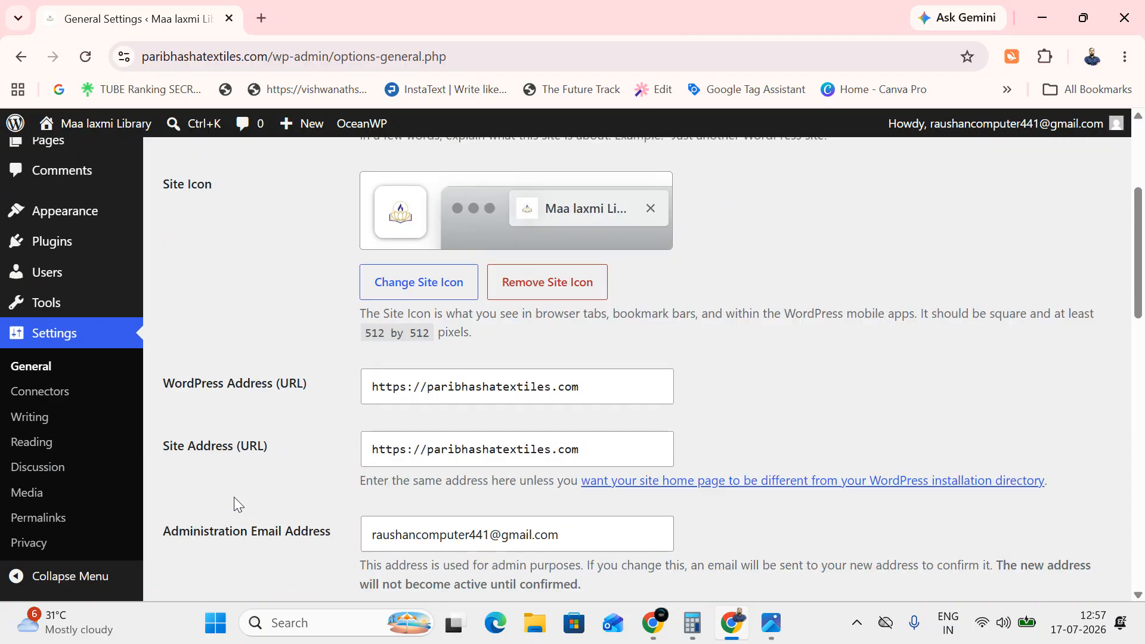
pyautogui.scroll(4, 234, 496)
pyautogui.moveTo(374, 280); pyautogui.dragTo(483, 287)
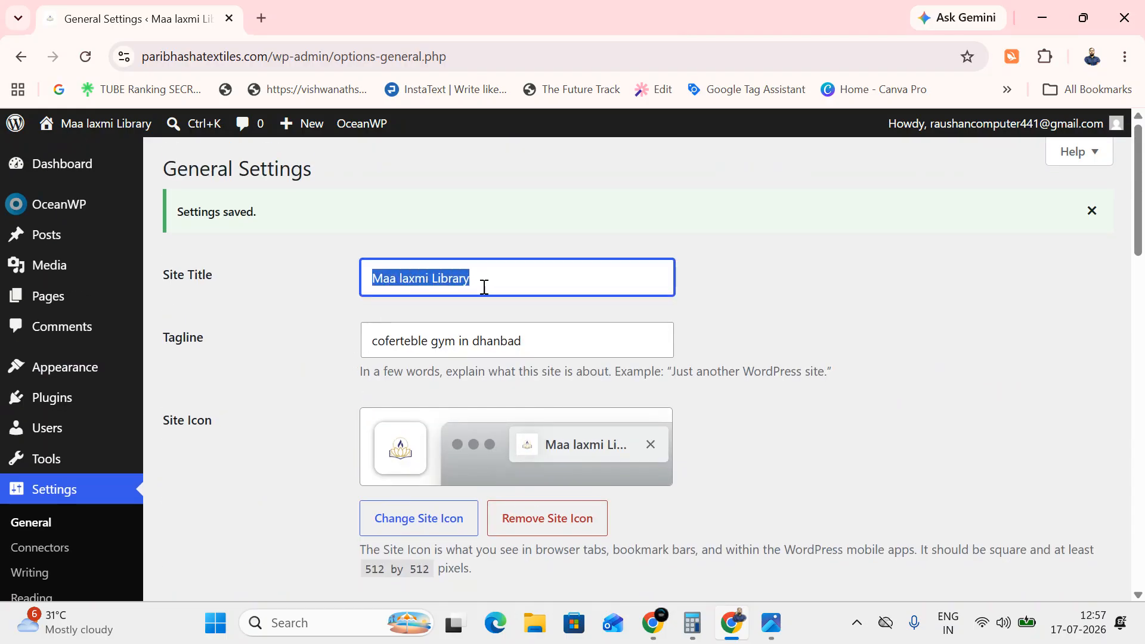
pyautogui.moveTo(363, 344); pyautogui.dragTo(529, 347)
pyautogui.scroll(-6, 425, 381)
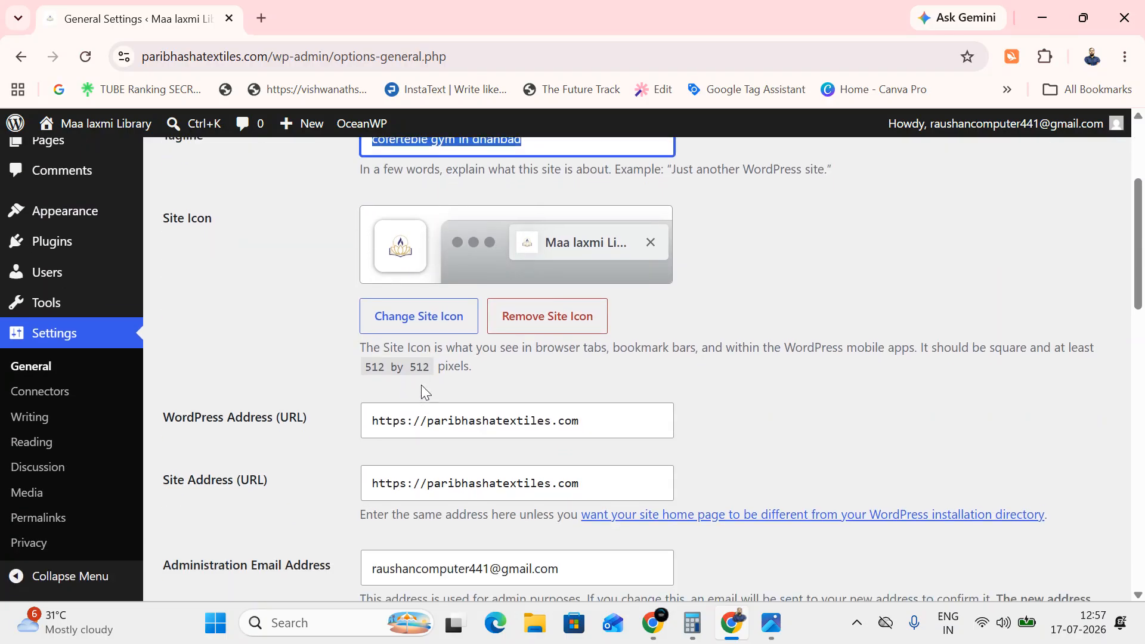
pyautogui.moveTo(372, 324); pyautogui.dragTo(386, 409)
pyautogui.scroll(-4, 385, 410)
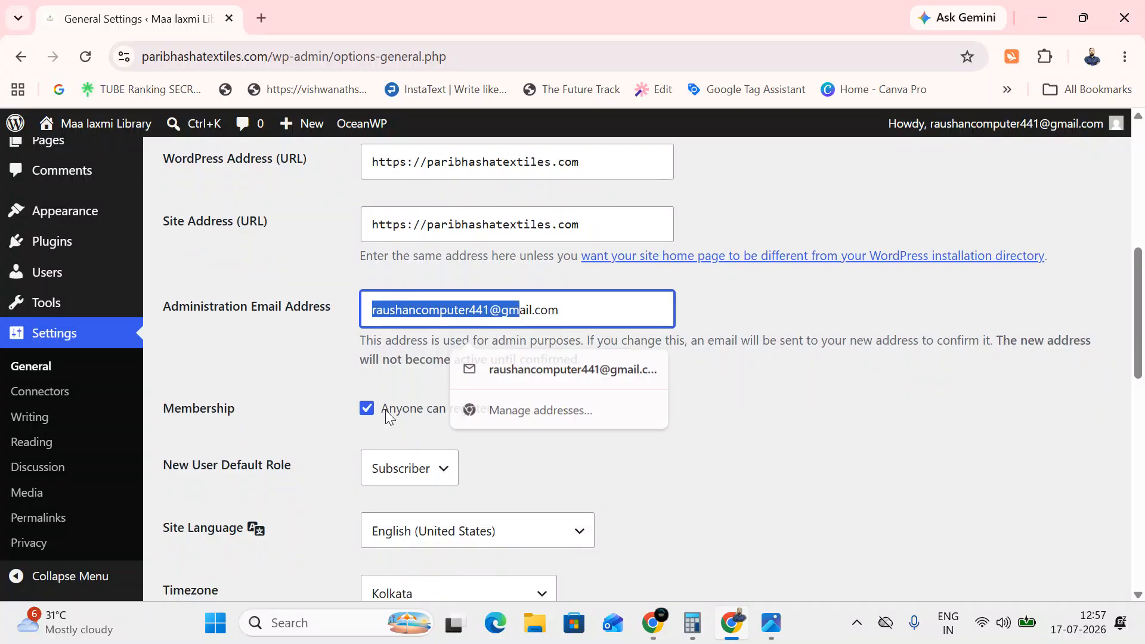
pyautogui.scroll(-9, 382, 358)
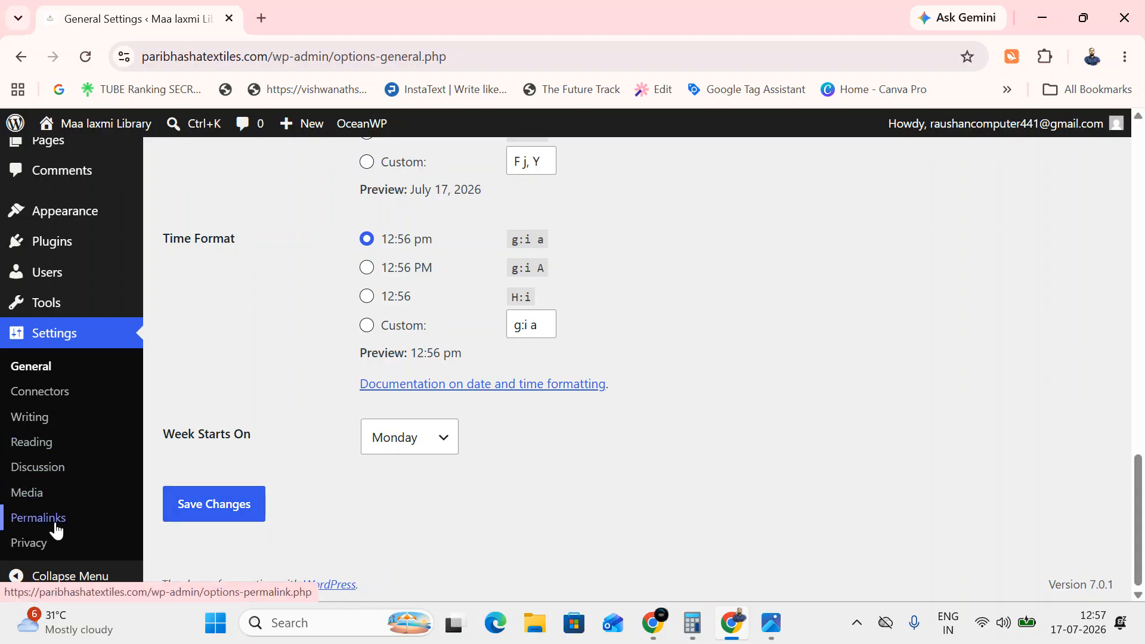
# Open the permalink settings, choose the Post name structure and save the changes
pyautogui.click(21, 519)
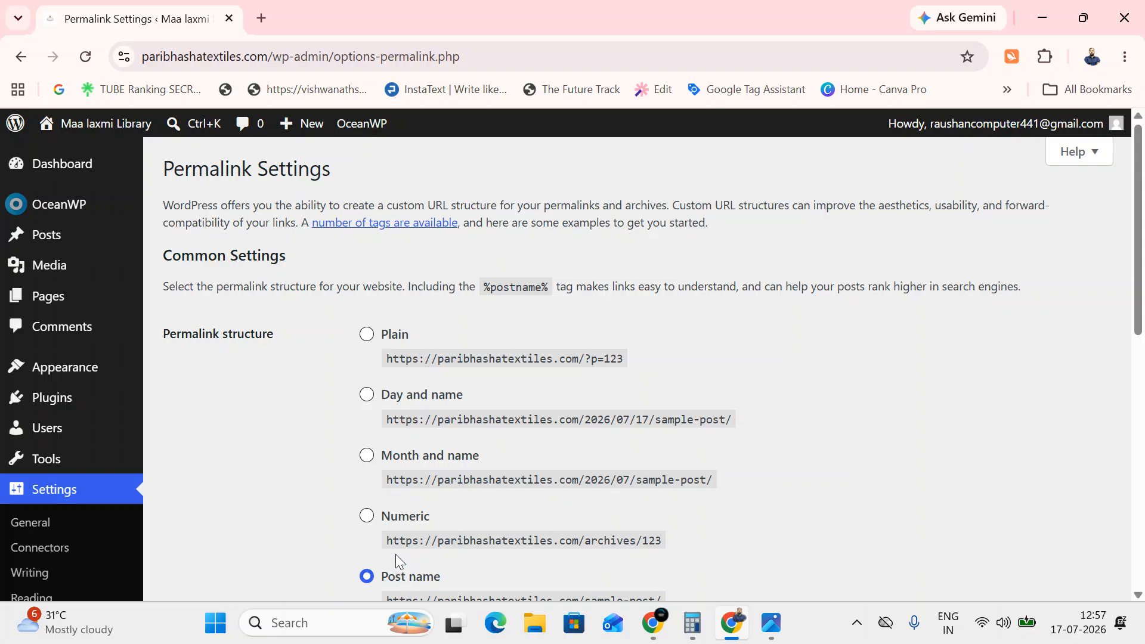
pyautogui.scroll(-4, 397, 556)
pyautogui.click(373, 316)
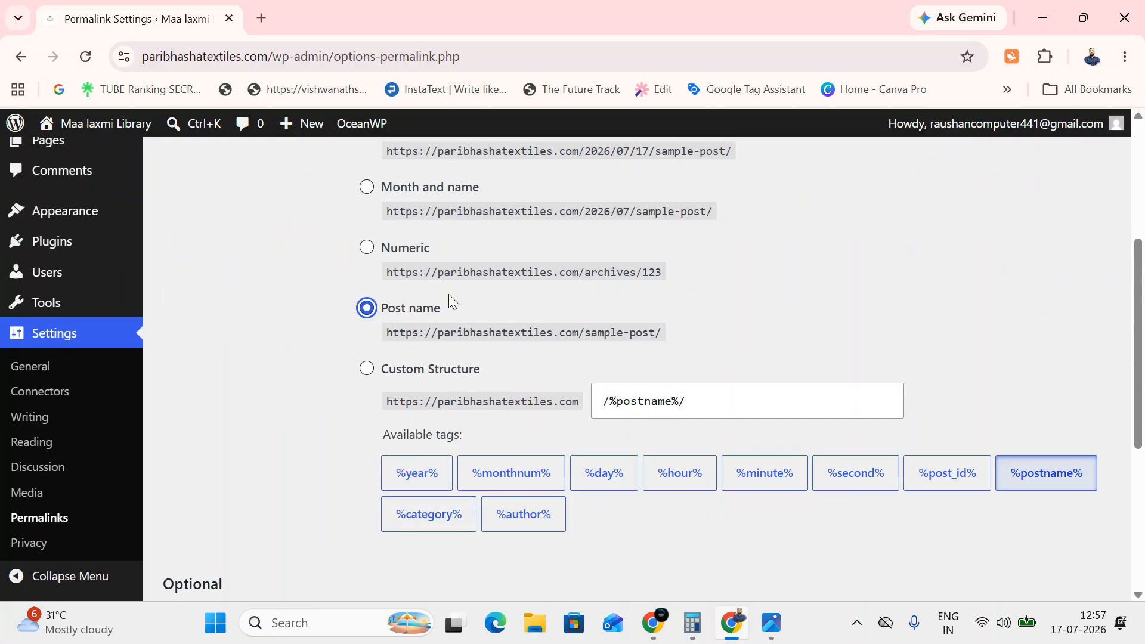
pyautogui.scroll(1, 556, 202)
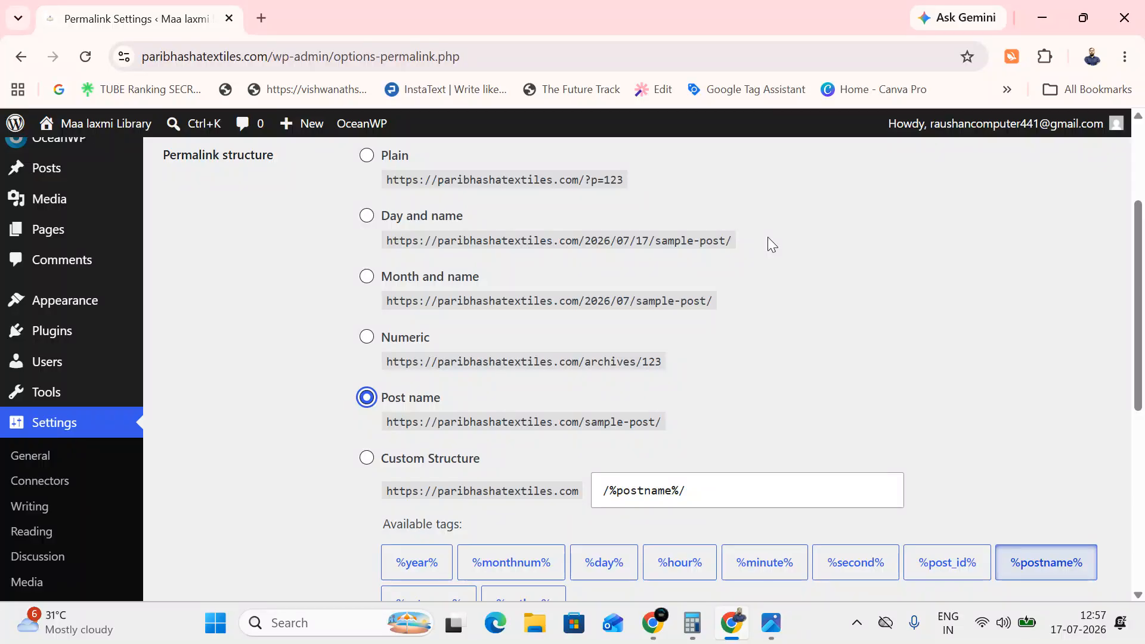
pyautogui.scroll(-6, 449, 299)
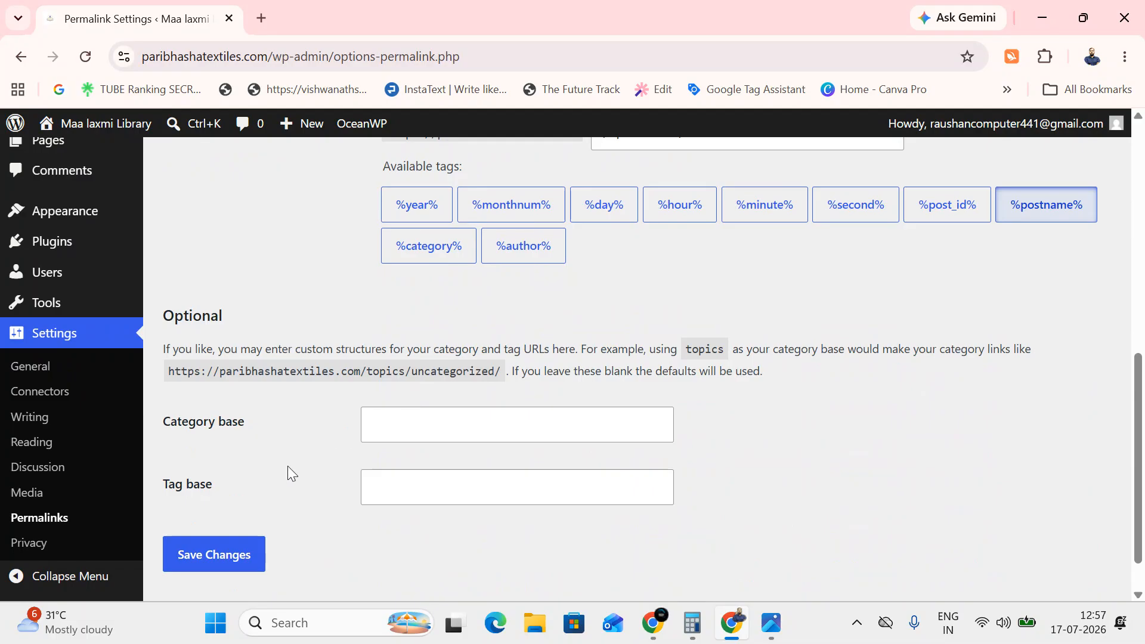
pyautogui.click(226, 571)
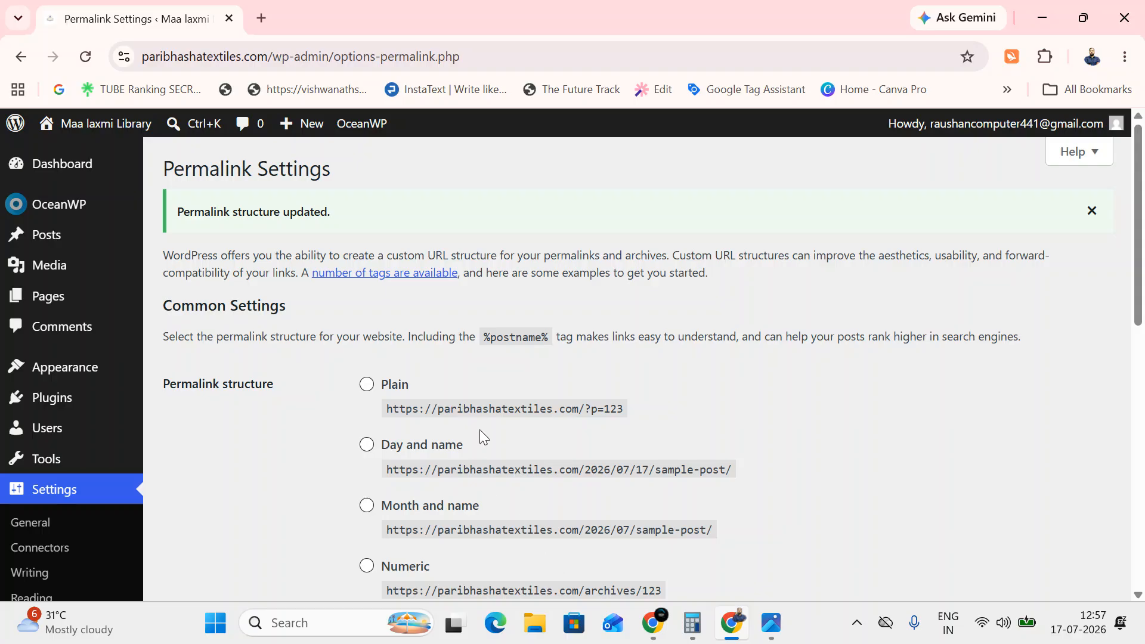
# Save the permalink settings once more
pyautogui.scroll(-1, 468, 382)
pyautogui.scroll(-4, 471, 394)
pyautogui.scroll(-6, 392, 427)
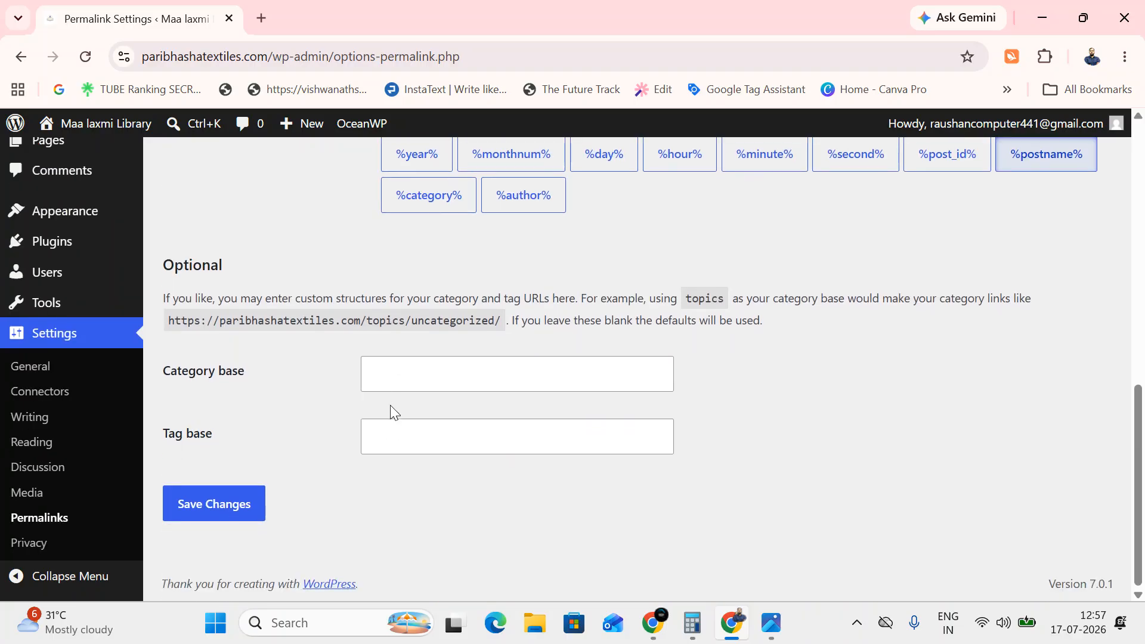
pyautogui.click(215, 503)
# Switch to the other browser window and open ChatGPT in a new tab
pyautogui.moveTo(646, 623)
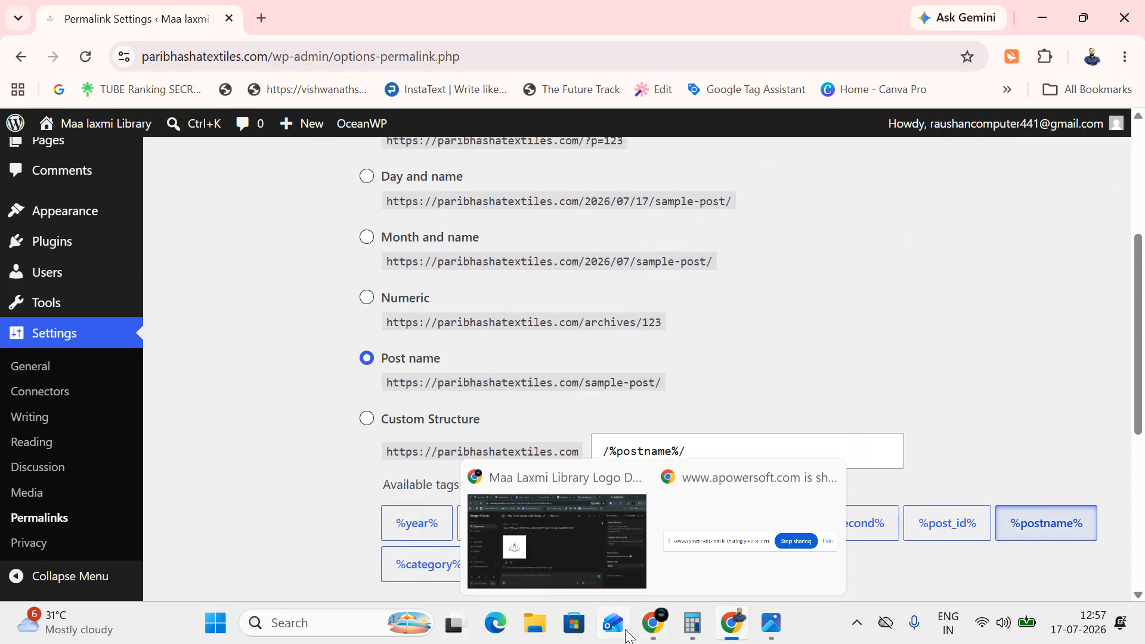
pyautogui.click(561, 500)
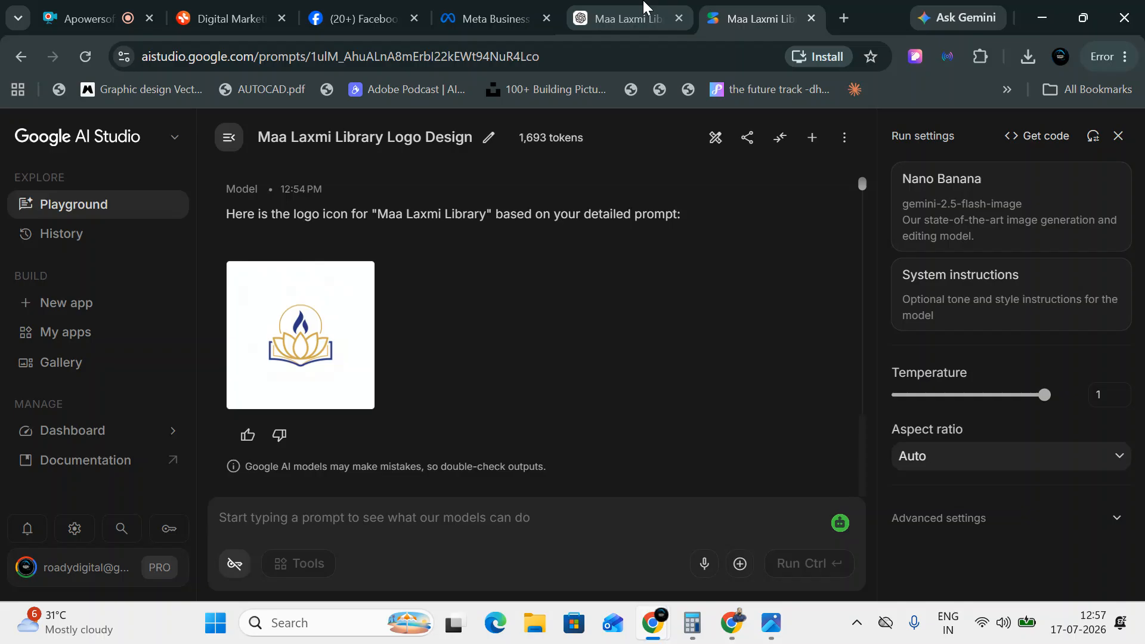
pyautogui.click(847, 18)
pyautogui.write('c')
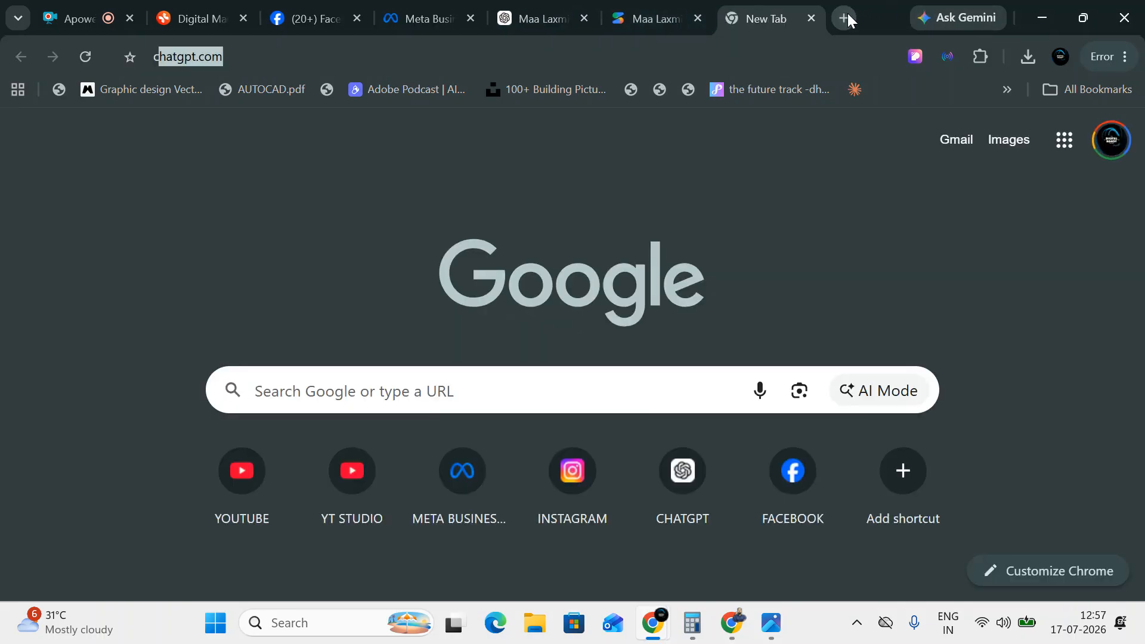
pyautogui.press('Return')
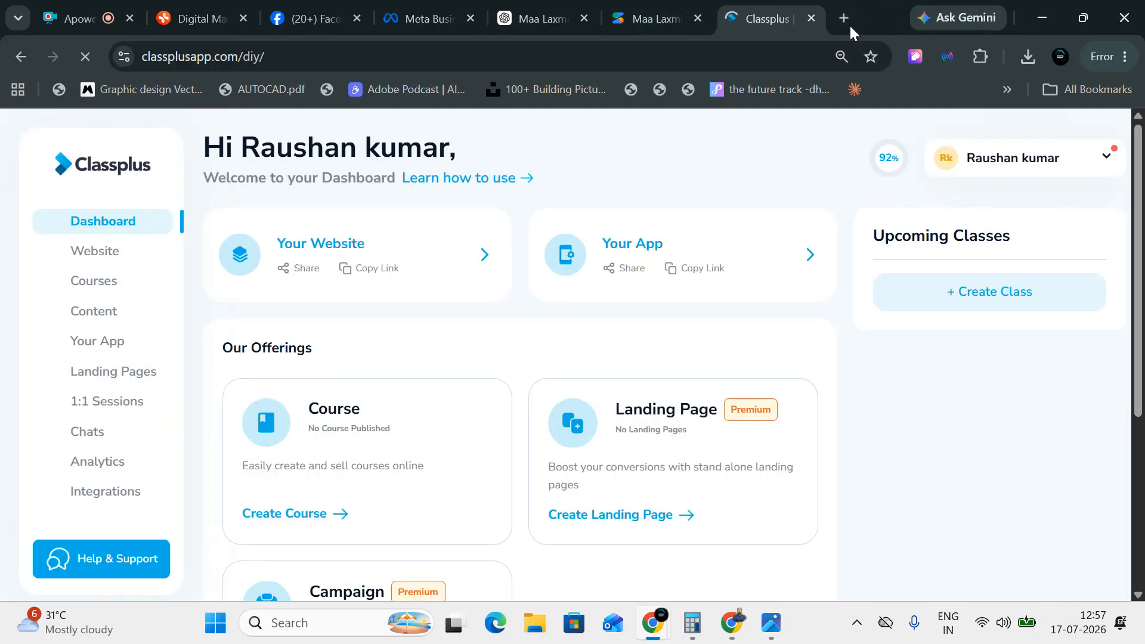
pyautogui.click(847, 22)
pyautogui.write('c')
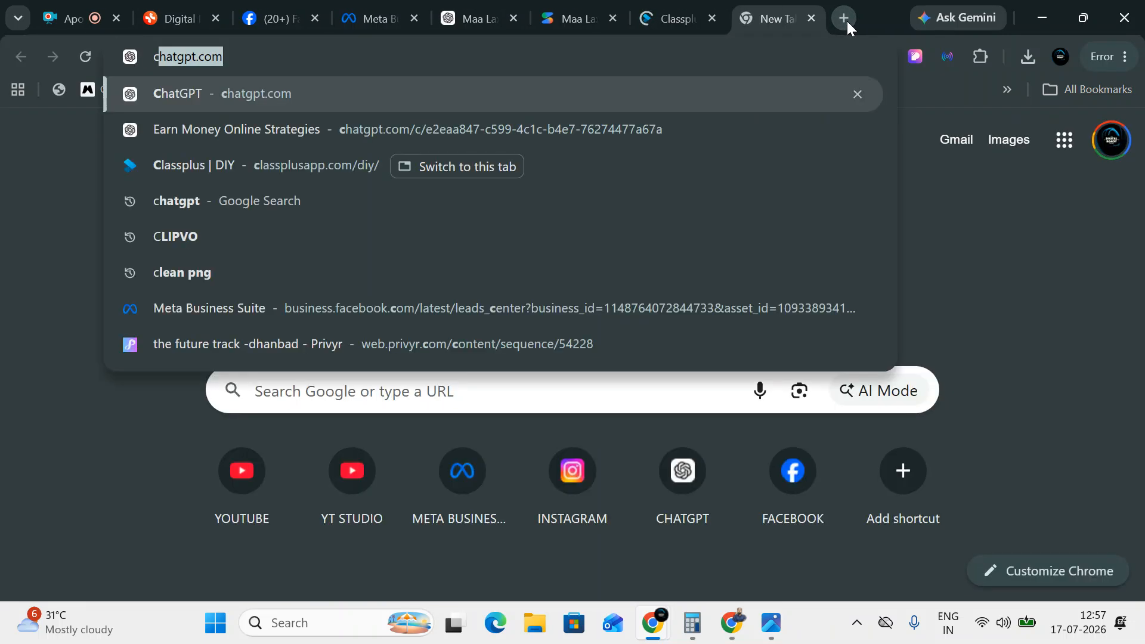
pyautogui.write('alu')
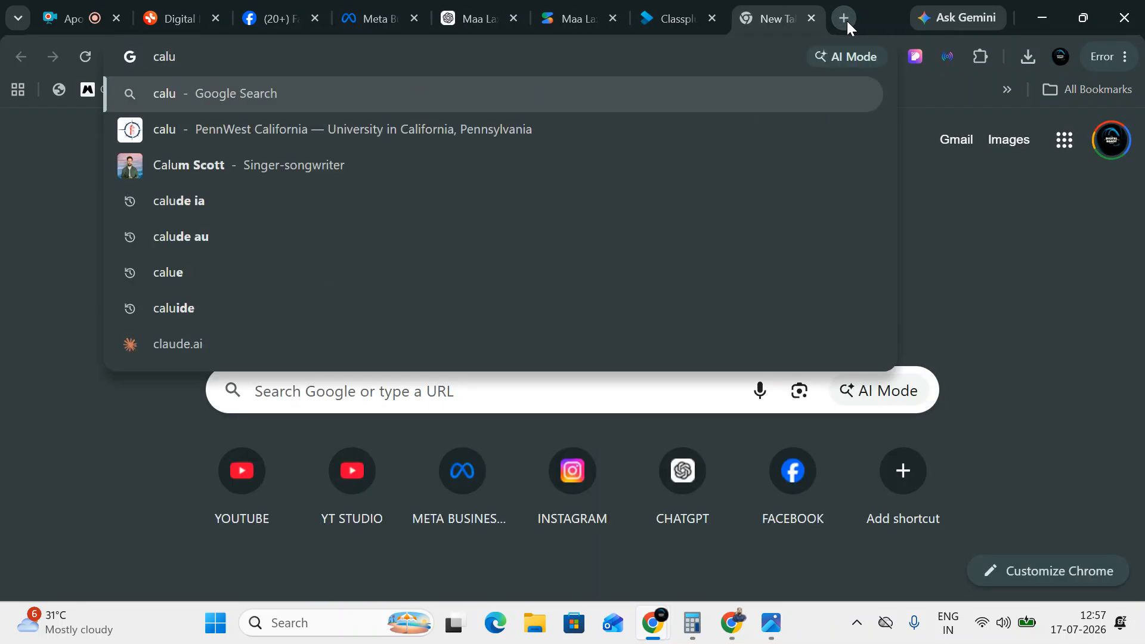
pyautogui.click(846, 16)
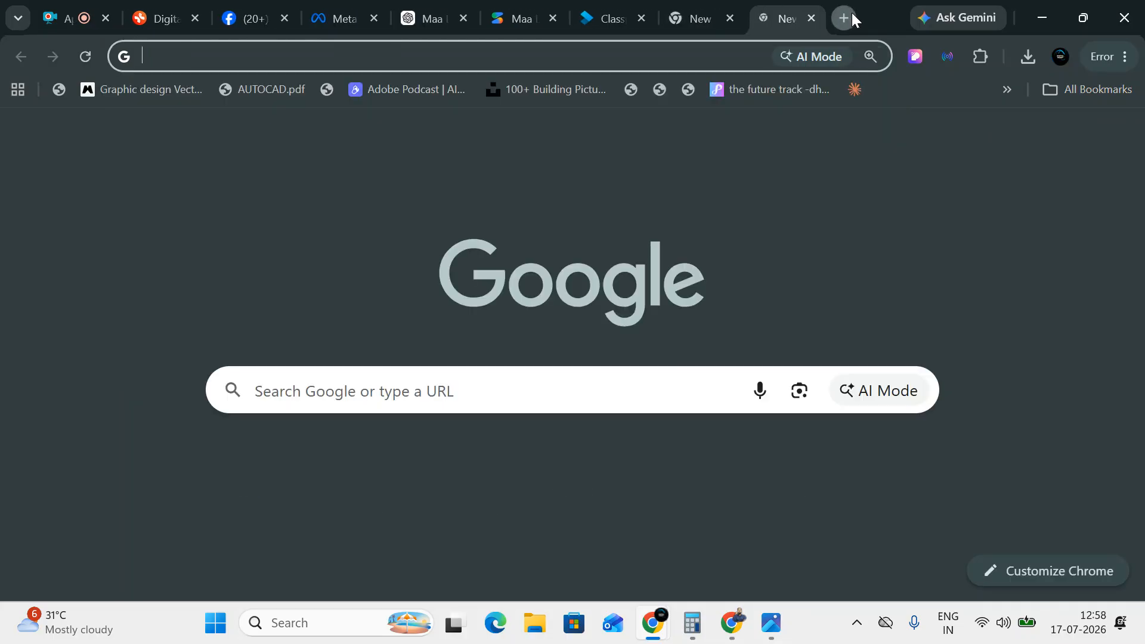
pyautogui.write('ch')
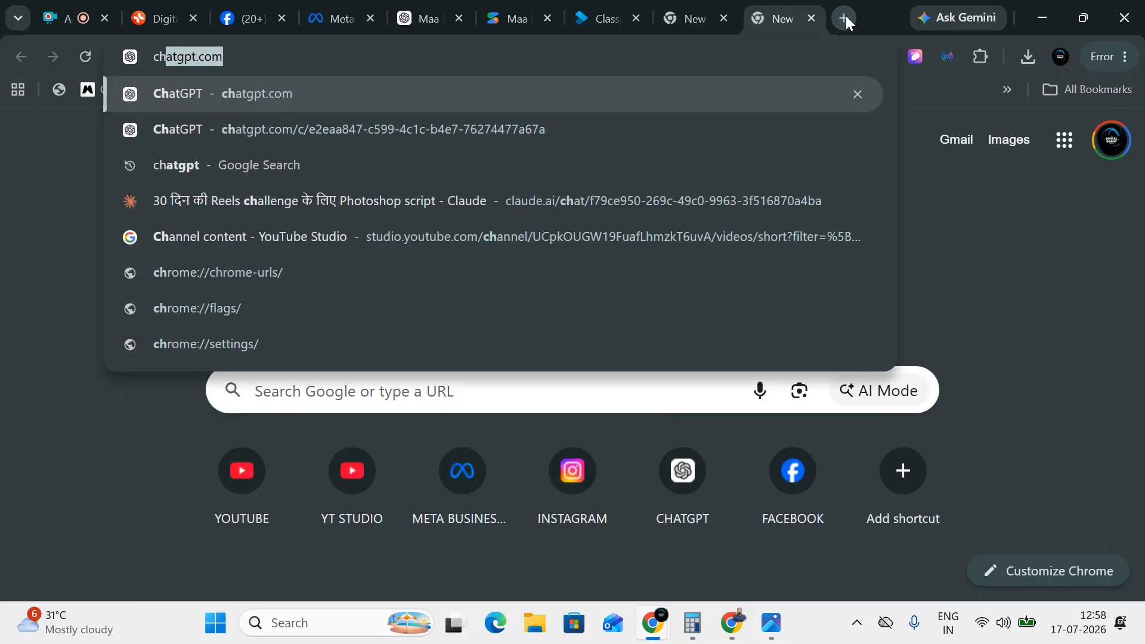
pyautogui.press('Return')
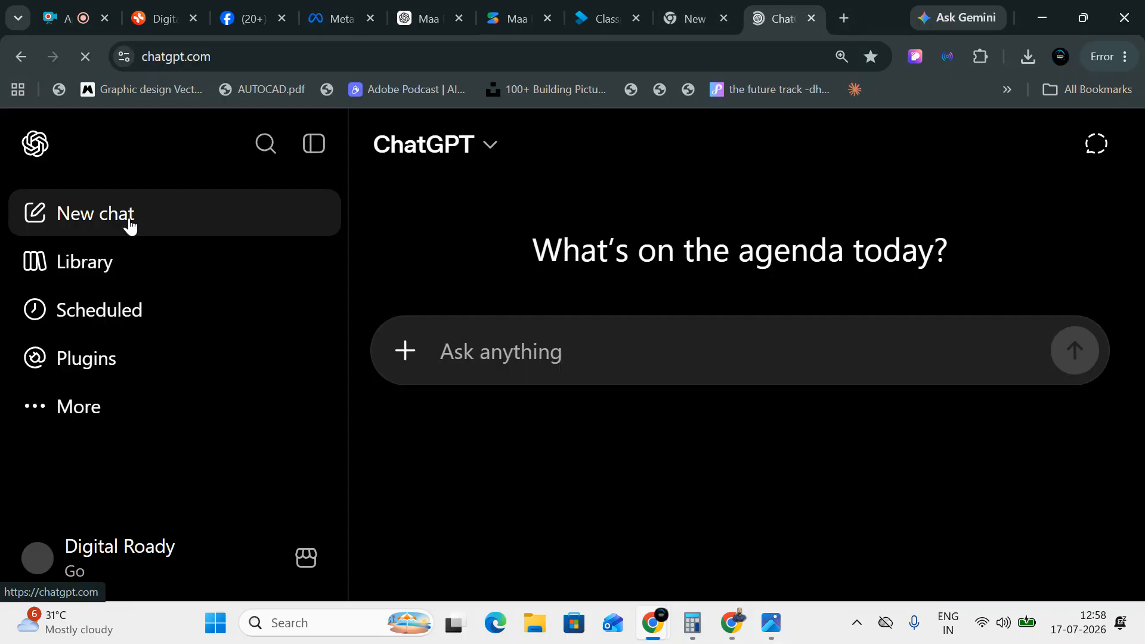
pyautogui.hotkey('ctrl', '-')
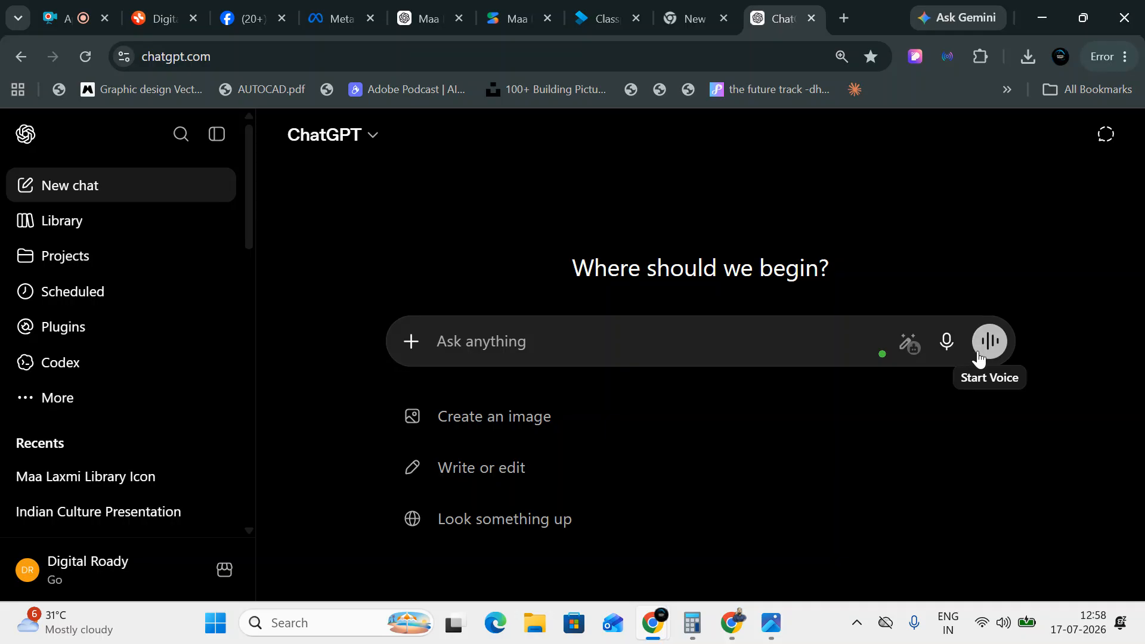
# Dictate a Hindi prompt asking for all eight library website pages built from an attached layout PDF
pyautogui.click(944, 353)
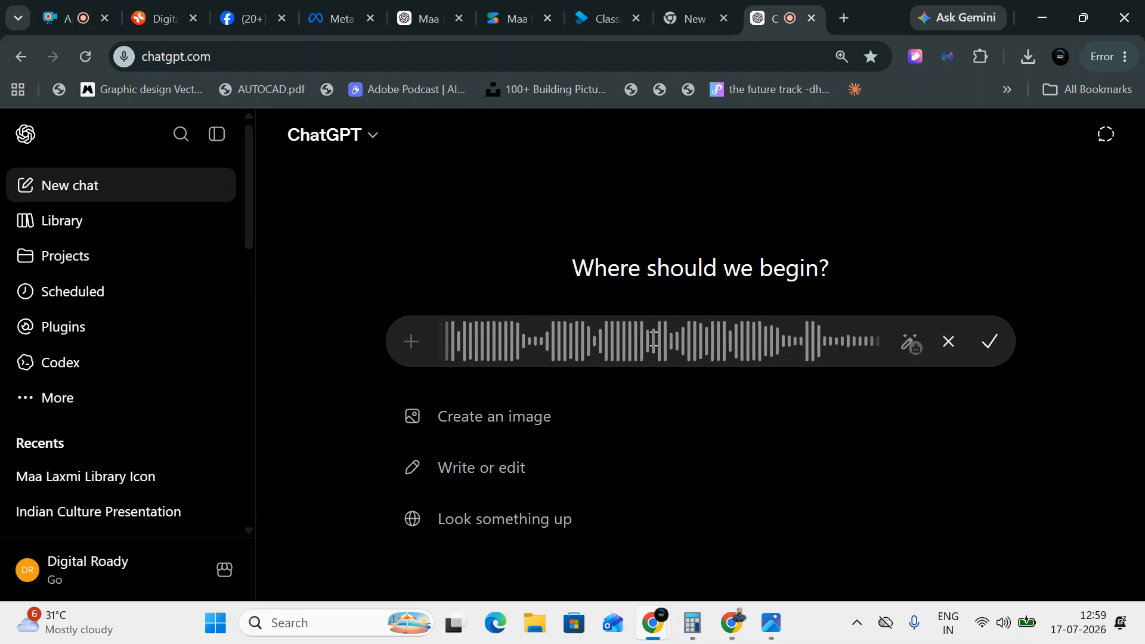
pyautogui.click(990, 341)
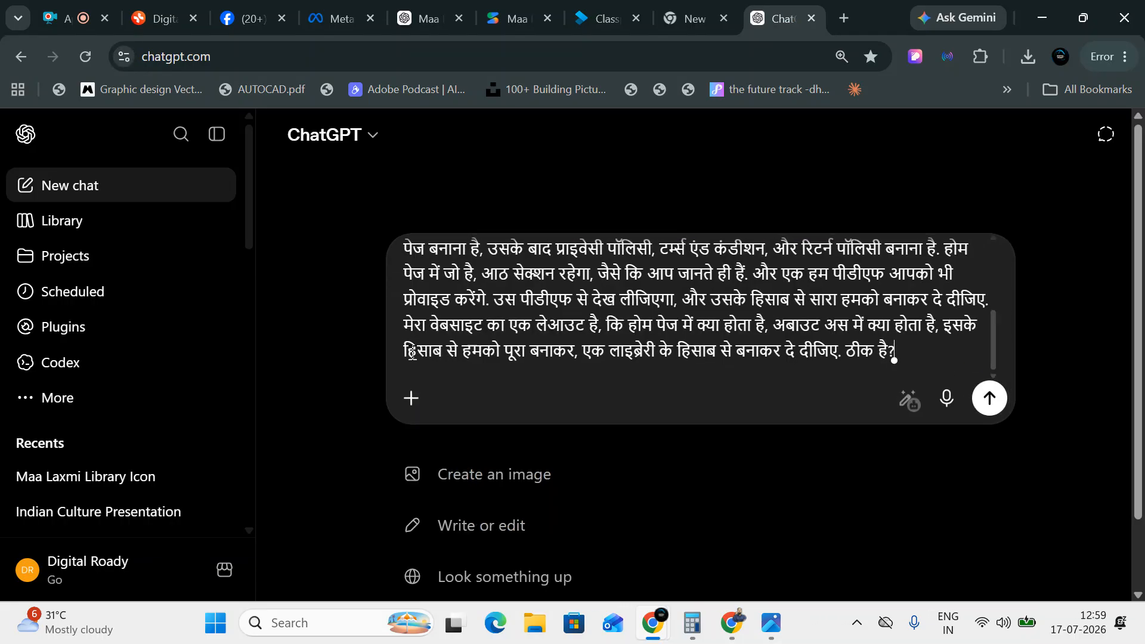
# Attach website layoutone.pdf from Downloads to the prompt and send it
pyautogui.click(411, 397)
pyautogui.click(466, 462)
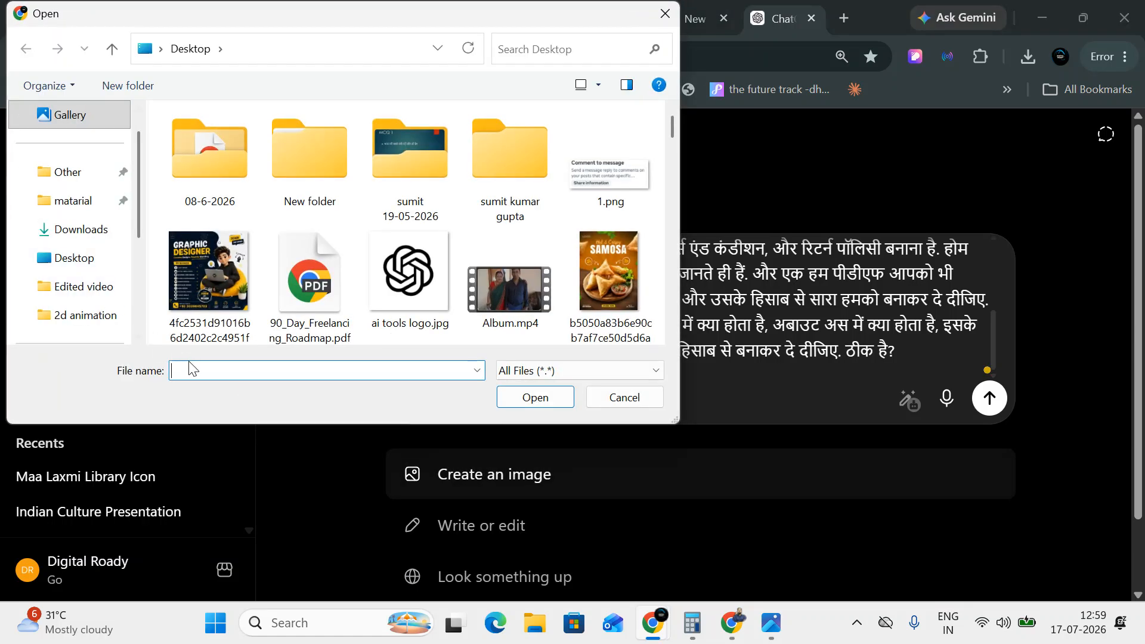
pyautogui.click(77, 230)
pyautogui.click(226, 374)
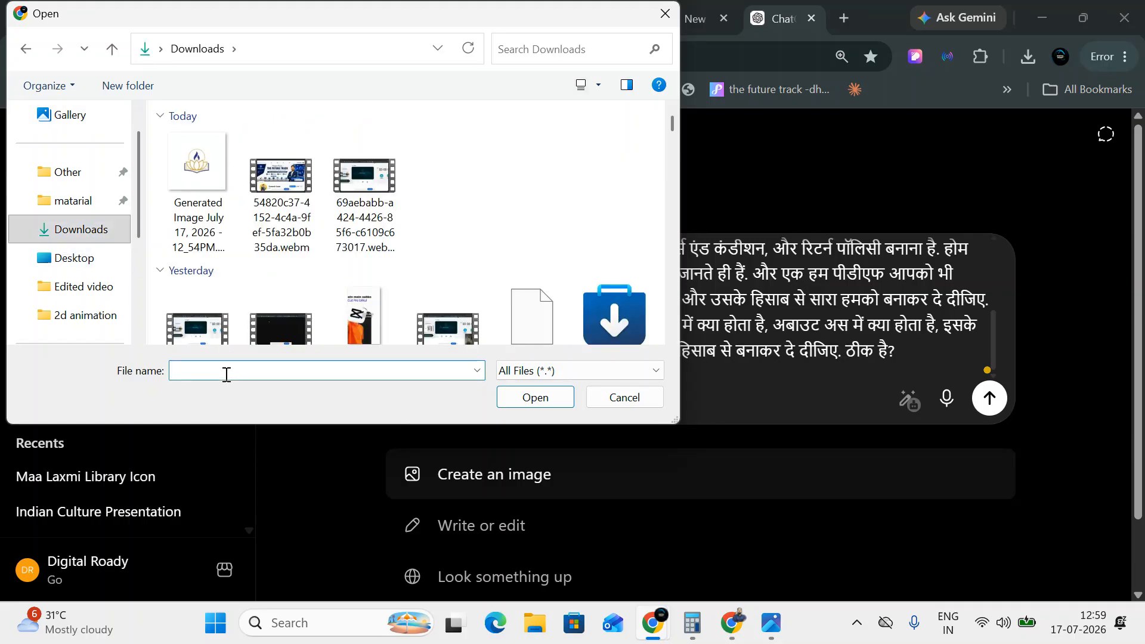
pyautogui.write('web')
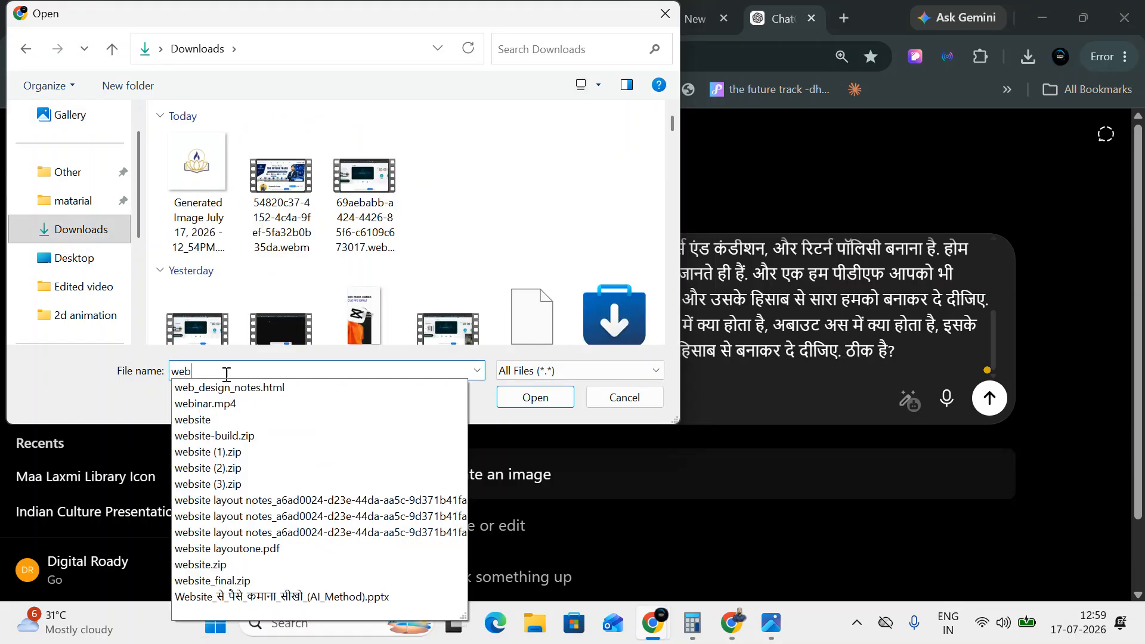
pyautogui.press('Down')
pyautogui.press('Down')
pyautogui.press('Down')
pyautogui.press('Down')
pyautogui.press('Down')
pyautogui.press('Down')
pyautogui.press('Down')
pyautogui.press('Down')
pyautogui.press('Down')
pyautogui.press('Down')
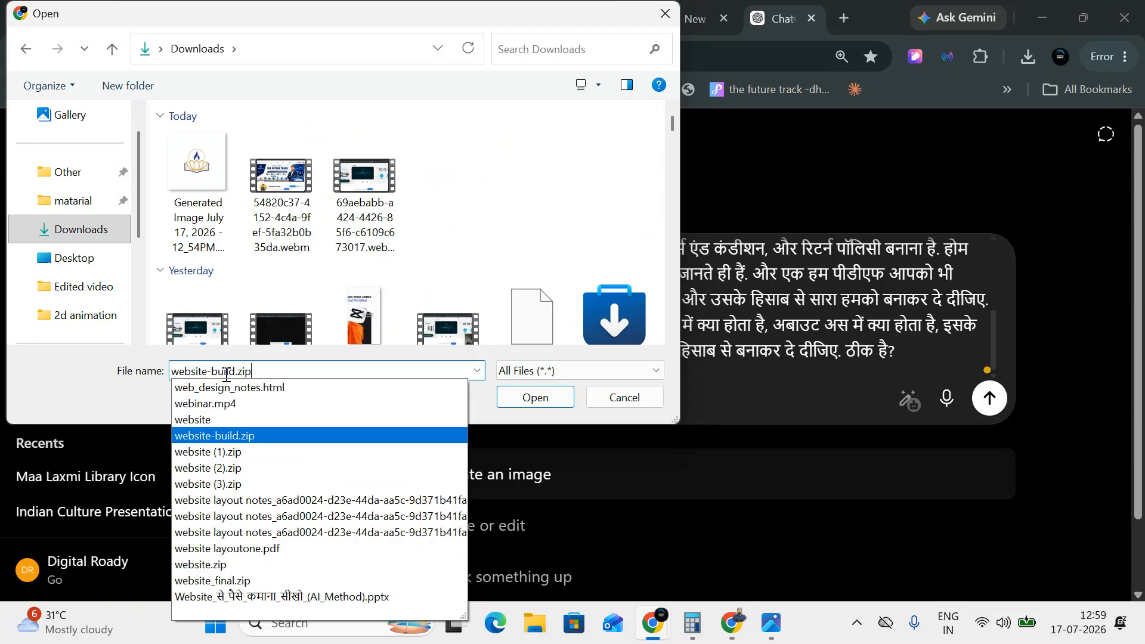
pyautogui.press('Down')
pyautogui.press('Return')
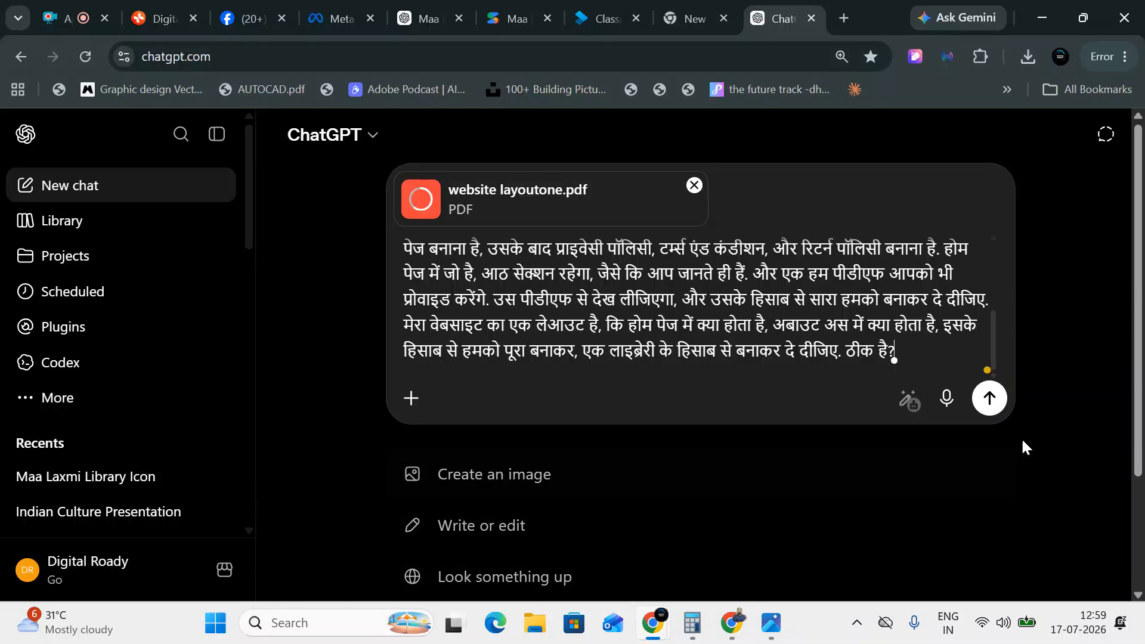
pyautogui.click(996, 408)
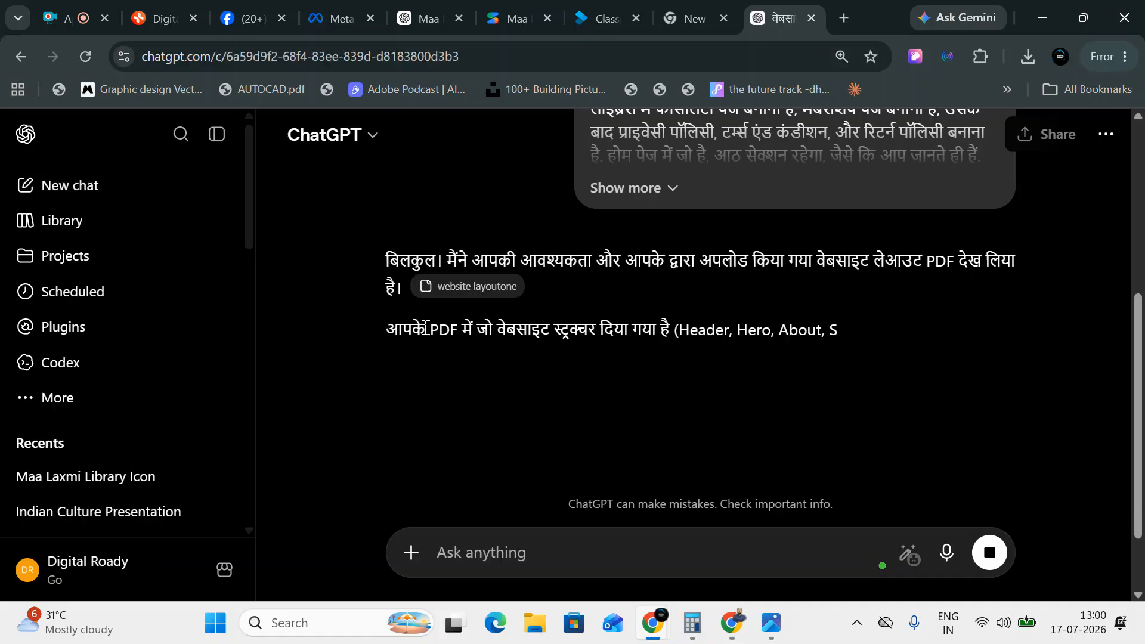
# Read through the reply's website information, page list and hero banner content
pyautogui.scroll(-5, 514, 326)
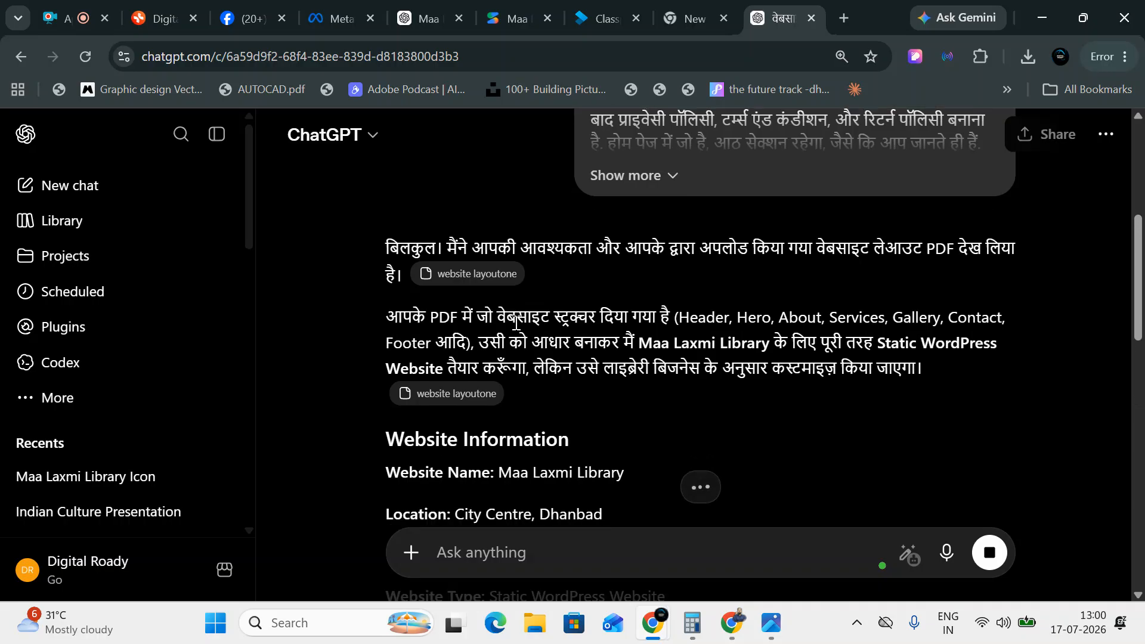
pyautogui.scroll(2, 514, 327)
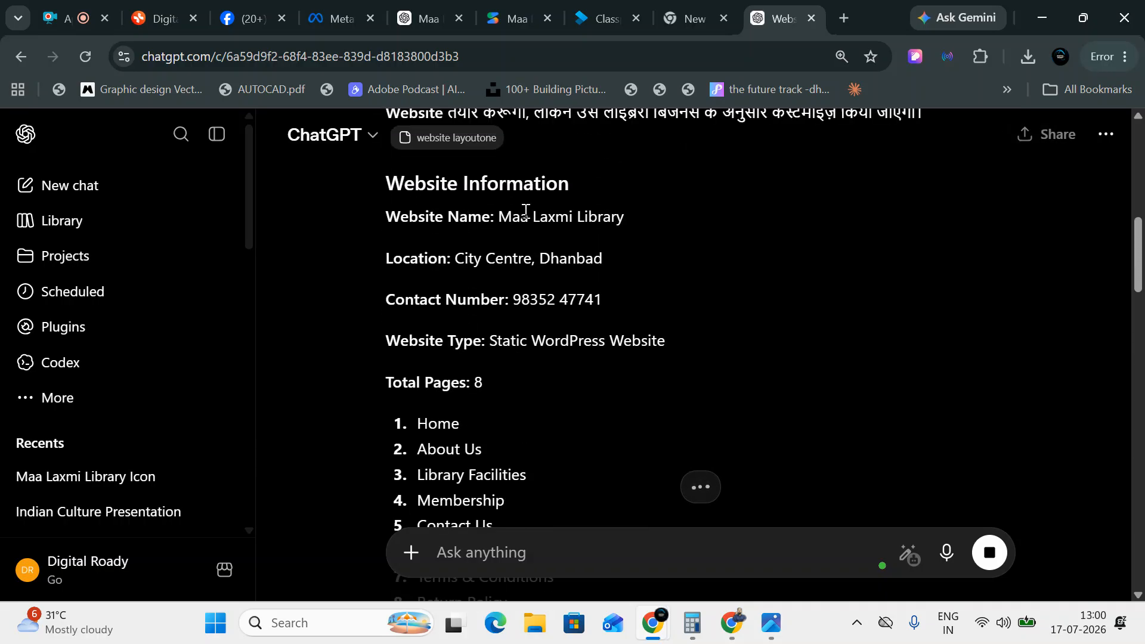
pyautogui.scroll(-1, 567, 277)
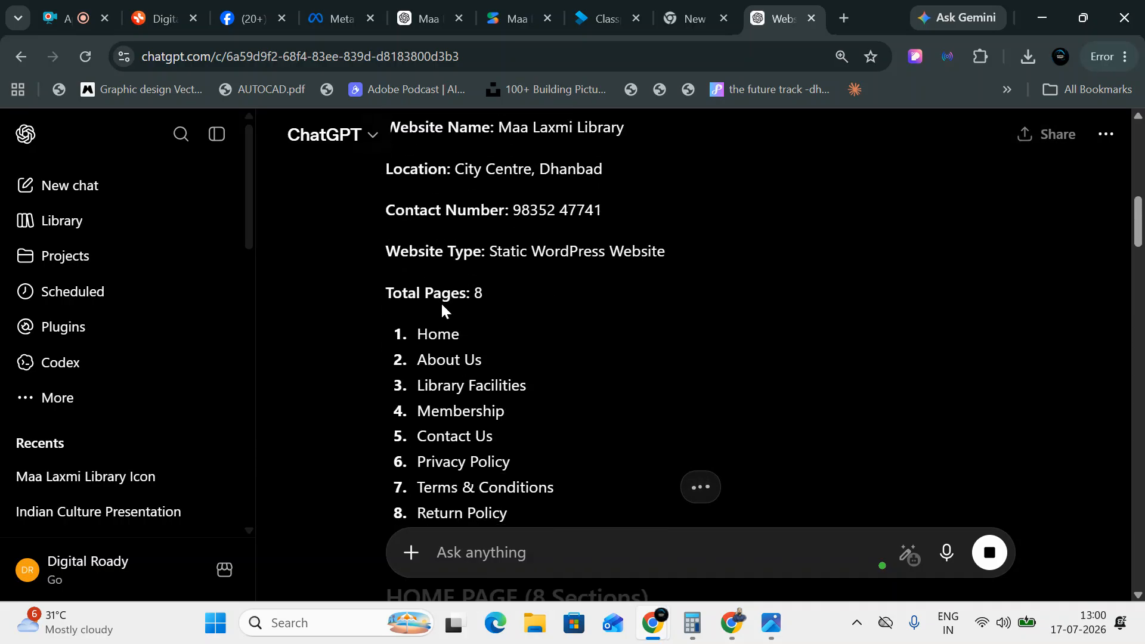
pyautogui.scroll(-3, 411, 286)
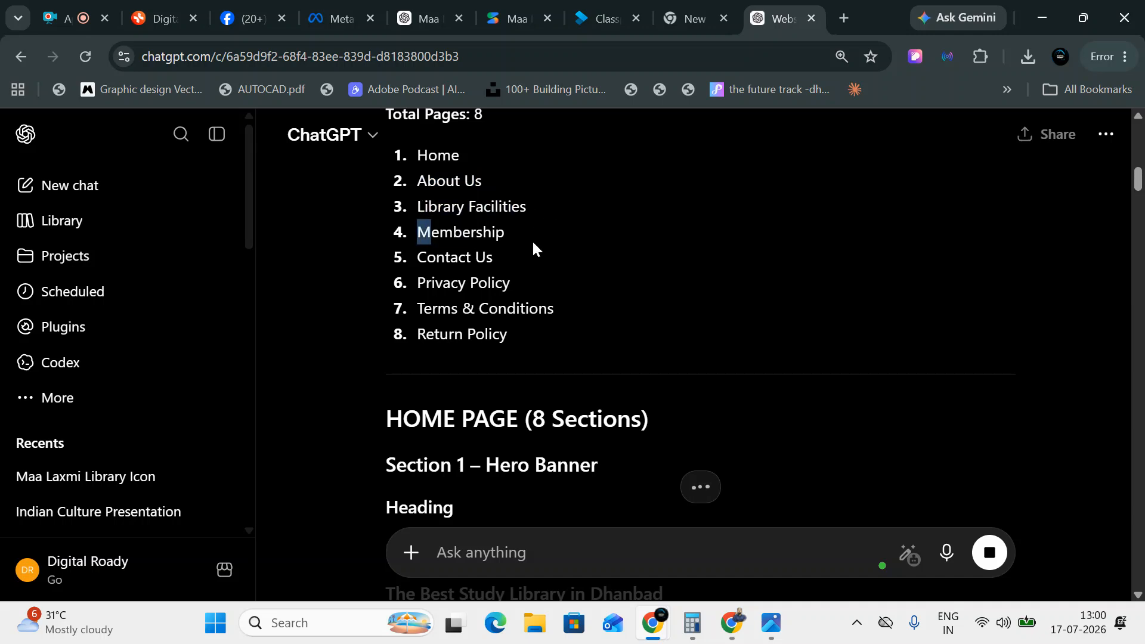
pyautogui.moveTo(417, 257); pyautogui.dragTo(529, 271)
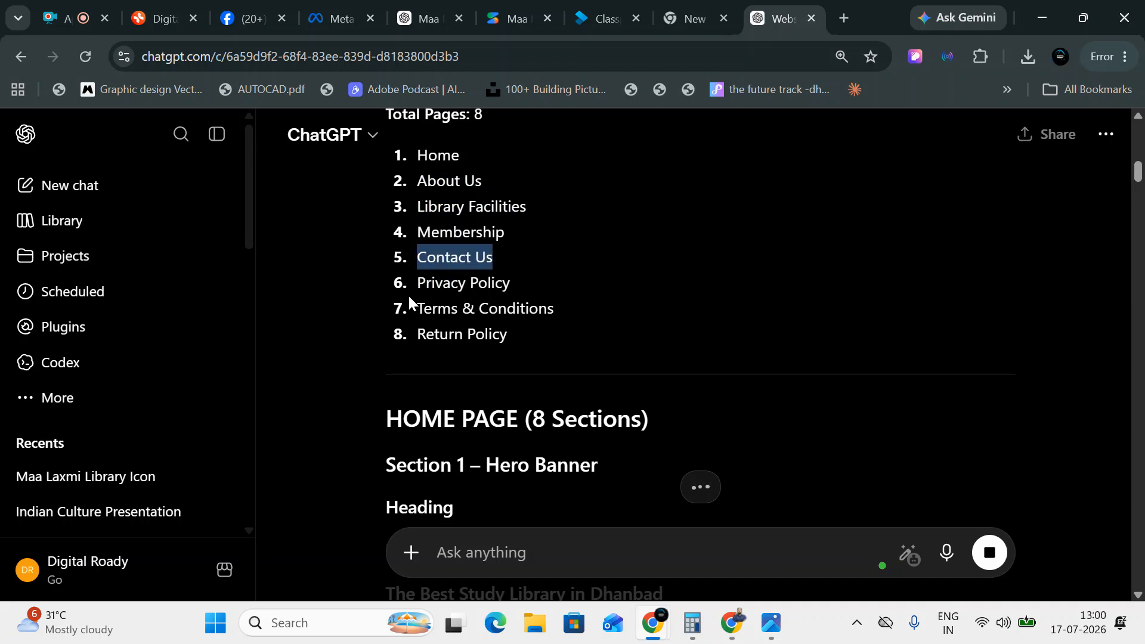
pyautogui.moveTo(412, 305); pyautogui.dragTo(550, 303)
pyautogui.moveTo(412, 330); pyautogui.dragTo(498, 333)
pyautogui.scroll(-2, 572, 317)
pyautogui.scroll(-2, 571, 317)
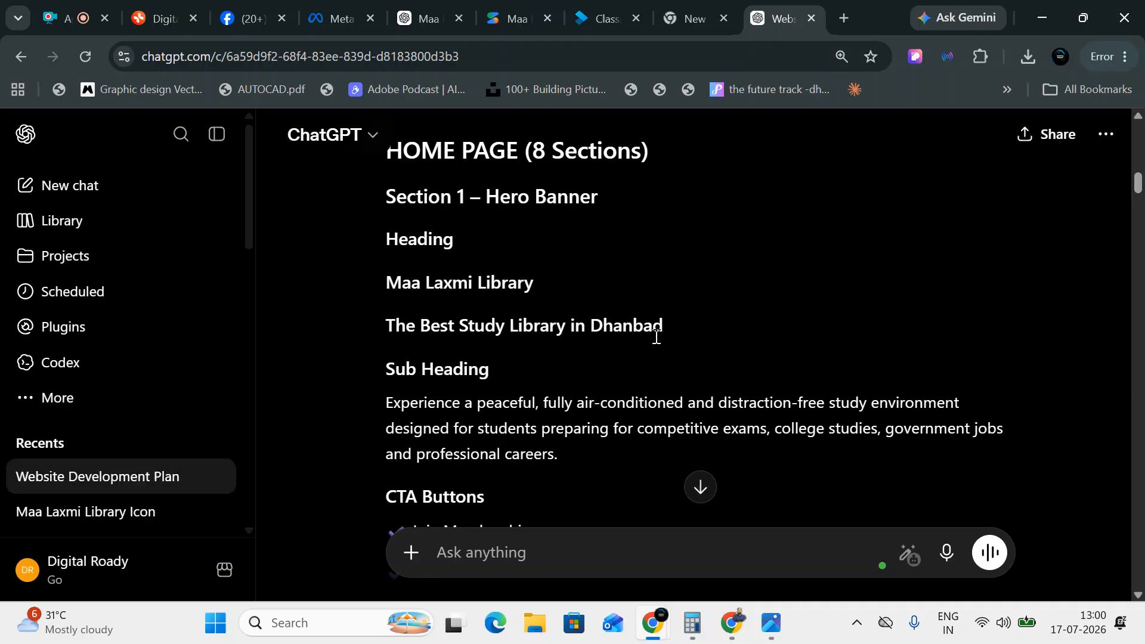
pyautogui.scroll(-2, 545, 370)
pyautogui.moveTo(394, 327); pyautogui.dragTo(550, 400)
pyautogui.scroll(-3, 549, 399)
pyautogui.scroll(-2, 533, 268)
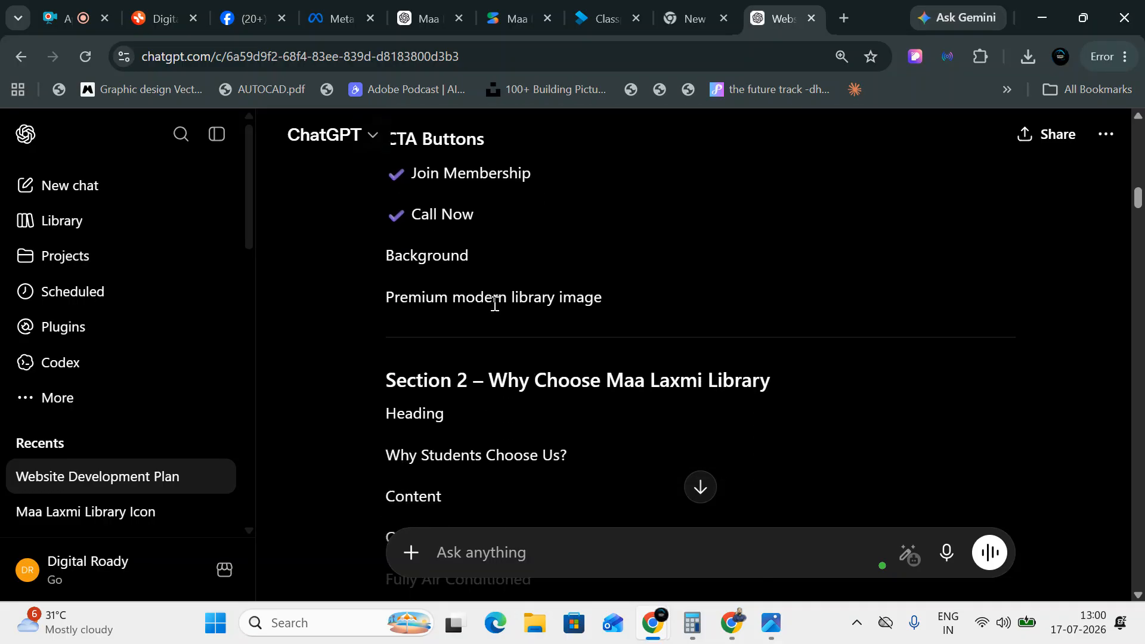
pyautogui.moveTo(380, 297); pyautogui.dragTo(616, 285)
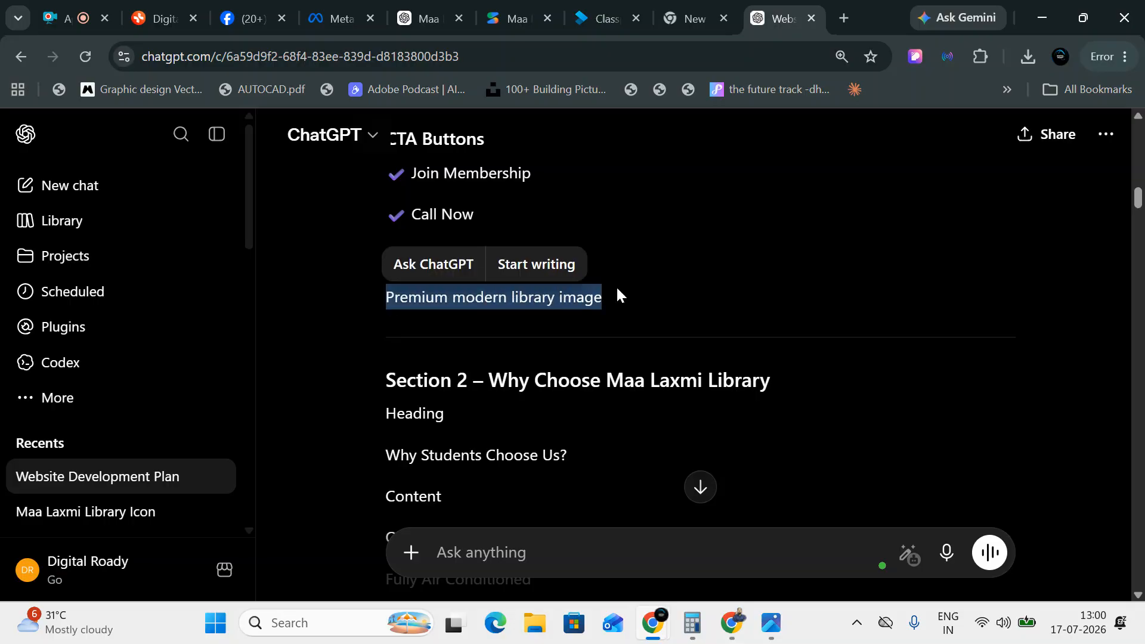
# Read the hero banner and Why Choose Maa Laxmi Library sections of the reply, highlighting their headings
pyautogui.scroll(8, 617, 292)
pyautogui.scroll(-3, 617, 292)
pyautogui.scroll(3, 617, 292)
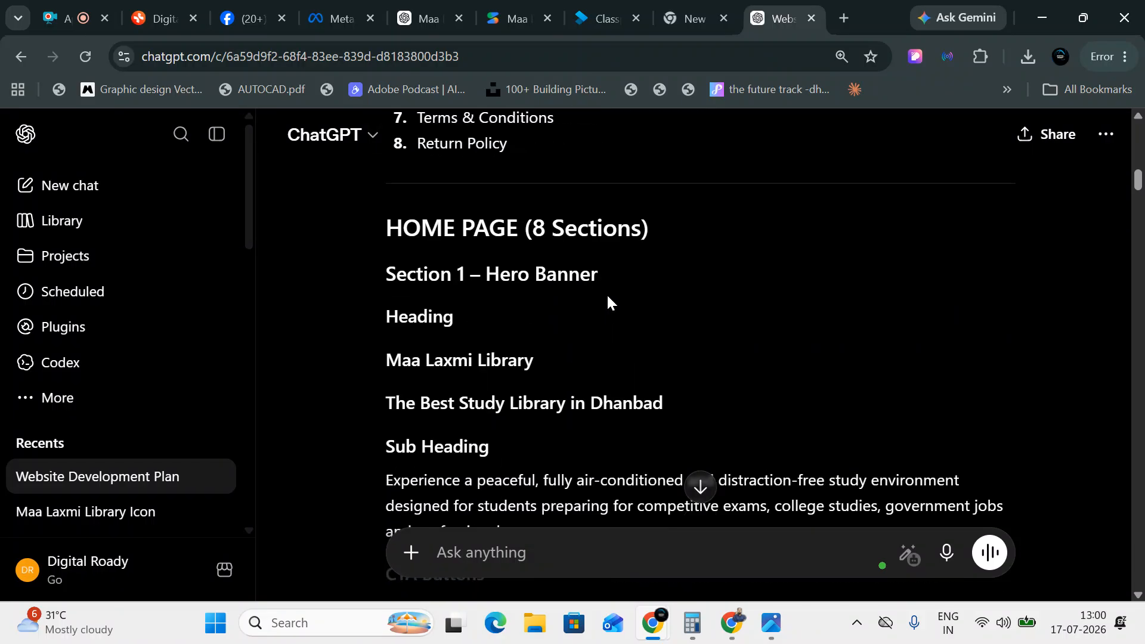
pyautogui.scroll(5, 608, 301)
pyautogui.scroll(-8, 479, 244)
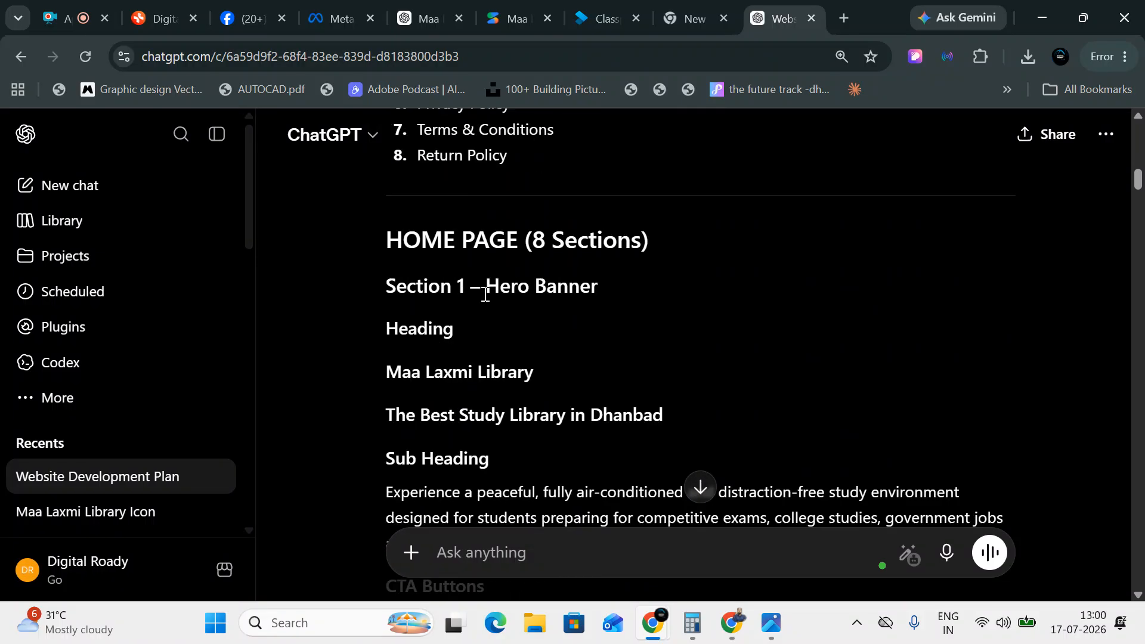
pyautogui.scroll(5, 518, 284)
pyautogui.scroll(-3, 449, 373)
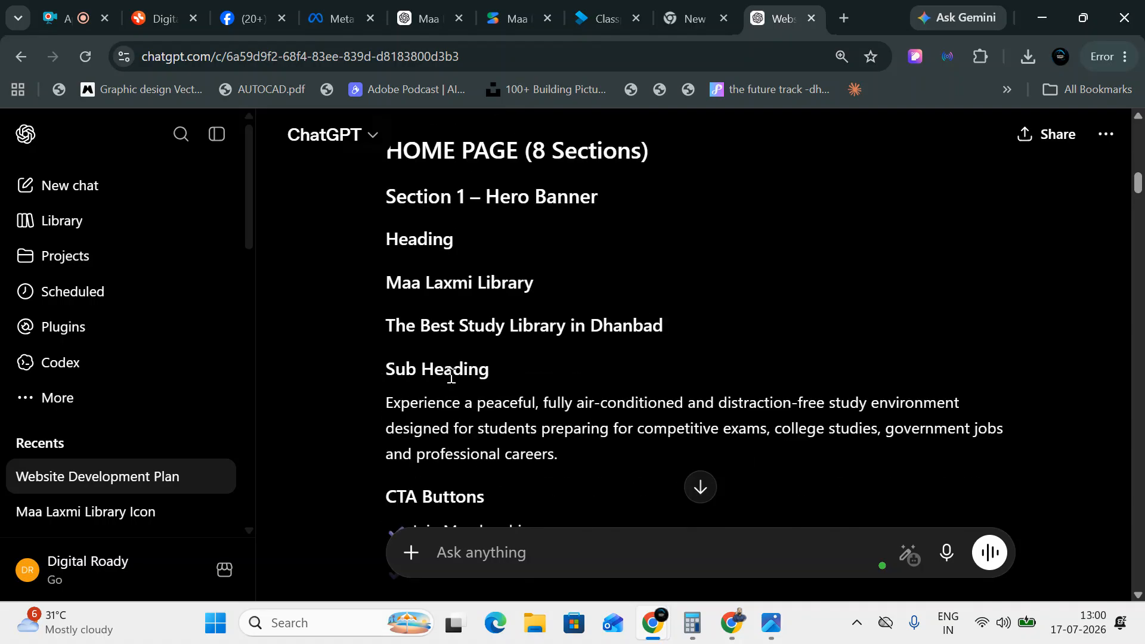
pyautogui.moveTo(471, 197); pyautogui.dragTo(646, 194)
pyautogui.scroll(-7, 631, 249)
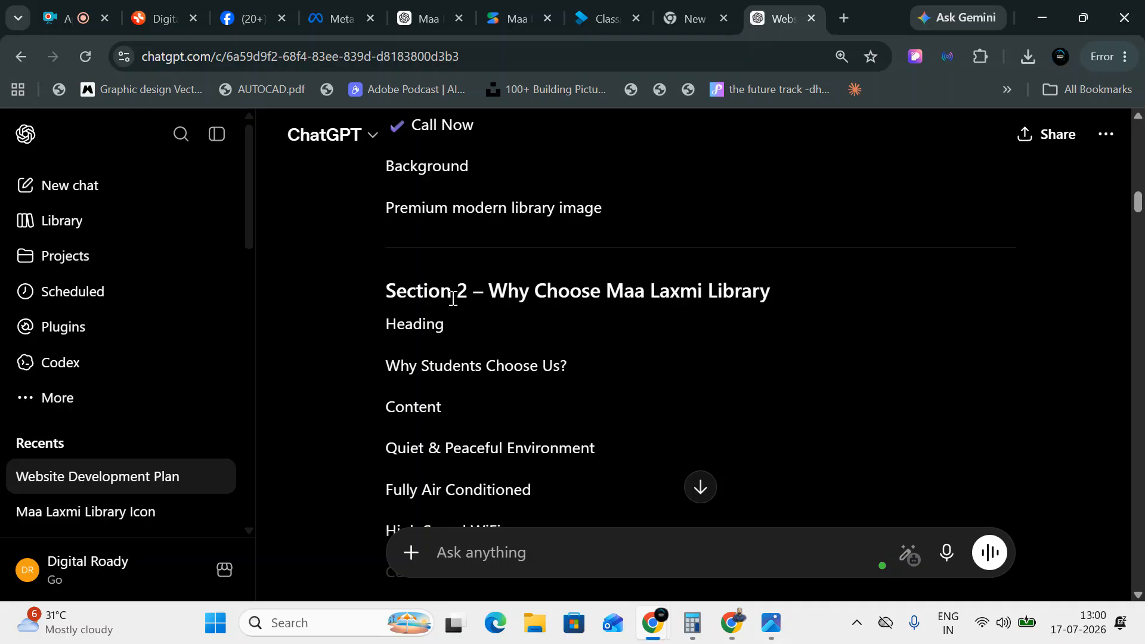
pyautogui.scroll(2, 453, 298)
pyautogui.moveTo(485, 382); pyautogui.dragTo(639, 369)
pyautogui.scroll(-3, 467, 401)
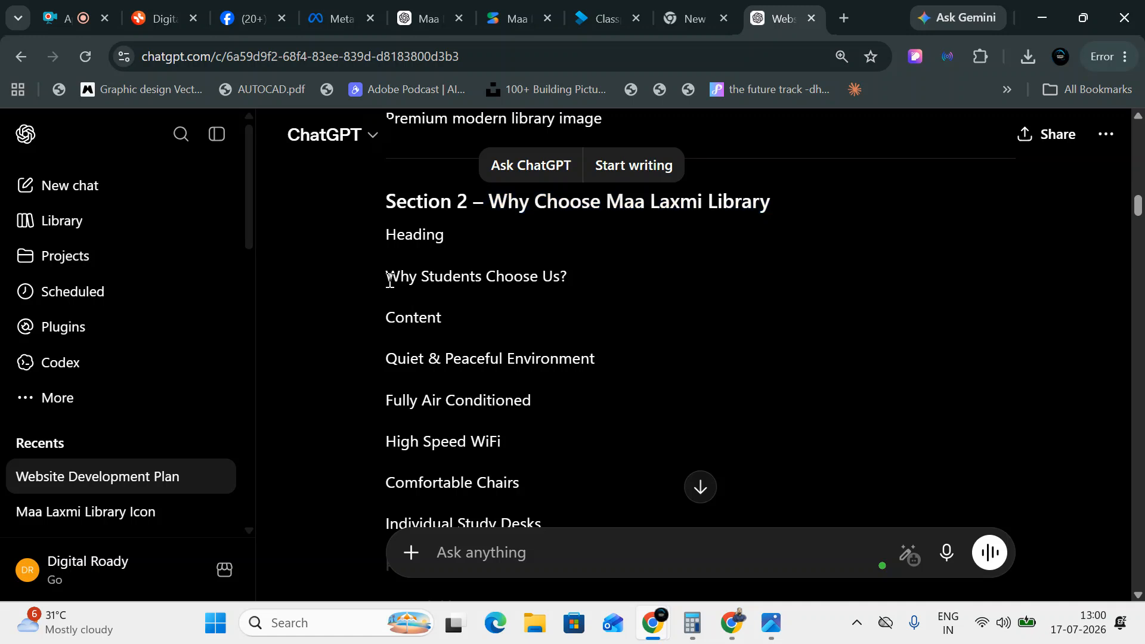
pyautogui.moveTo(388, 279); pyautogui.dragTo(582, 276)
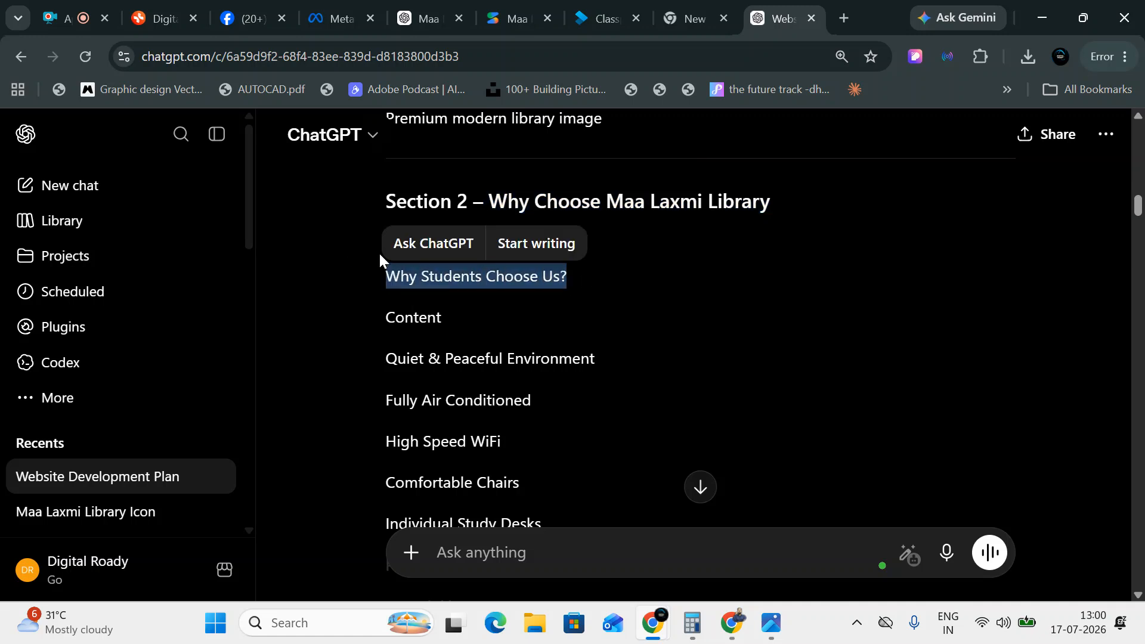
pyautogui.click(508, 325)
pyautogui.moveTo(388, 280); pyautogui.dragTo(616, 274)
pyautogui.click(478, 335)
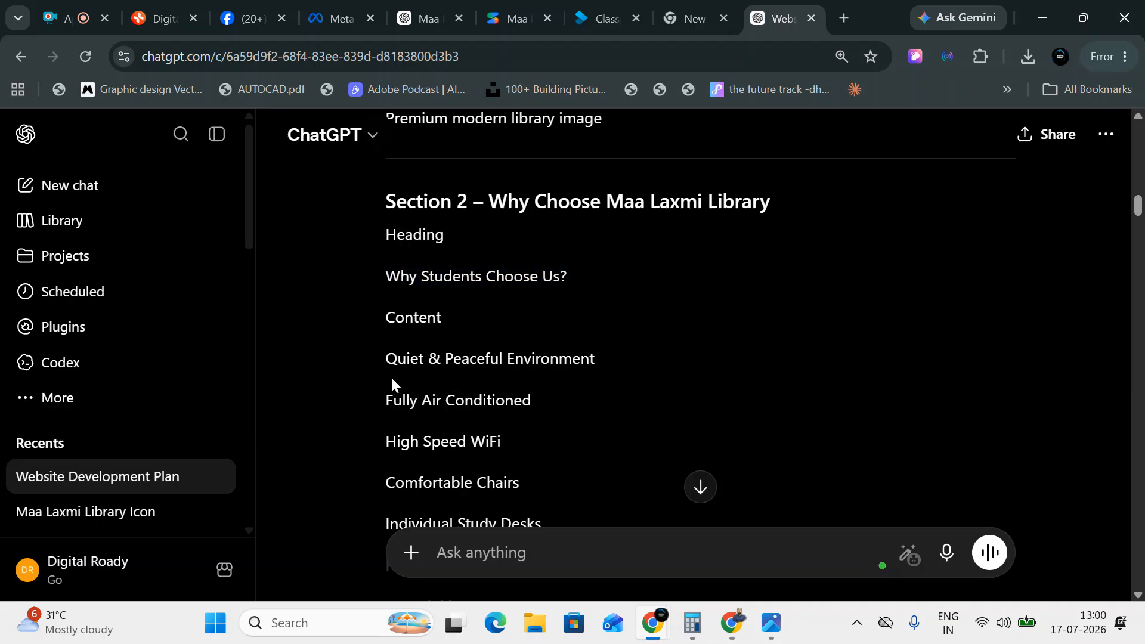
pyautogui.scroll(-3, 373, 360)
pyautogui.scroll(3, 384, 327)
pyautogui.scroll(-3, 369, 375)
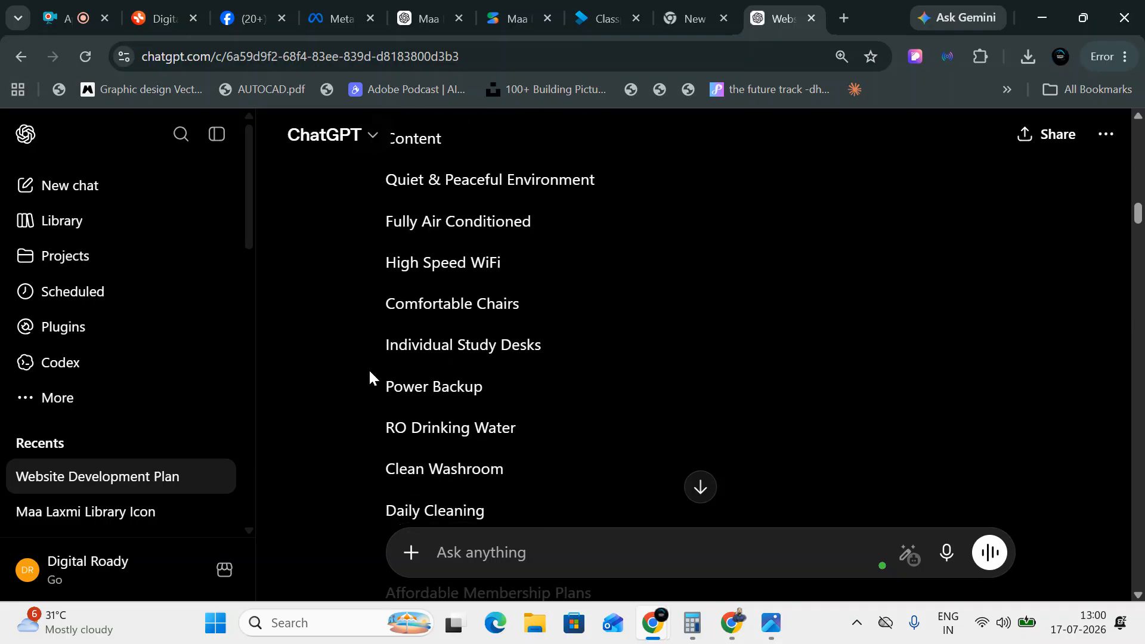
pyautogui.scroll(2, 381, 364)
# Quote the line Quiet & Peaceful Environment from the reply into a follow-up question
pyautogui.moveTo(386, 269); pyautogui.dragTo(562, 285)
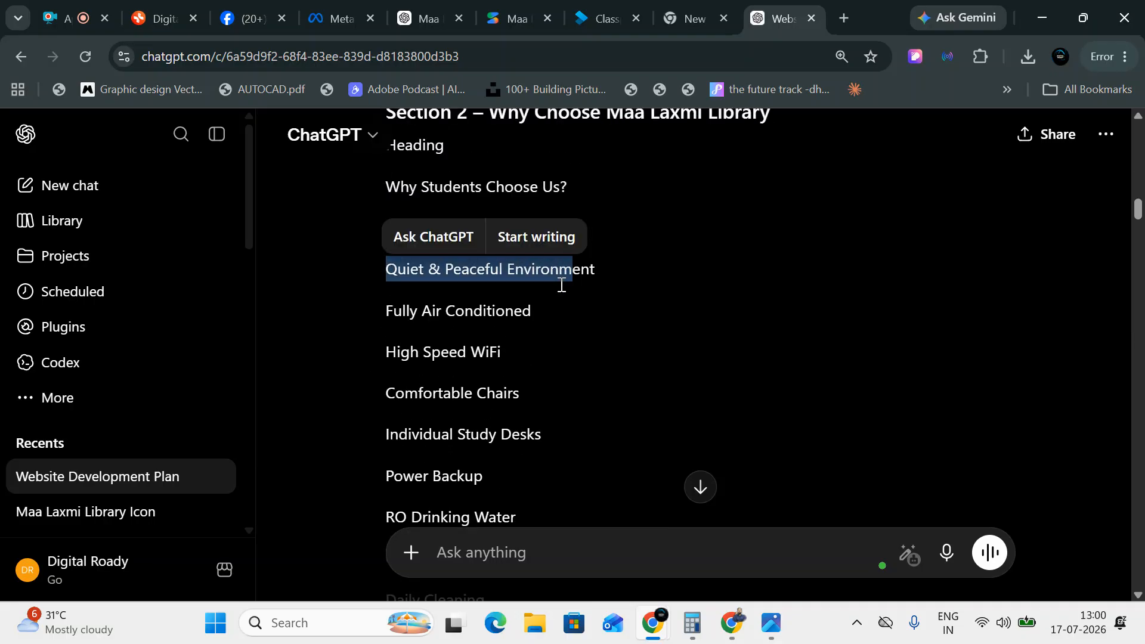
pyautogui.scroll(2, 429, 317)
pyautogui.click(412, 327)
pyautogui.scroll(-5, 444, 356)
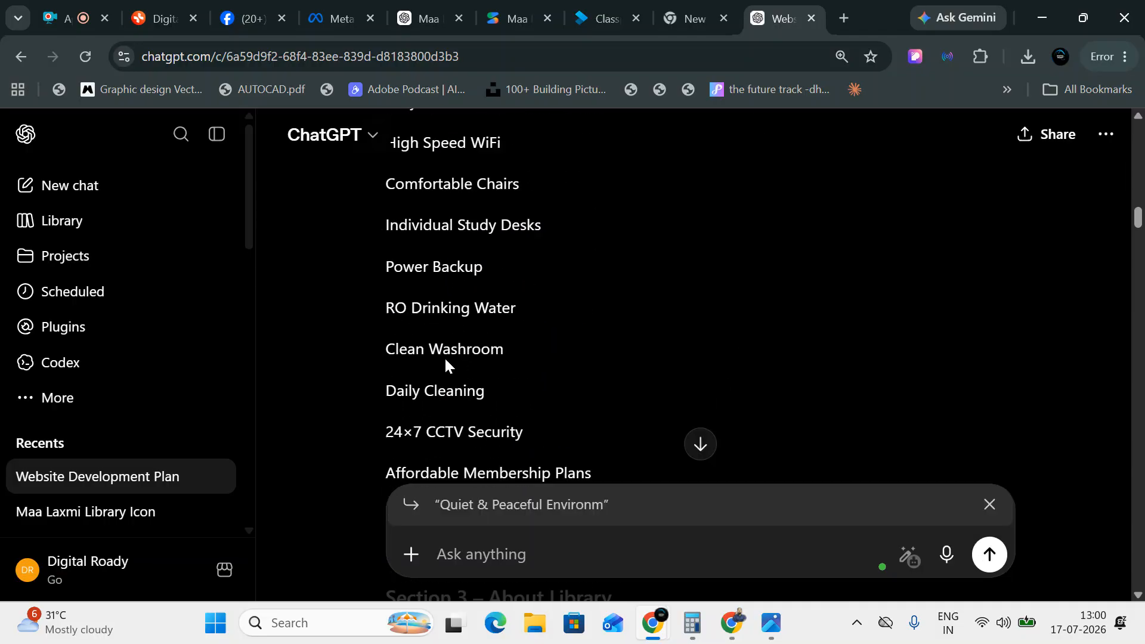
# Scroll through the remaining home page sections and the About Us page content in the reply
pyautogui.scroll(-7, 444, 356)
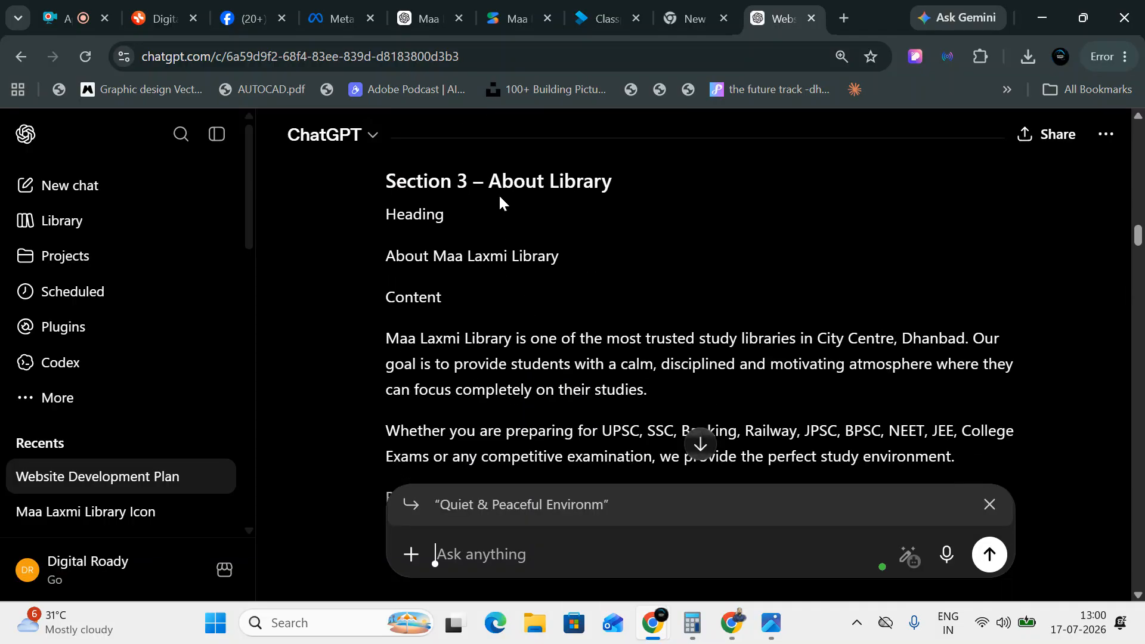
pyautogui.scroll(-8, 497, 281)
pyautogui.scroll(2, 591, 268)
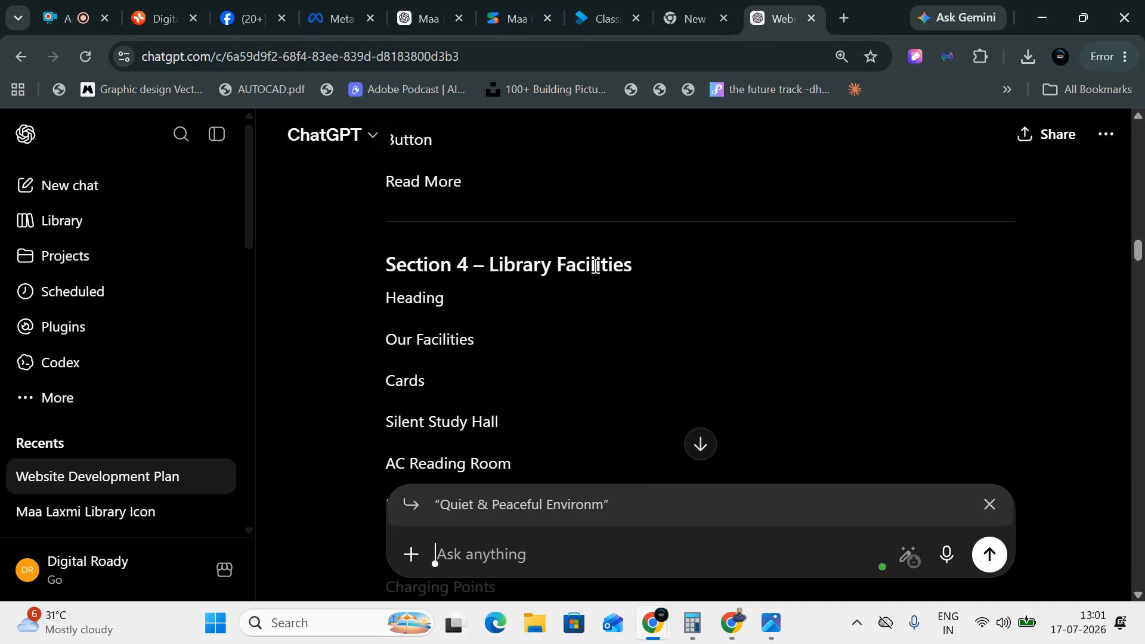
pyautogui.scroll(-10, 595, 266)
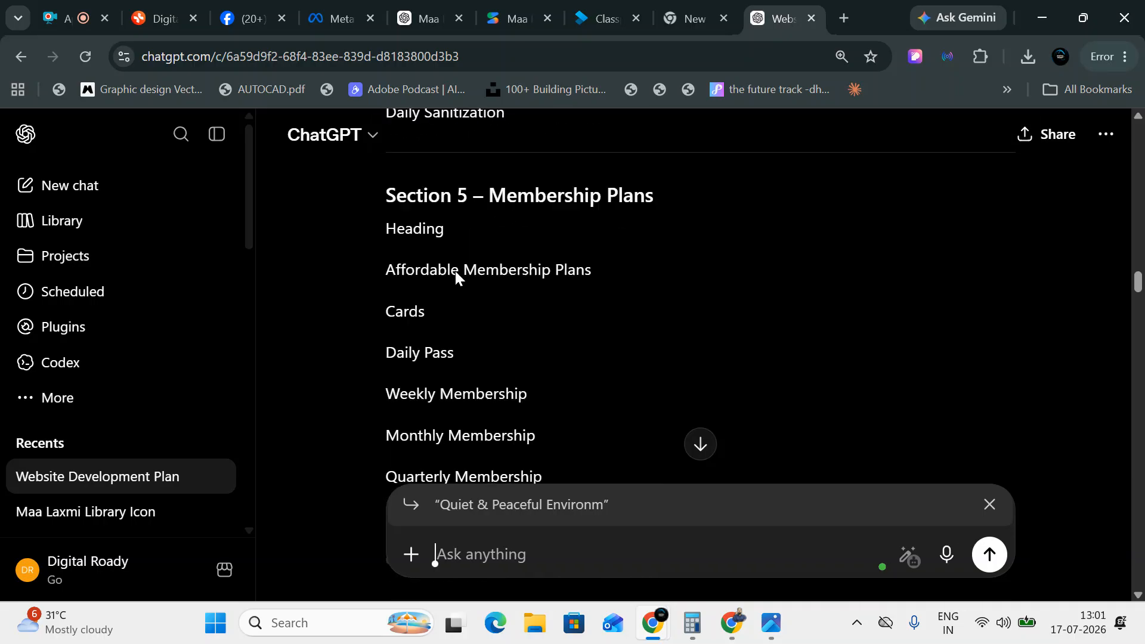
pyautogui.scroll(-3, 482, 209)
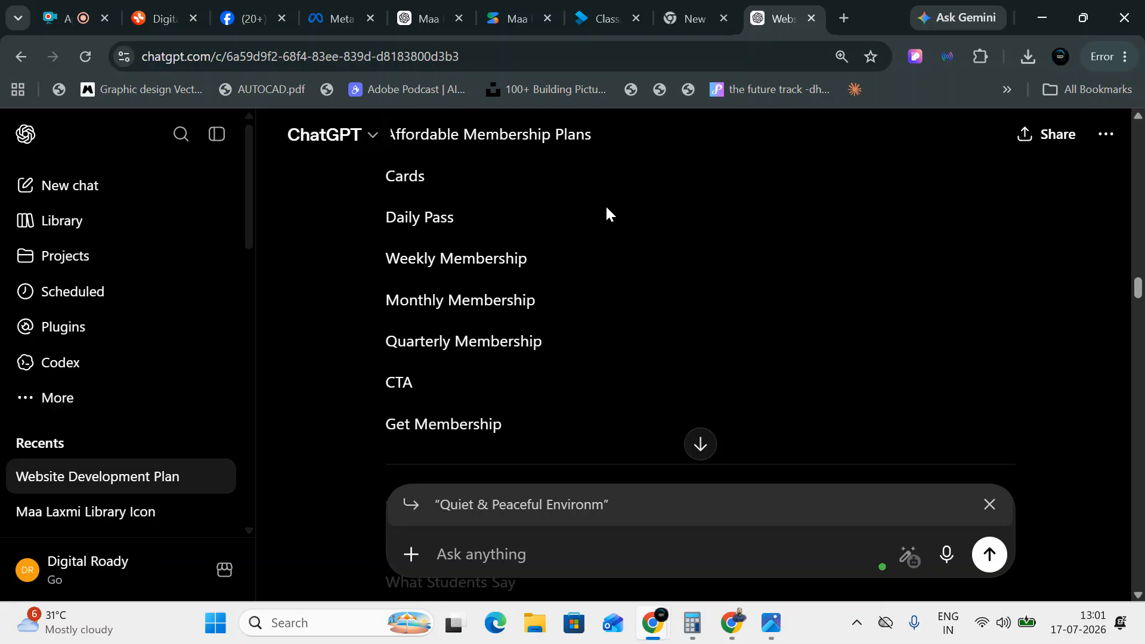
pyautogui.scroll(4, 606, 212)
pyautogui.scroll(-6, 598, 223)
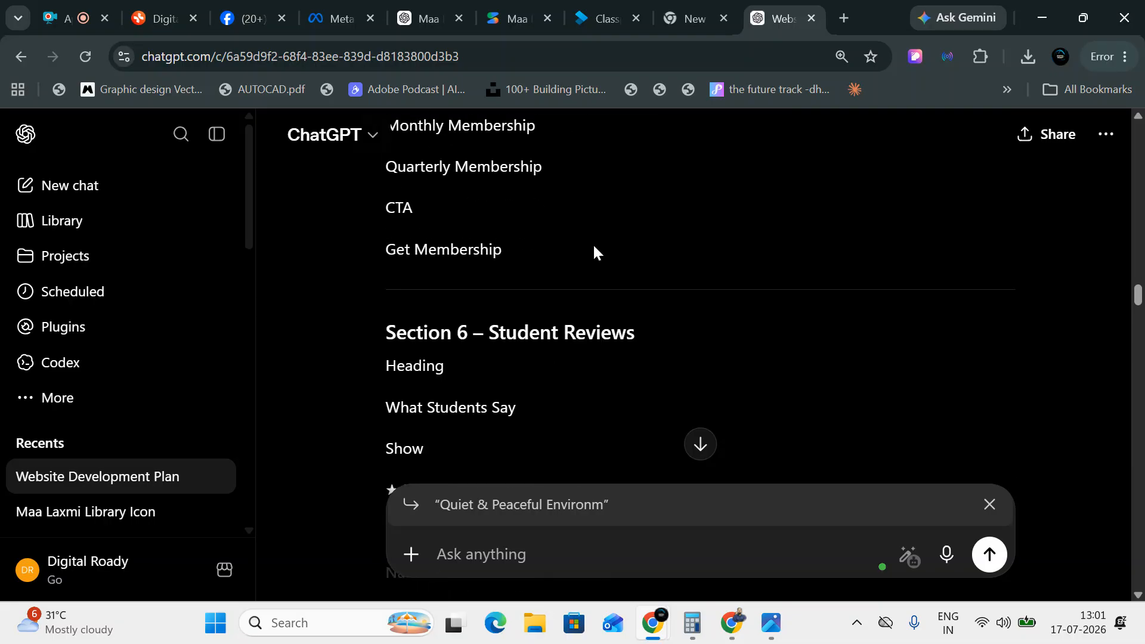
pyautogui.scroll(-15, 594, 248)
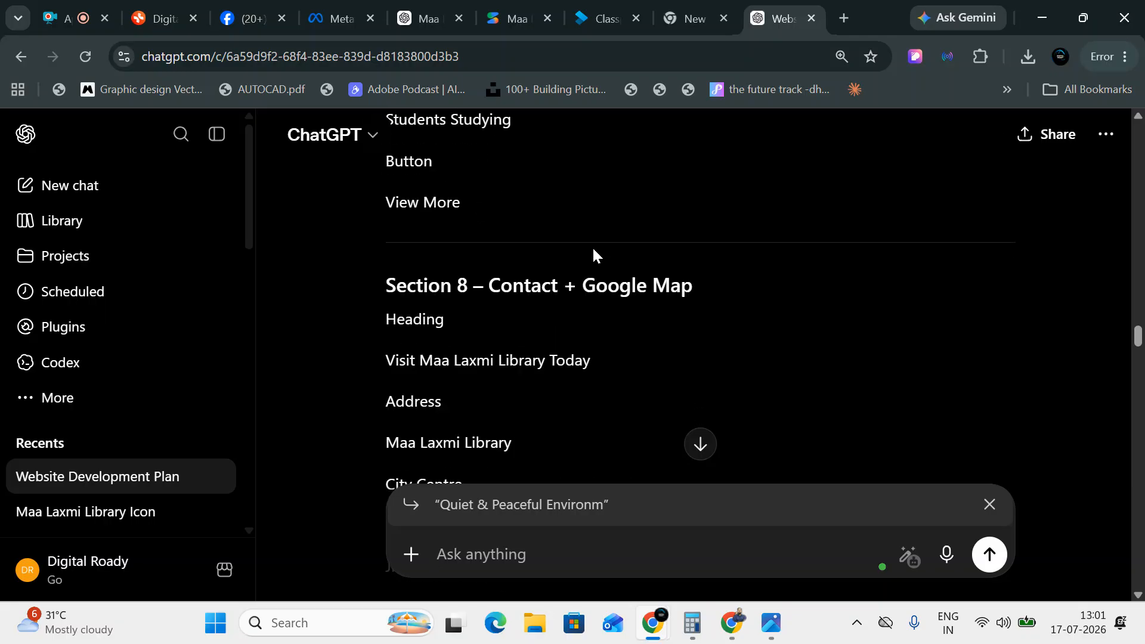
pyautogui.scroll(-10, 589, 248)
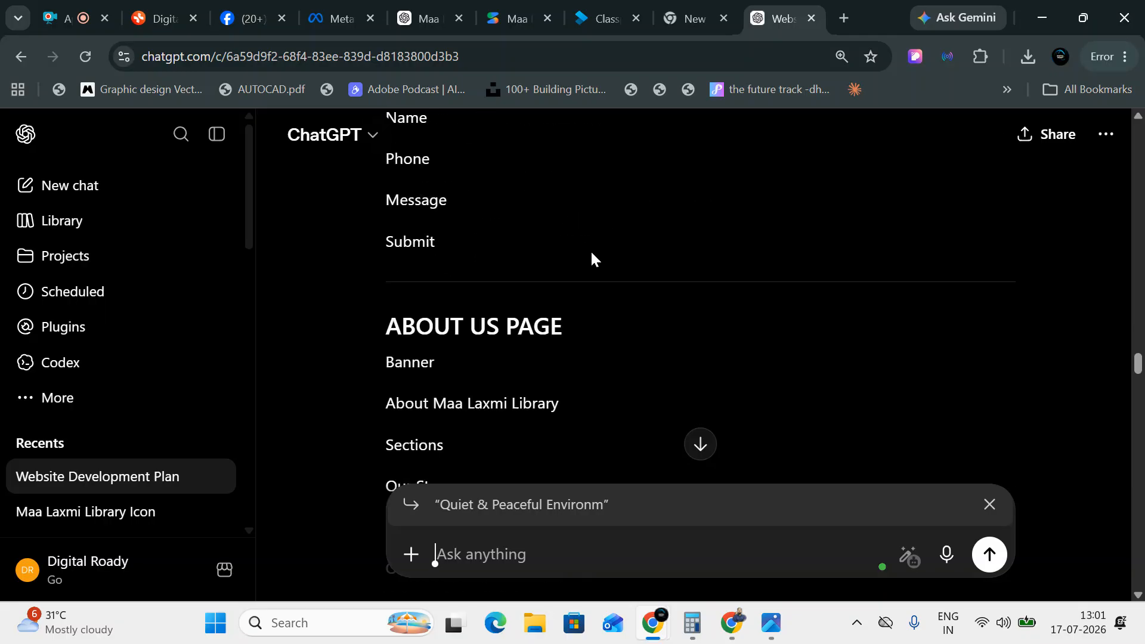
pyautogui.scroll(-4, 592, 258)
pyautogui.scroll(5, 592, 258)
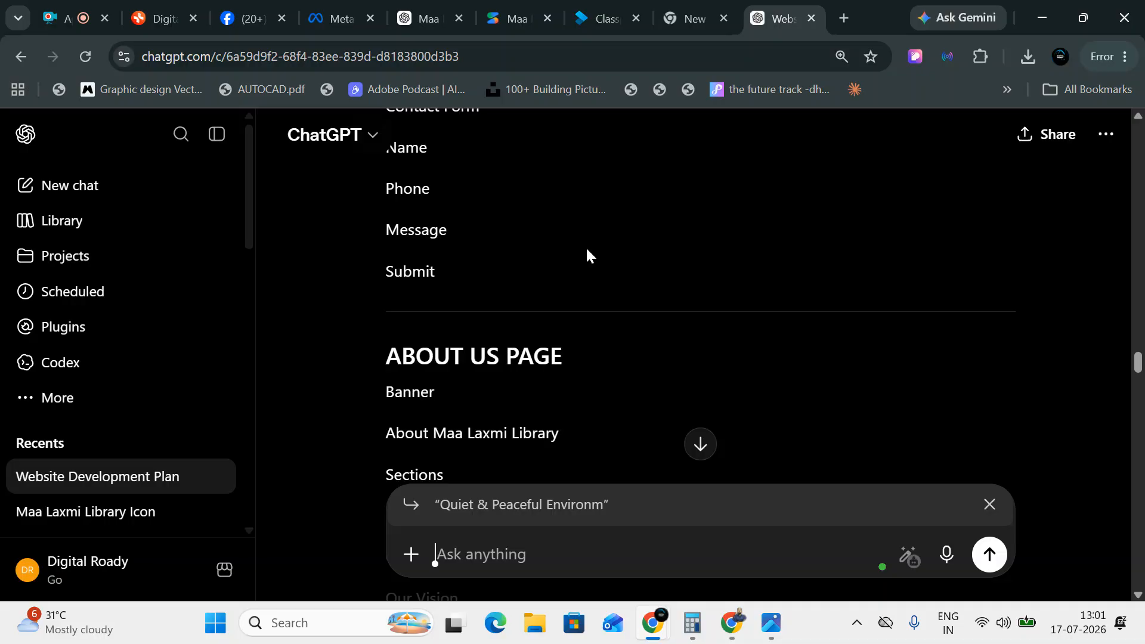
pyautogui.scroll(-3, 591, 250)
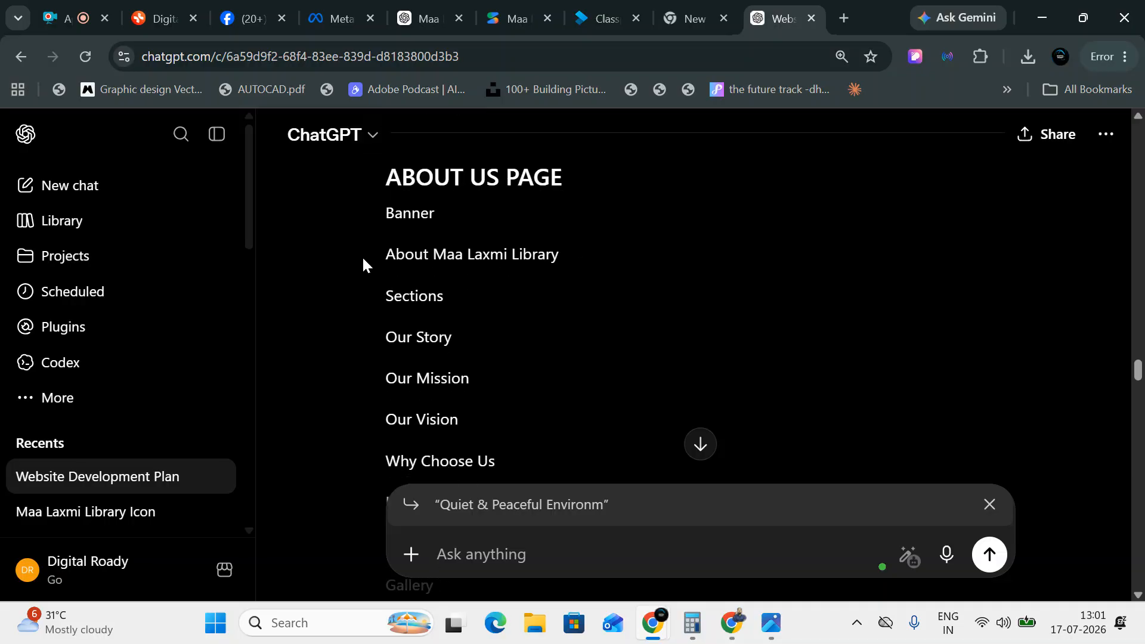
pyautogui.moveTo(386, 256); pyautogui.dragTo(547, 248)
pyautogui.scroll(-8, 552, 301)
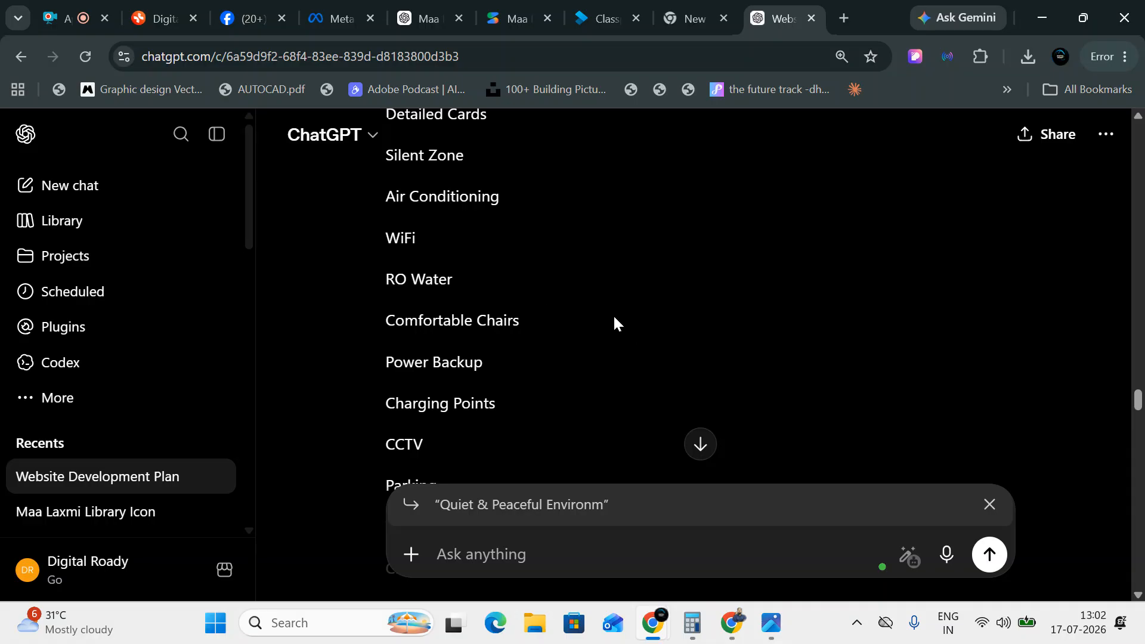
# Create a new page titled Home and publish it
pyautogui.click(737, 632)
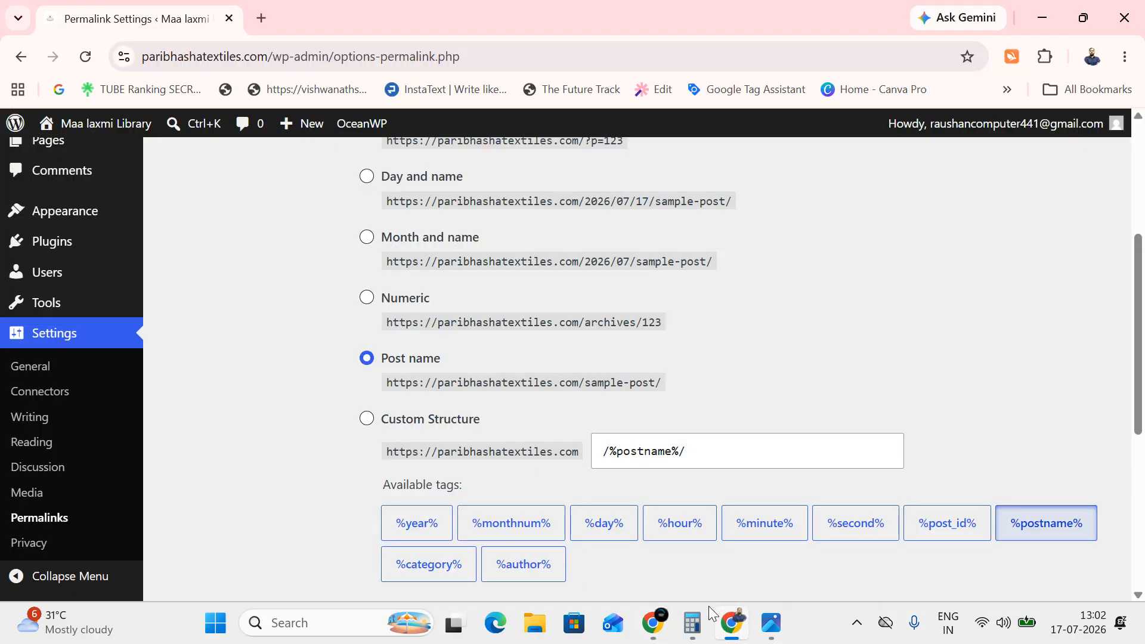
pyautogui.scroll(4, 280, 331)
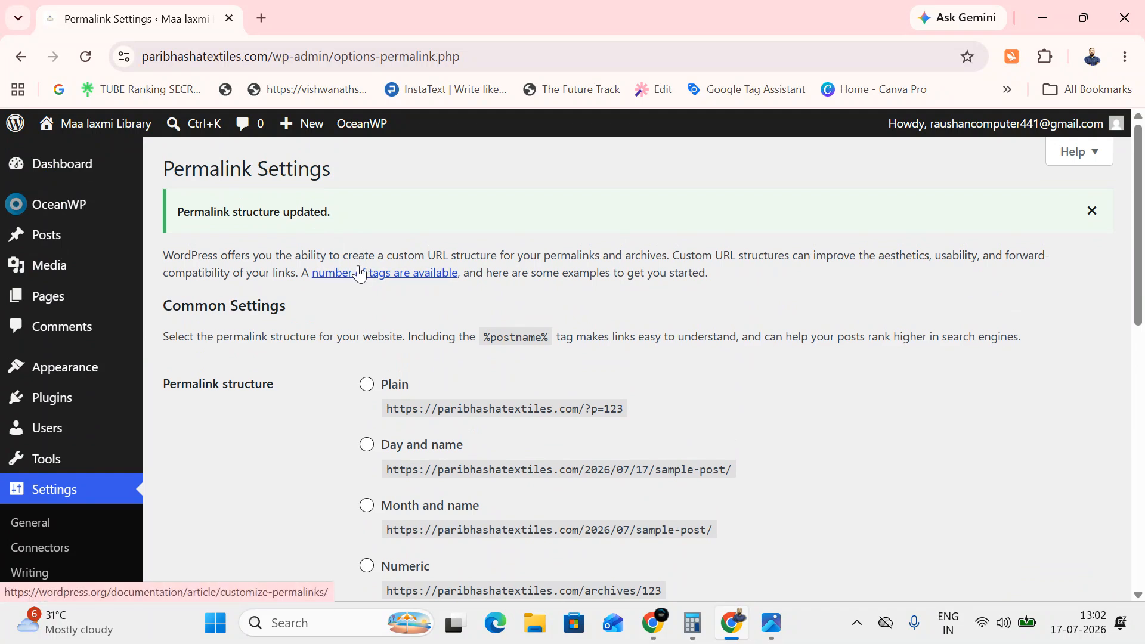
pyautogui.moveTo(99, 244)
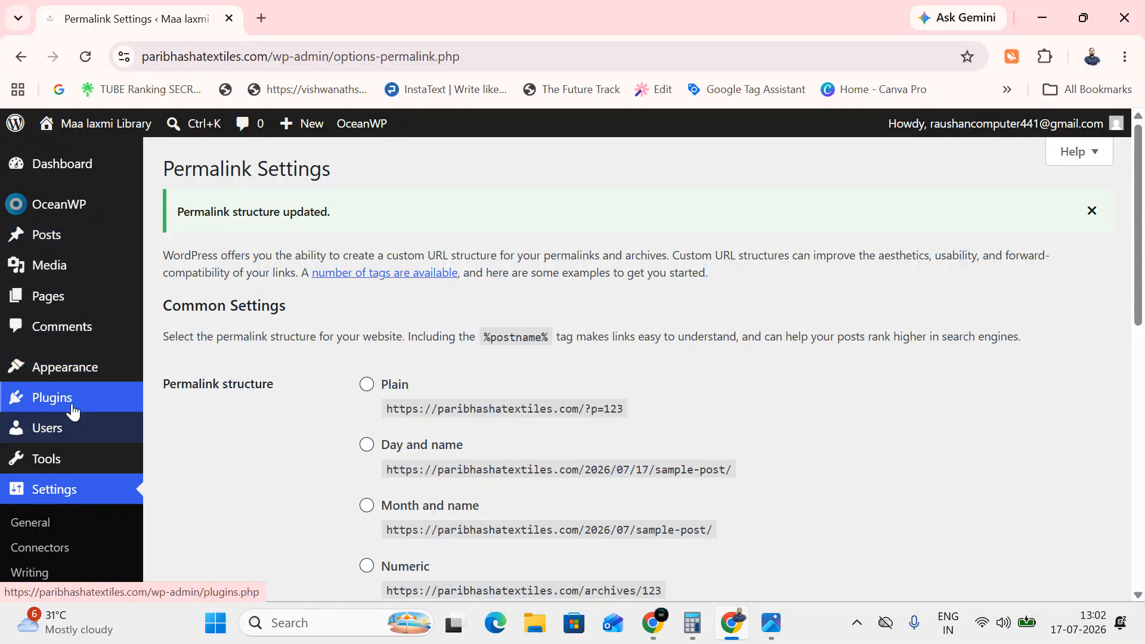
pyautogui.moveTo(73, 409)
pyautogui.moveTo(81, 295)
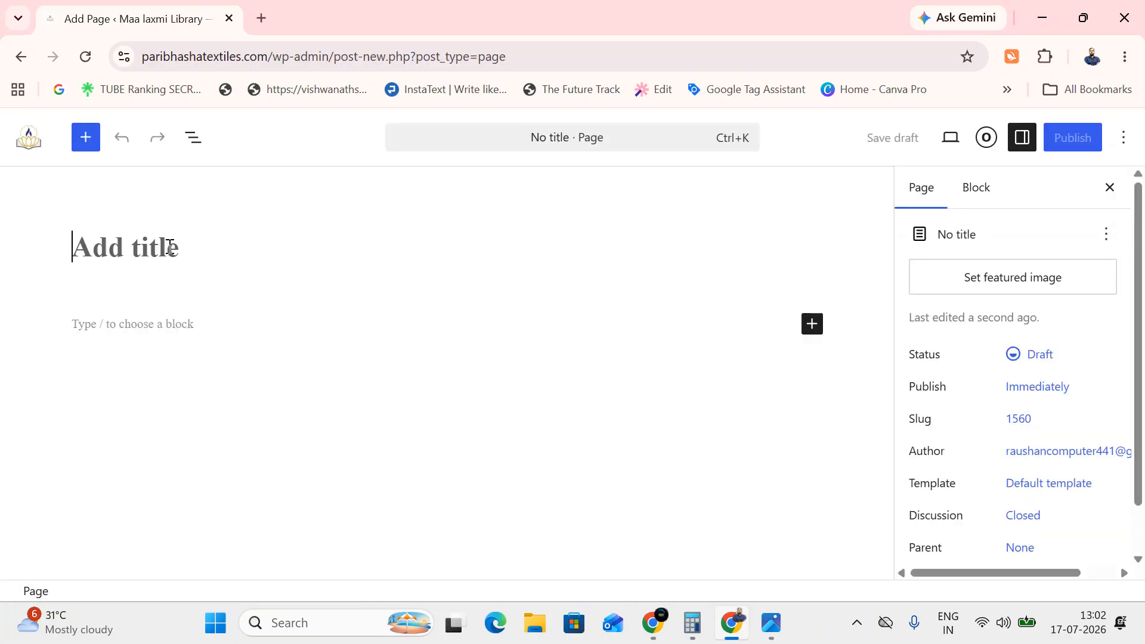
pyautogui.write('Home')
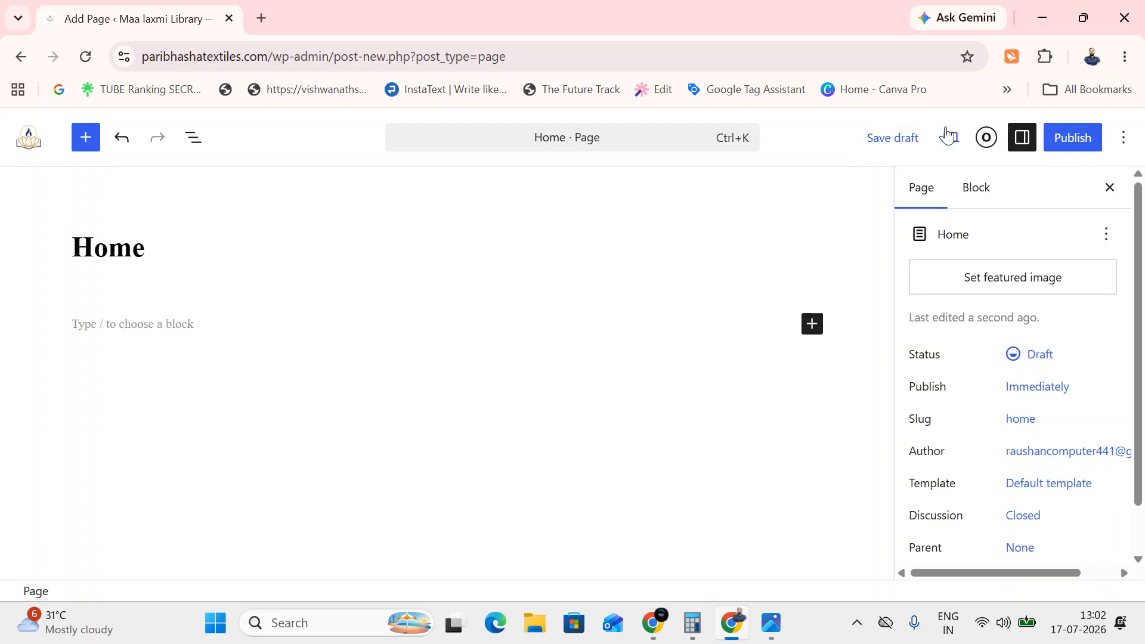
pyautogui.click(1059, 140)
pyautogui.click(1061, 144)
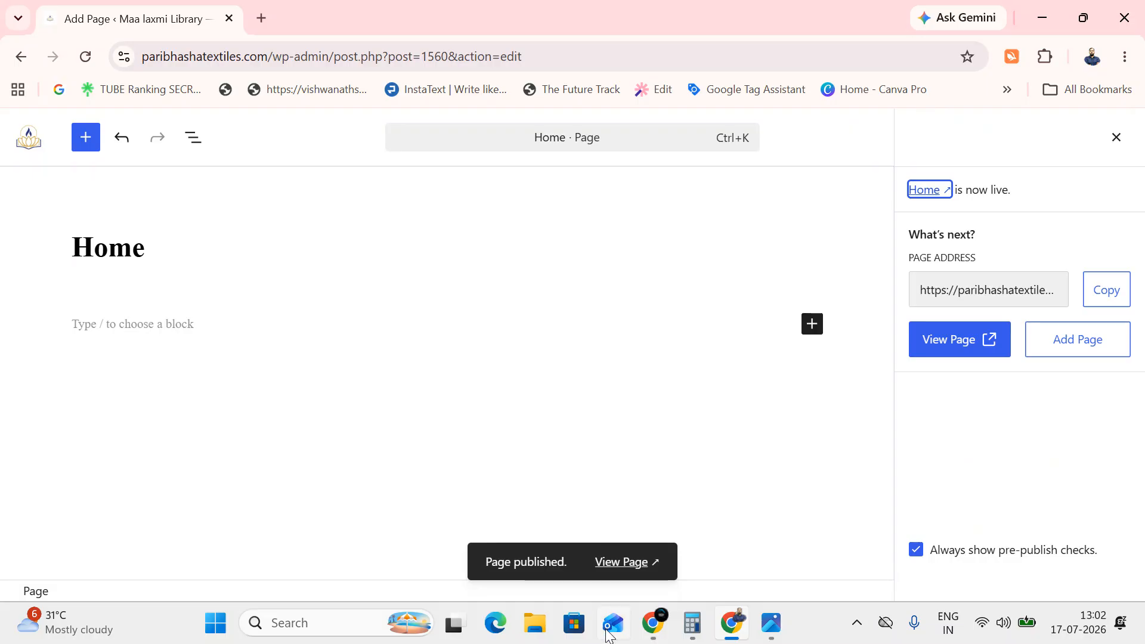
pyautogui.moveTo(653, 623)
pyautogui.click(551, 556)
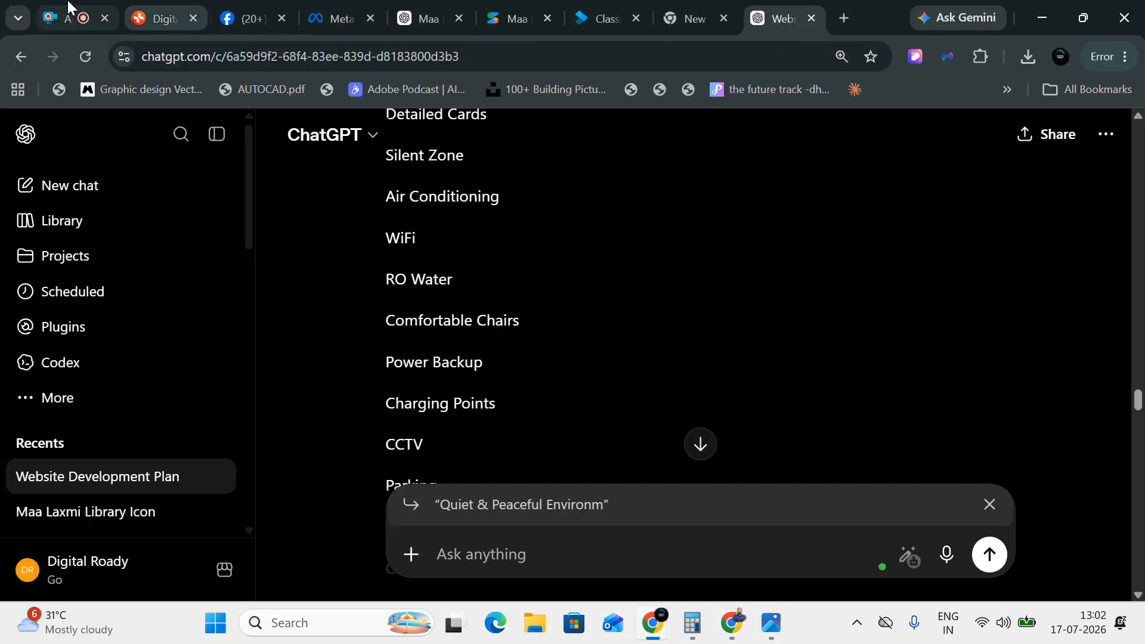
pyautogui.click(69, 6)
pyautogui.click(879, 424)
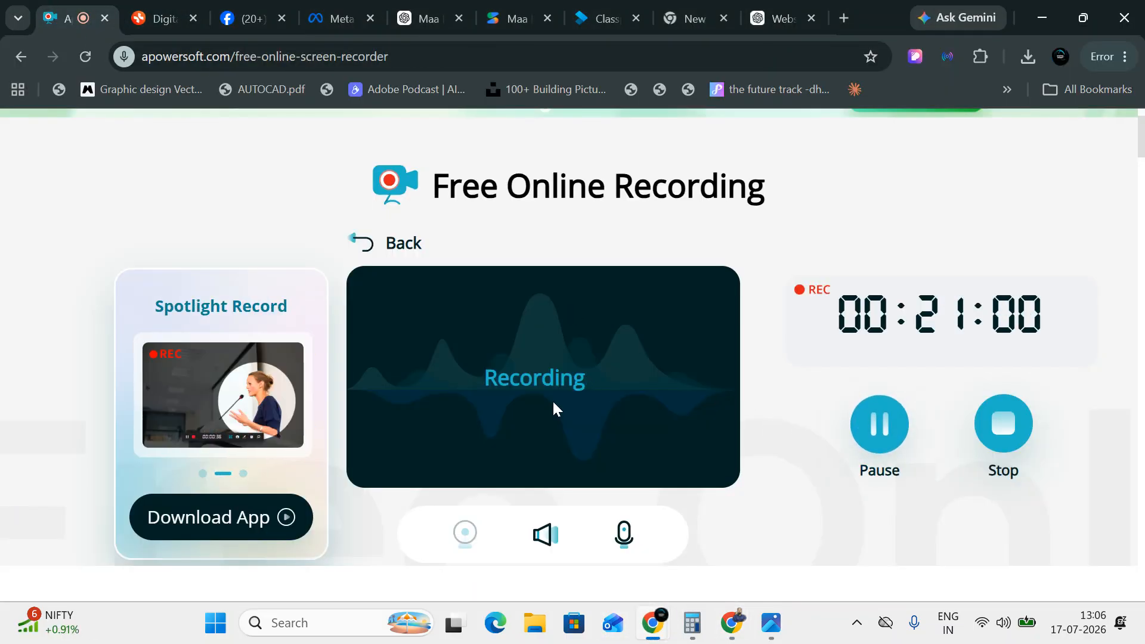
pyautogui.click(738, 618)
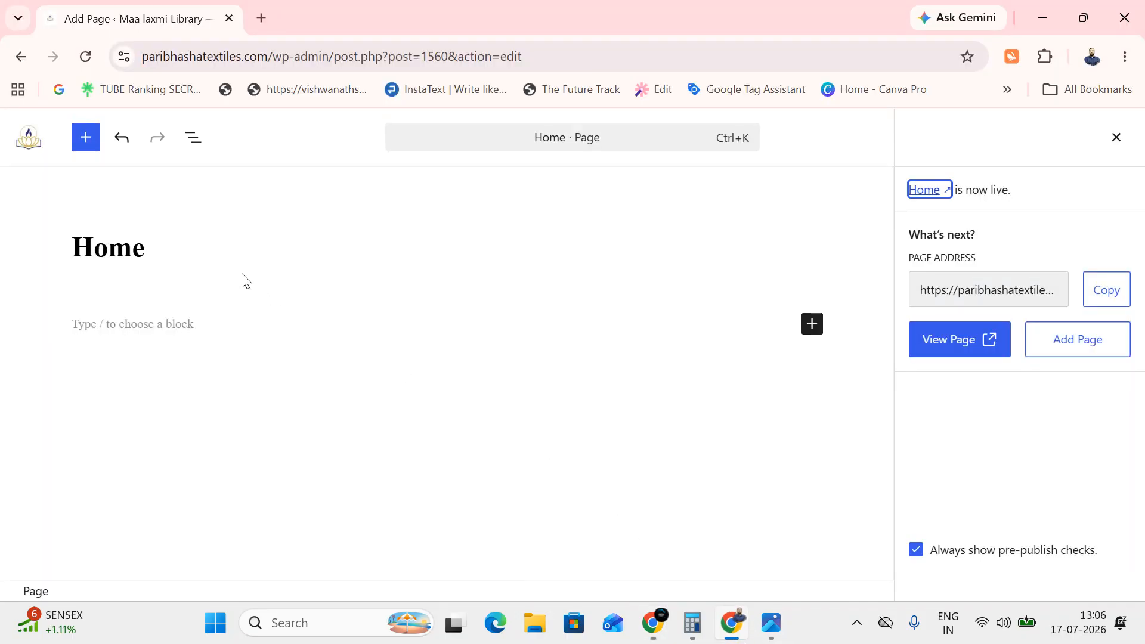
# View the published Home page on the live site
pyautogui.click(960, 346)
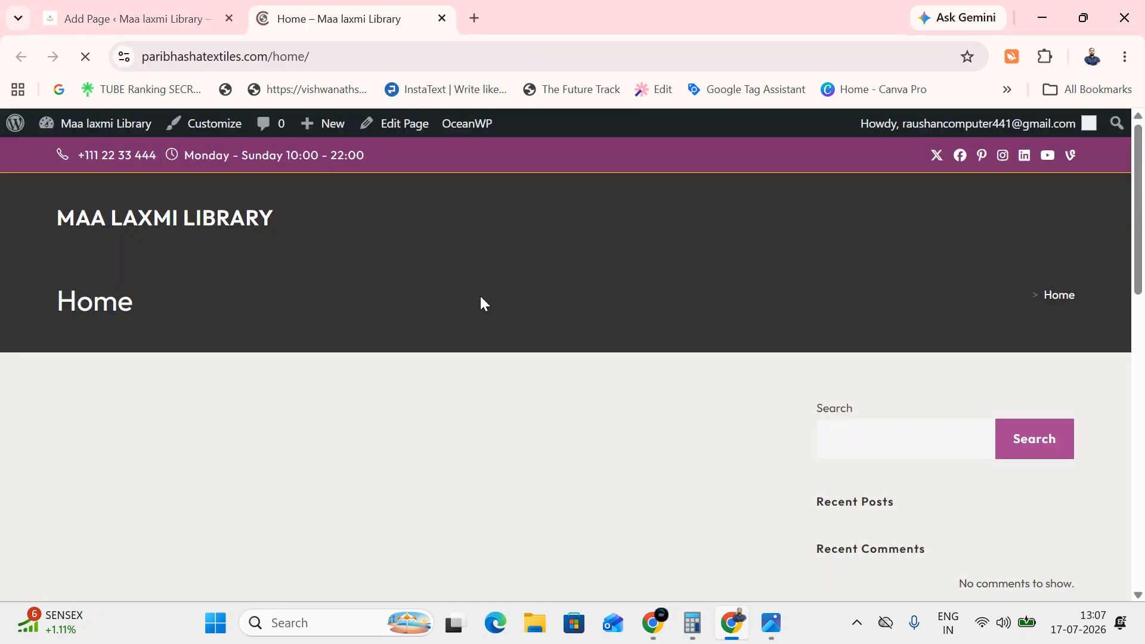
pyautogui.scroll(-3, 441, 331)
pyautogui.scroll(3, 403, 340)
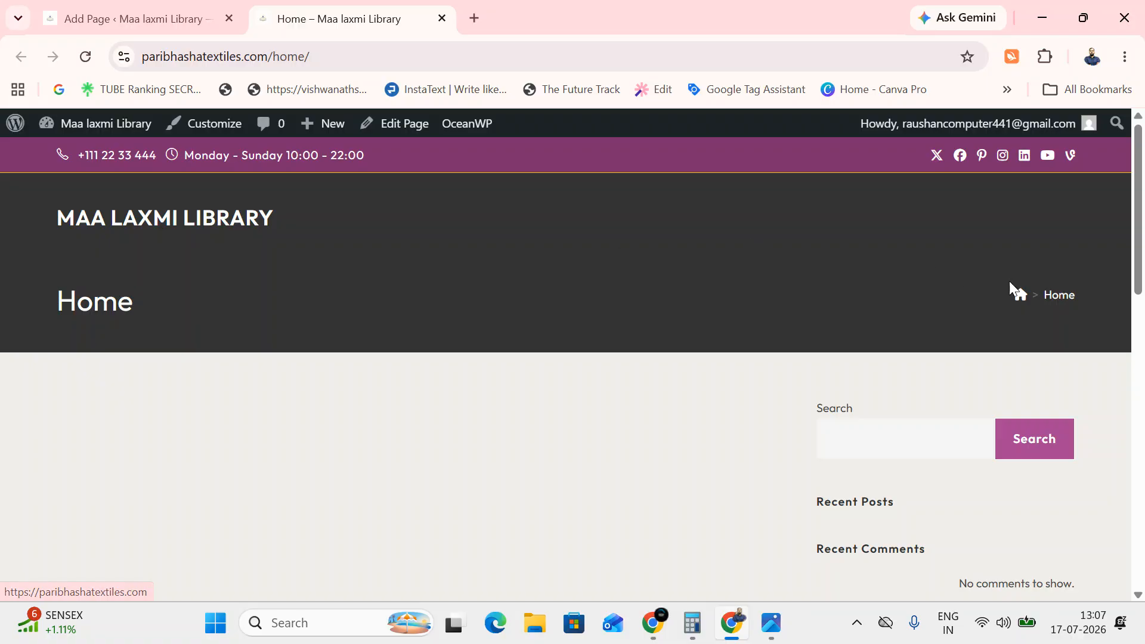
pyautogui.scroll(-3, 1012, 399)
pyautogui.scroll(3, 490, 281)
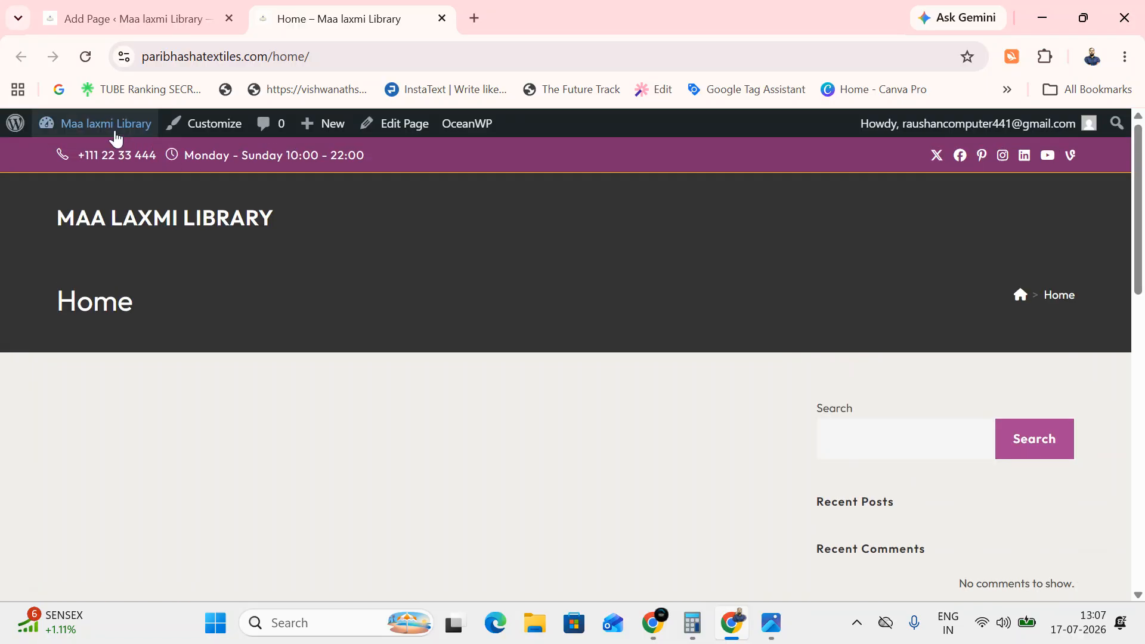
# Search the plugin directory for duplicate page, then install and activate the Duplicate Page plugin
pyautogui.moveTo(106, 125)
pyautogui.click(107, 150)
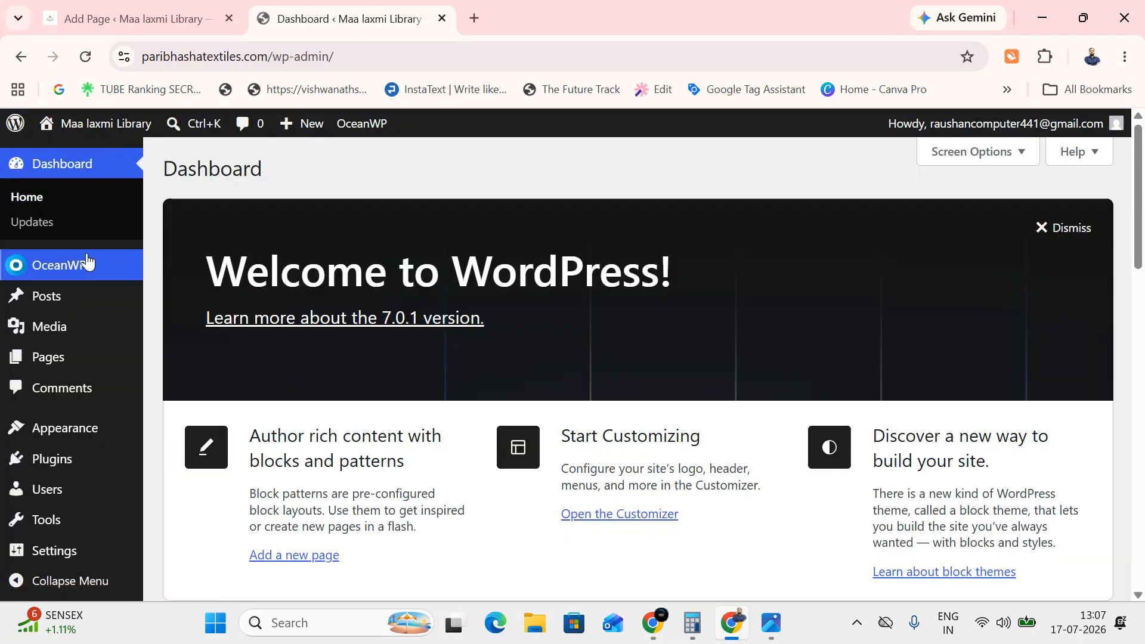
pyautogui.scroll(-3, 90, 310)
pyautogui.moveTo(66, 351)
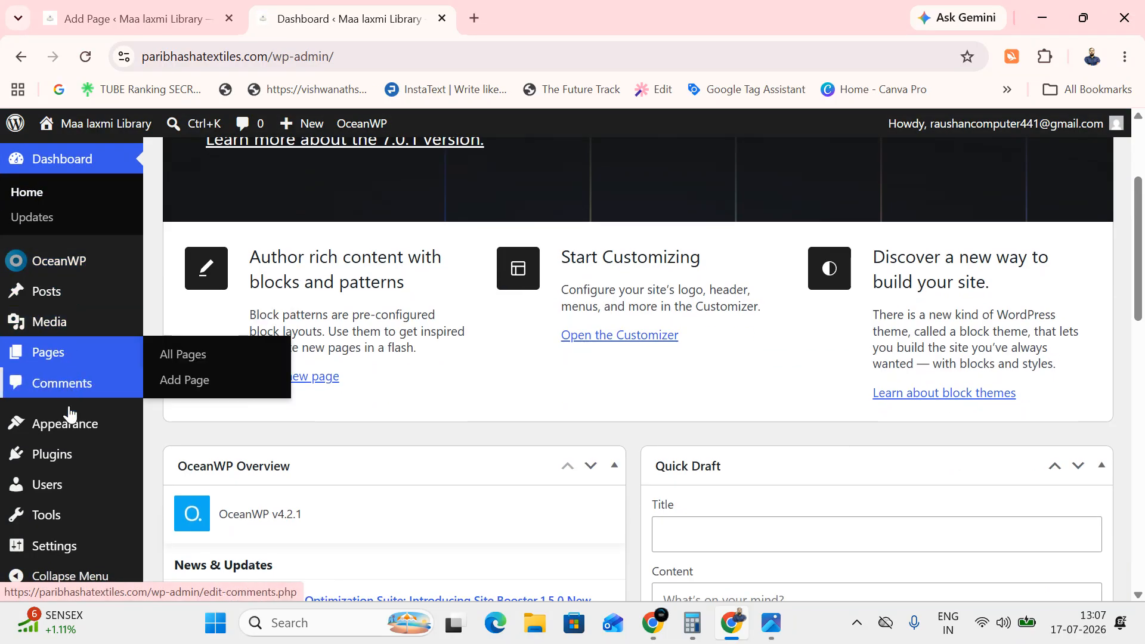
pyautogui.moveTo(69, 458)
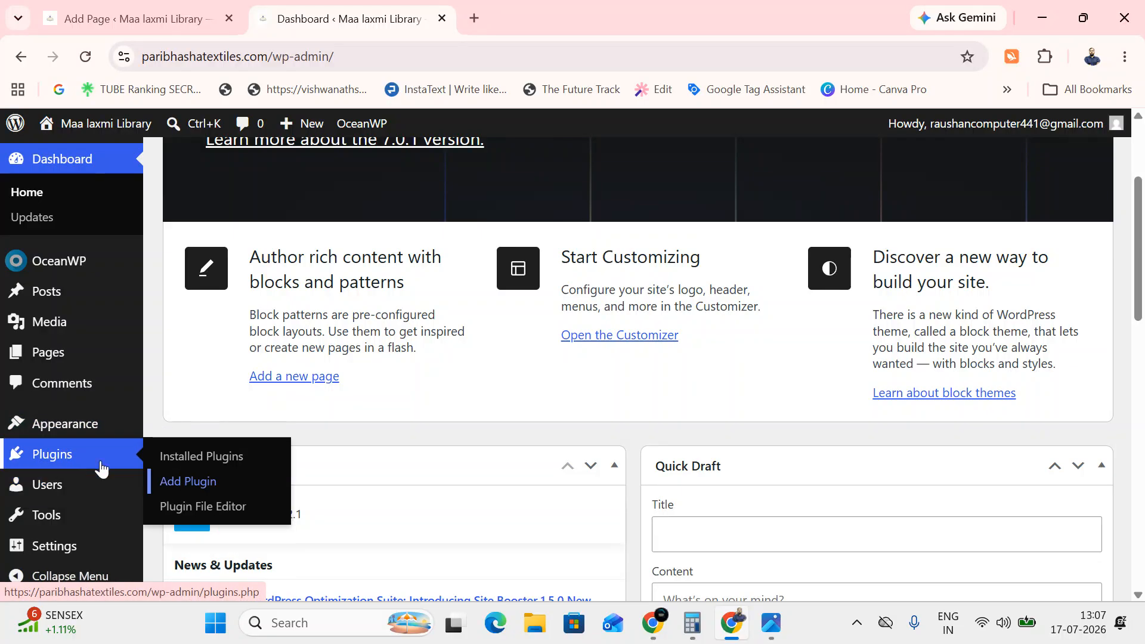
pyautogui.click(215, 480)
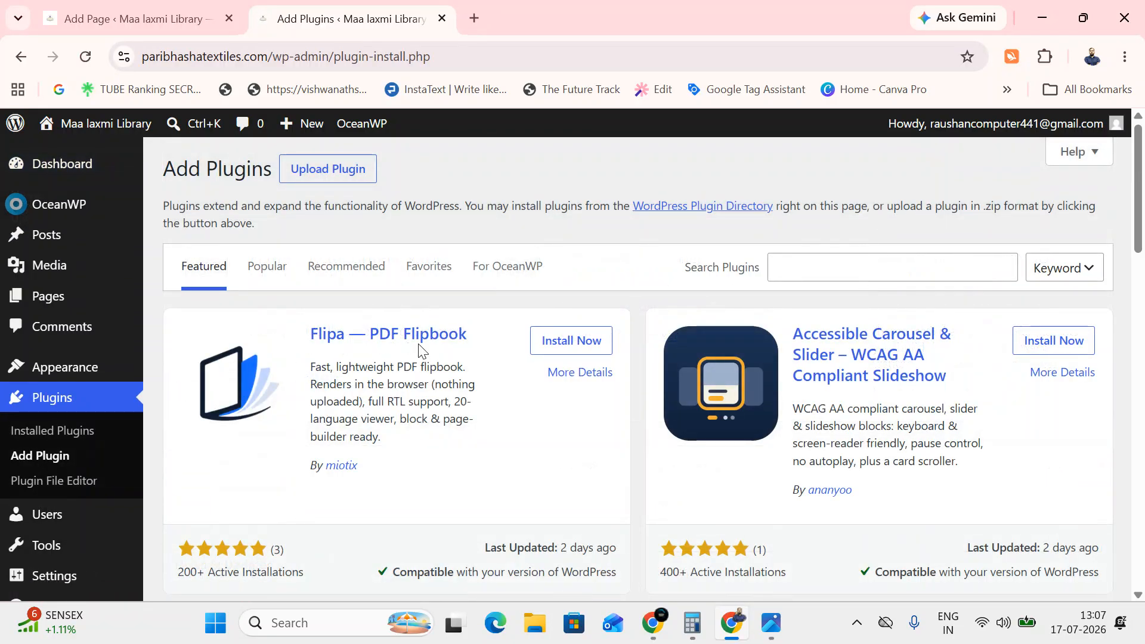
pyautogui.click(826, 273)
pyautogui.write('d')
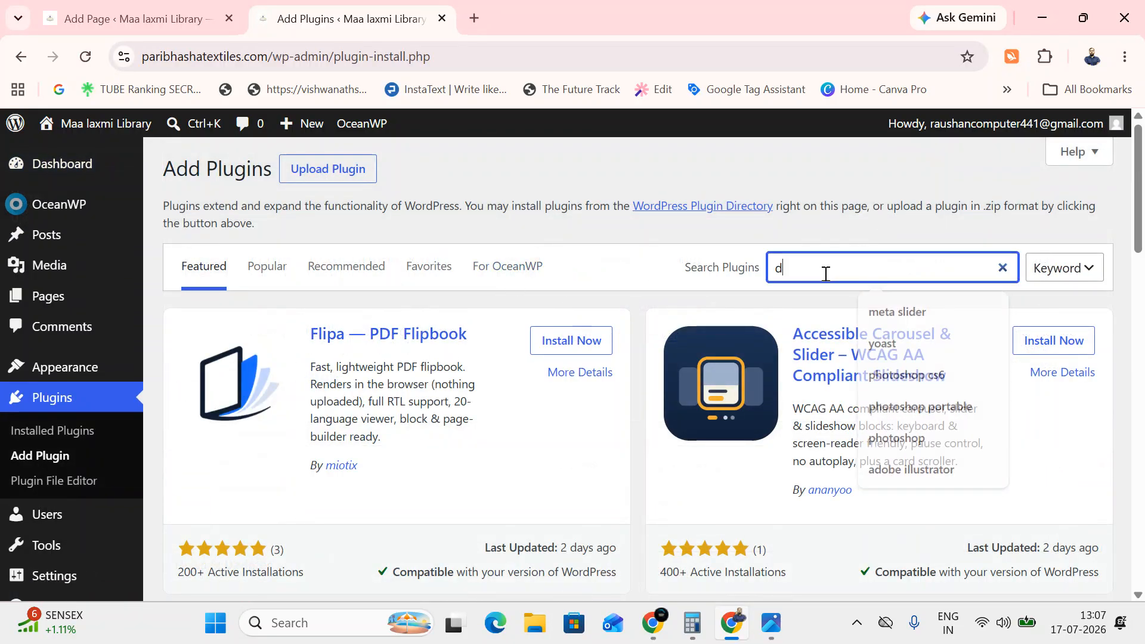
pyautogui.write('uplicate')
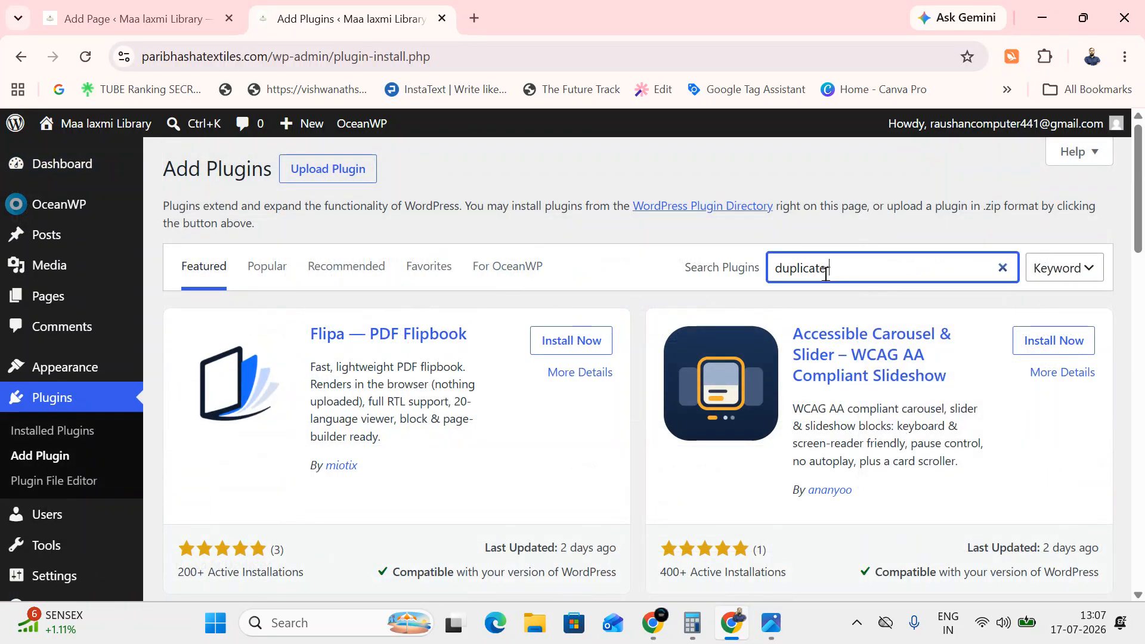
pyautogui.write(' page')
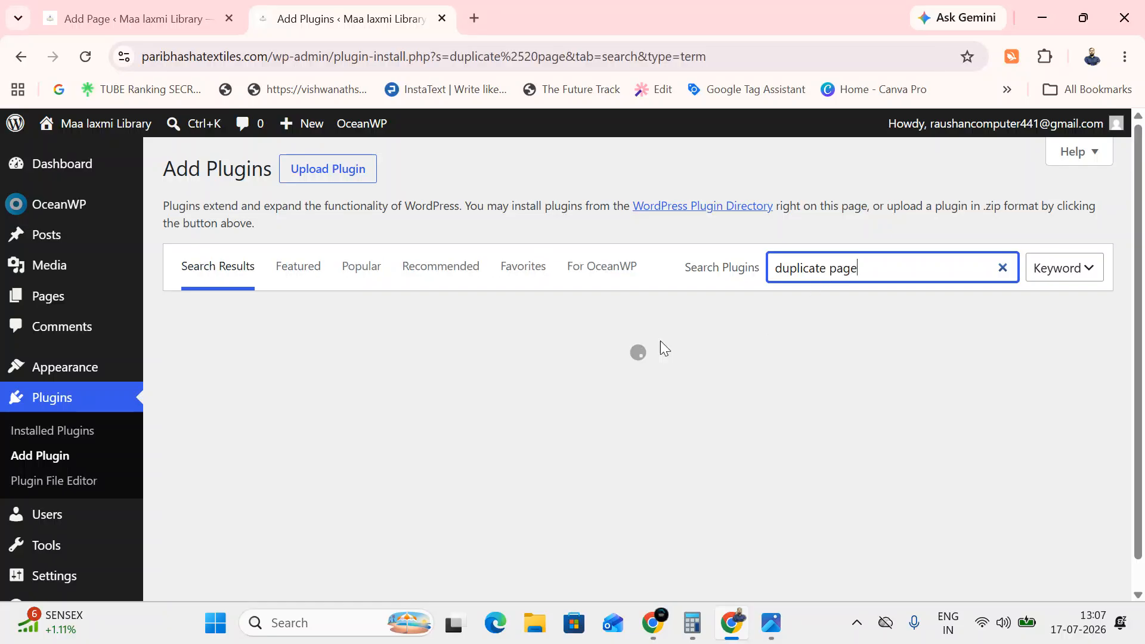
pyautogui.click(543, 384)
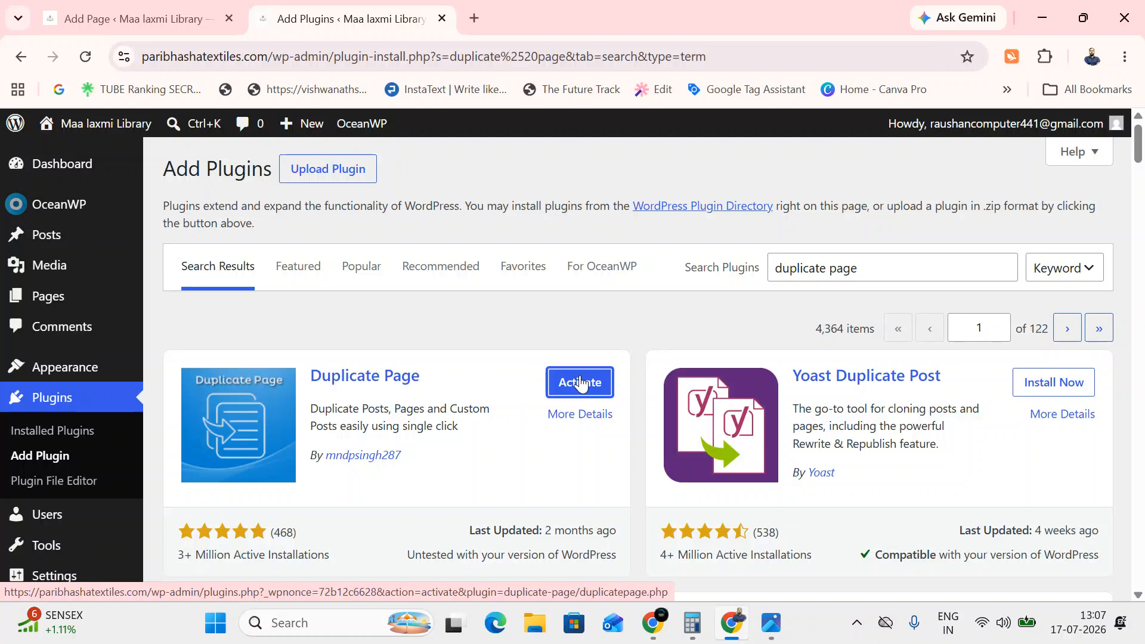
pyautogui.click(581, 384)
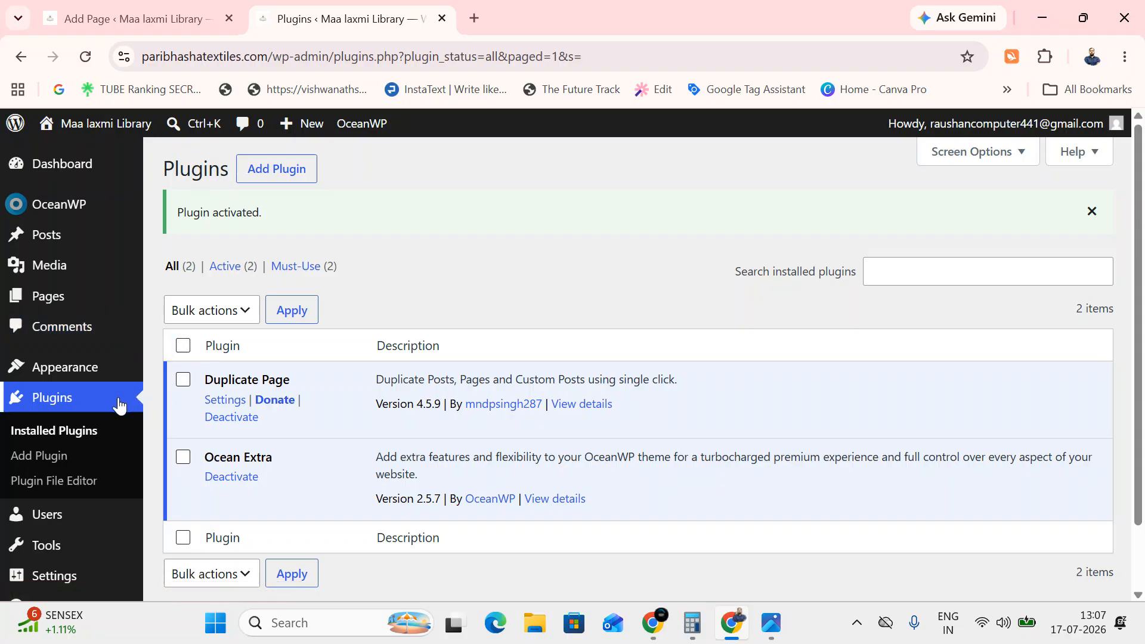
# Duplicate the Home page seven times from the pages list
pyautogui.scroll(-1, 107, 408)
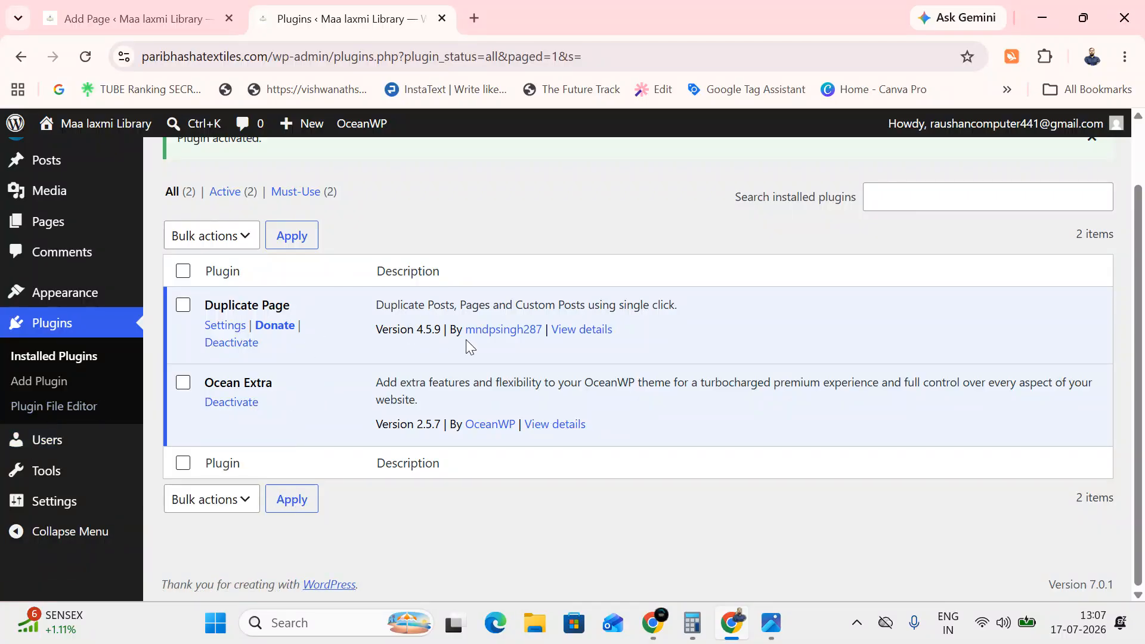
pyautogui.moveTo(66, 293)
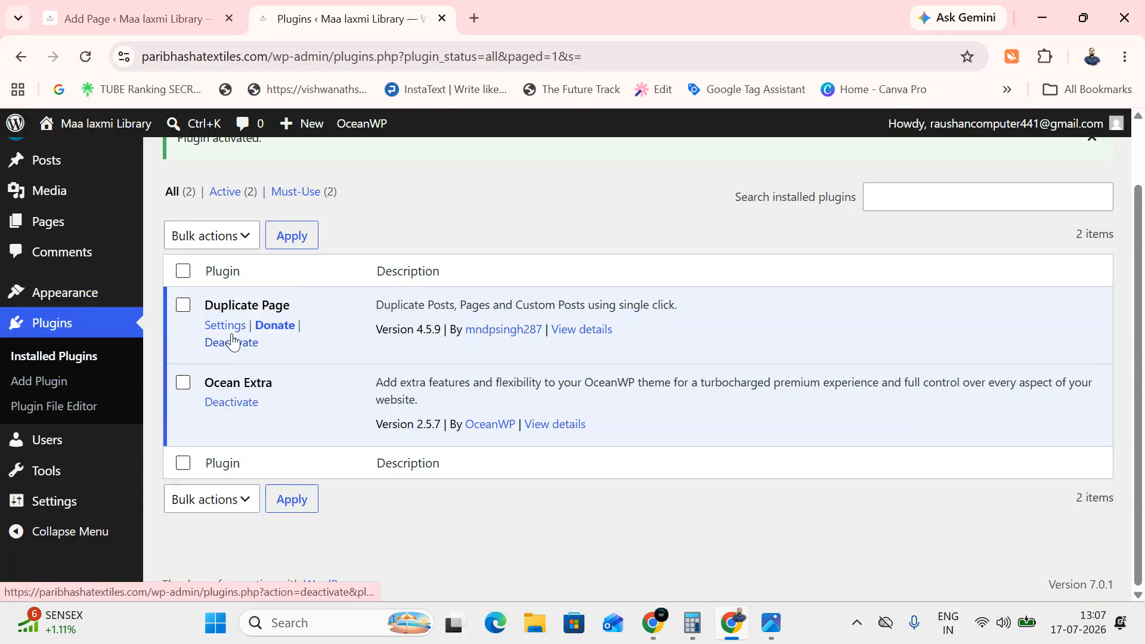
pyautogui.scroll(2, 410, 273)
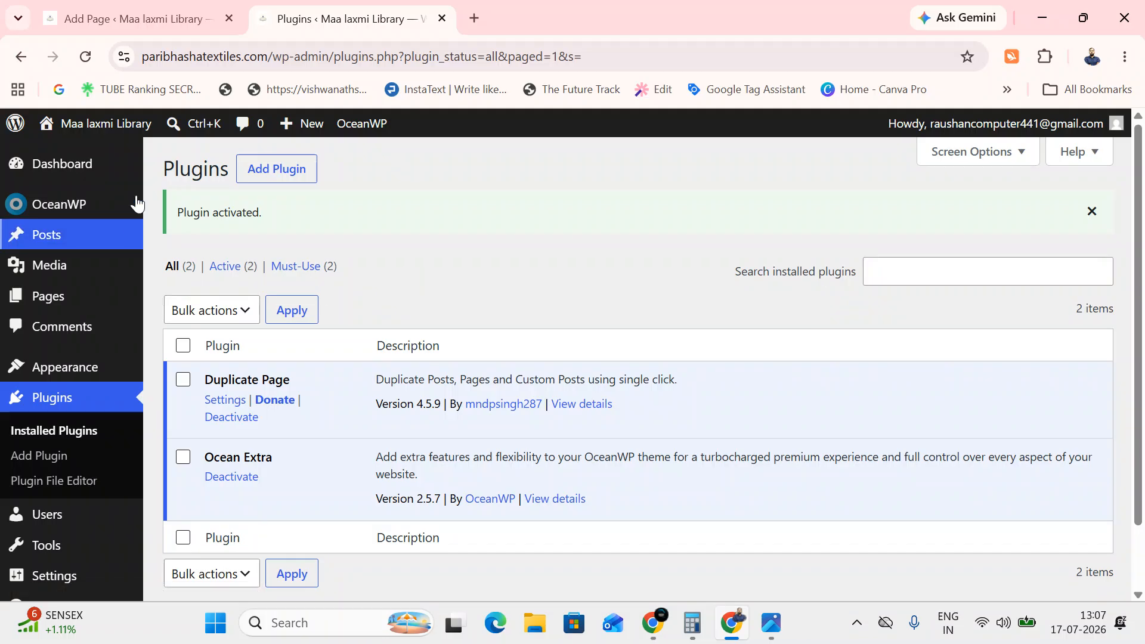
pyautogui.moveTo(88, 179)
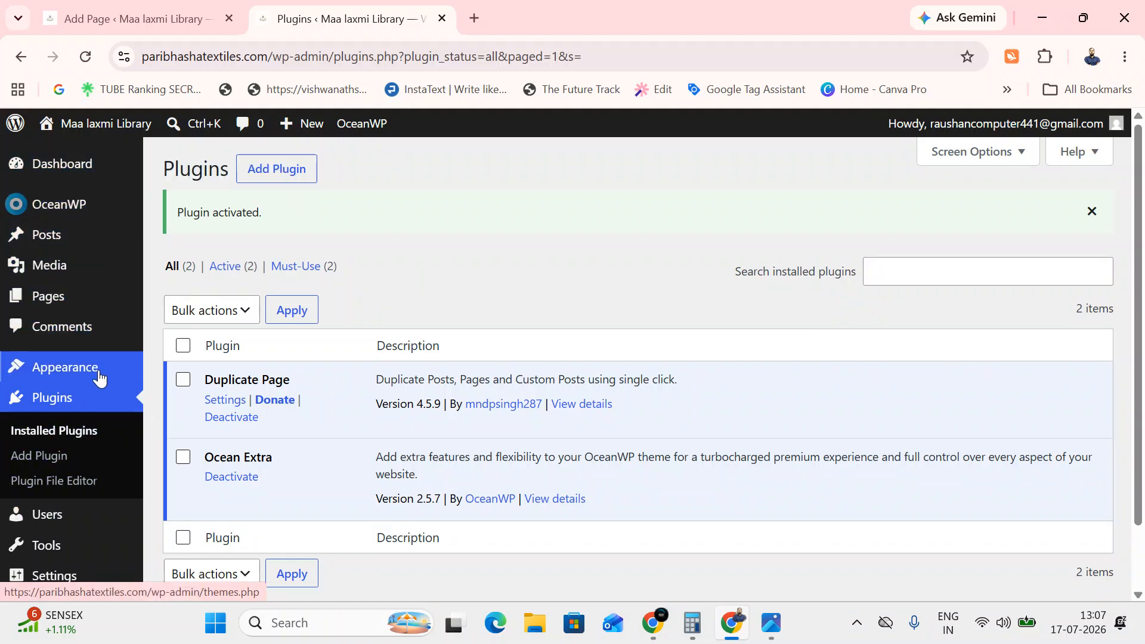
pyautogui.click(213, 301)
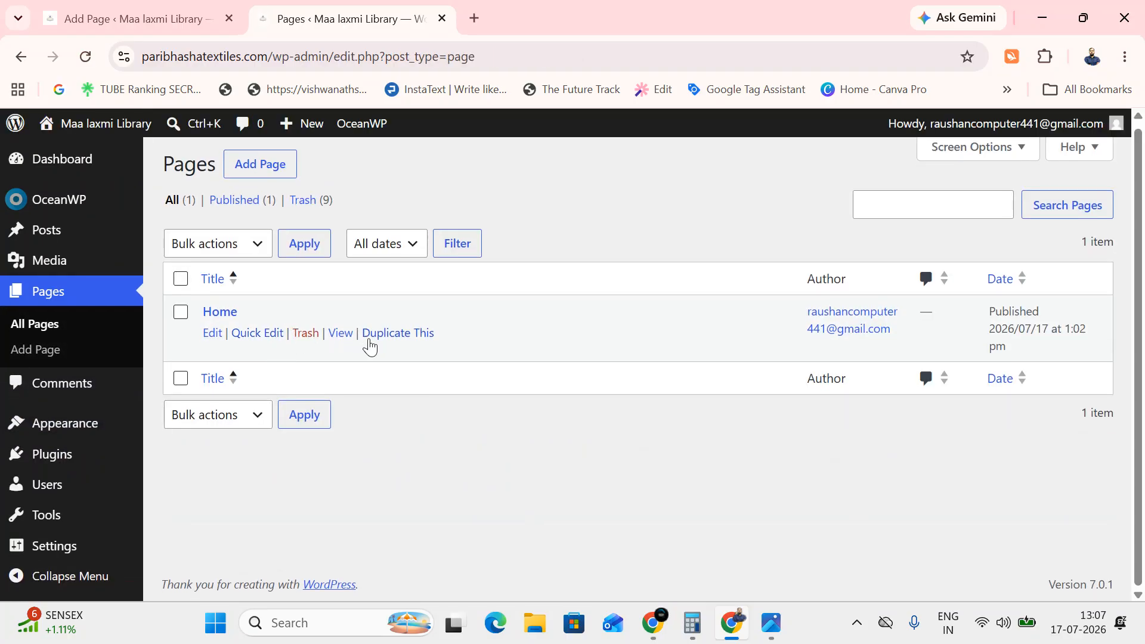
pyautogui.click(381, 340)
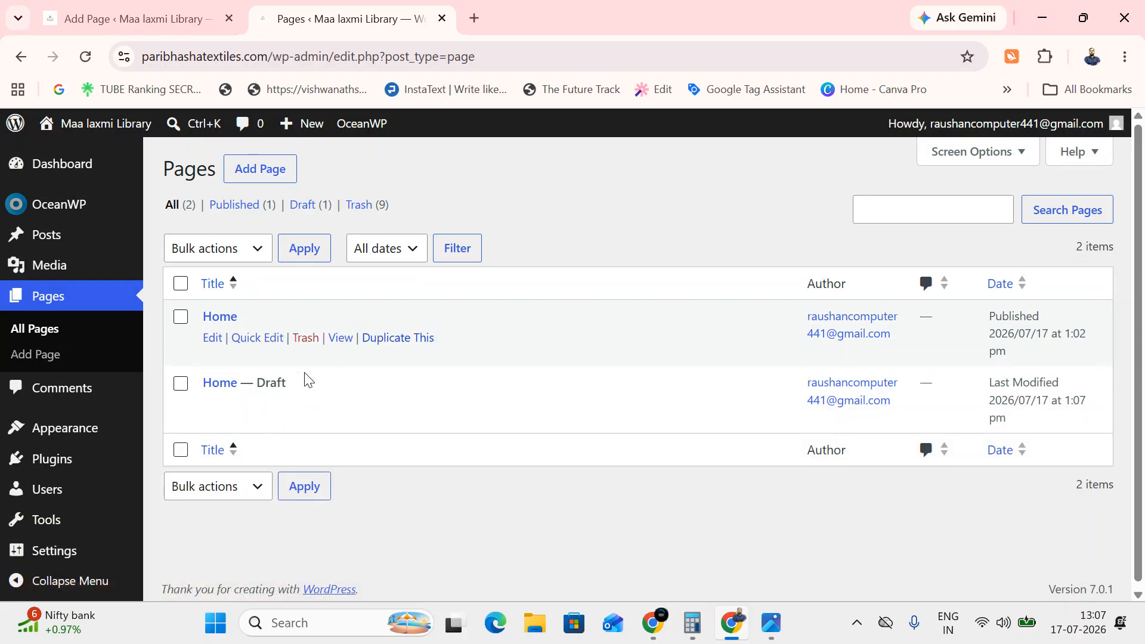
pyautogui.click(402, 346)
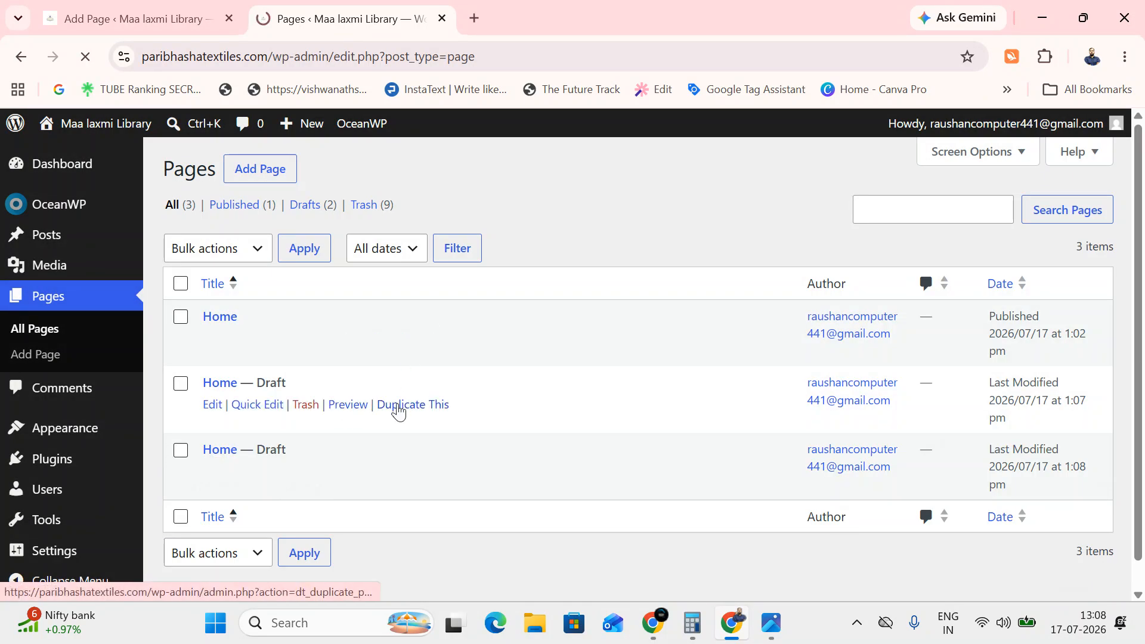
pyautogui.click(399, 410)
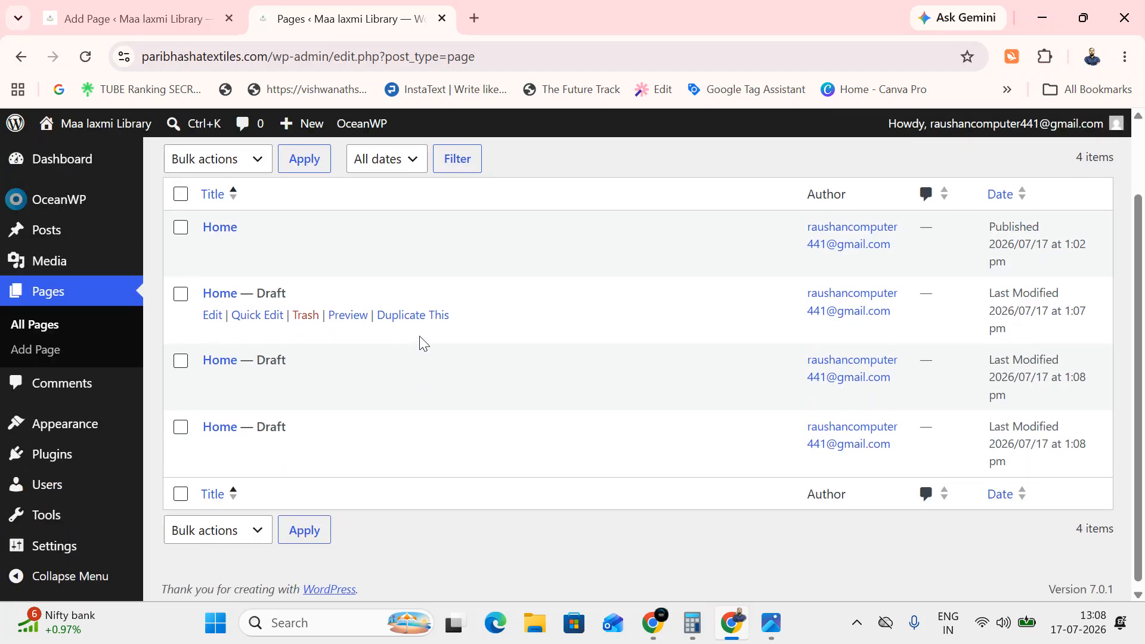
pyautogui.click(422, 319)
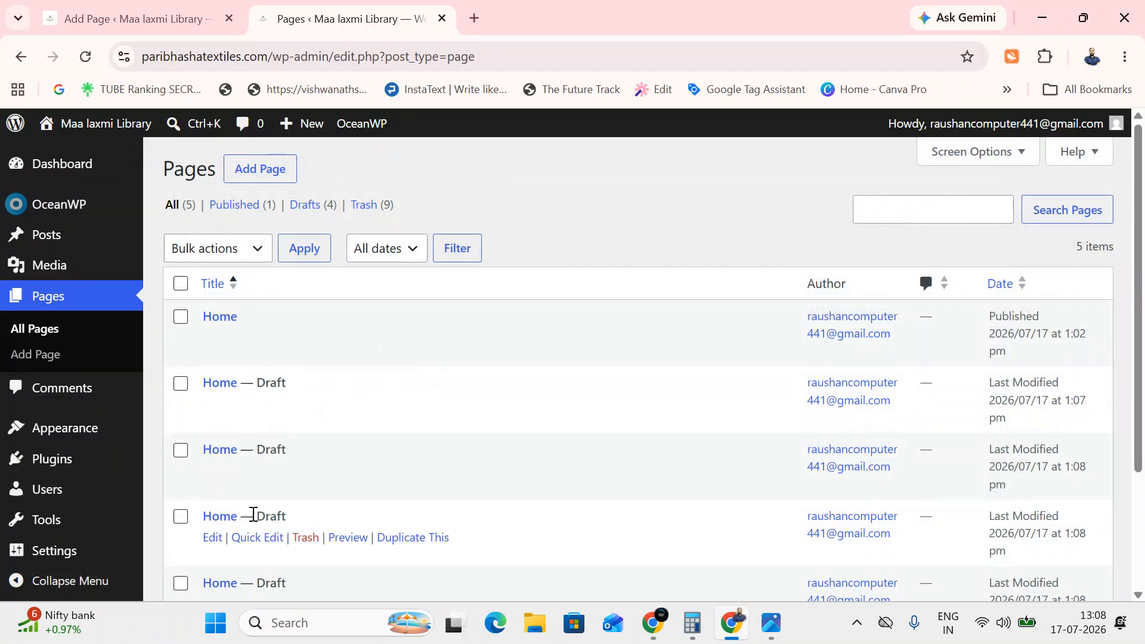
pyautogui.scroll(-3, 256, 490)
pyautogui.click(422, 446)
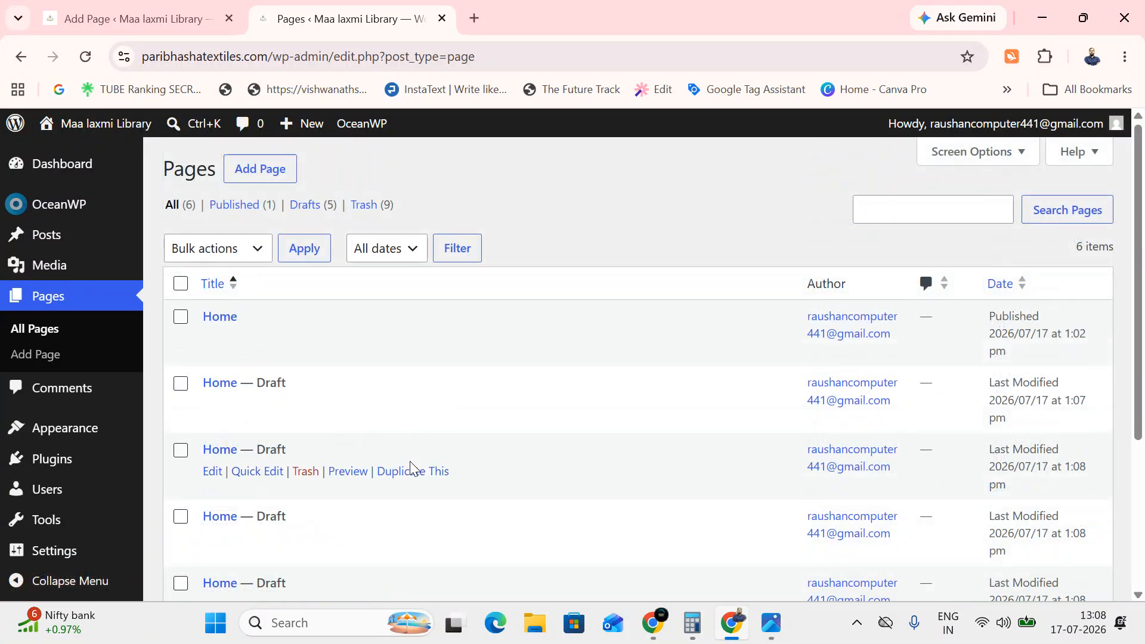
pyautogui.scroll(-3, 409, 468)
pyautogui.click(409, 493)
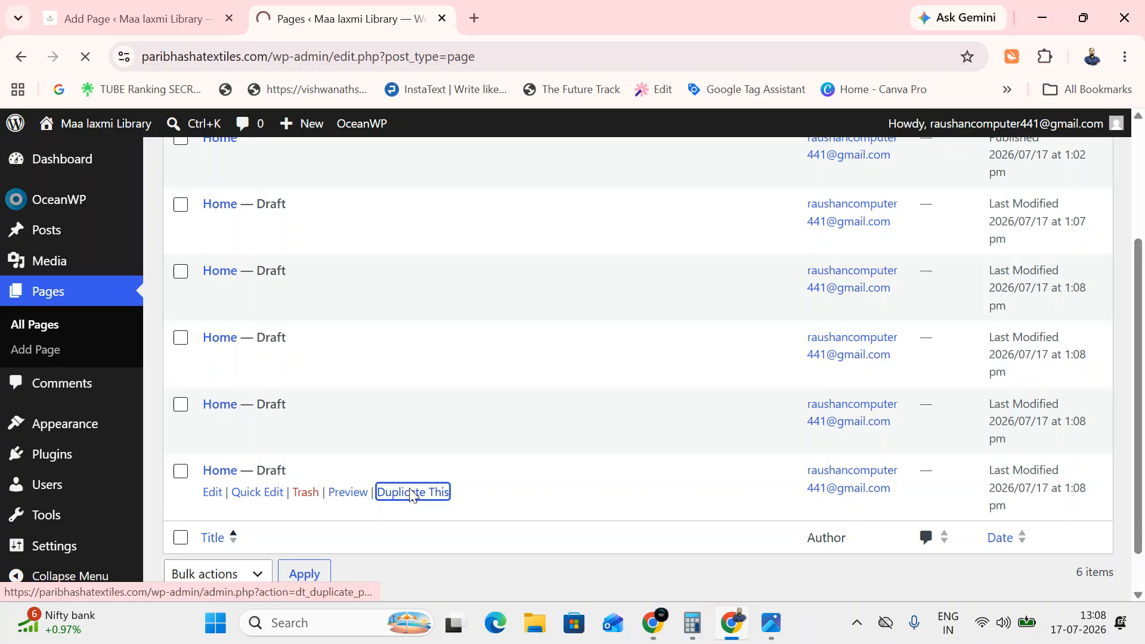
pyautogui.scroll(-3, 407, 476)
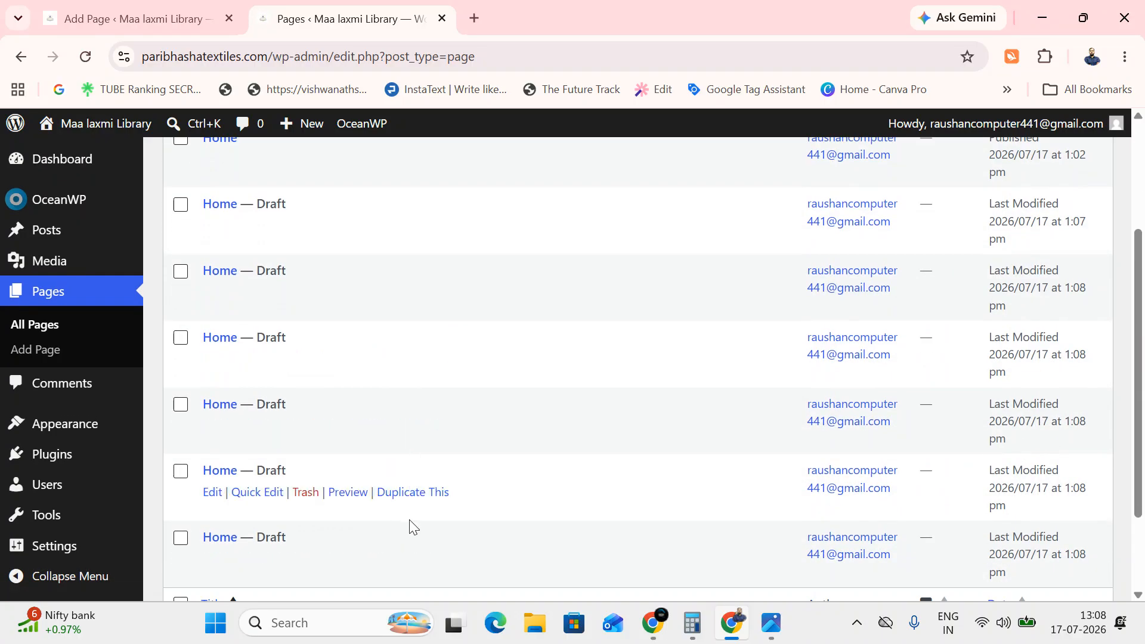
pyautogui.click(419, 561)
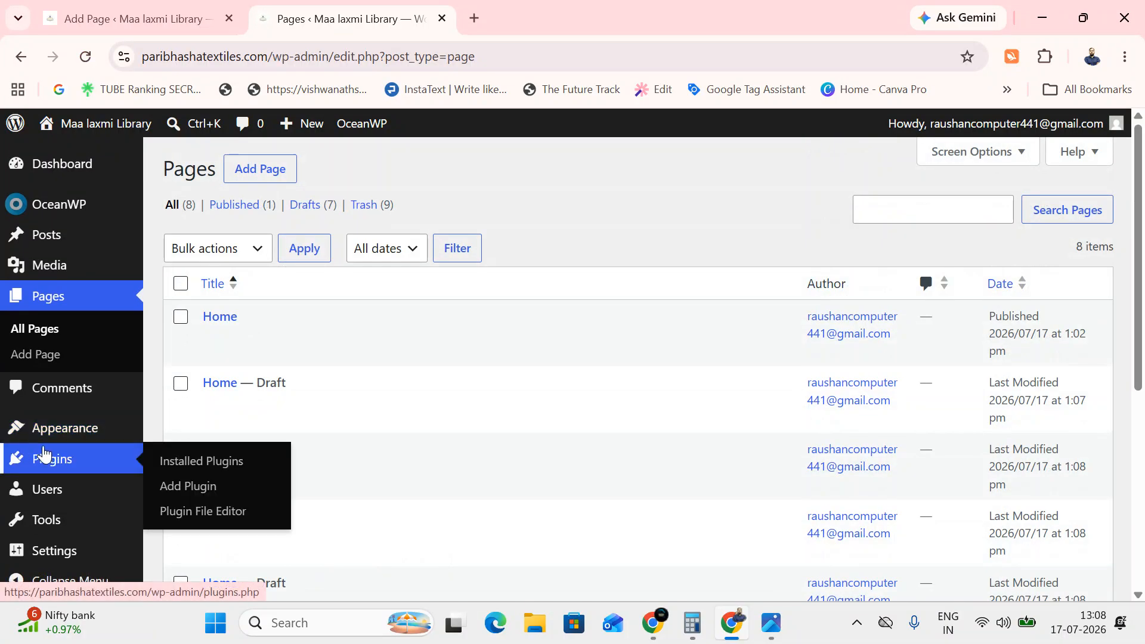
pyautogui.scroll(-5, 209, 429)
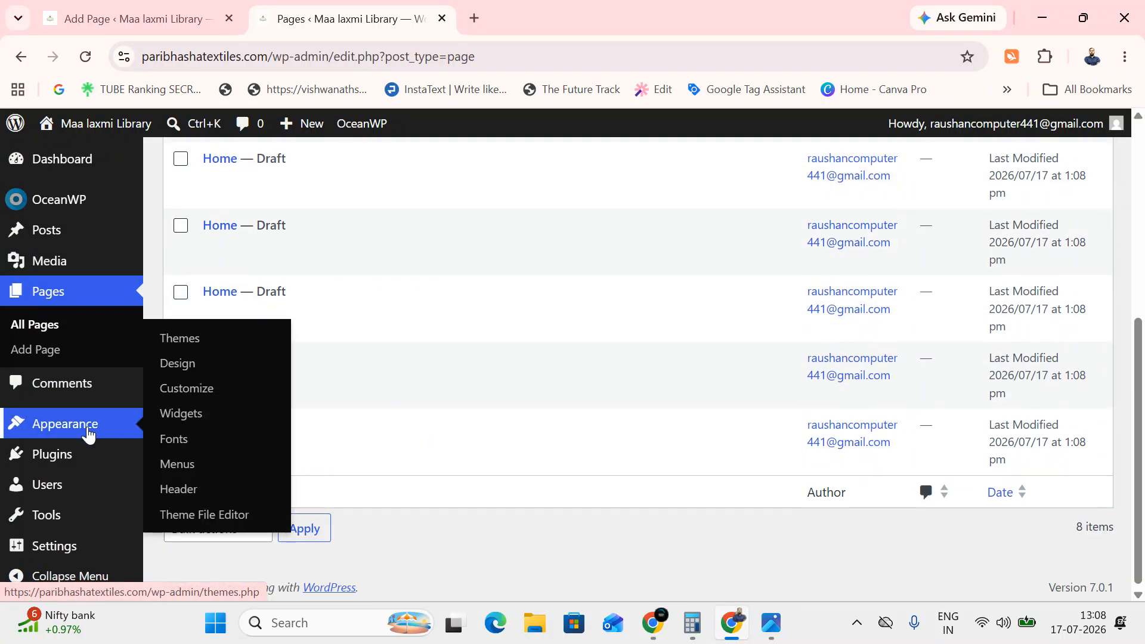
# Deactivate and delete the Duplicate Page plugin from the installed plugins list
pyautogui.moveTo(81, 460)
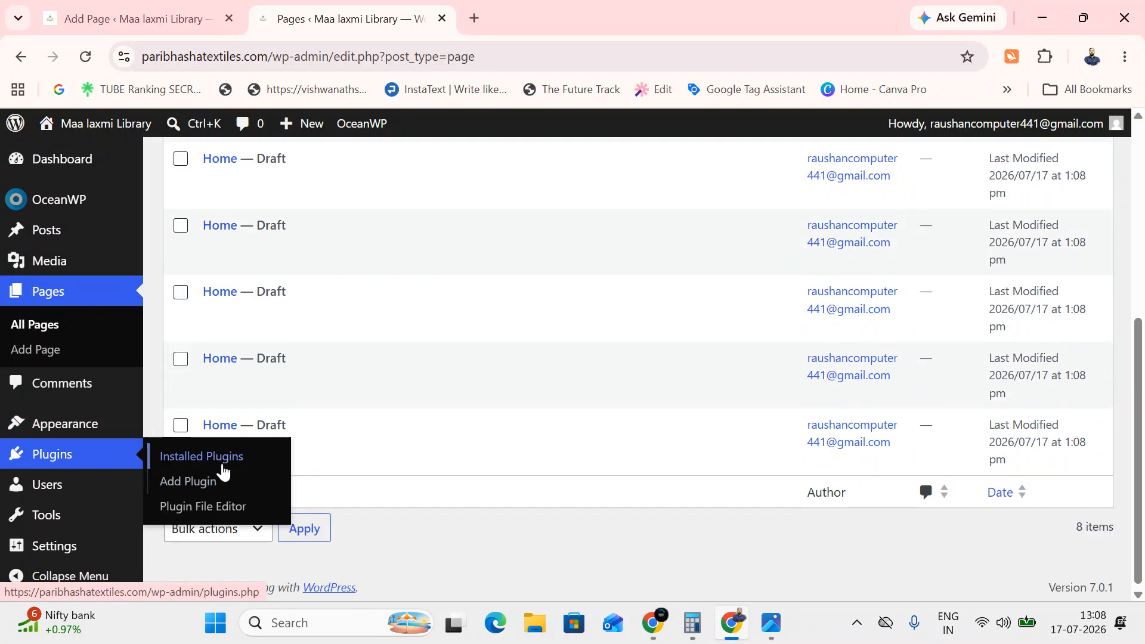
pyautogui.click(242, 463)
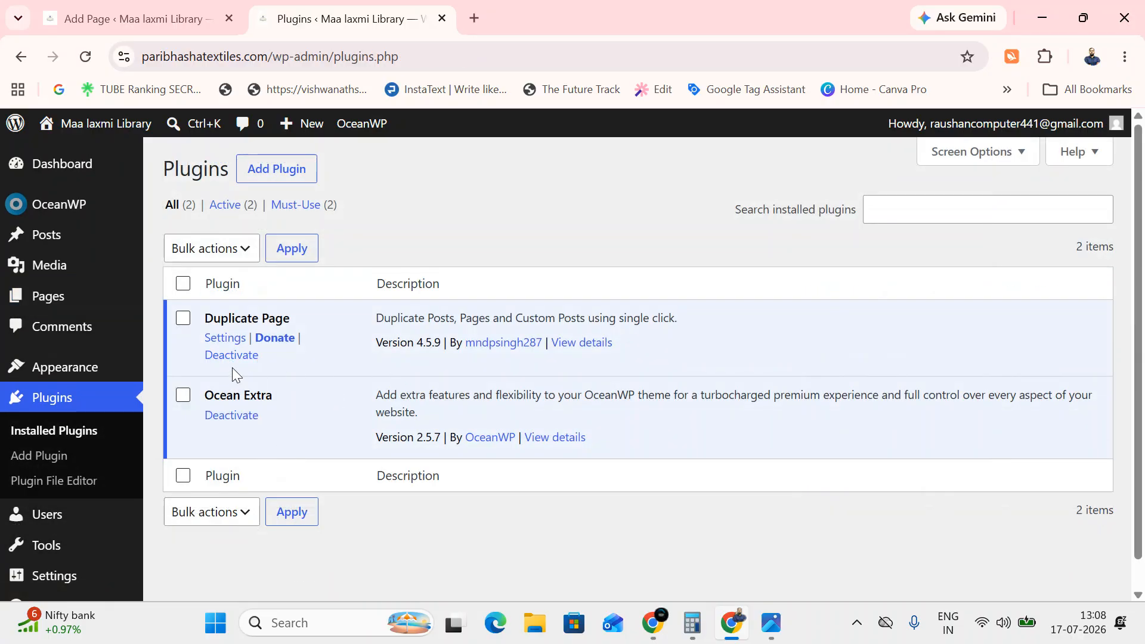
pyautogui.click(248, 357)
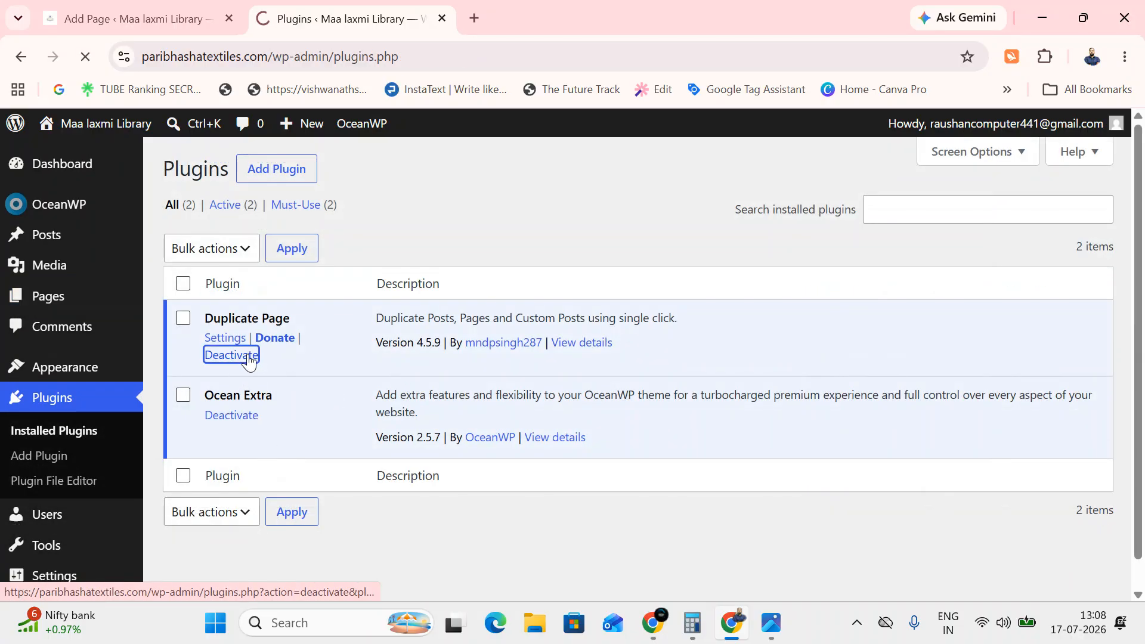
pyautogui.click(273, 402)
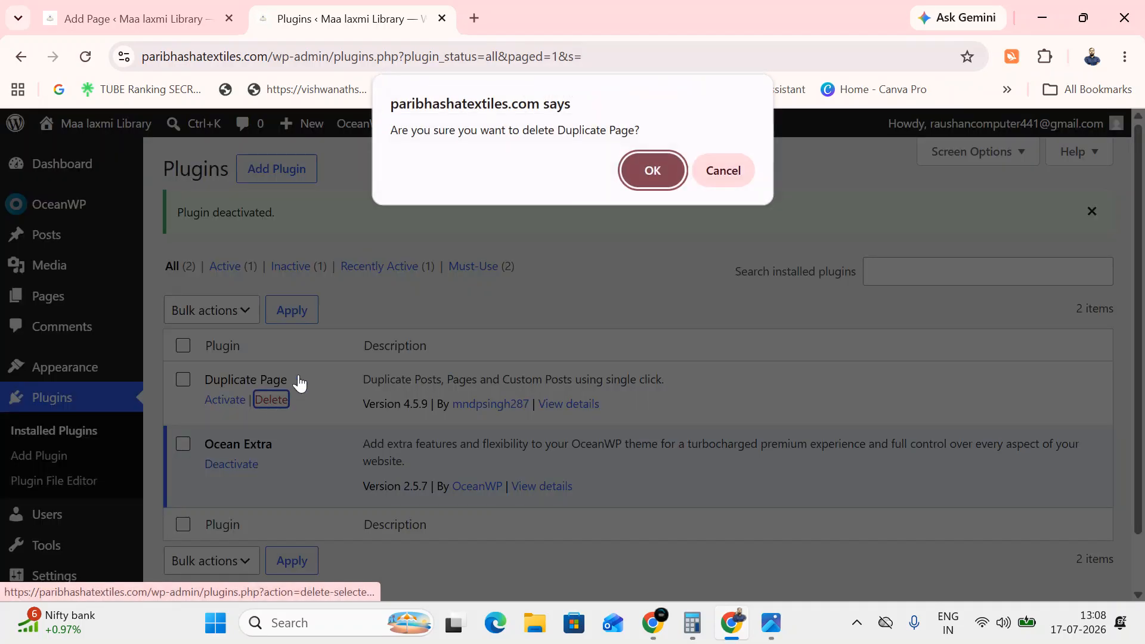
pyautogui.click(650, 174)
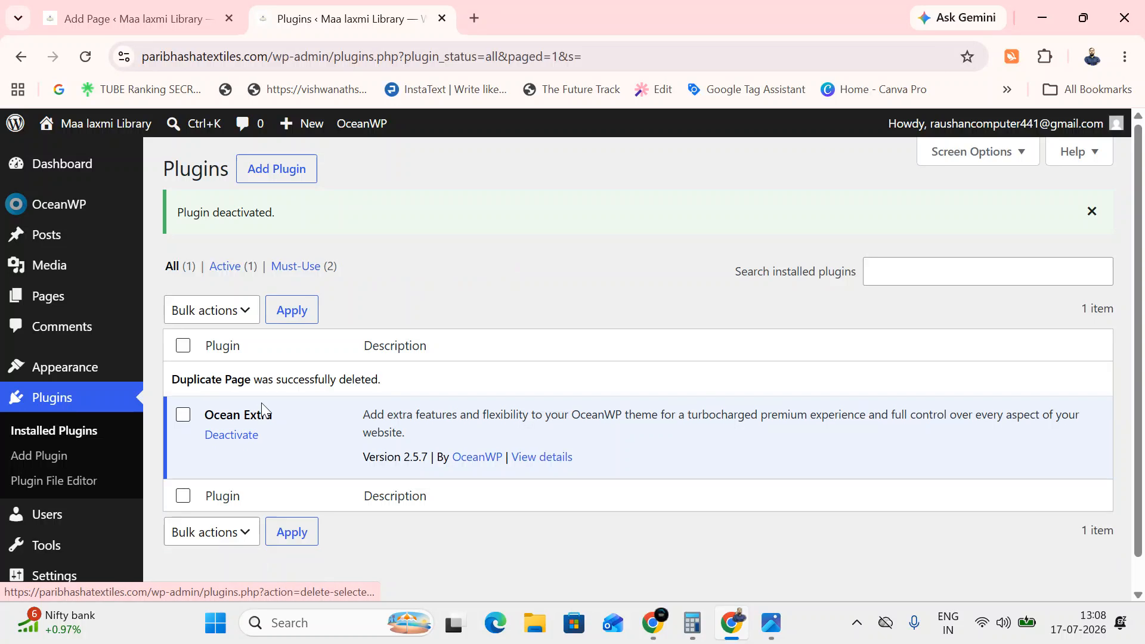
# Rename the first Home draft in the pages list to About us with Quick Edit
pyautogui.scroll(-1, 132, 477)
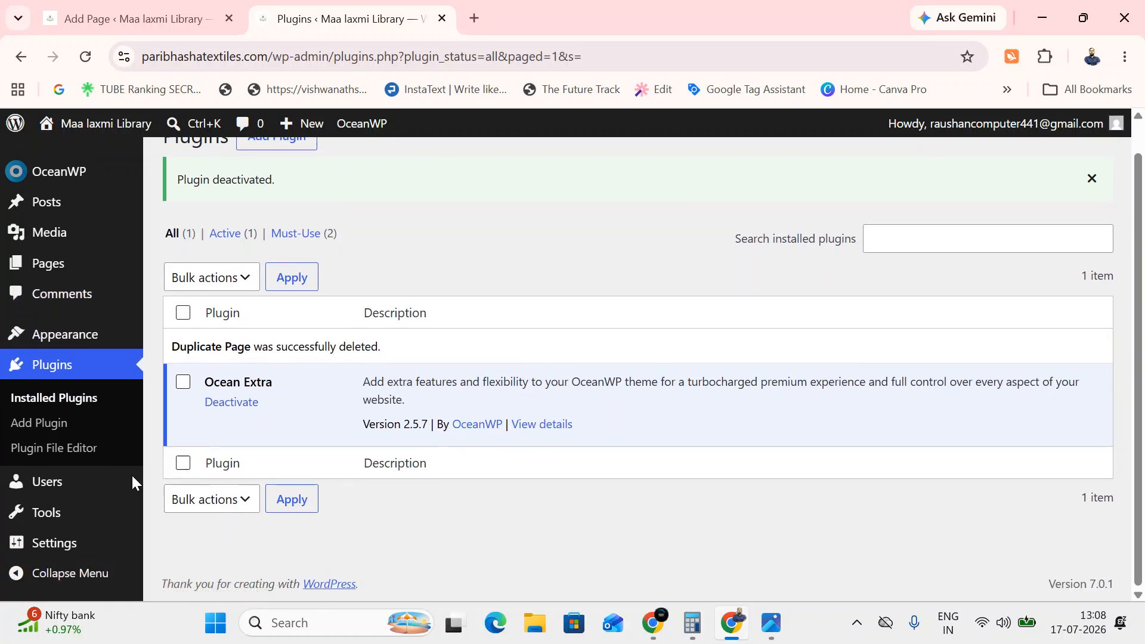
pyautogui.scroll(1, 120, 460)
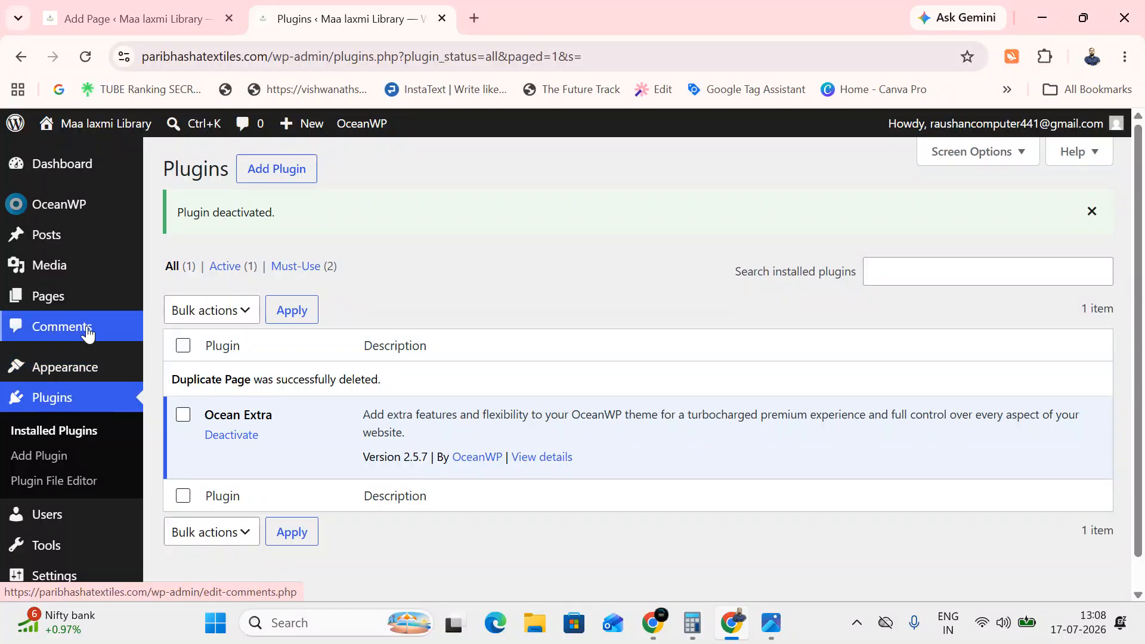
pyautogui.moveTo(81, 293)
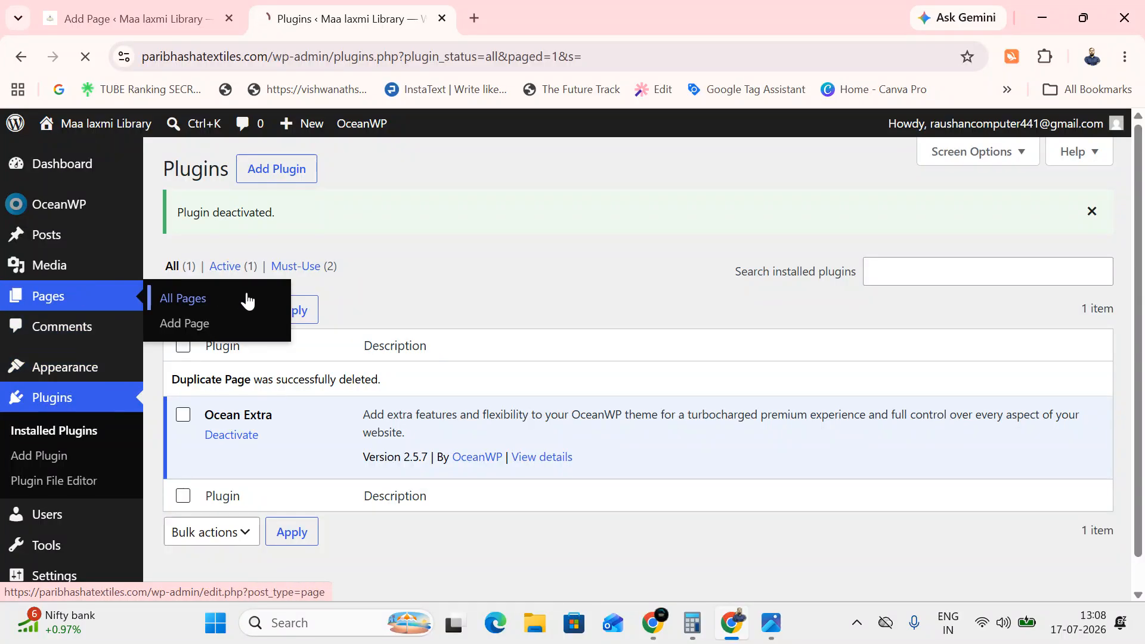
pyautogui.scroll(-3, 245, 386)
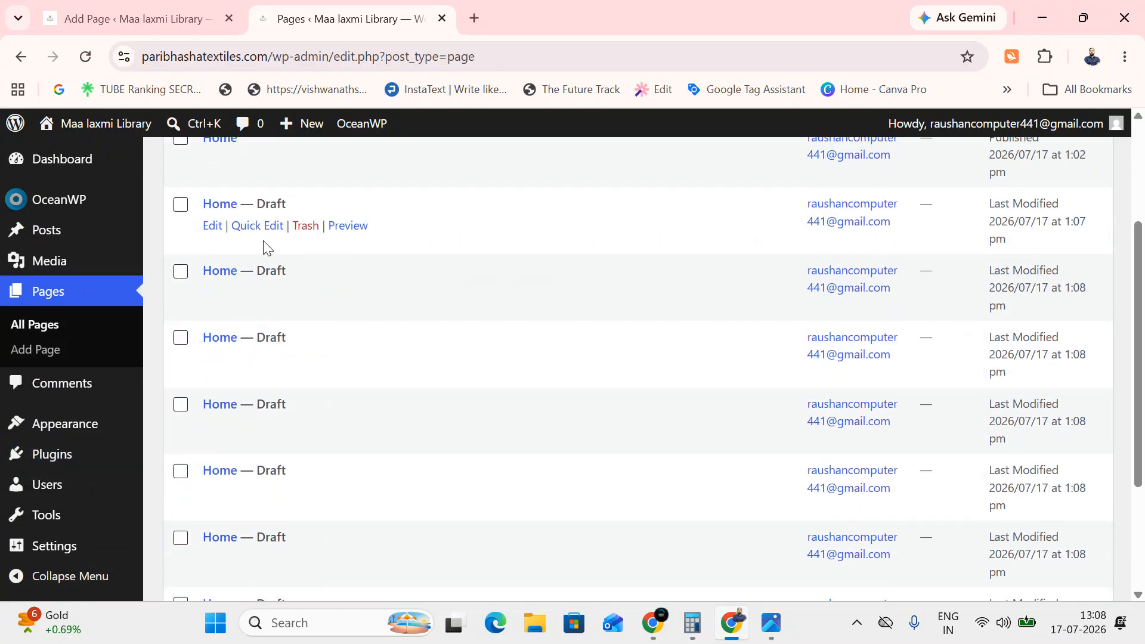
pyautogui.scroll(2, 221, 208)
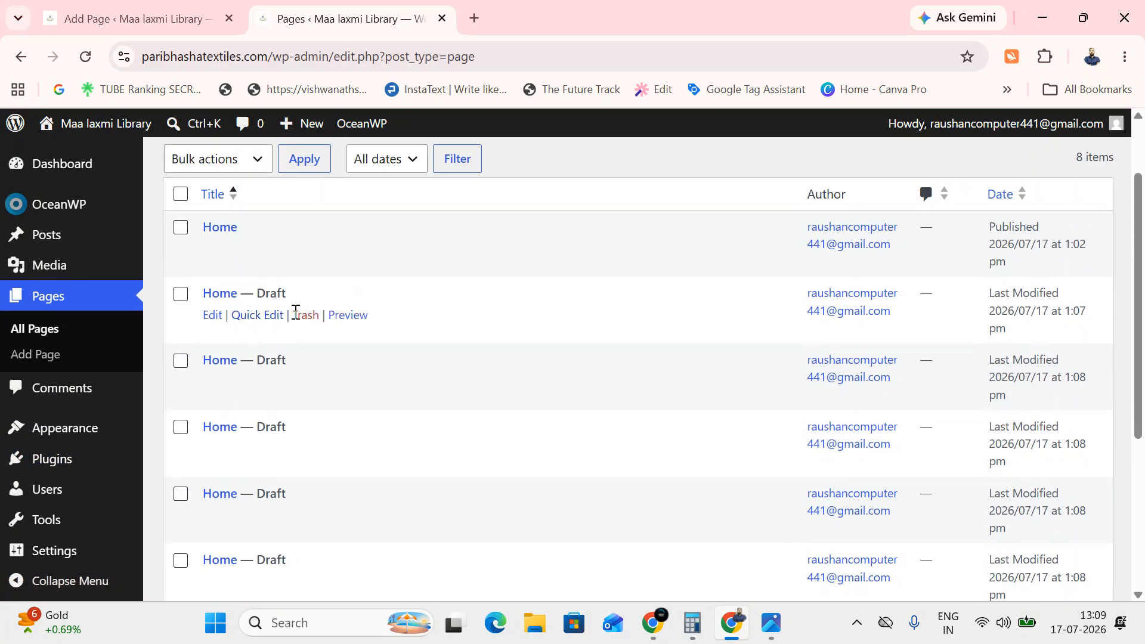
pyautogui.click(253, 316)
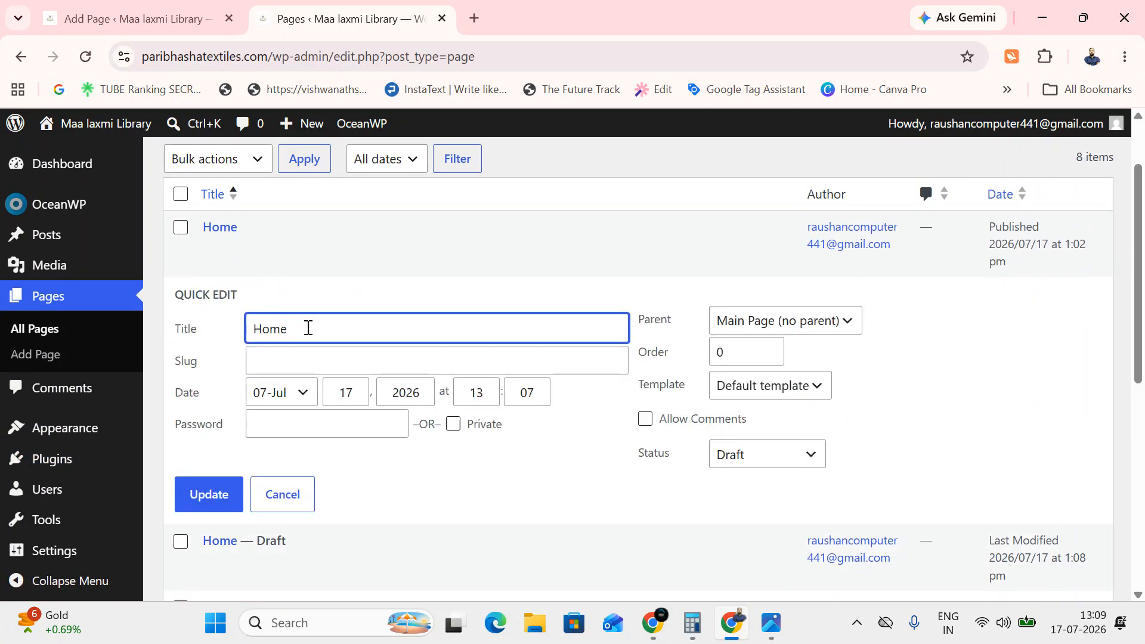
pyautogui.moveTo(308, 328); pyautogui.dragTo(231, 328)
pyautogui.write('About us')
pyautogui.click(206, 498)
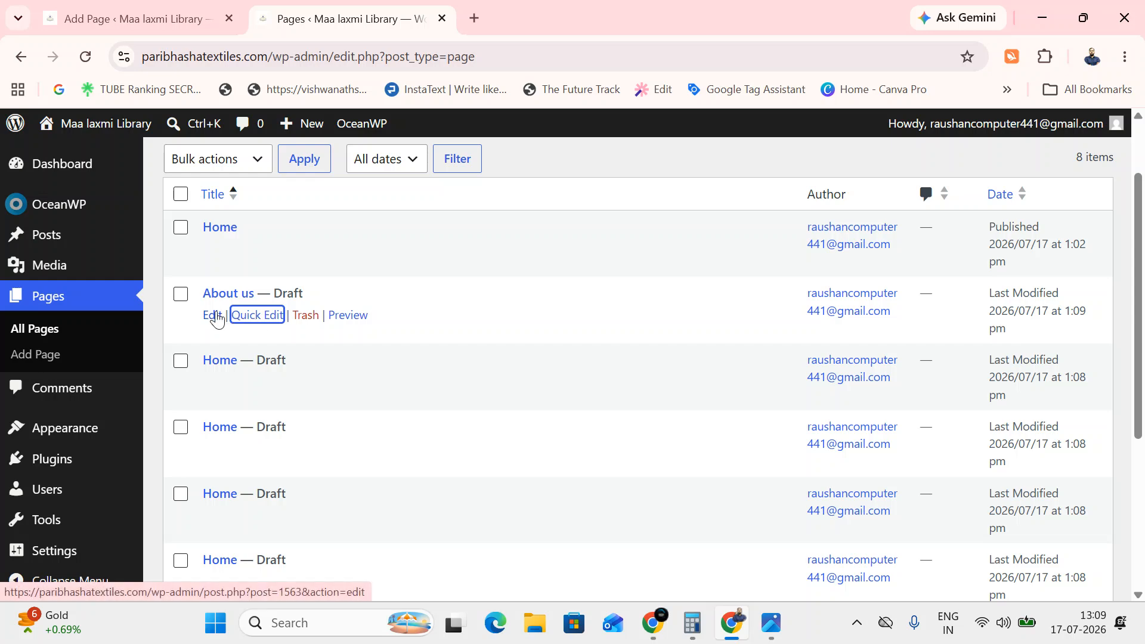
# Open the About us page in the editor, publish it, and return to the pages list
pyautogui.click(214, 316)
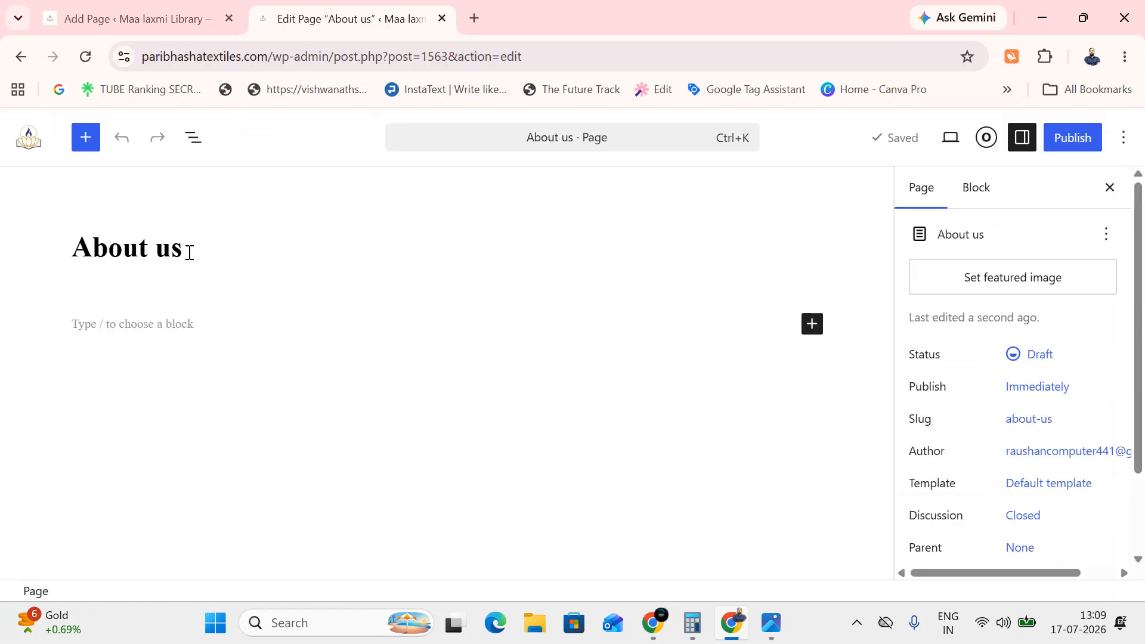
pyautogui.click(1067, 143)
pyautogui.click(1071, 143)
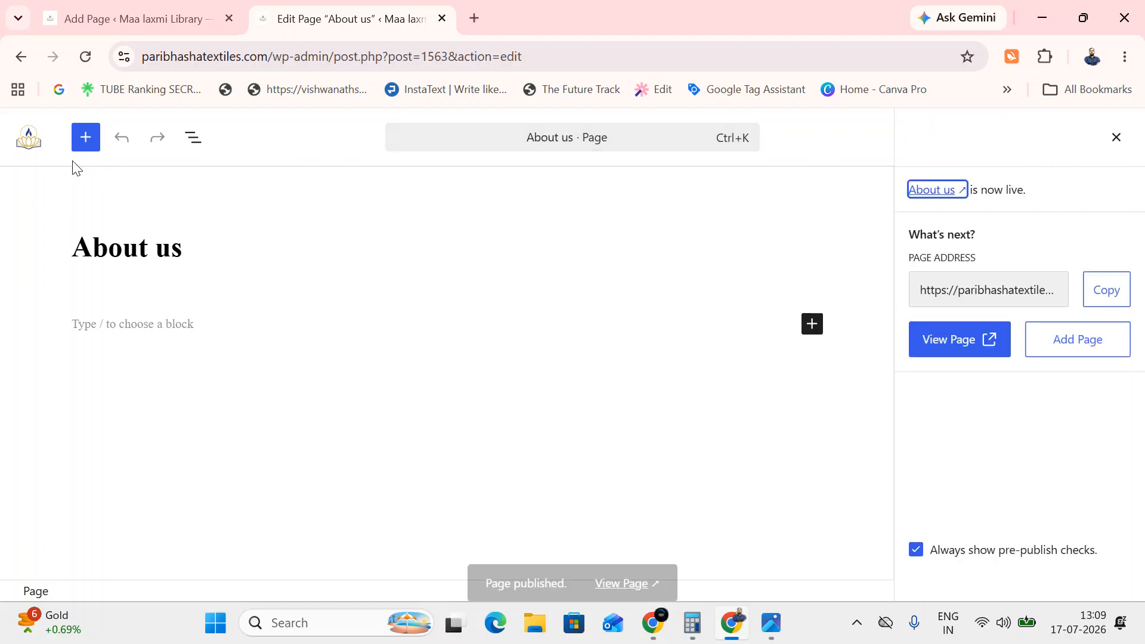
pyautogui.click(32, 135)
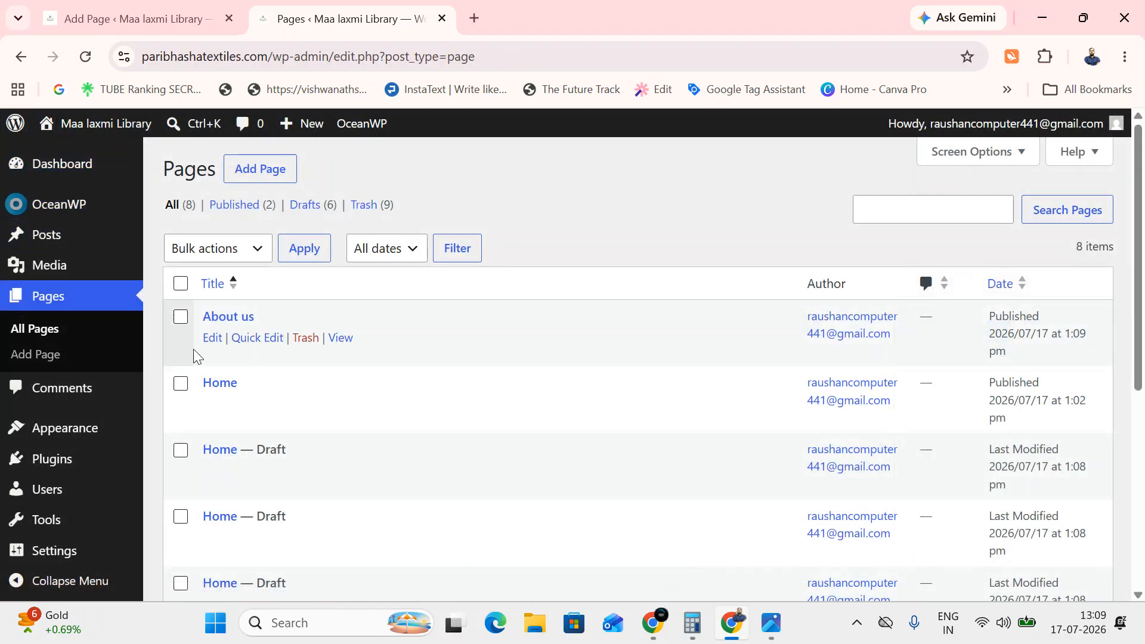
# Open the next Home draft page in the block editor
pyautogui.scroll(-1, 206, 394)
pyautogui.click(218, 386)
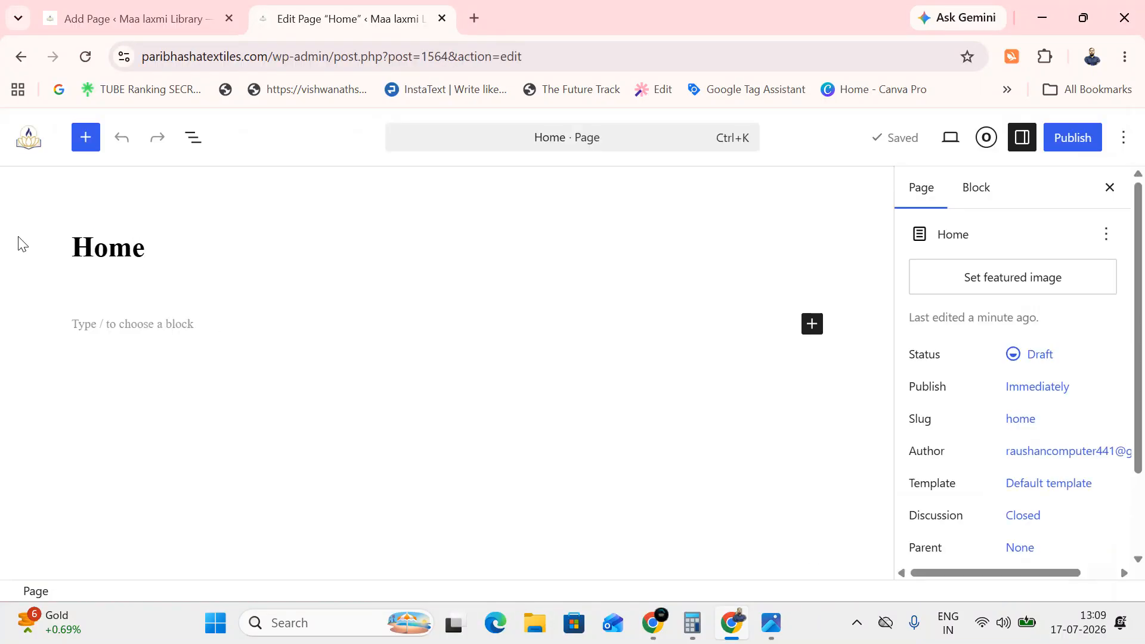
pyautogui.hotkey('ctrl', 'a')
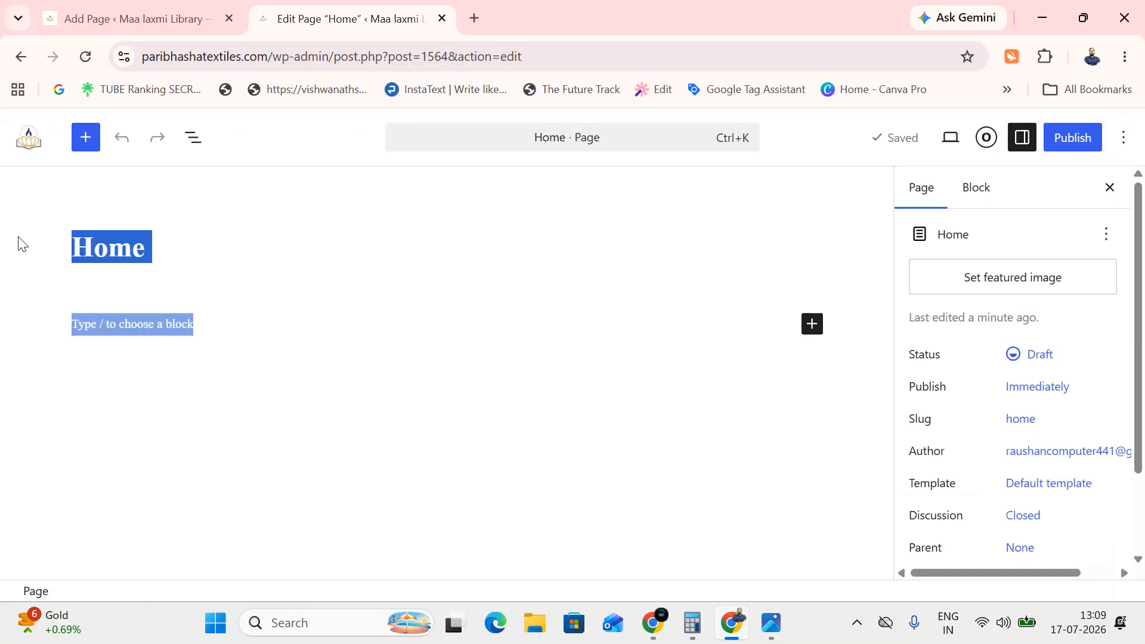
pyautogui.moveTo(187, 257); pyautogui.dragTo(84, 253)
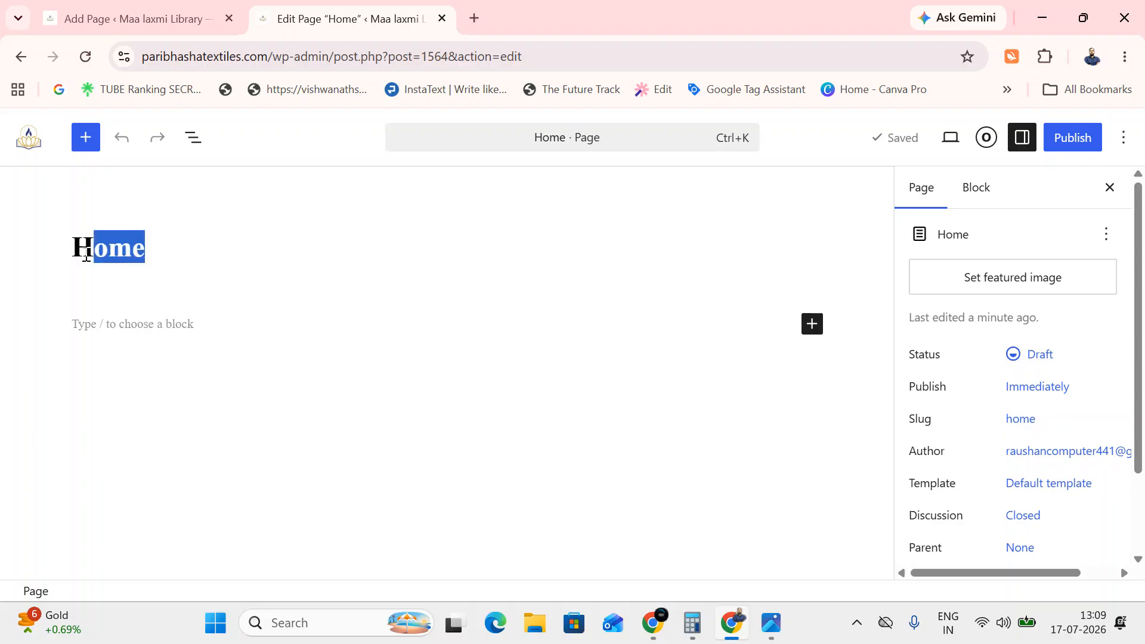
pyautogui.click(71, 256)
pyautogui.moveTo(656, 636)
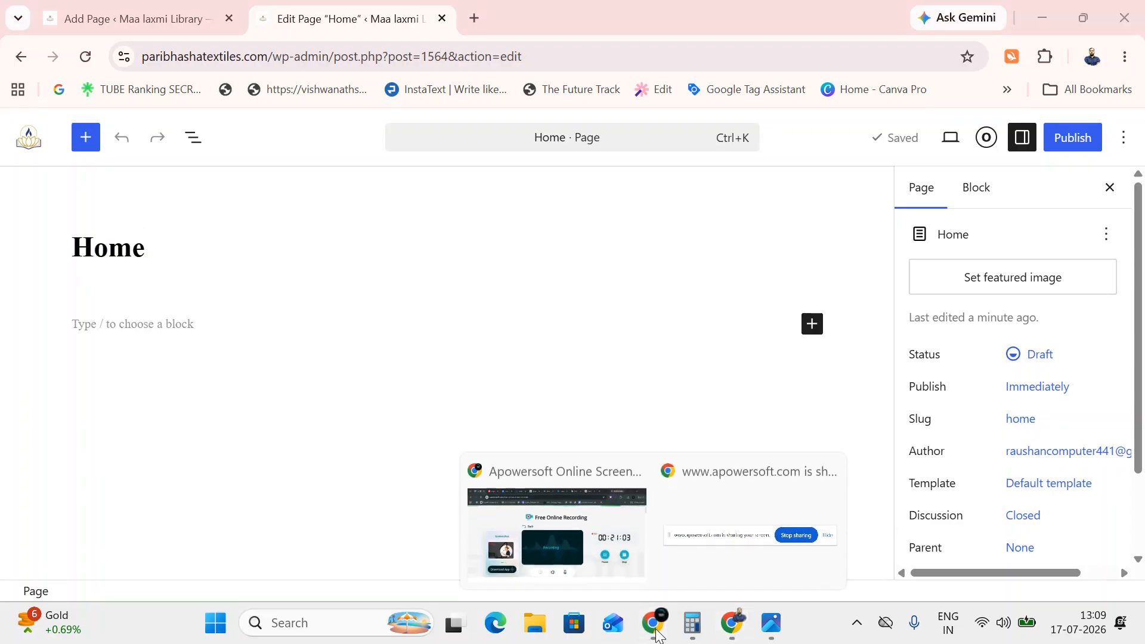
# Switch to the ChatGPT conversation and copy the Library Facilities page name from the list of pages
pyautogui.click(575, 540)
pyautogui.click(749, 3)
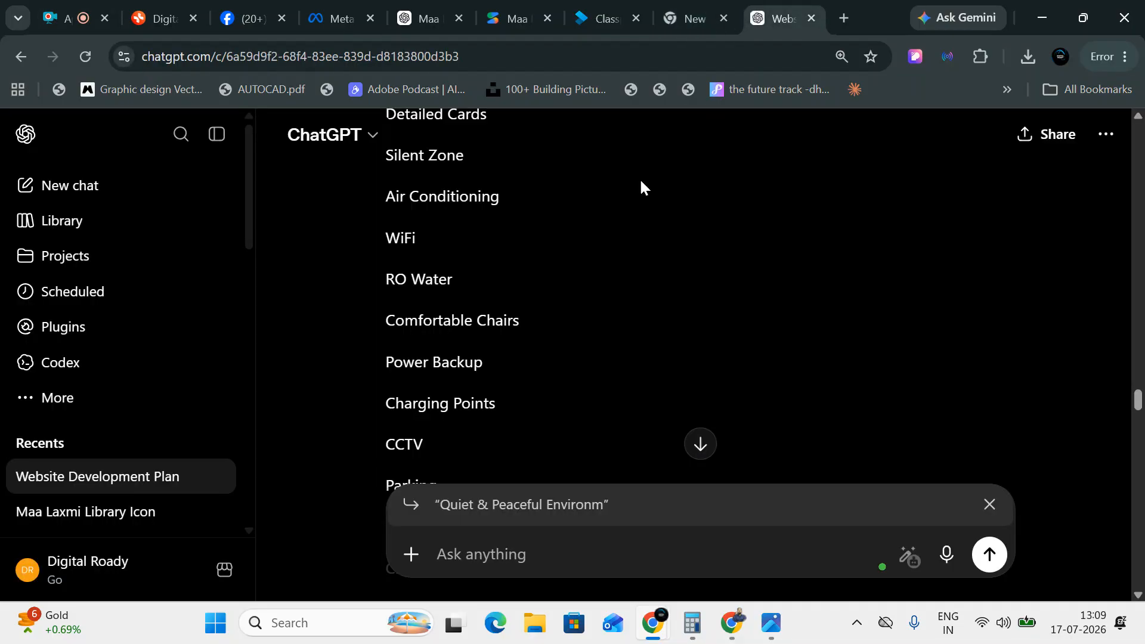
pyautogui.scroll(15, 538, 235)
pyautogui.scroll(20, 540, 235)
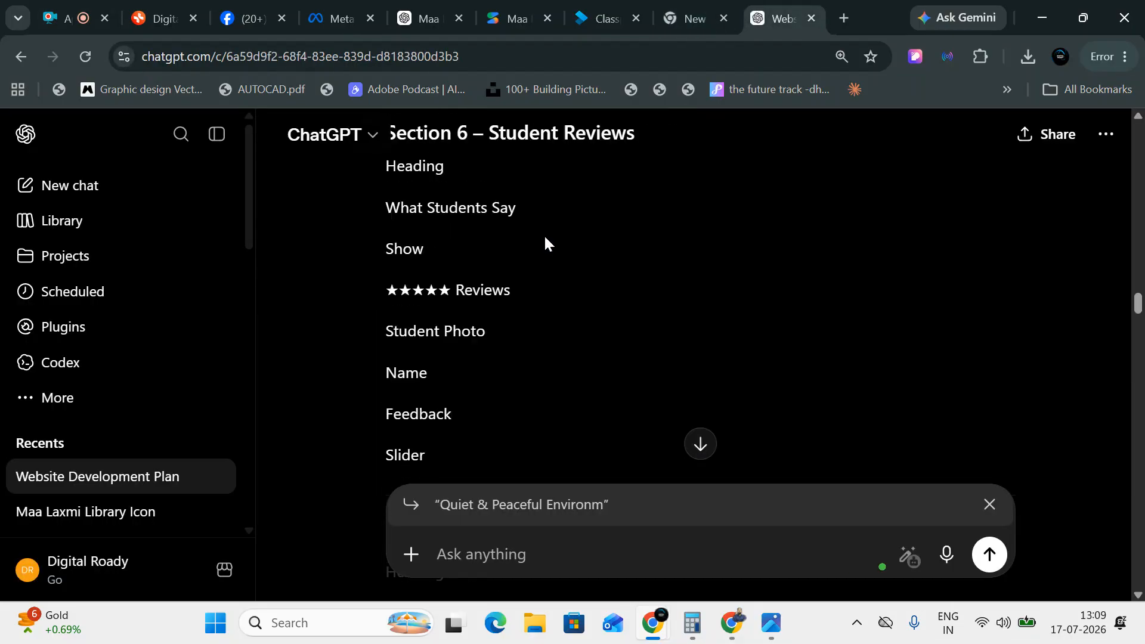
pyautogui.scroll(20, 544, 226)
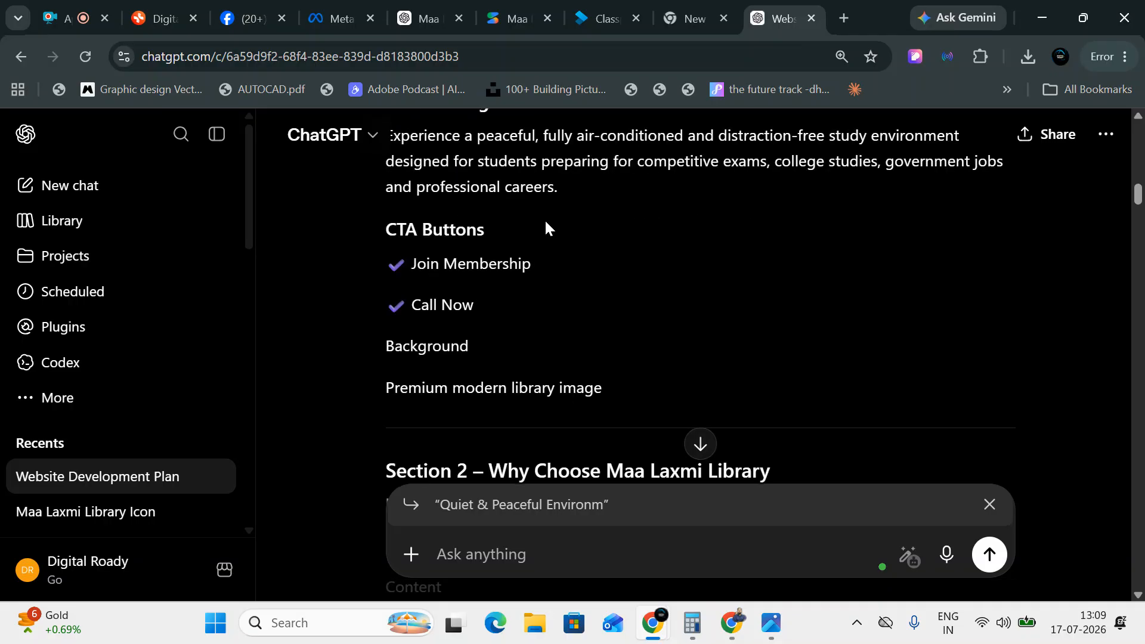
pyautogui.scroll(-3, 531, 226)
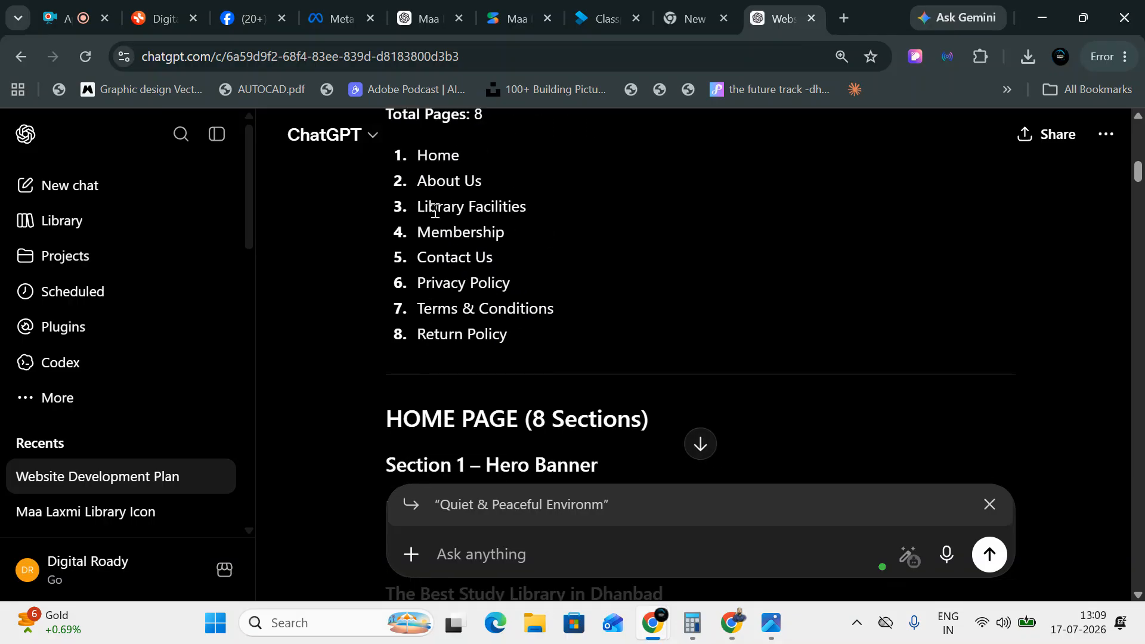
pyautogui.moveTo(434, 204); pyautogui.dragTo(547, 211)
pyautogui.rightClick(505, 206)
pyautogui.click(559, 231)
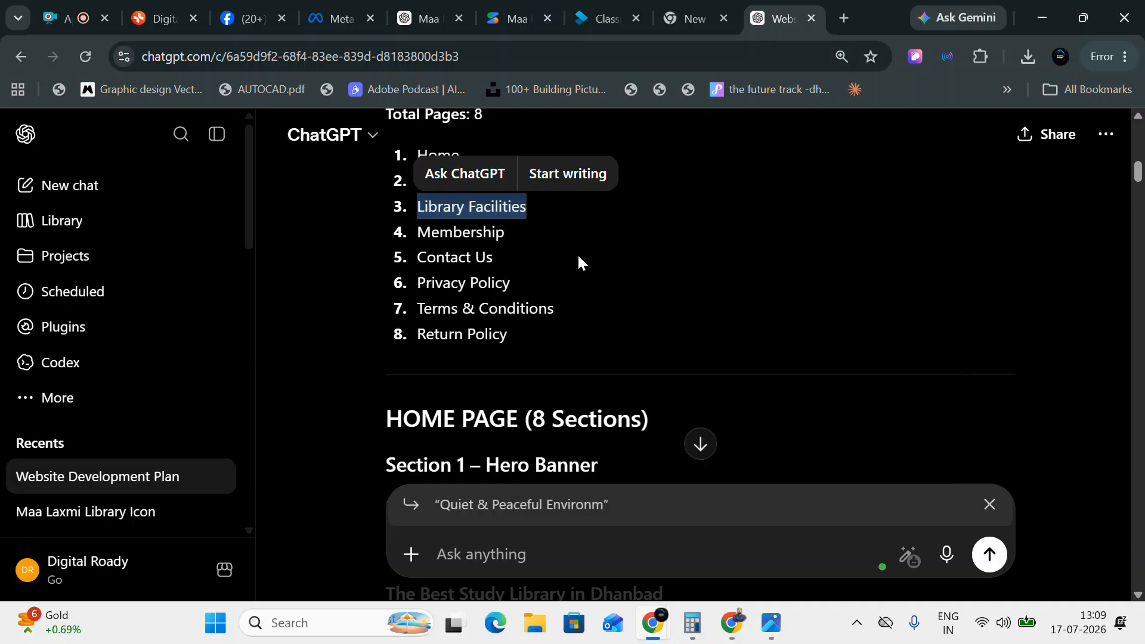
# Replace the draft's Home title with Library Facilities
pyautogui.click(733, 623)
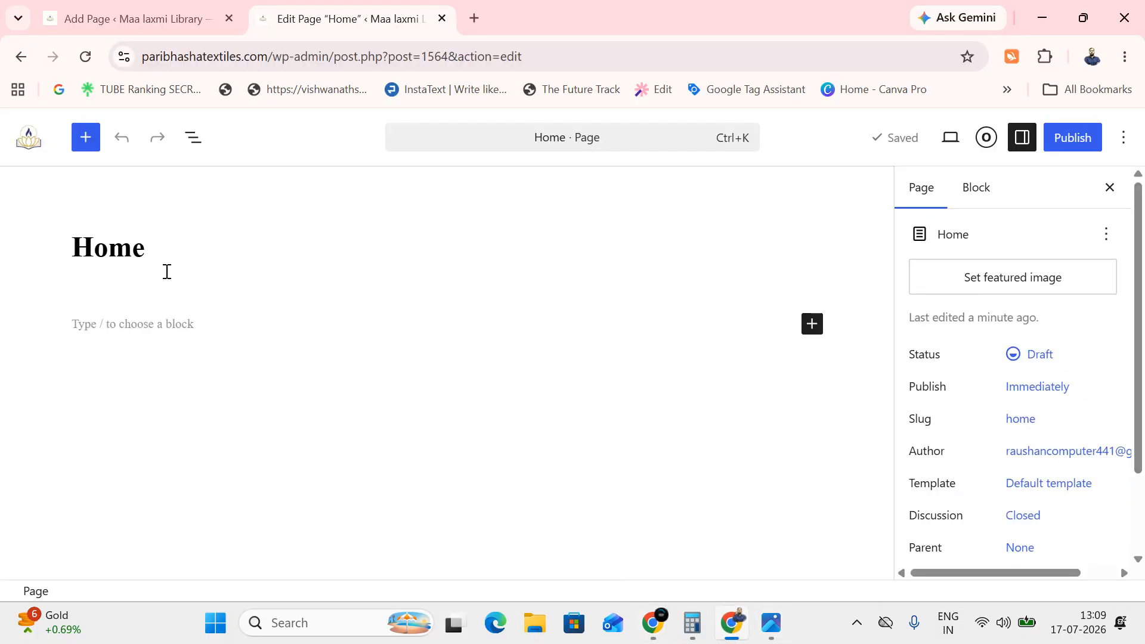
pyautogui.moveTo(166, 271); pyautogui.dragTo(48, 263)
pyautogui.click(201, 235)
pyautogui.click(43, 228)
pyautogui.tripleClick(120, 237)
pyautogui.click(157, 259)
pyautogui.click(56, 238)
pyautogui.moveTo(161, 253); pyautogui.dragTo(78, 246)
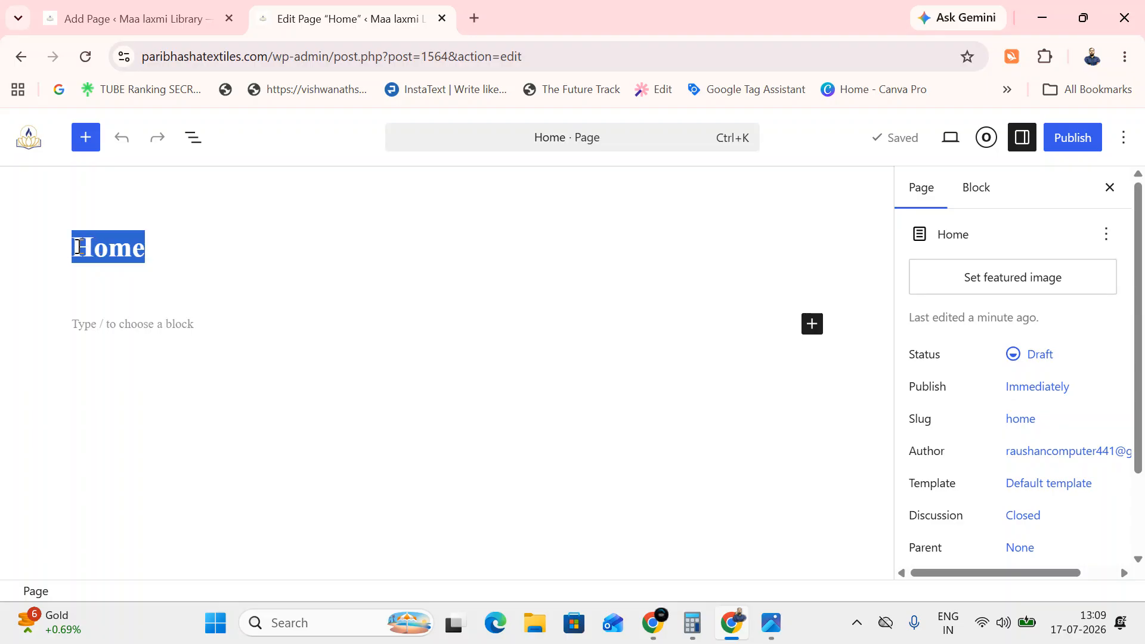
pyautogui.hotkey('ctrl', 'v')
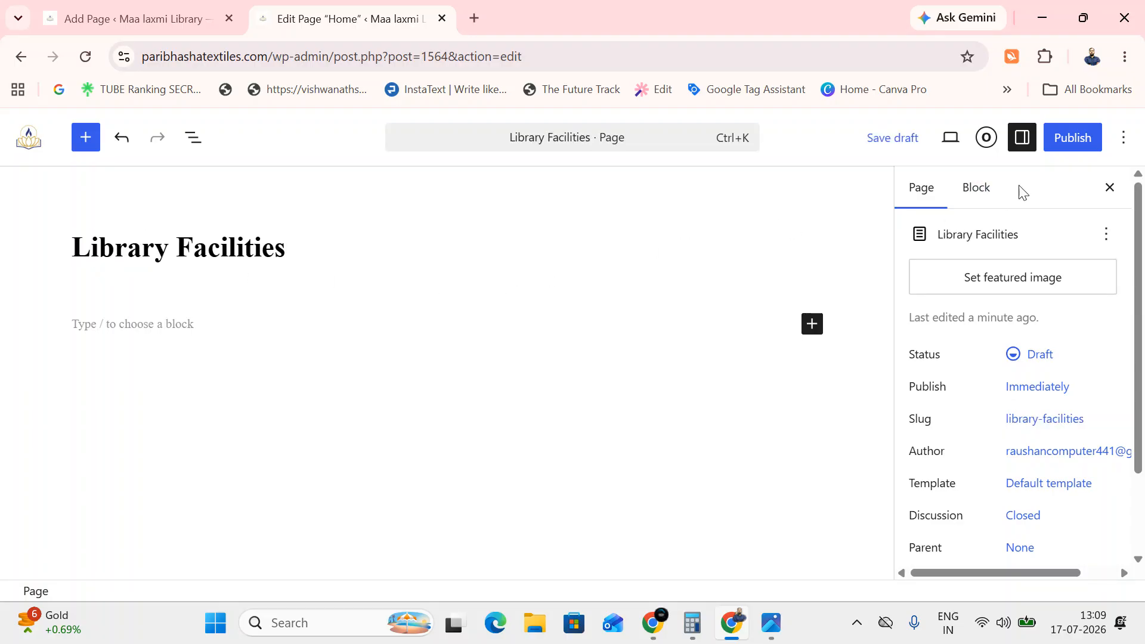
# Publish the Library Facilities page and return to the pages list
pyautogui.click(1061, 157)
pyautogui.click(1071, 137)
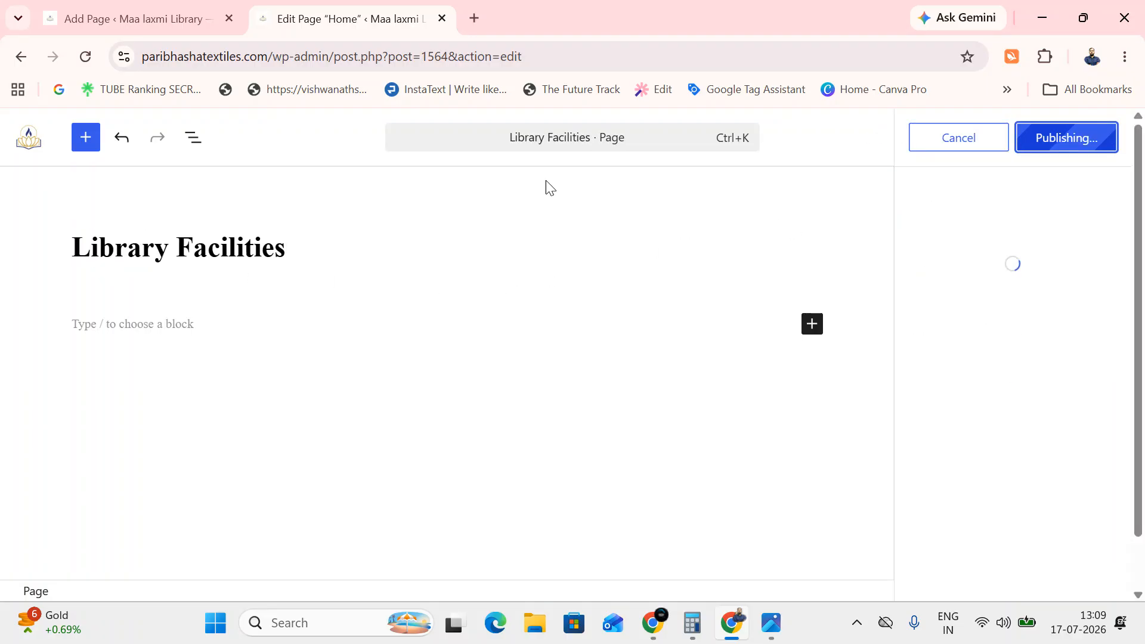
pyautogui.click(13, 154)
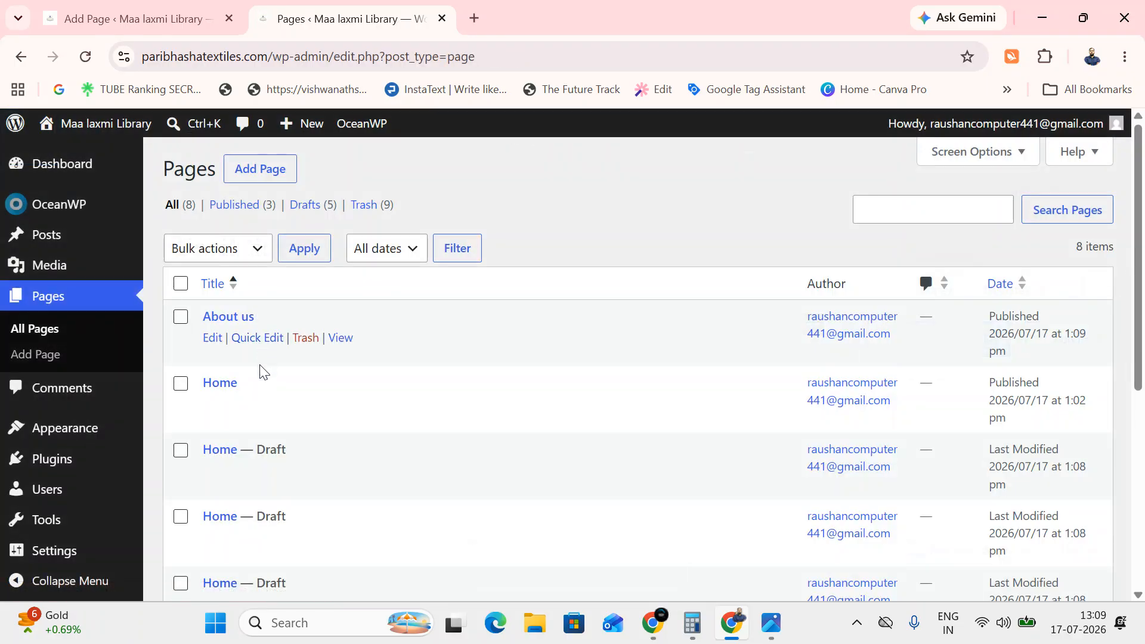
# Open the next Home draft page in the editor
pyautogui.scroll(-3, 262, 382)
pyautogui.scroll(-3, 262, 357)
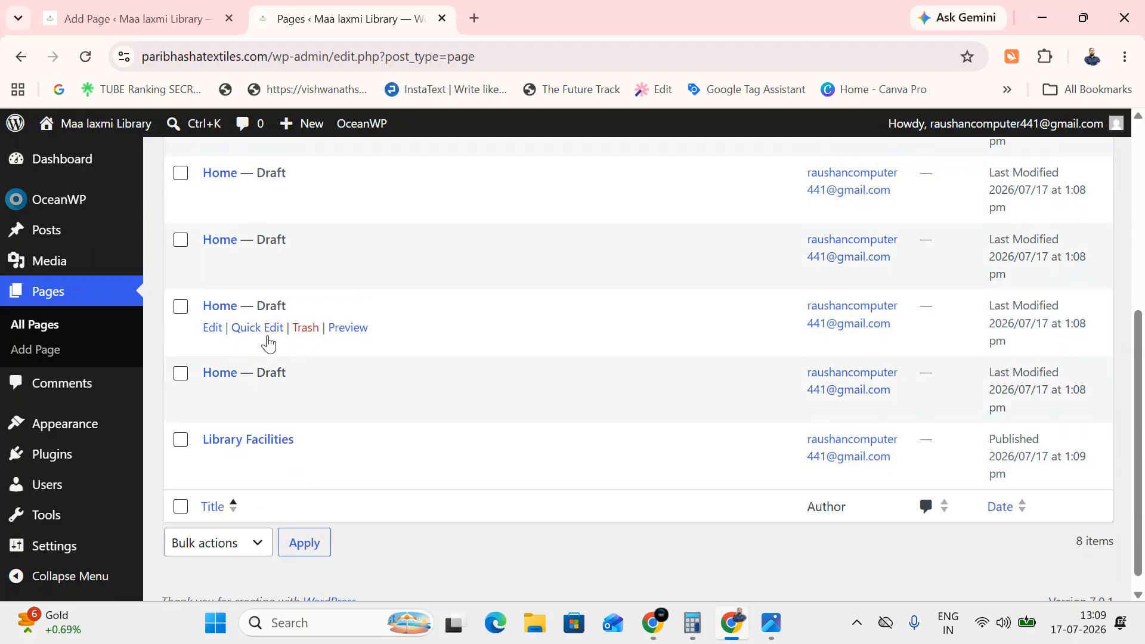
pyautogui.scroll(5, 280, 433)
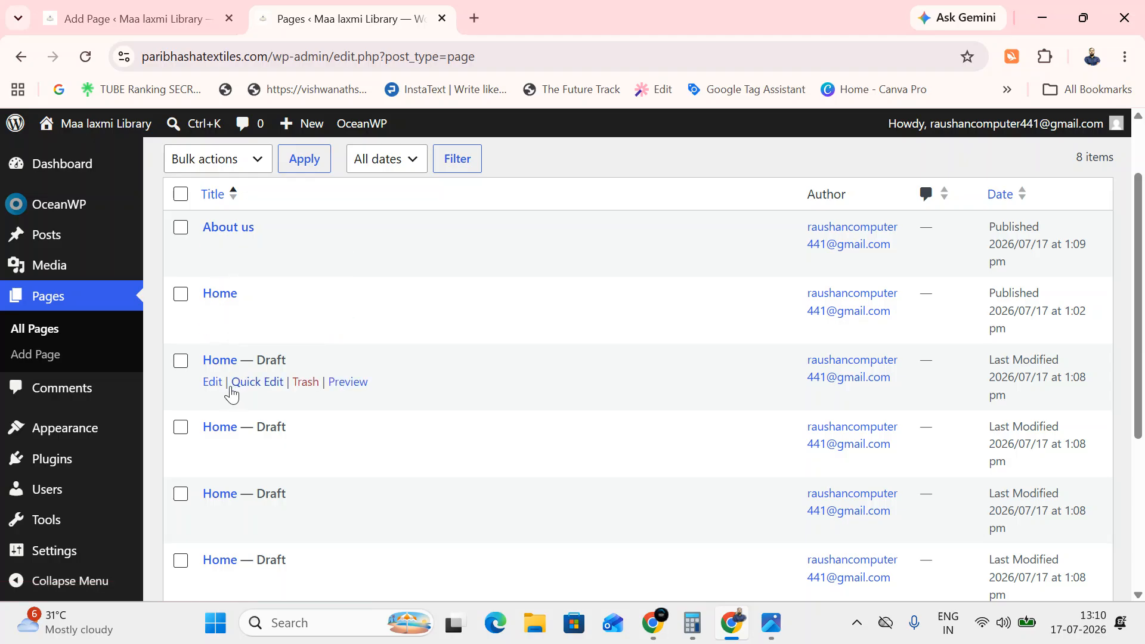
pyautogui.click(213, 385)
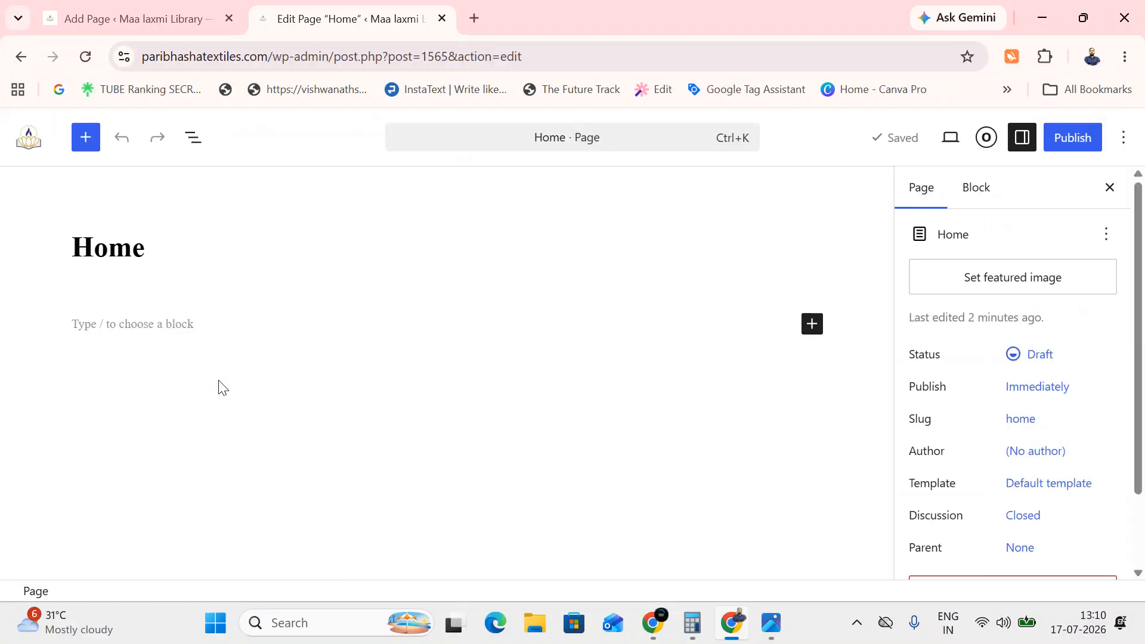
# Copy the Membership page name from the ChatGPT page list and paste it as the page title
pyautogui.hotkey('alt', 'Tab')
pyautogui.scroll(2, 431, 344)
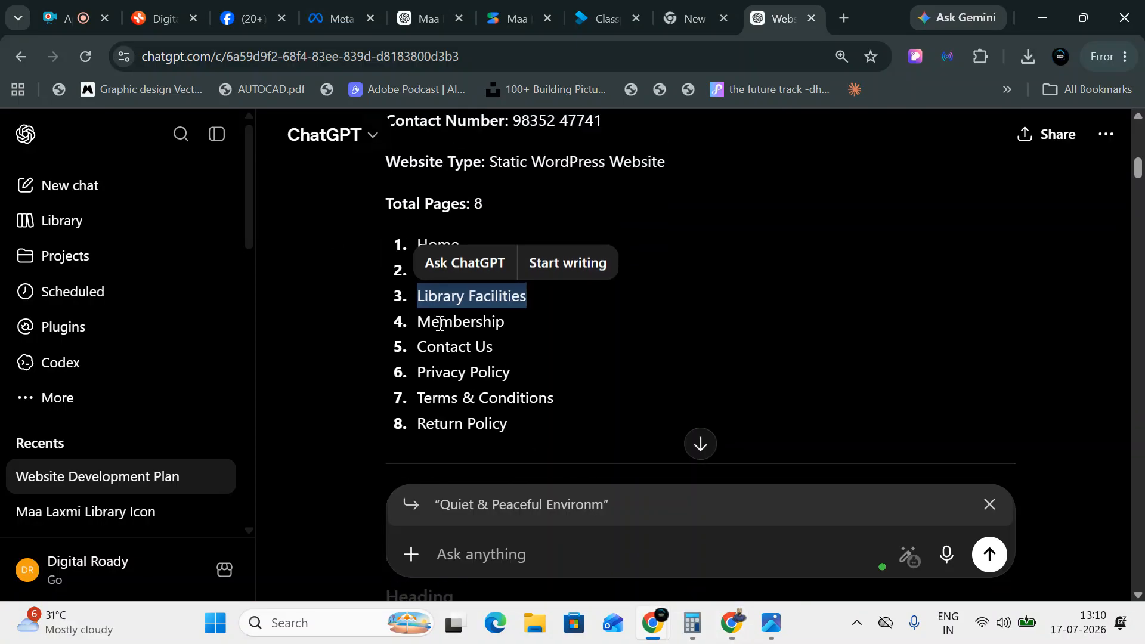
pyautogui.moveTo(518, 325); pyautogui.dragTo(420, 314)
pyautogui.hotkey('ctrl', 'c')
pyautogui.hotkey('alt', 'Tab')
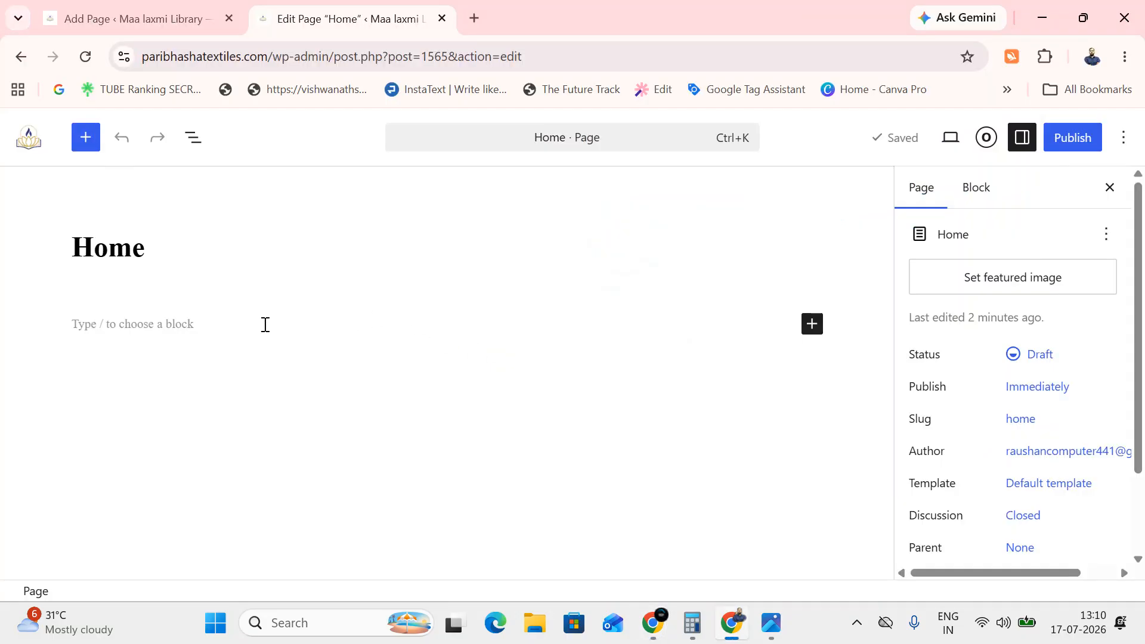
pyautogui.click(212, 258)
pyautogui.hotkey('ctrl', 'a')
pyautogui.hotkey('ctrl', 'v')
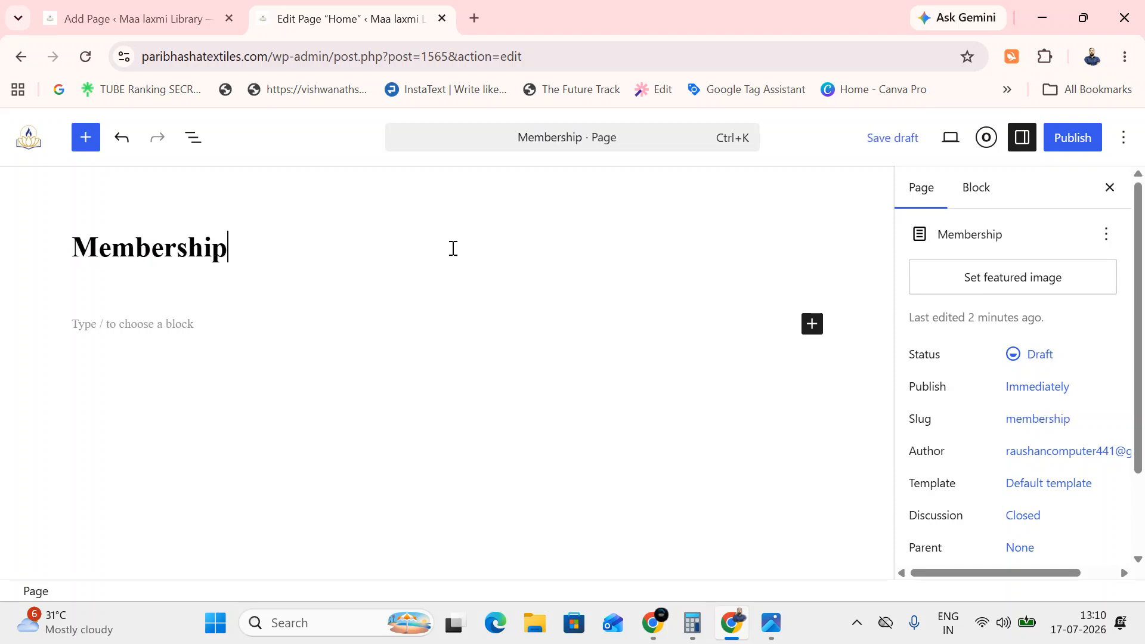
# Publish the Membership page and return to the pages list
pyautogui.click(1059, 148)
pyautogui.click(1060, 148)
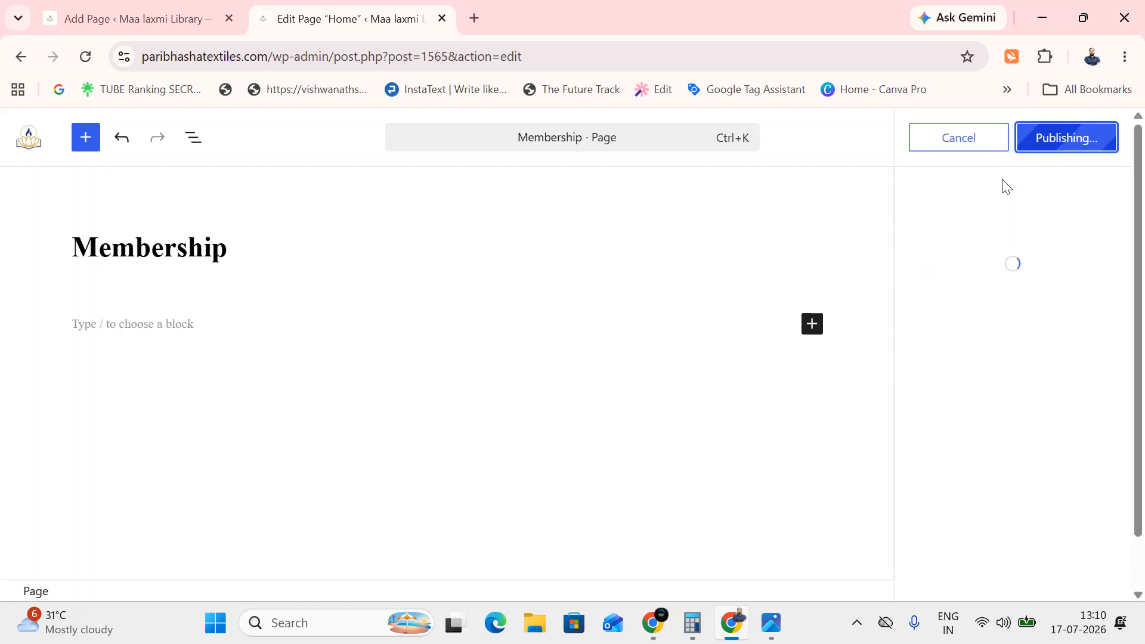
pyautogui.click(26, 141)
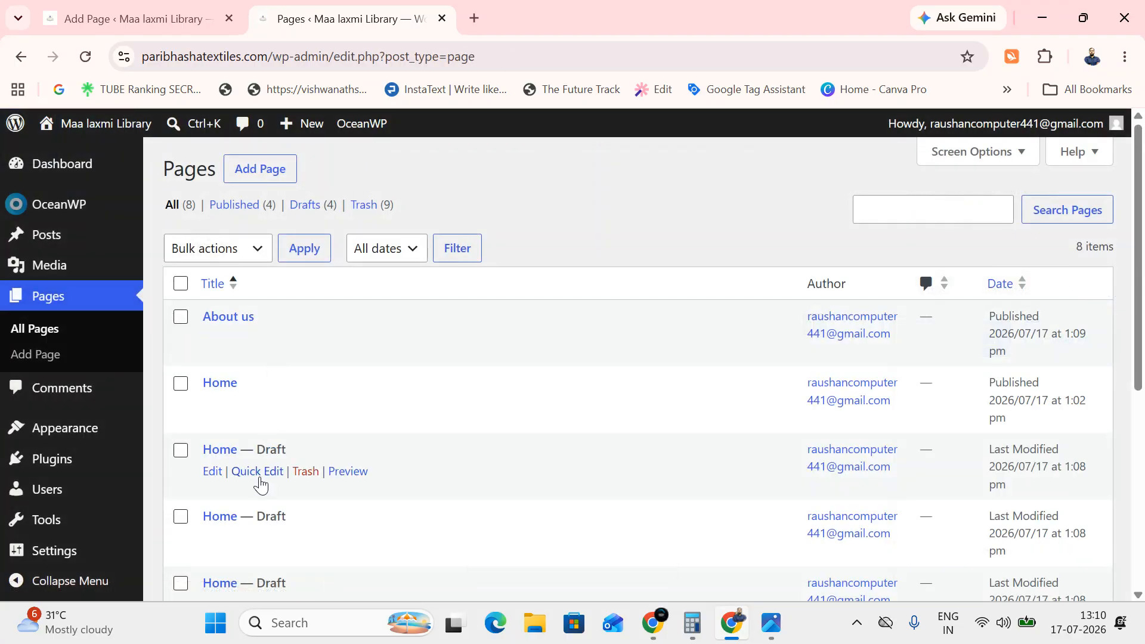
# Open the next Home draft page in the editor and clear its title
pyautogui.click(211, 479)
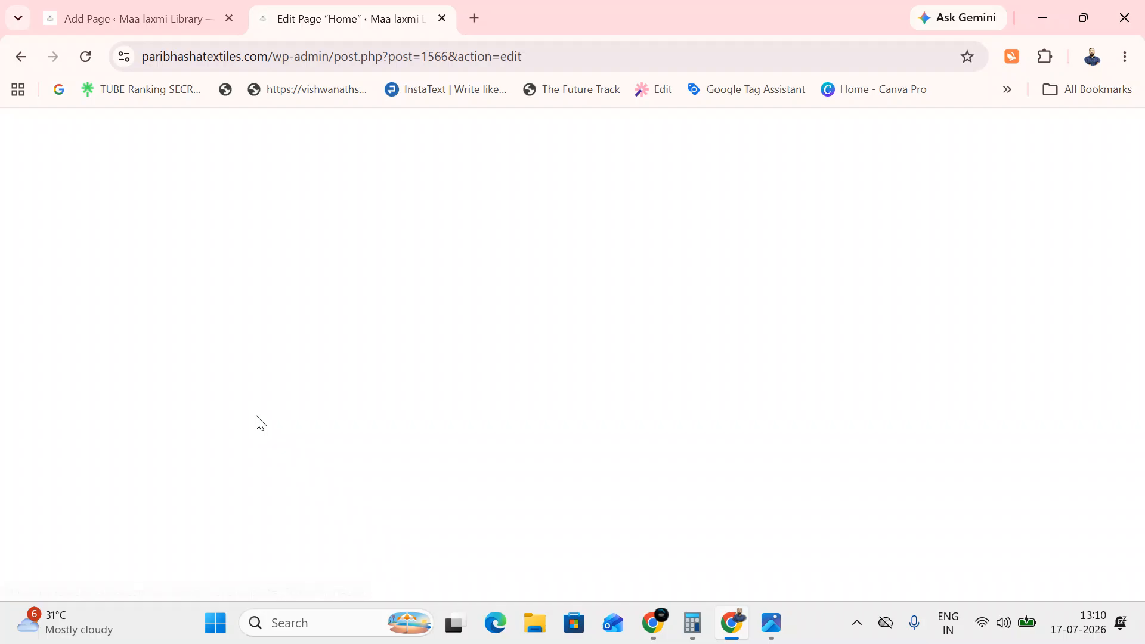
pyautogui.click(229, 263)
pyautogui.hotkey('ctrl', 'a')
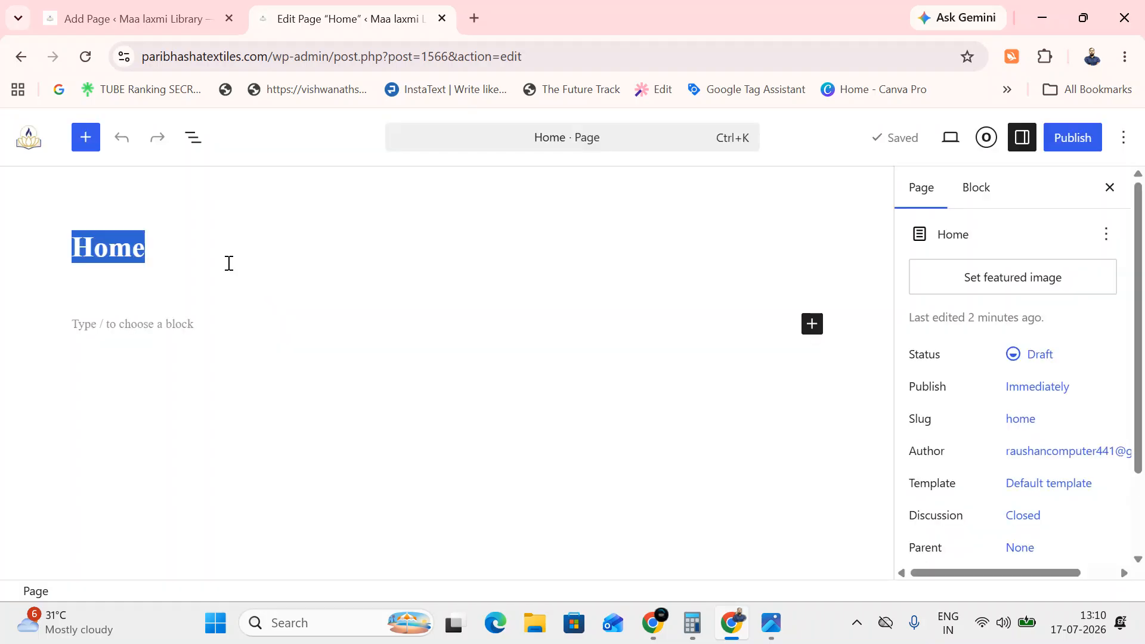
pyautogui.press('BackSpace')
# Copy the Contact Us page name from the ChatGPT page list and paste it as the page title
pyautogui.hotkey('alt', 'Tab')
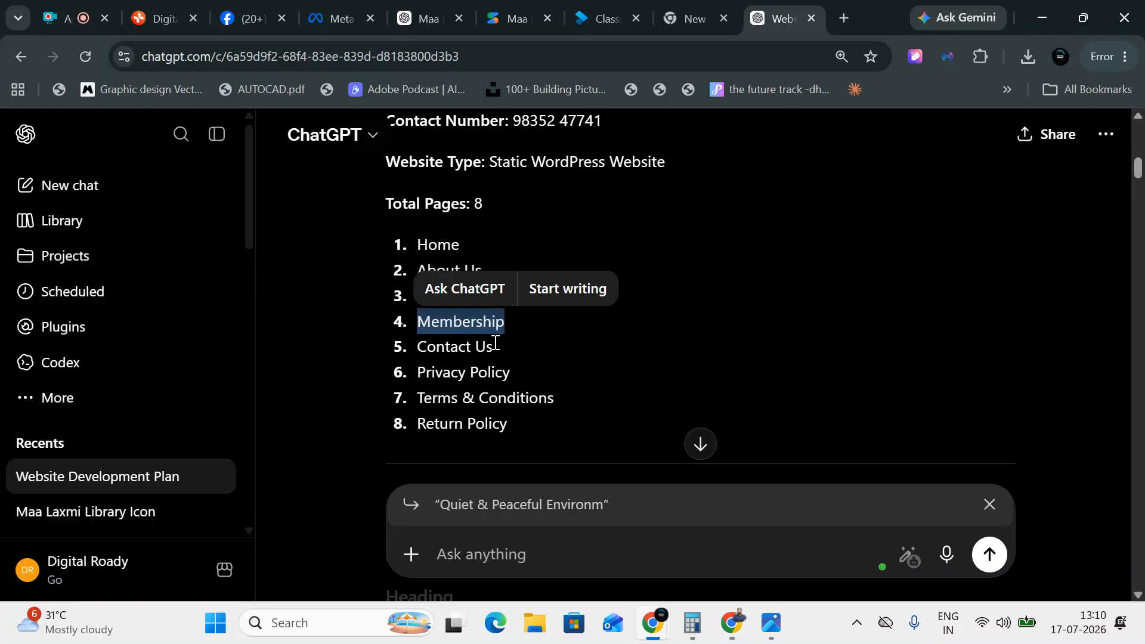
pyautogui.moveTo(494, 347); pyautogui.dragTo(399, 349)
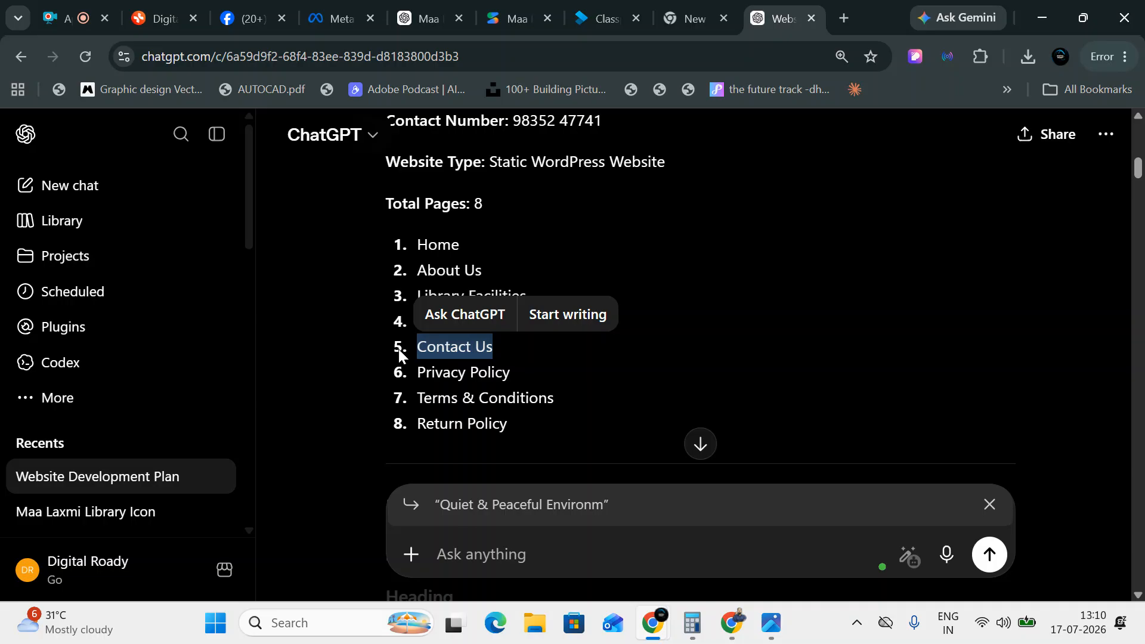
pyautogui.hotkey('ctrl', 'c')
pyautogui.hotkey('alt', 'Tab')
pyautogui.hotkey('ctrl', 'v')
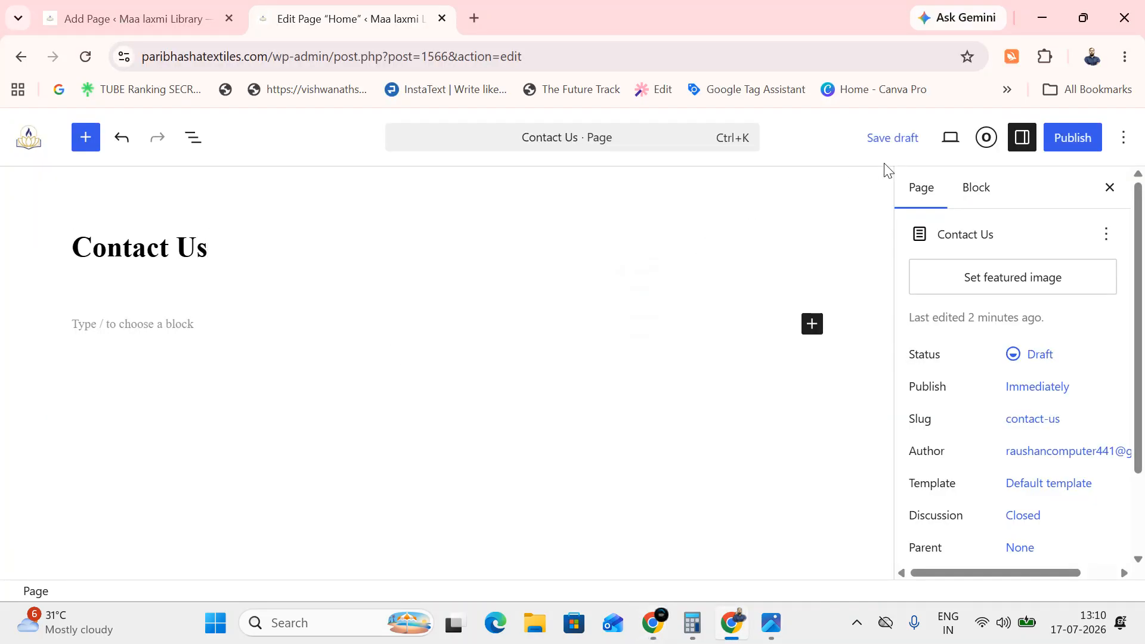
# Publish the Contact Us page and return to the pages list
pyautogui.click(1073, 137)
pyautogui.click(1077, 136)
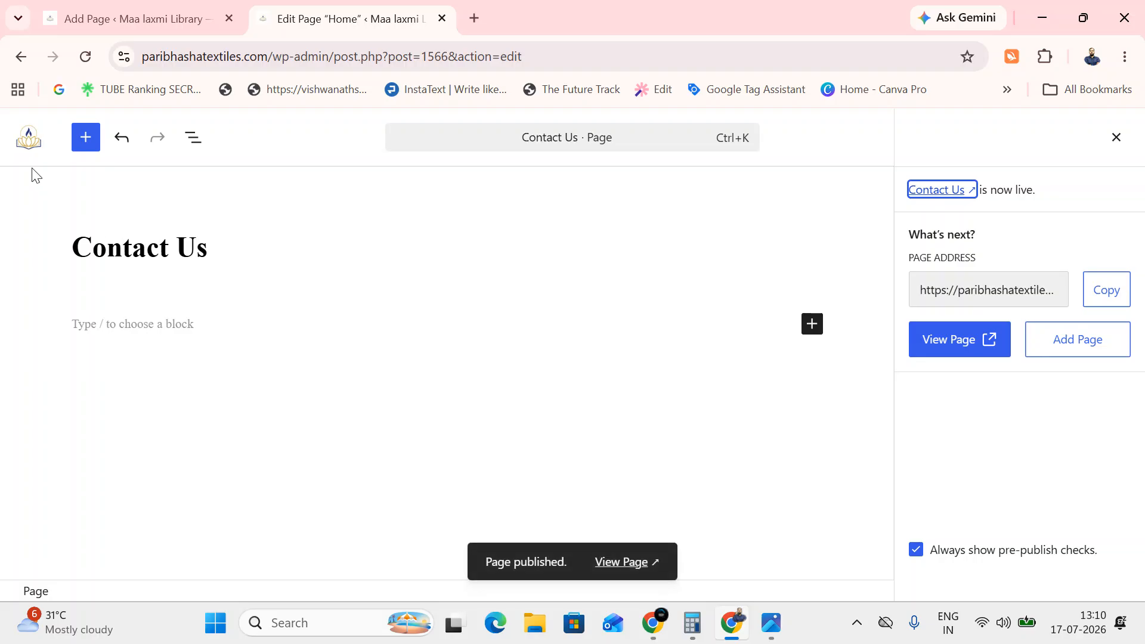
pyautogui.click(21, 152)
pyautogui.scroll(-3, 322, 460)
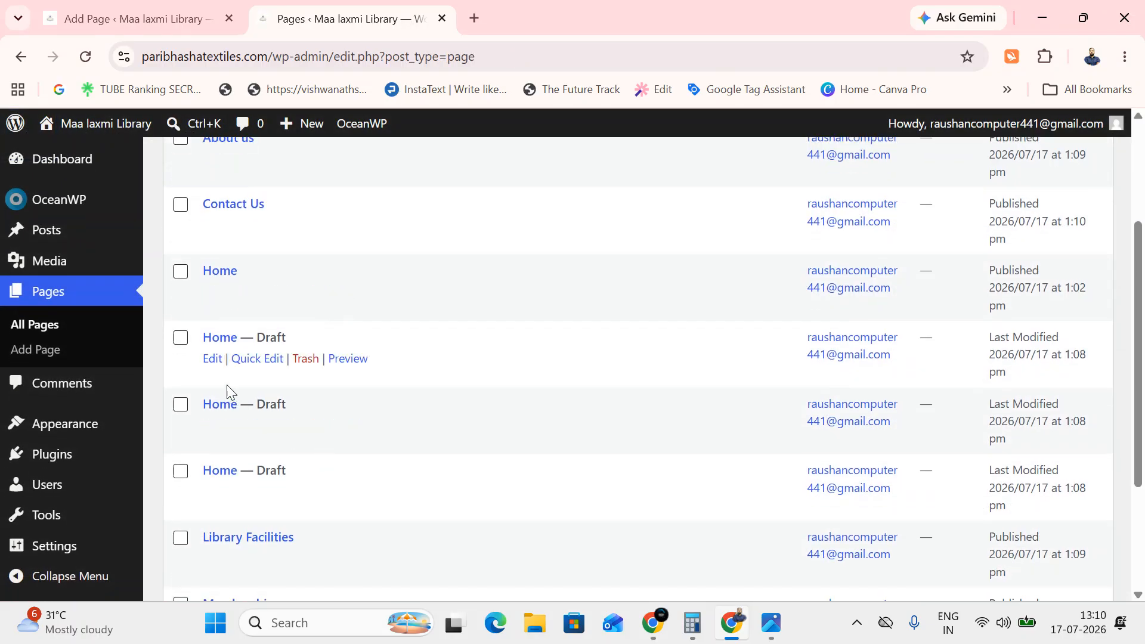
# Open the next Home draft and replace its title with Privacy Policy copied from the ChatGPT page list
pyautogui.click(213, 365)
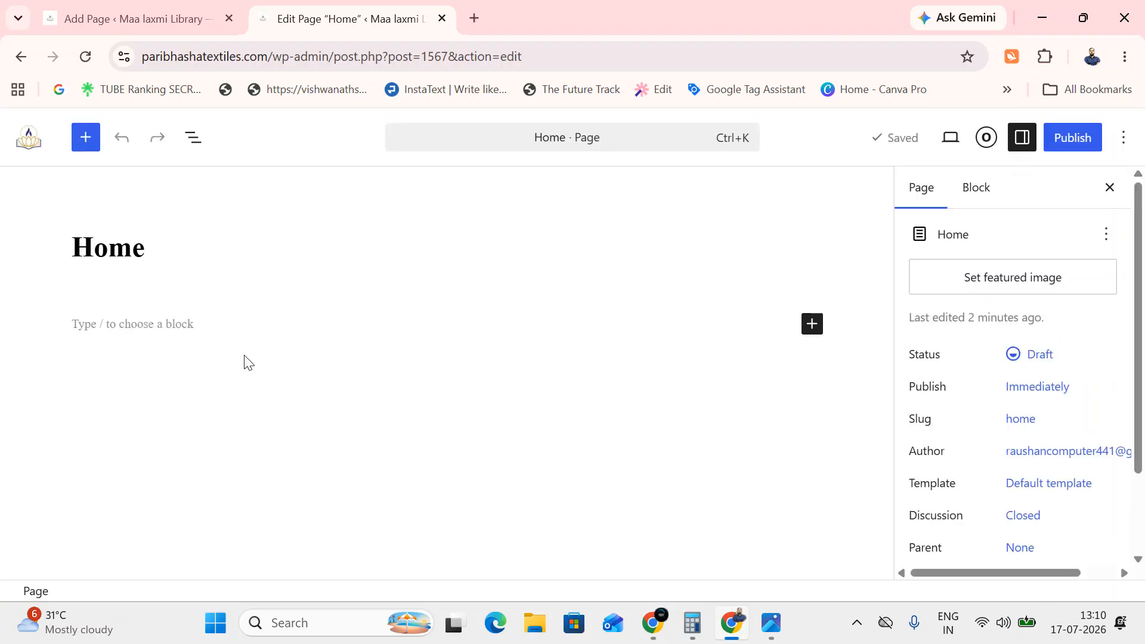
pyautogui.hotkey('alt', 'Tab')
pyautogui.moveTo(511, 373); pyautogui.dragTo(412, 369)
pyautogui.hotkey('ctrl', 'c')
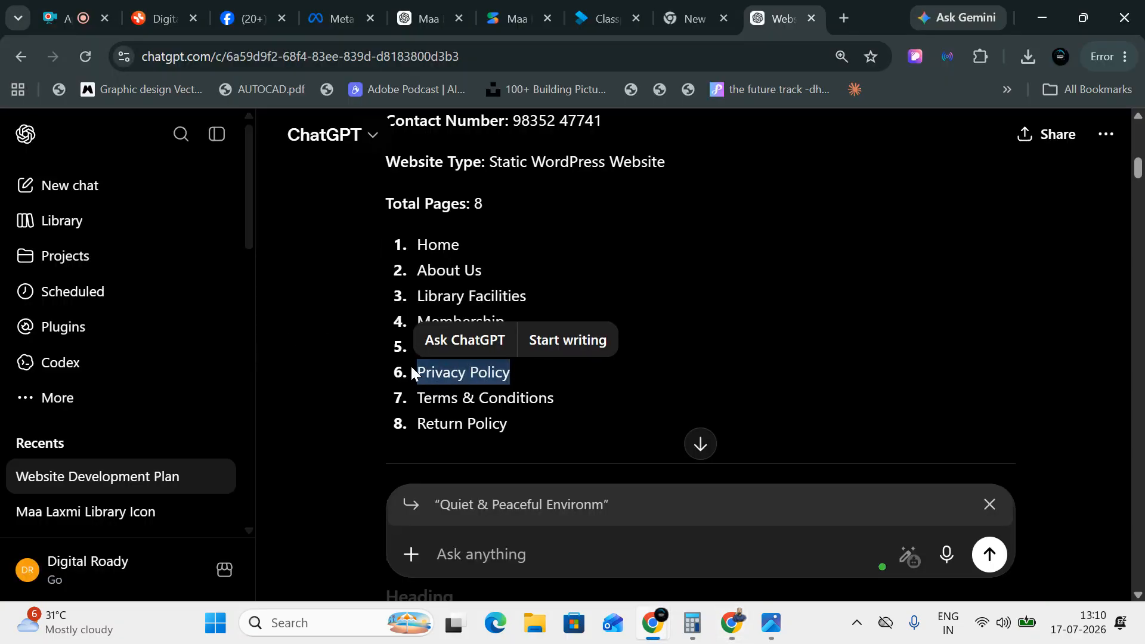
pyautogui.hotkey('alt', 'Tab')
pyautogui.click(268, 247)
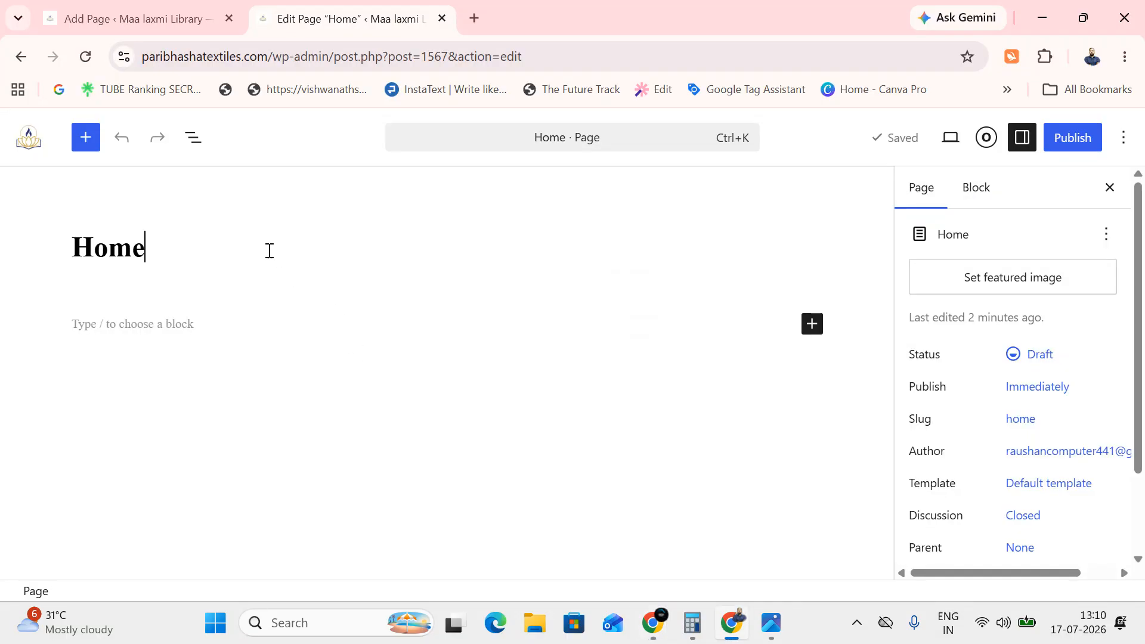
pyautogui.hotkey('ctrl', 'a')
pyautogui.hotkey('ctrl', 'v')
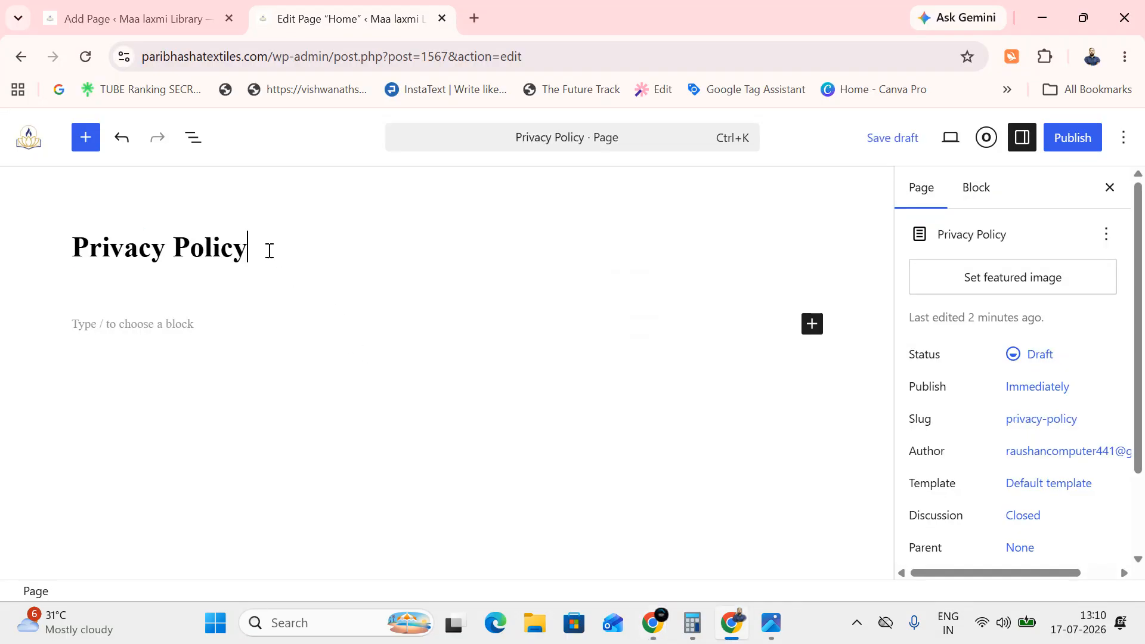
# Publish the Privacy Policy page
pyautogui.click(1069, 138)
pyautogui.click(1068, 138)
# Select the Terms & Conditions entry in the ChatGPT page list
pyautogui.hotkey('alt', 'Tab')
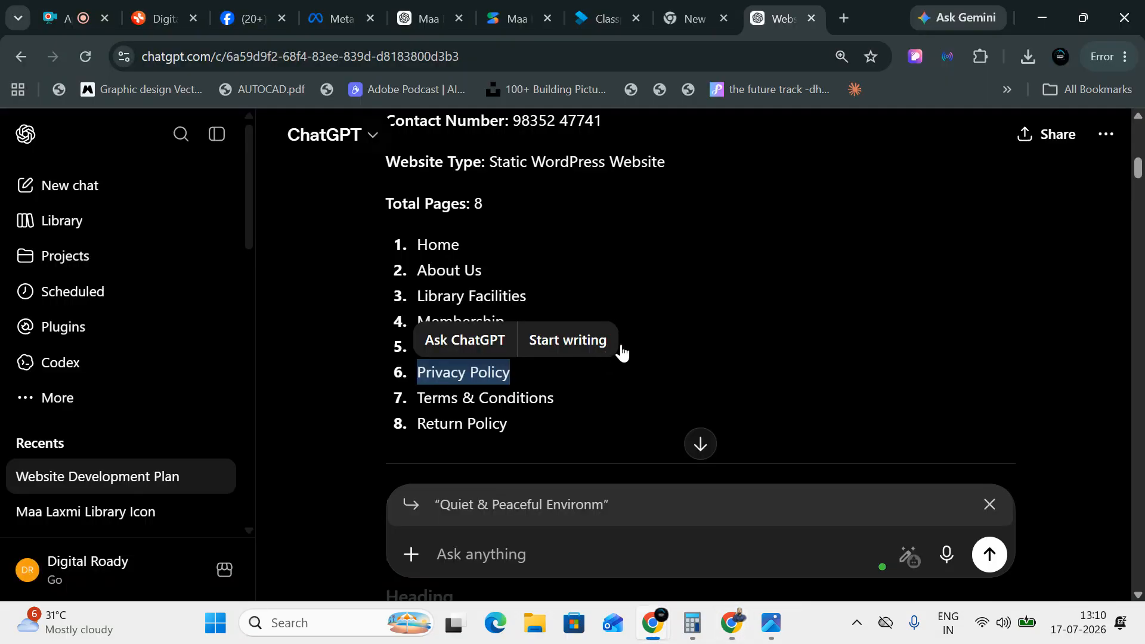
pyautogui.click(548, 395)
pyautogui.moveTo(567, 399); pyautogui.dragTo(417, 396)
pyautogui.click(582, 406)
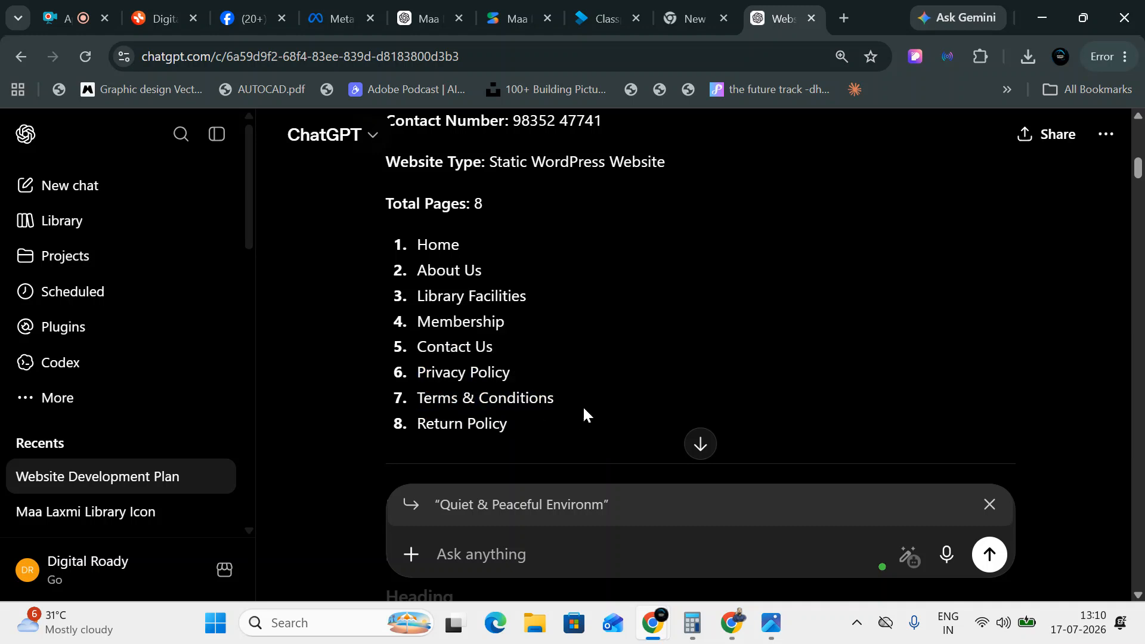
pyautogui.moveTo(582, 406); pyautogui.dragTo(417, 397)
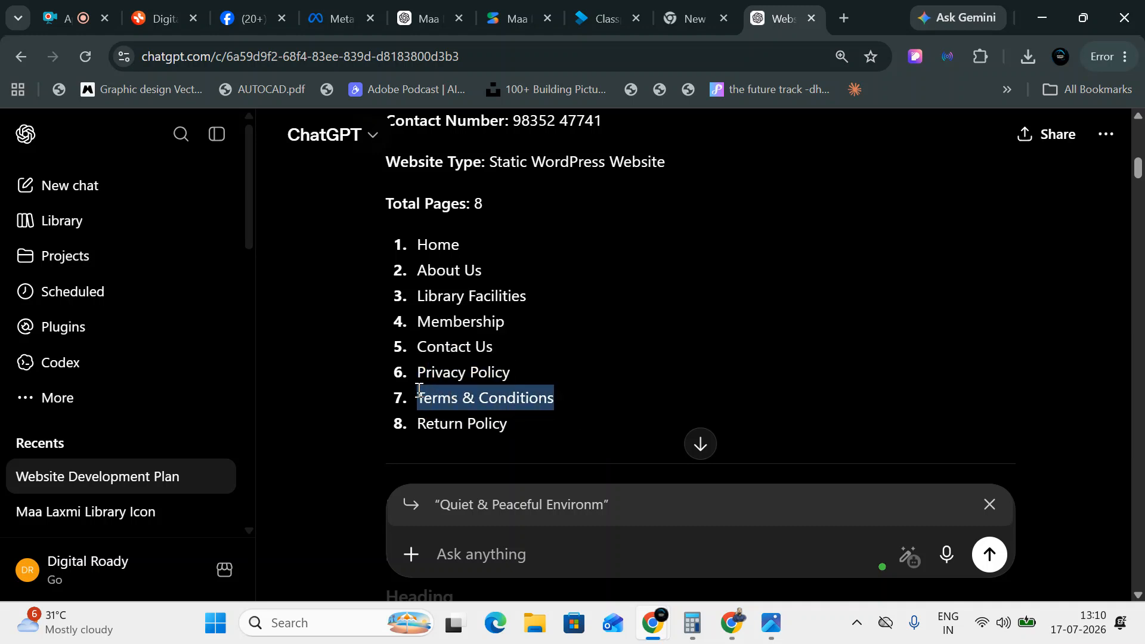
pyautogui.hotkey('alt', 'Tab')
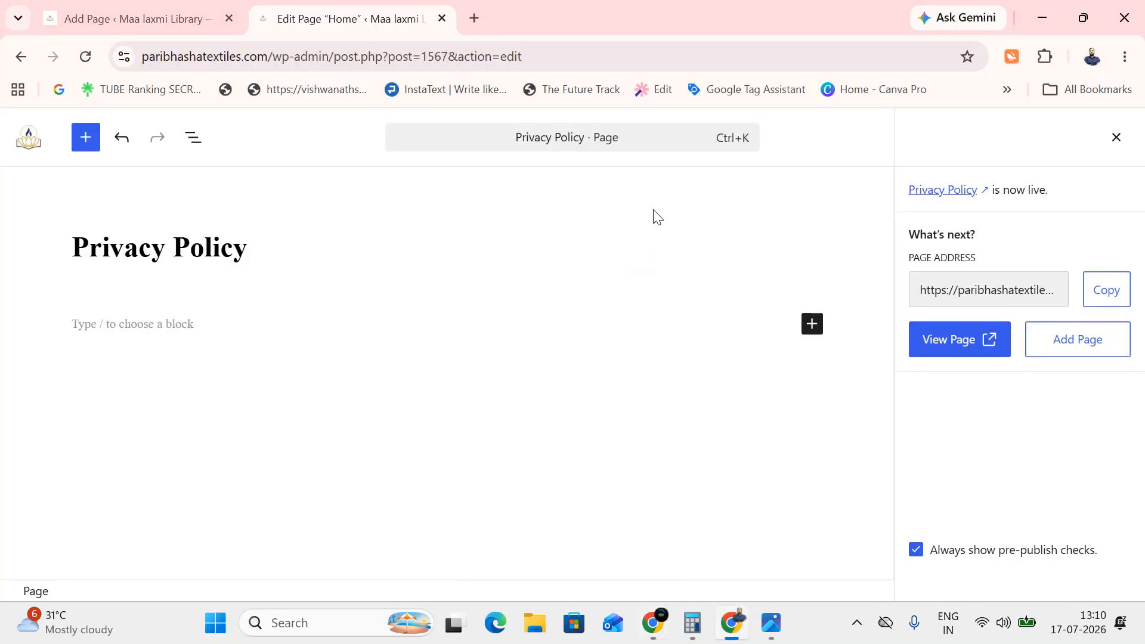
# Return to the pages list, open the next Home draft and retitle it Terms & Conditions
pyautogui.click(26, 139)
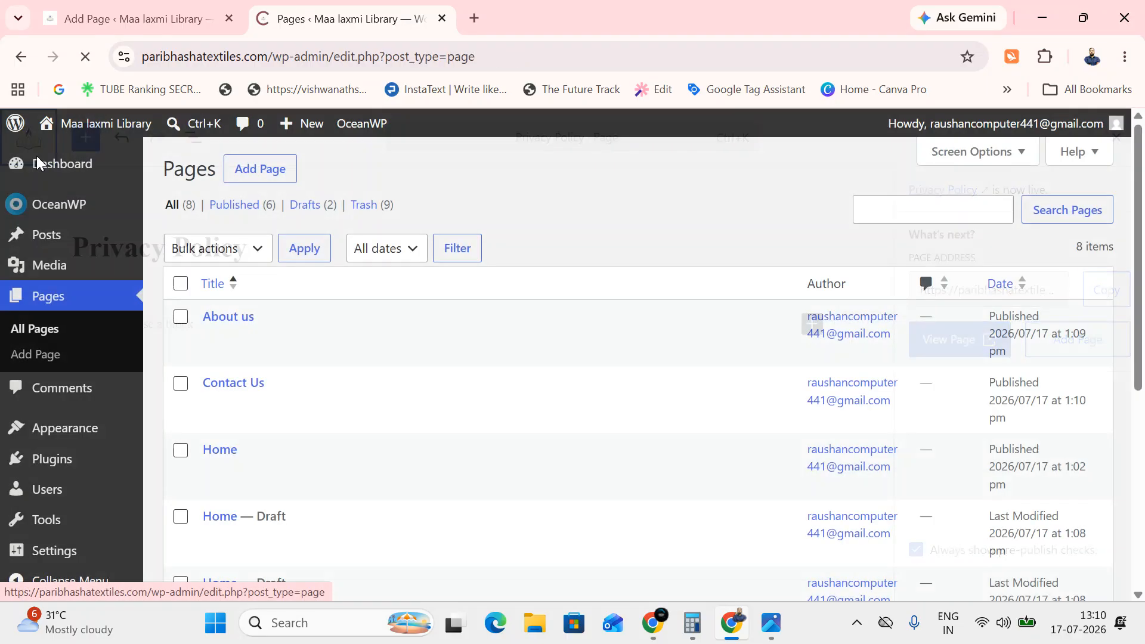
pyautogui.scroll(-1, 310, 417)
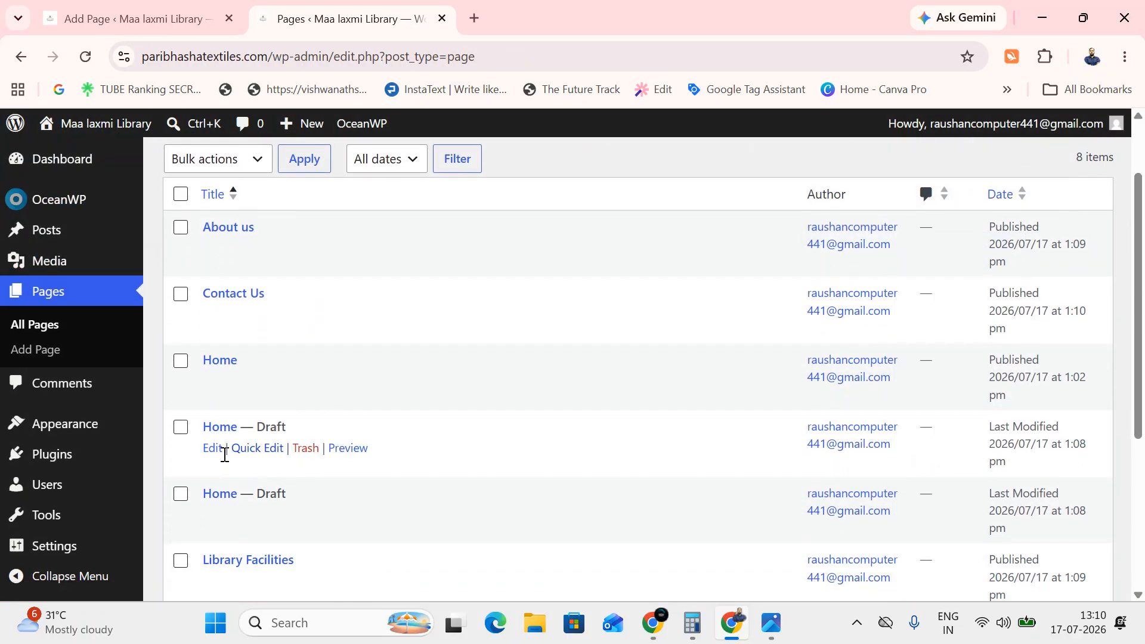
pyautogui.click(213, 449)
pyautogui.click(207, 247)
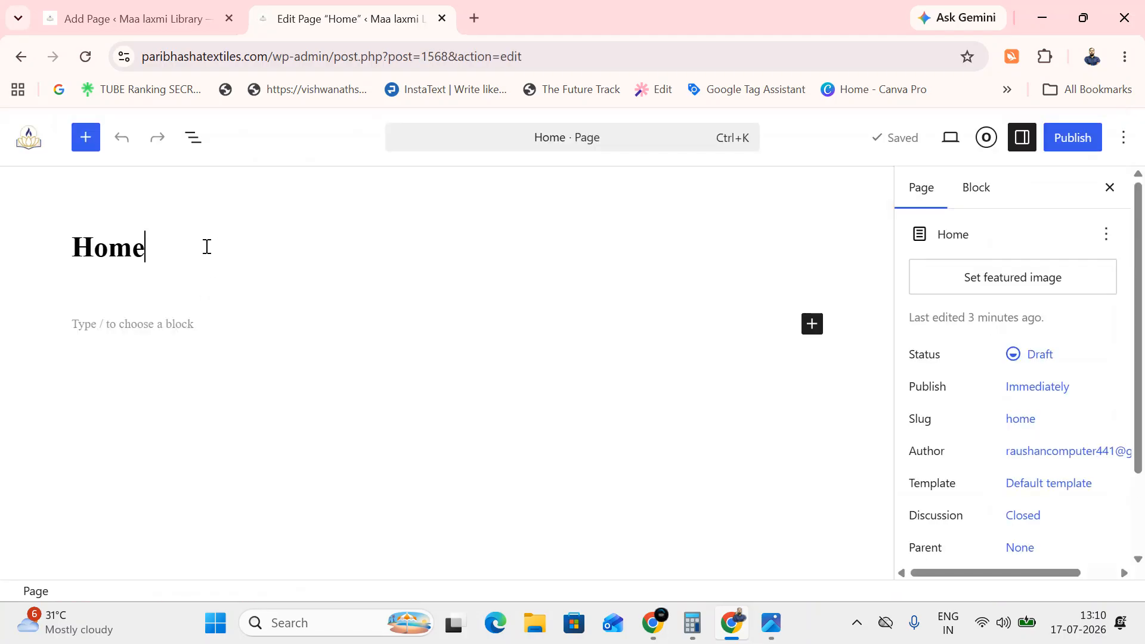
pyautogui.hotkey('ctrl', 'a')
pyautogui.write('Terms & Conditions')
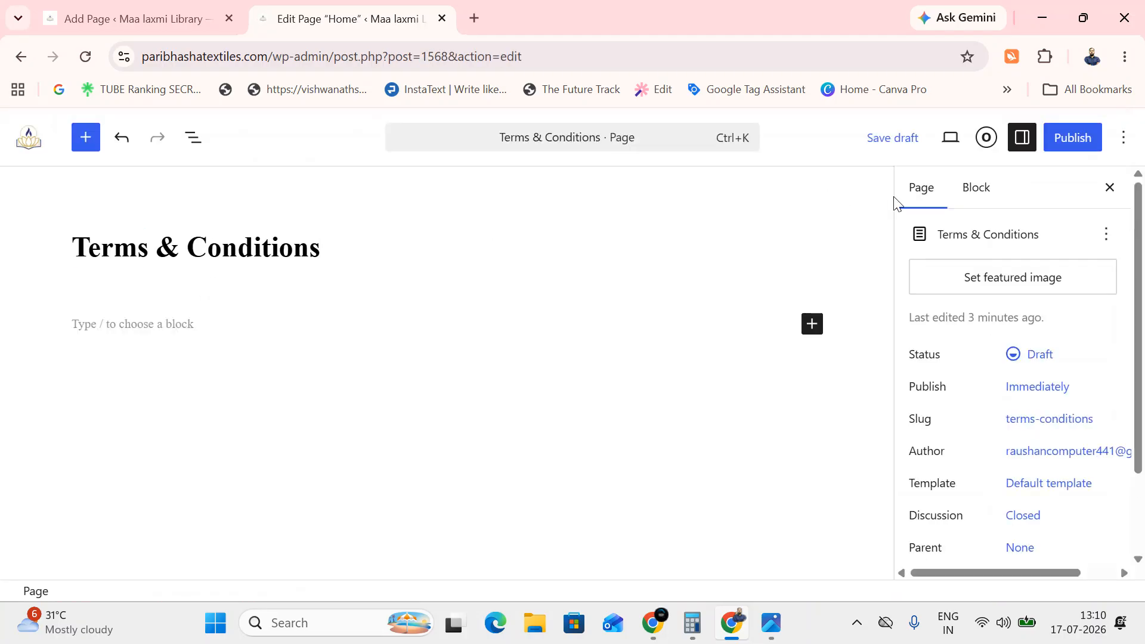
# Publish the Terms & Conditions page and return to the pages list
pyautogui.click(1089, 155)
pyautogui.click(1087, 147)
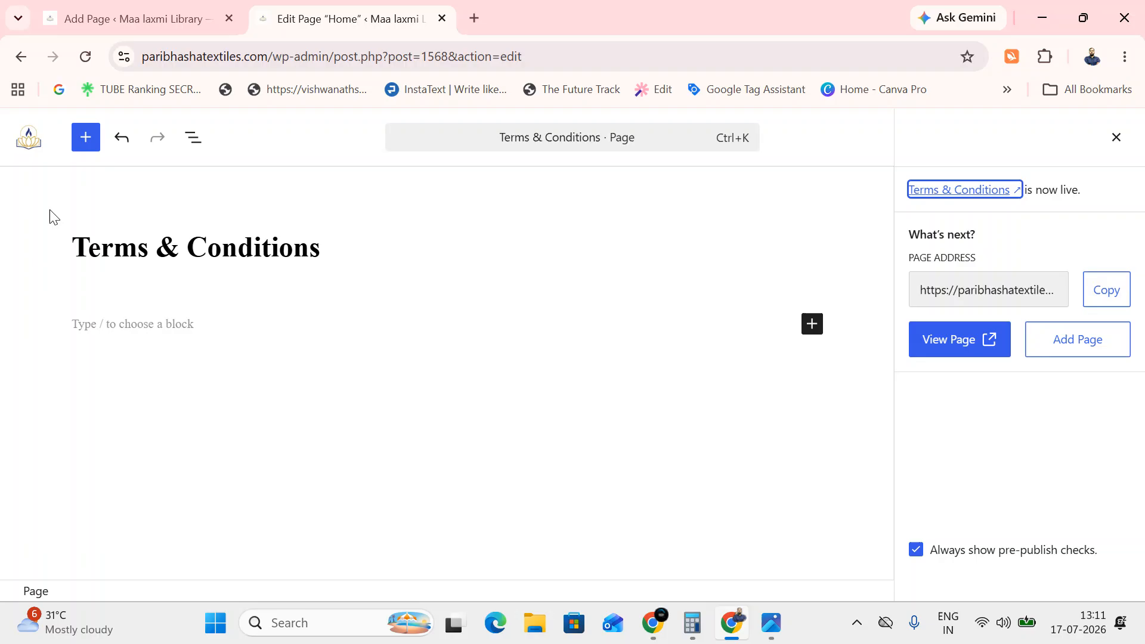
pyautogui.click(29, 143)
pyautogui.scroll(-3, 286, 453)
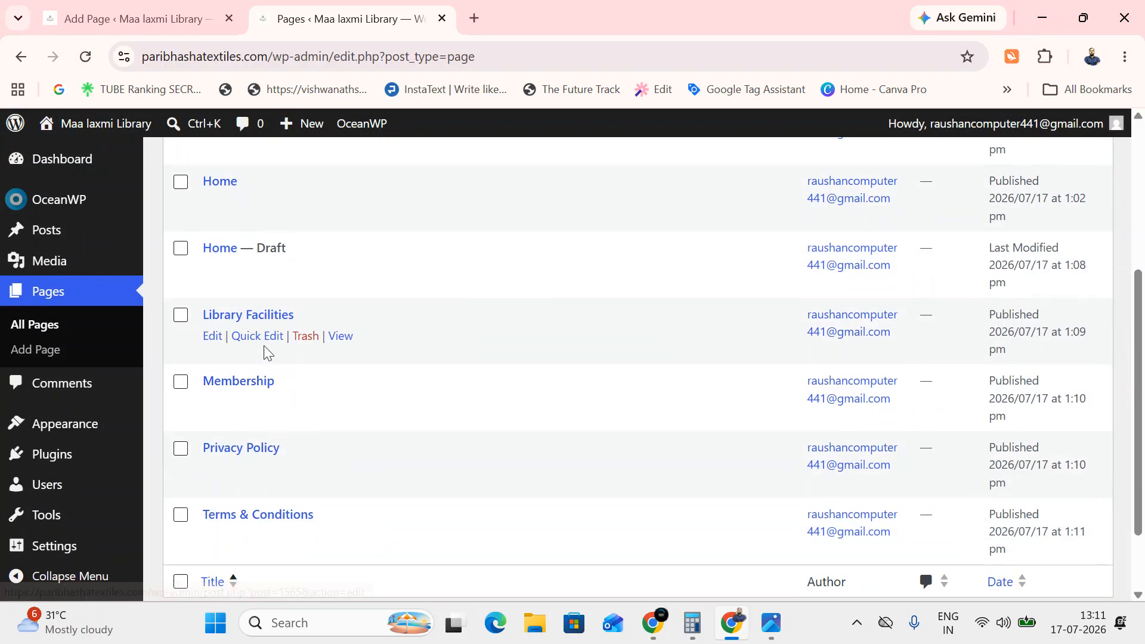
# Open the last remaining Home draft page in the editor
pyautogui.scroll(-1, 266, 358)
pyautogui.scroll(2, 266, 369)
pyautogui.click(212, 270)
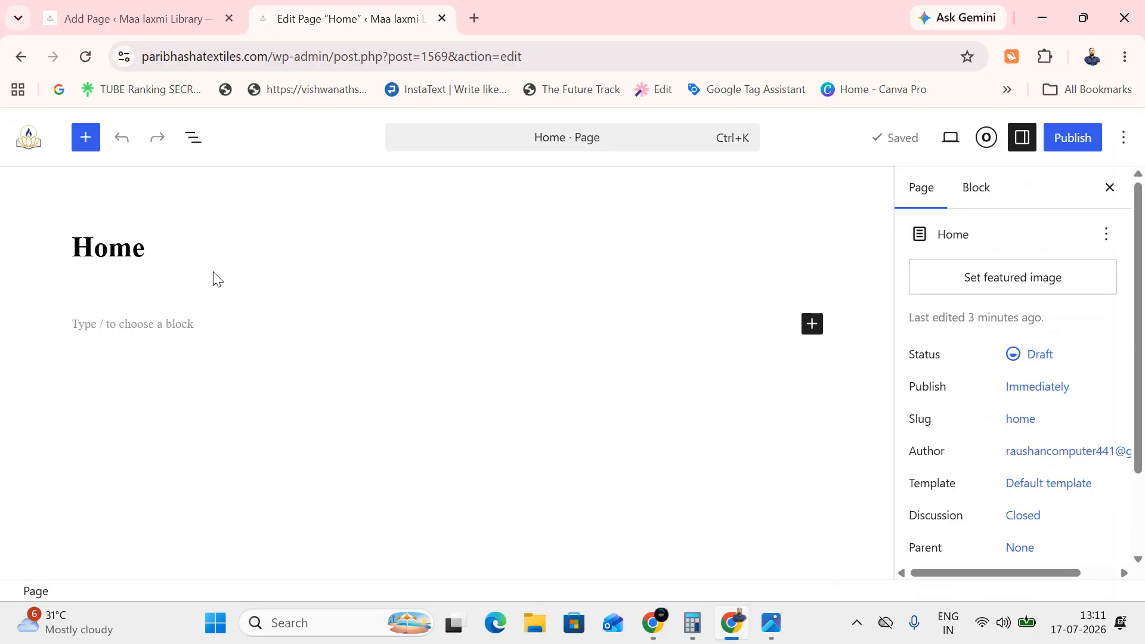
pyautogui.click(168, 247)
# Copy Return Policy from the ChatGPT page list and paste it as the draft's title
pyautogui.hotkey('alt', 'Tab')
pyautogui.click(463, 450)
pyautogui.moveTo(510, 425); pyautogui.dragTo(390, 424)
pyautogui.hotkey('ctrl', 'c')
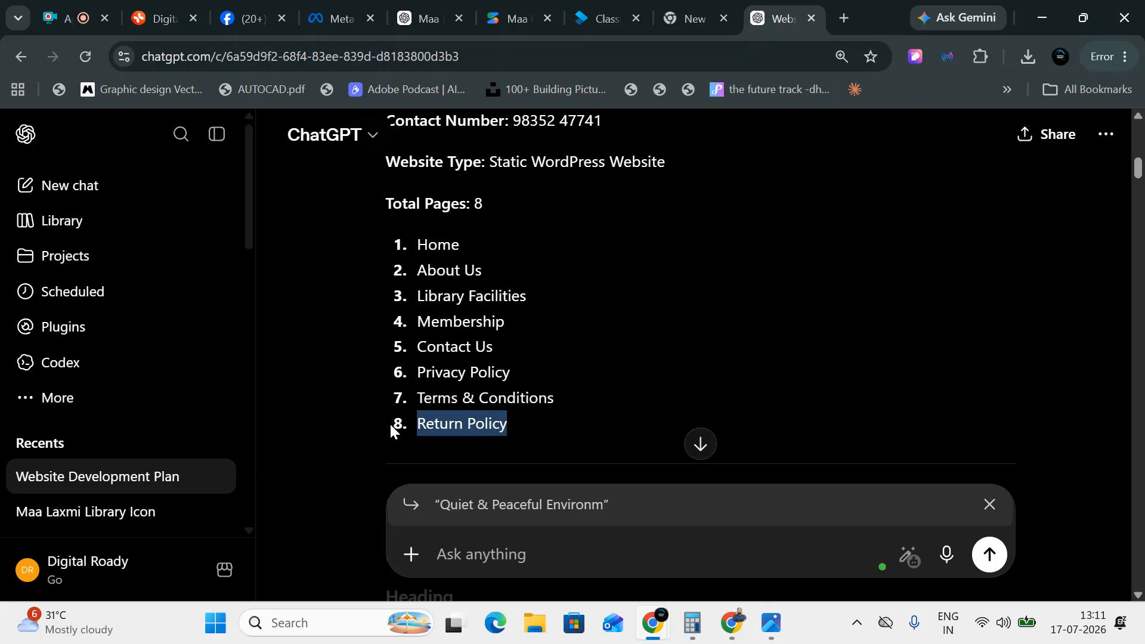
pyautogui.hotkey('alt', 'Tab')
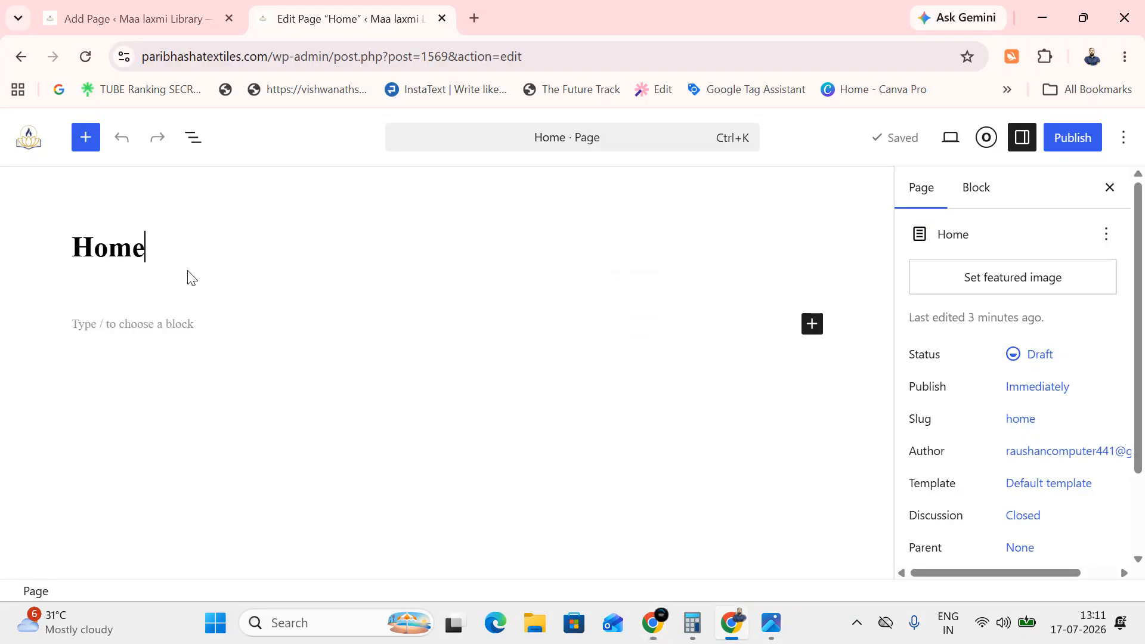
pyautogui.click(69, 246)
pyautogui.hotkey('ctrl', 'a')
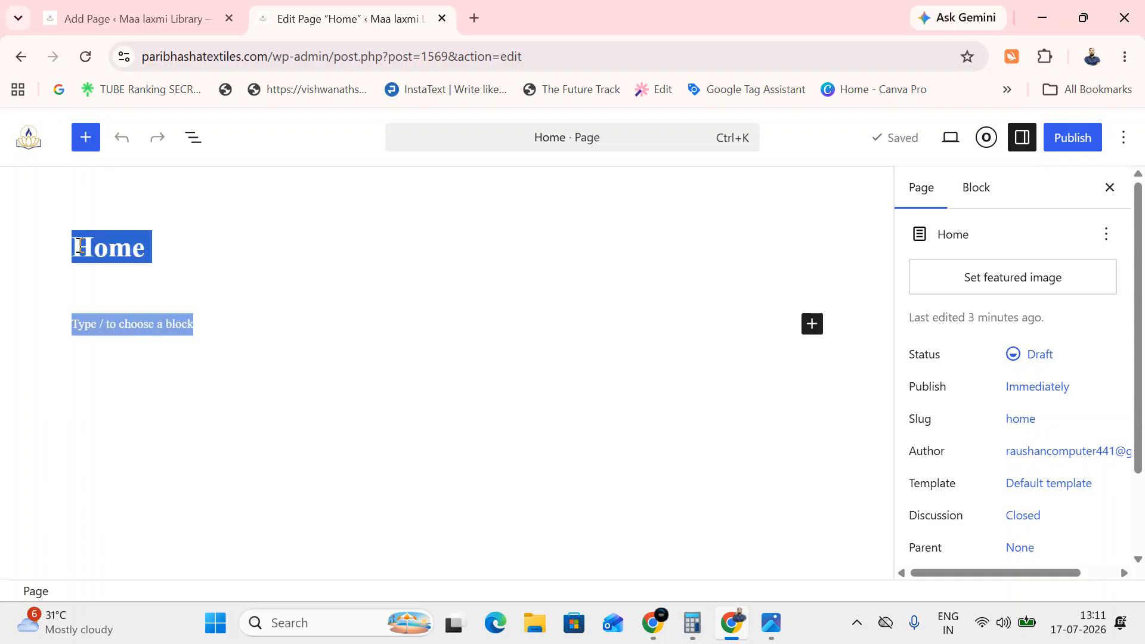
pyautogui.click(258, 263)
pyautogui.moveTo(187, 251); pyautogui.dragTo(76, 243)
pyautogui.press('BackSpace')
pyautogui.hotkey('ctrl', 'v')
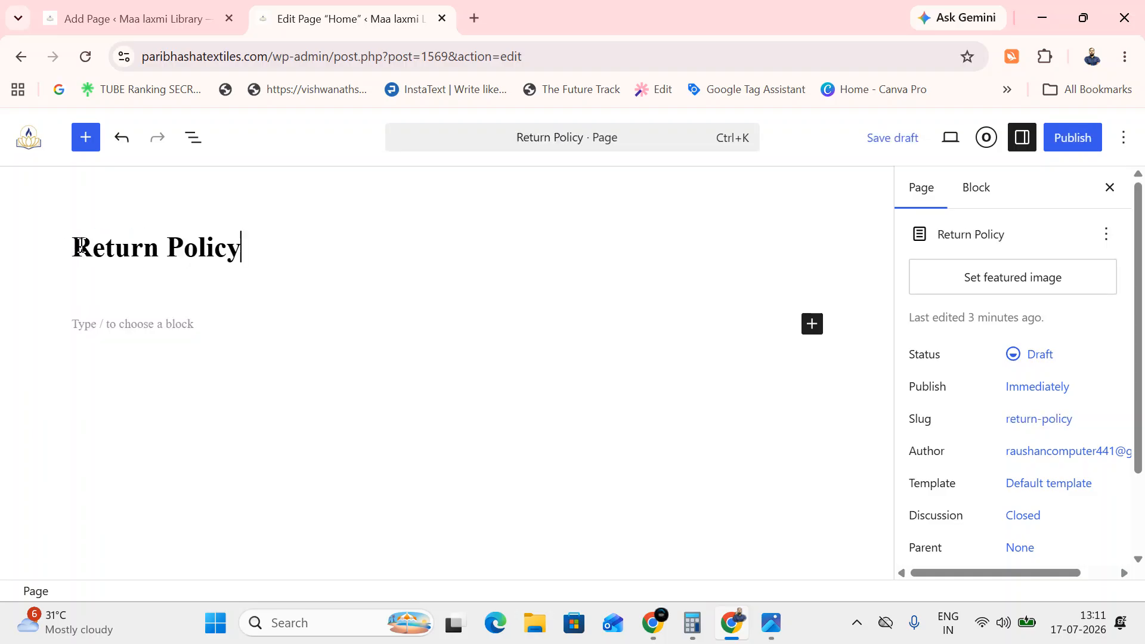
# Publish the Return Policy page and return to the pages list
pyautogui.click(1072, 137)
pyautogui.click(1072, 137)
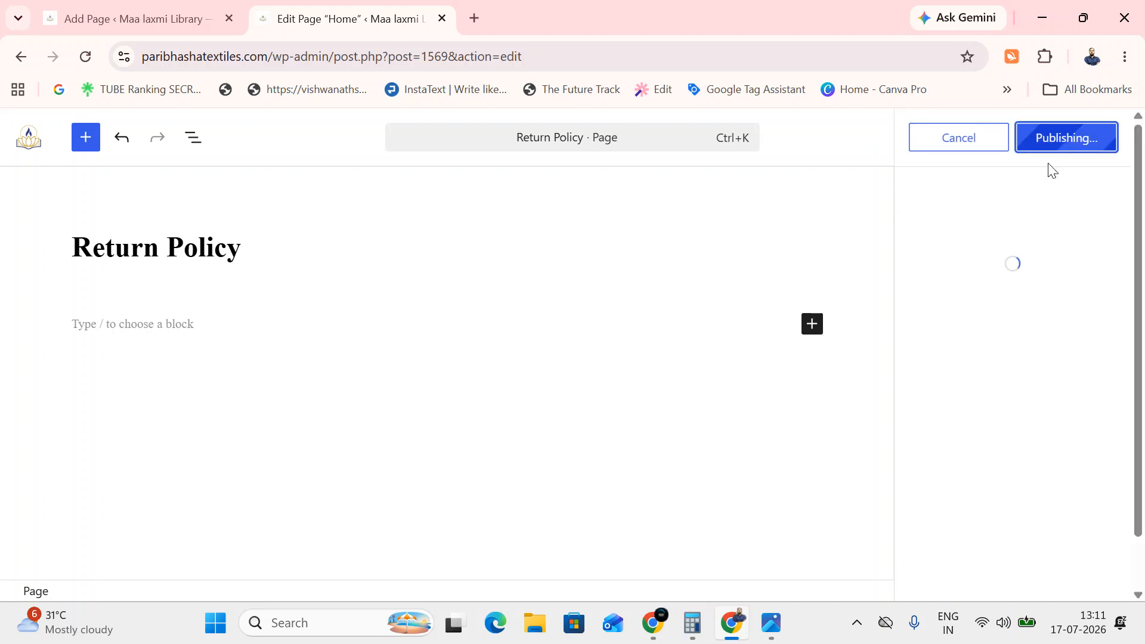
pyautogui.click(29, 148)
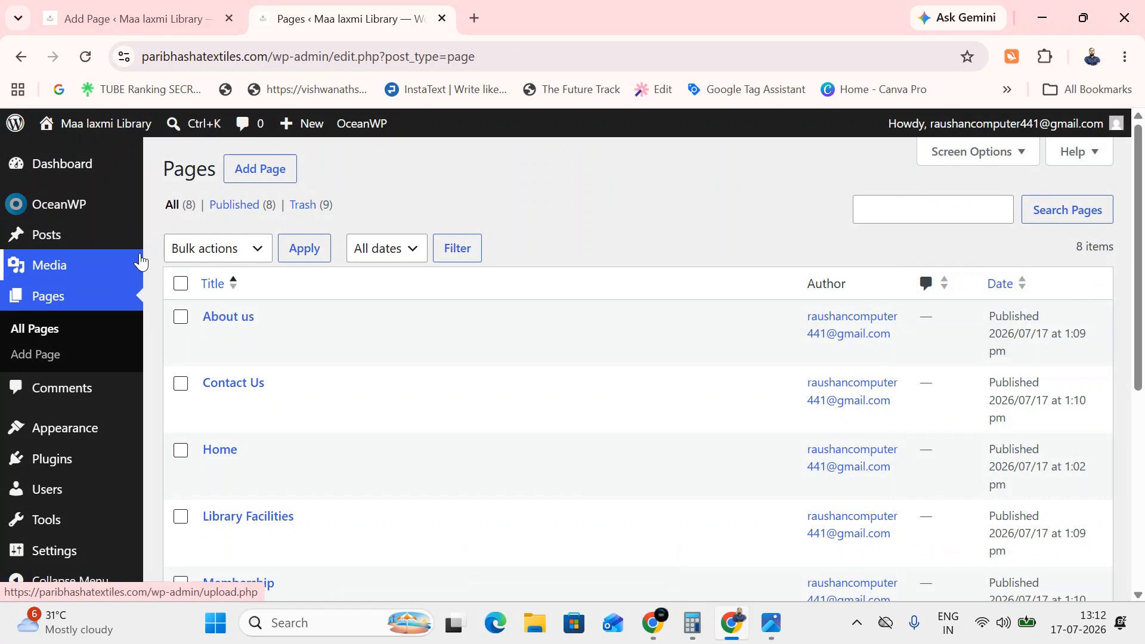
# Review the pages list to check all eight pages are published
pyautogui.scroll(-6, 299, 394)
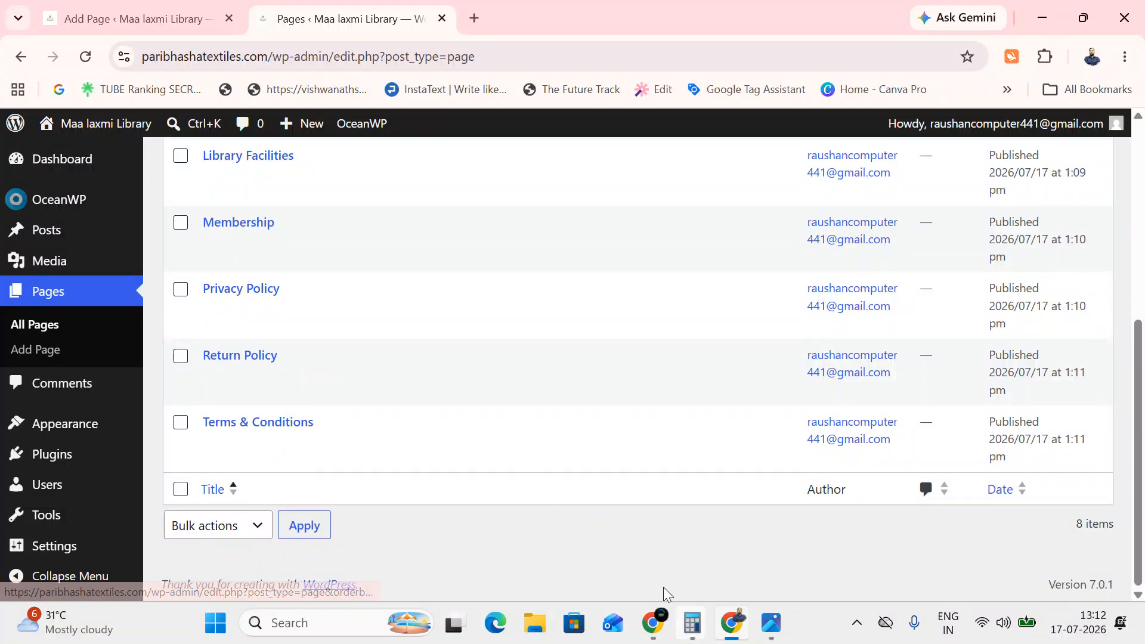
pyautogui.scroll(6, 347, 335)
pyautogui.scroll(-3, 44, 466)
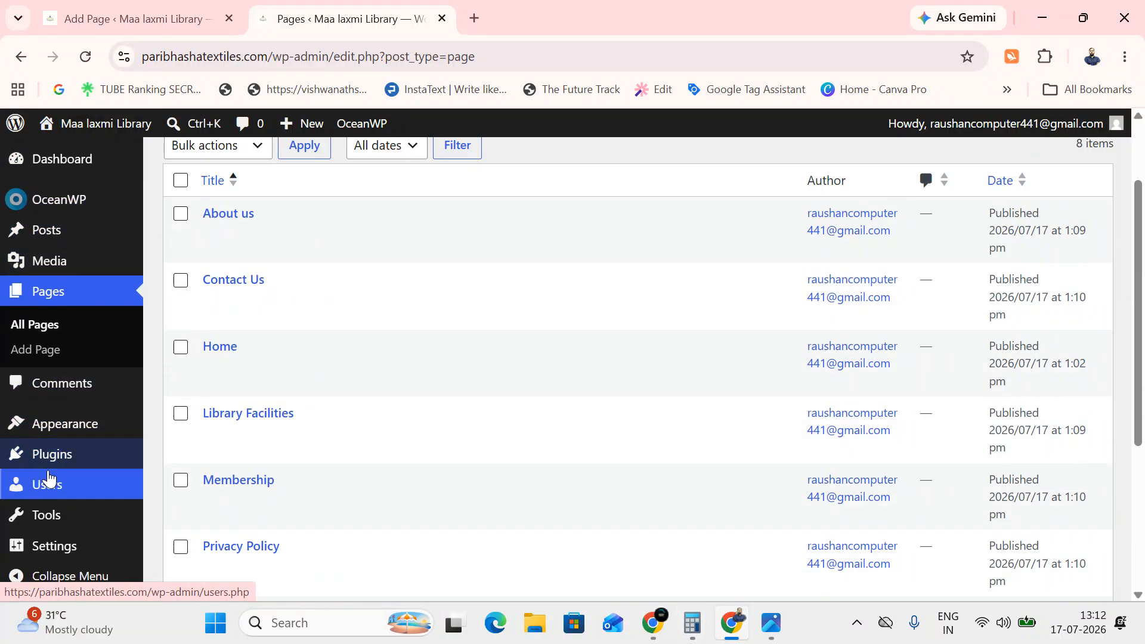
# Create a new menu named Main Menu and assign it to the Main menu location
pyautogui.moveTo(90, 427)
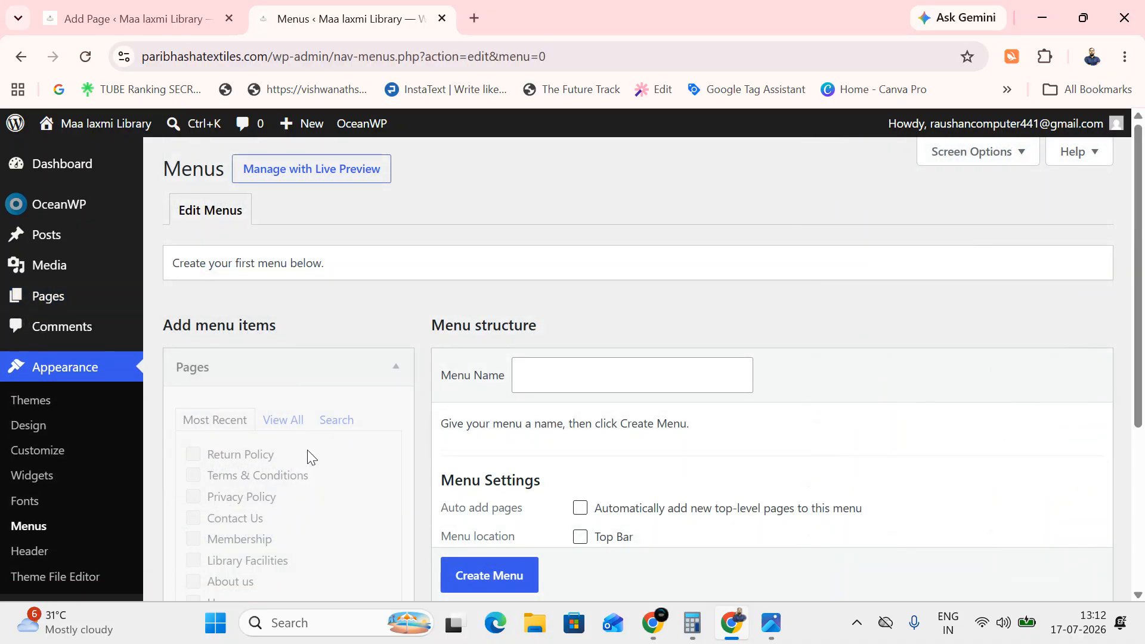
pyautogui.scroll(-2, 500, 441)
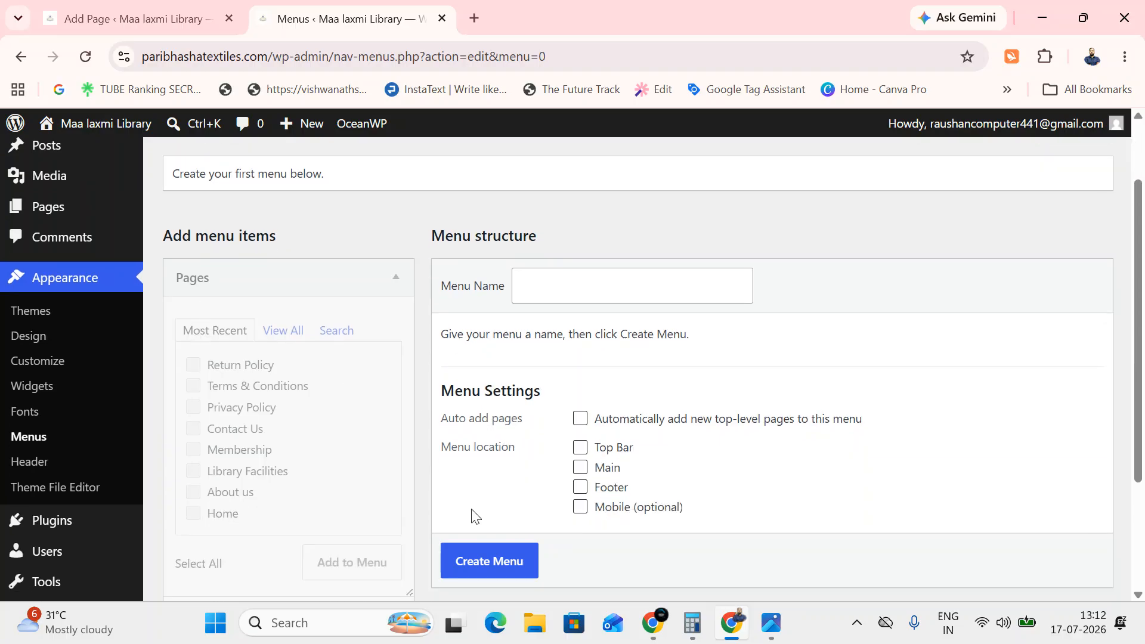
pyautogui.click(581, 295)
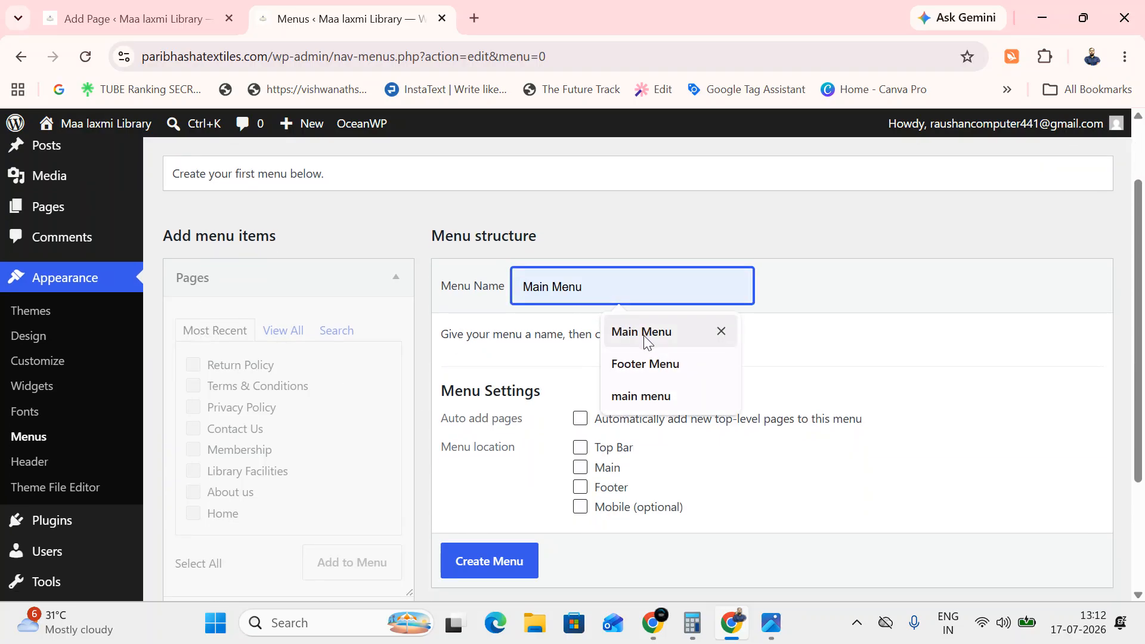
pyautogui.click(650, 332)
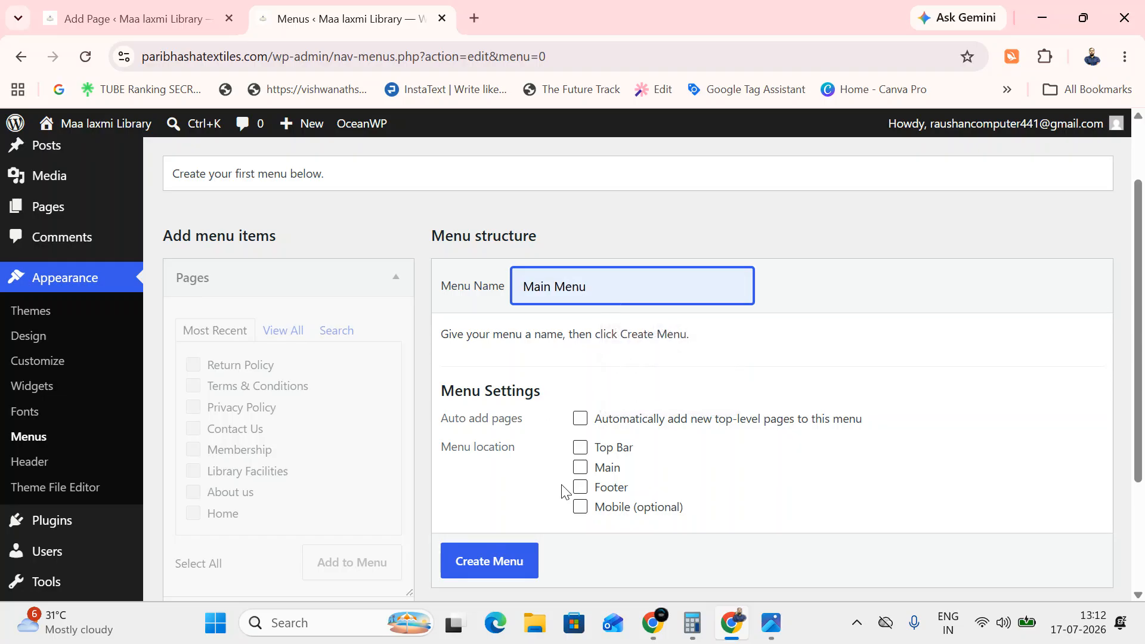
pyautogui.click(580, 468)
pyautogui.scroll(-1, 494, 581)
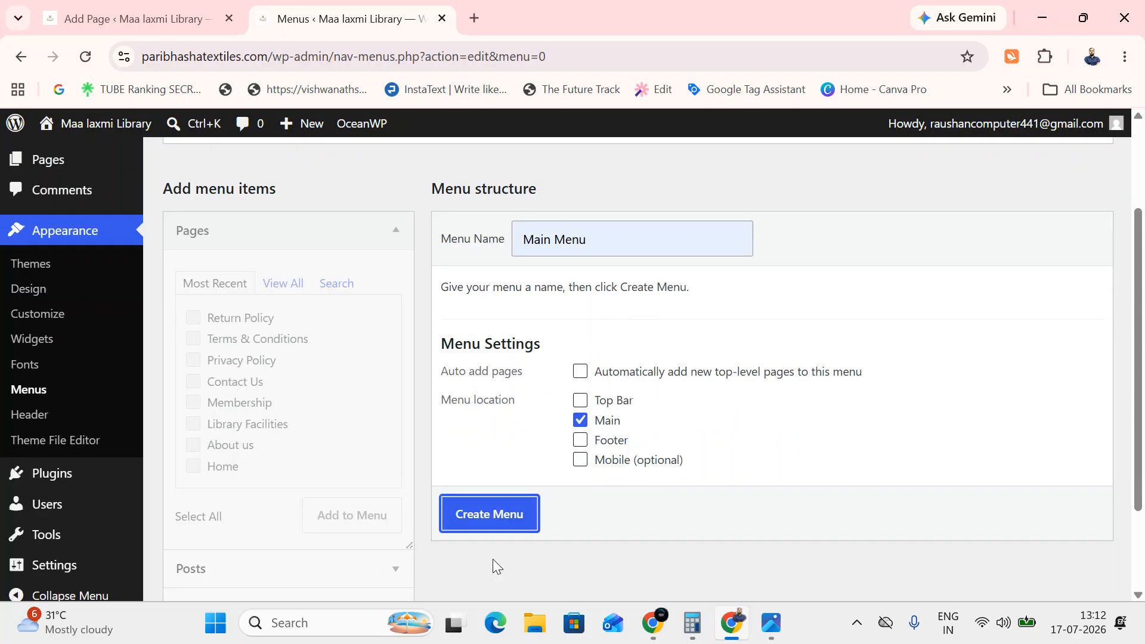
pyautogui.click(478, 532)
pyautogui.click(490, 528)
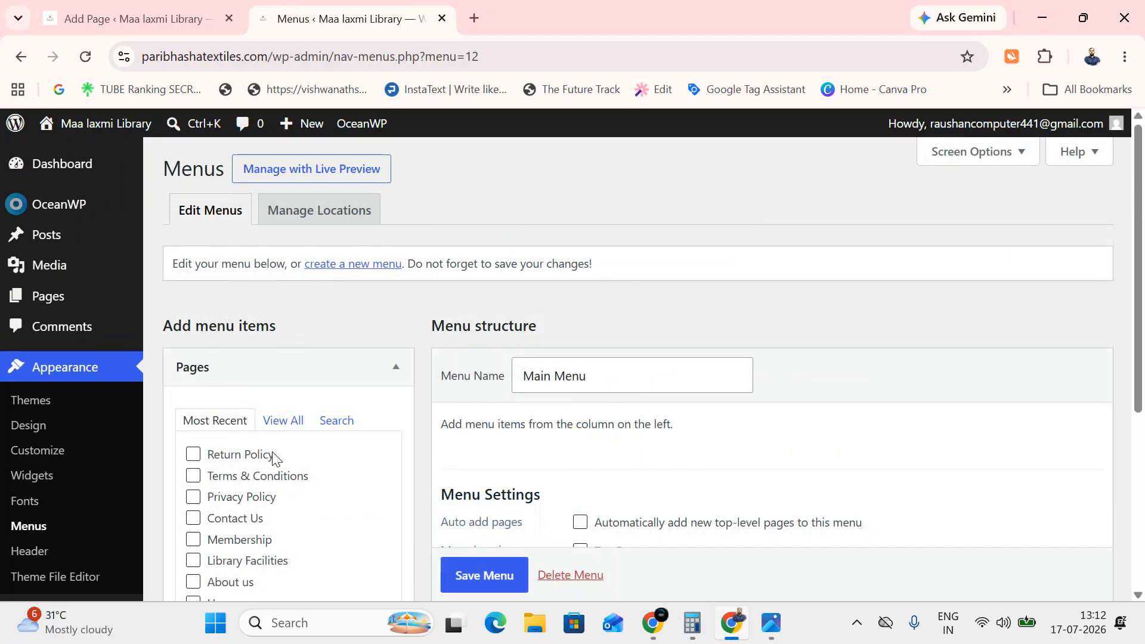
# Visit the live site to check the front end
pyautogui.scroll(-3, 82, 381)
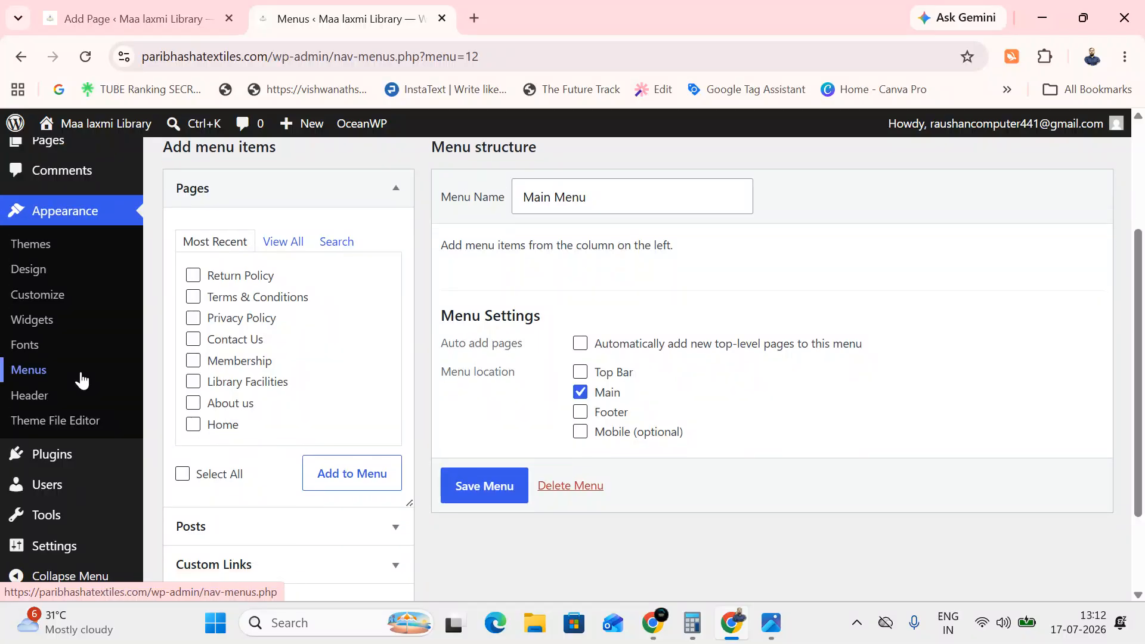
pyautogui.moveTo(88, 127)
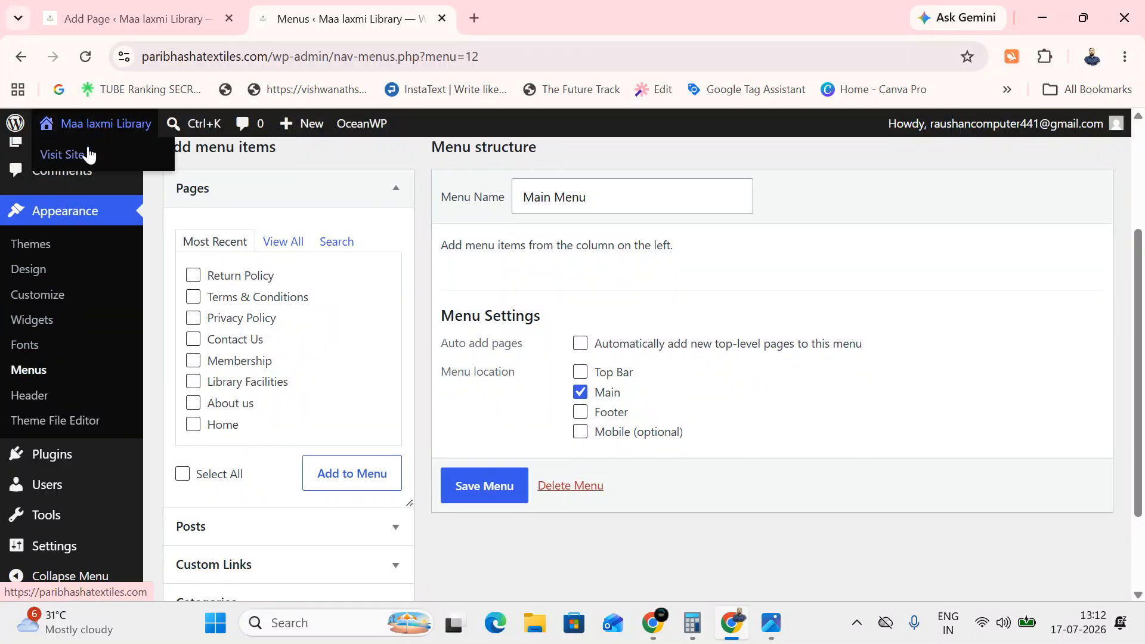
pyautogui.click(89, 154)
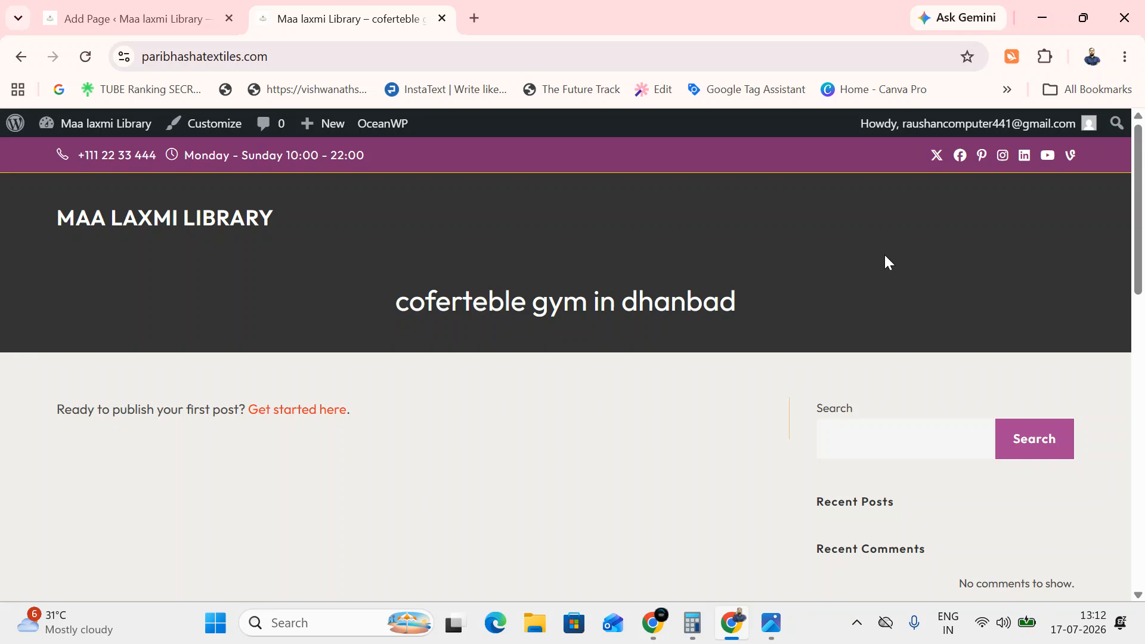
# Open a new browser tab and load thefuturetrack.in
pyautogui.click(474, 18)
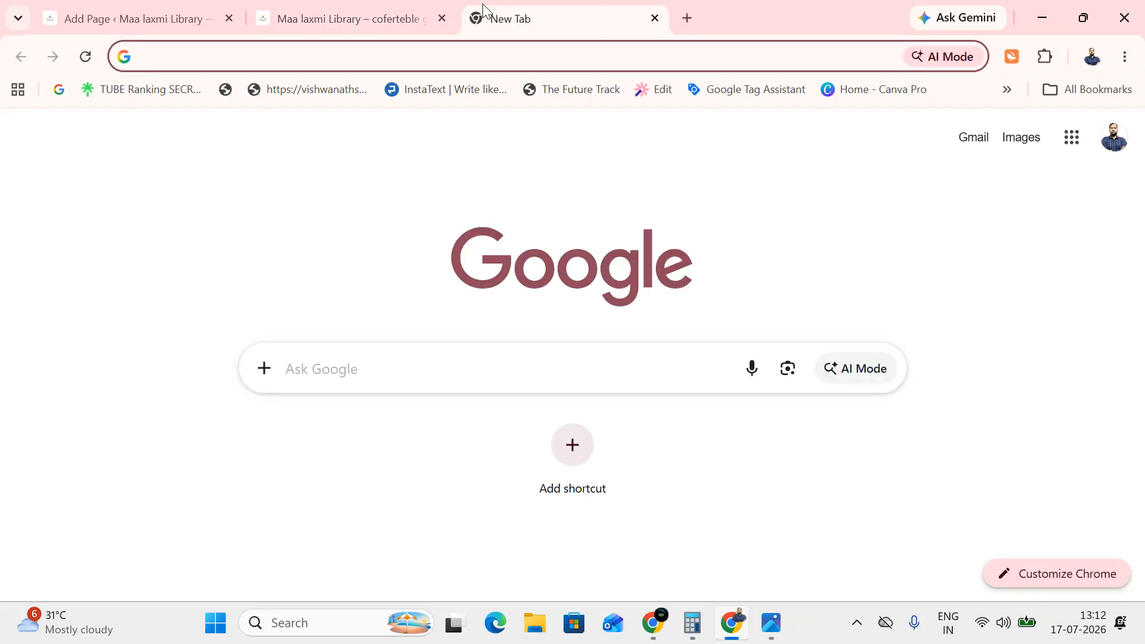
pyautogui.write('thefuturetrack.in')
pyautogui.press('Return')
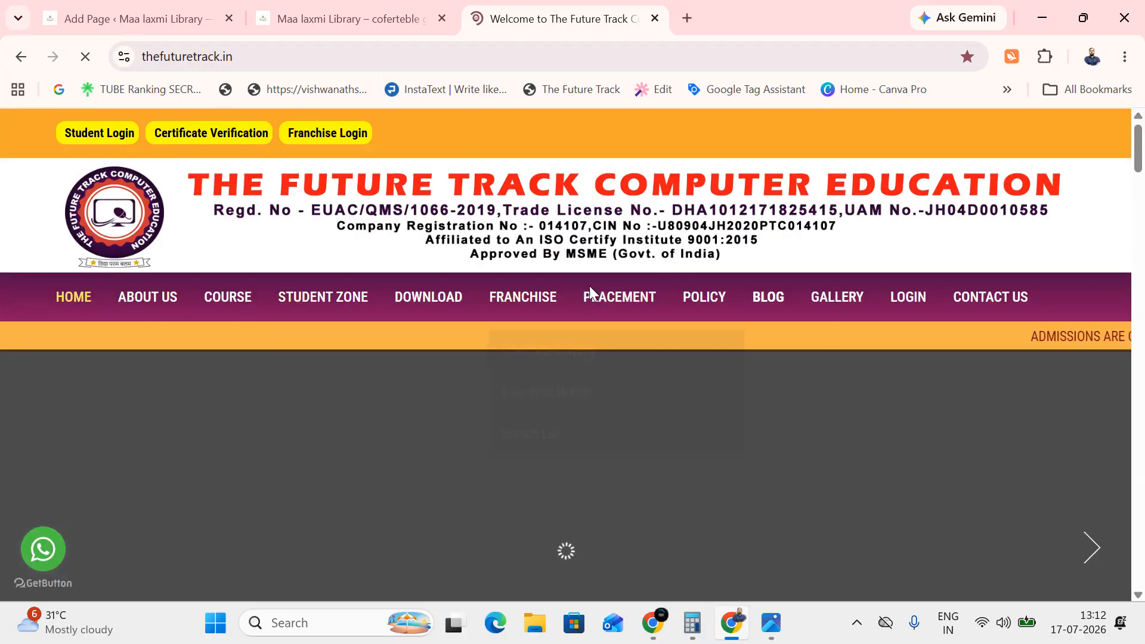
# Close the leftover Add Page browser tab
pyautogui.click(345, 4)
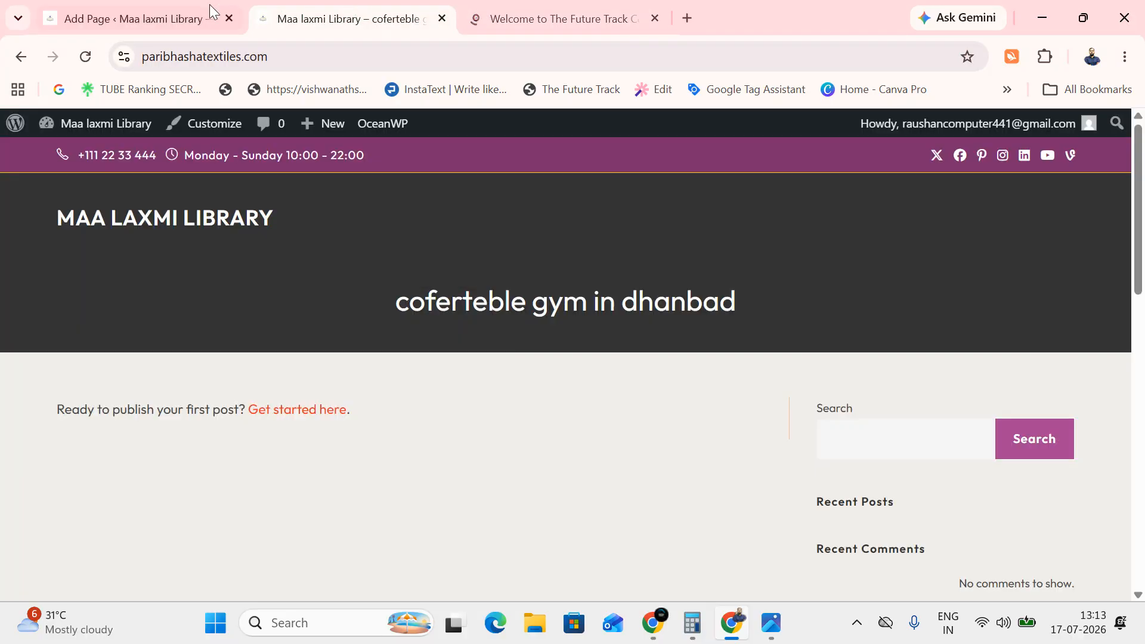
pyautogui.click(209, 5)
pyautogui.click(320, 11)
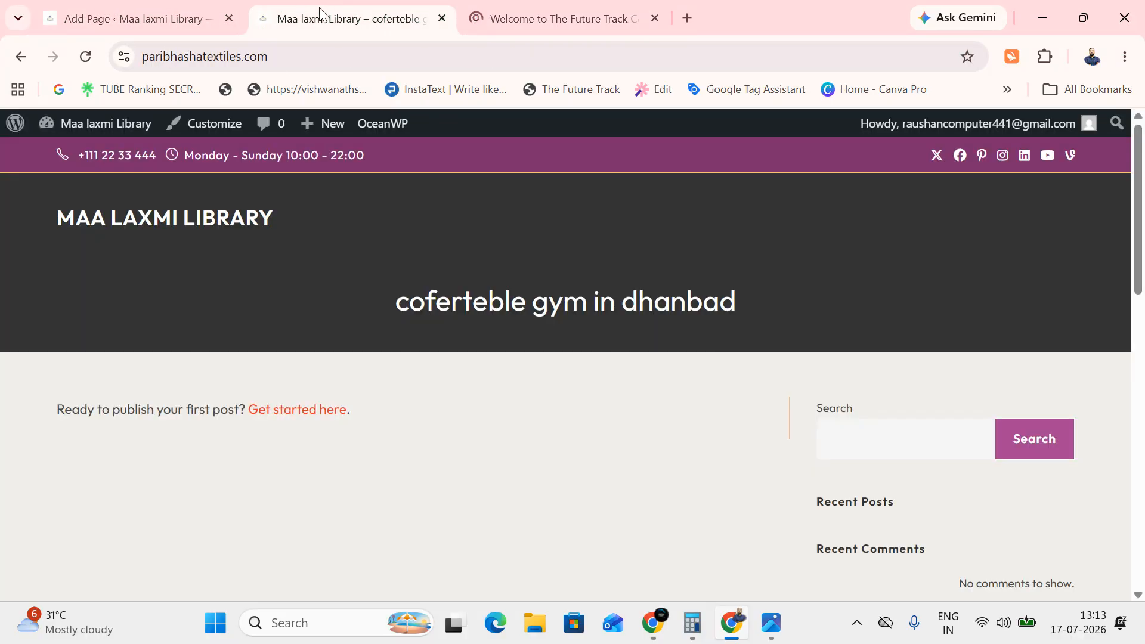
pyautogui.moveTo(111, 128)
pyautogui.click(132, 13)
pyautogui.click(310, 18)
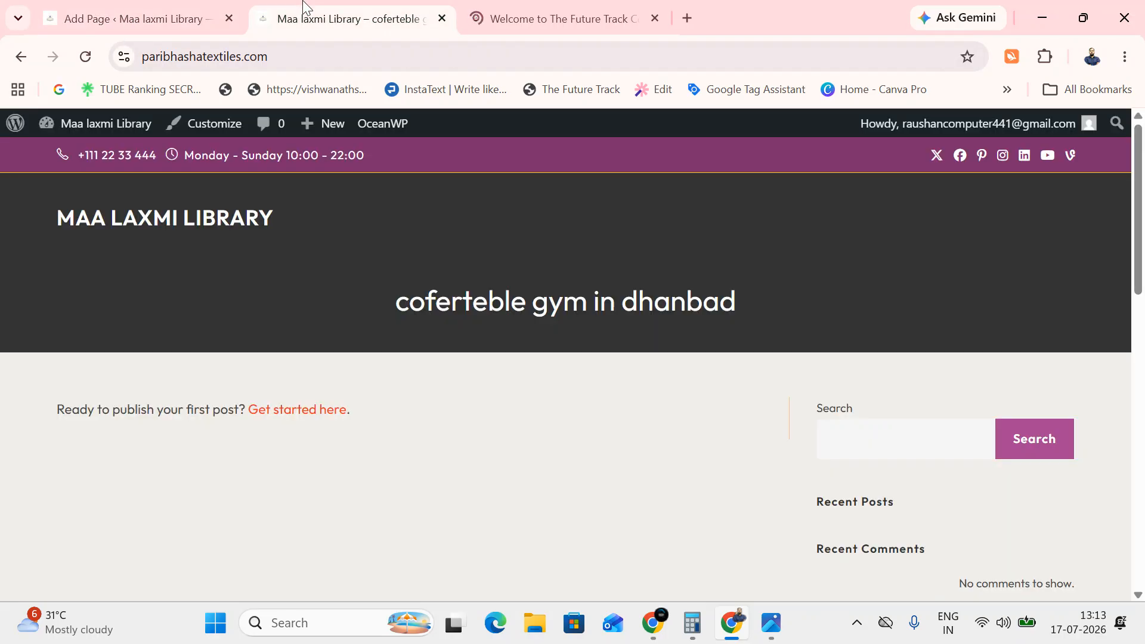
pyautogui.click(233, 16)
pyautogui.moveTo(93, 136)
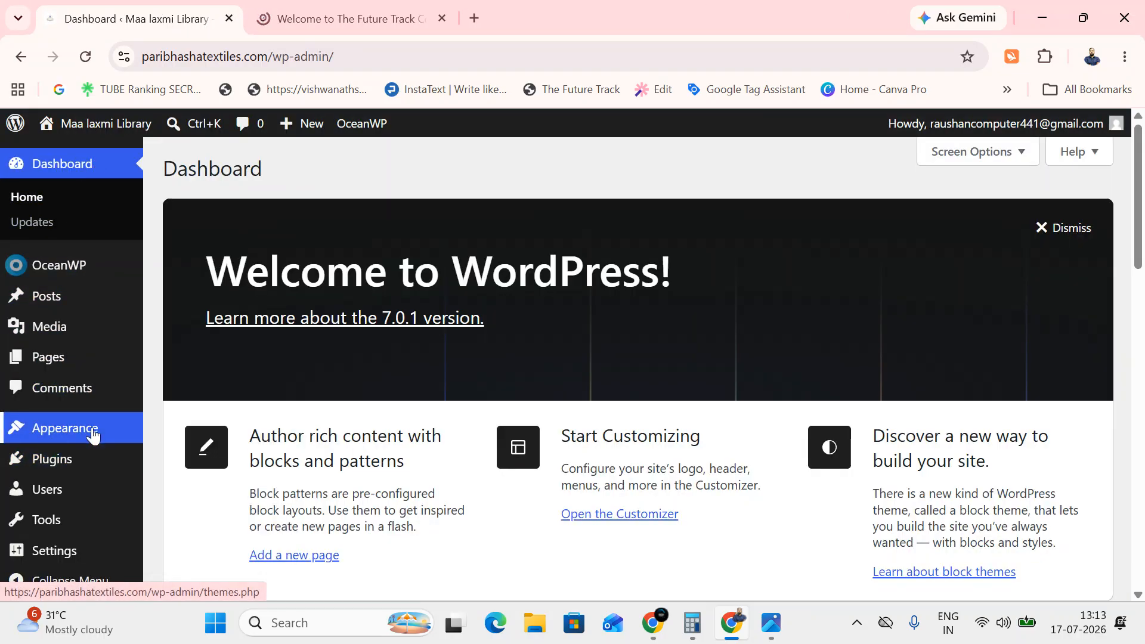
pyautogui.moveTo(90, 437)
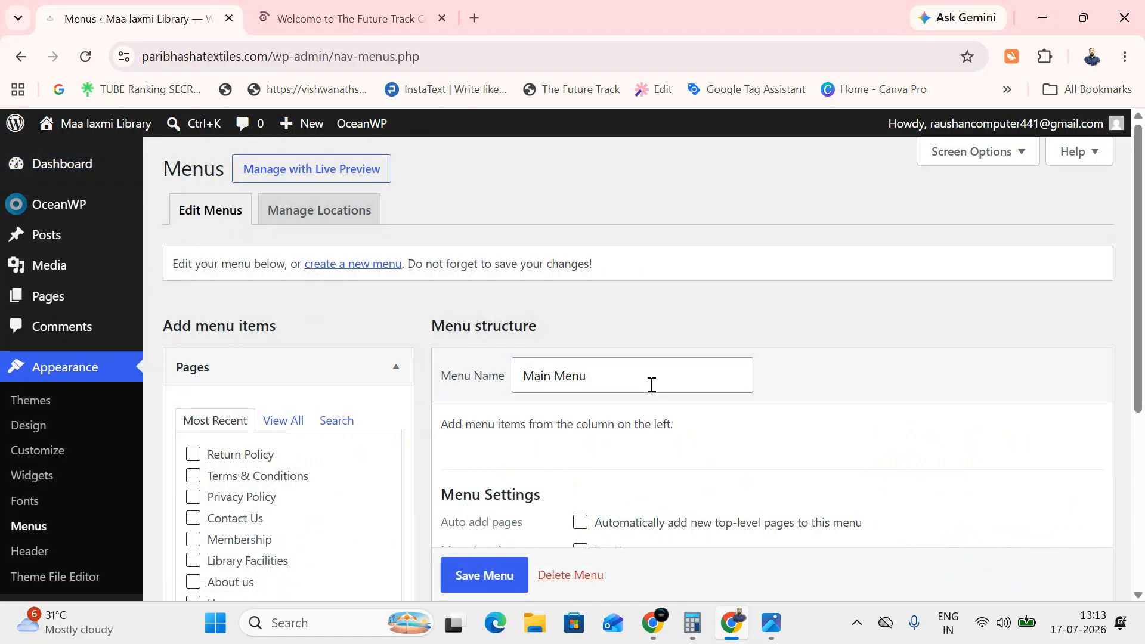
pyautogui.click(652, 385)
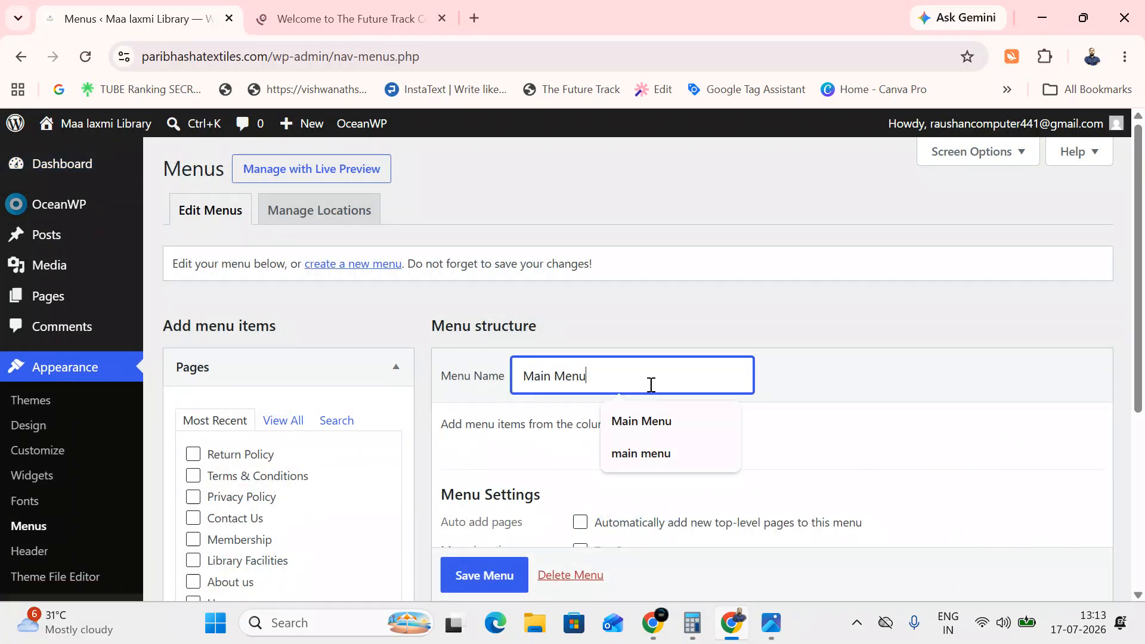
pyautogui.click(654, 421)
pyautogui.scroll(-3, 621, 459)
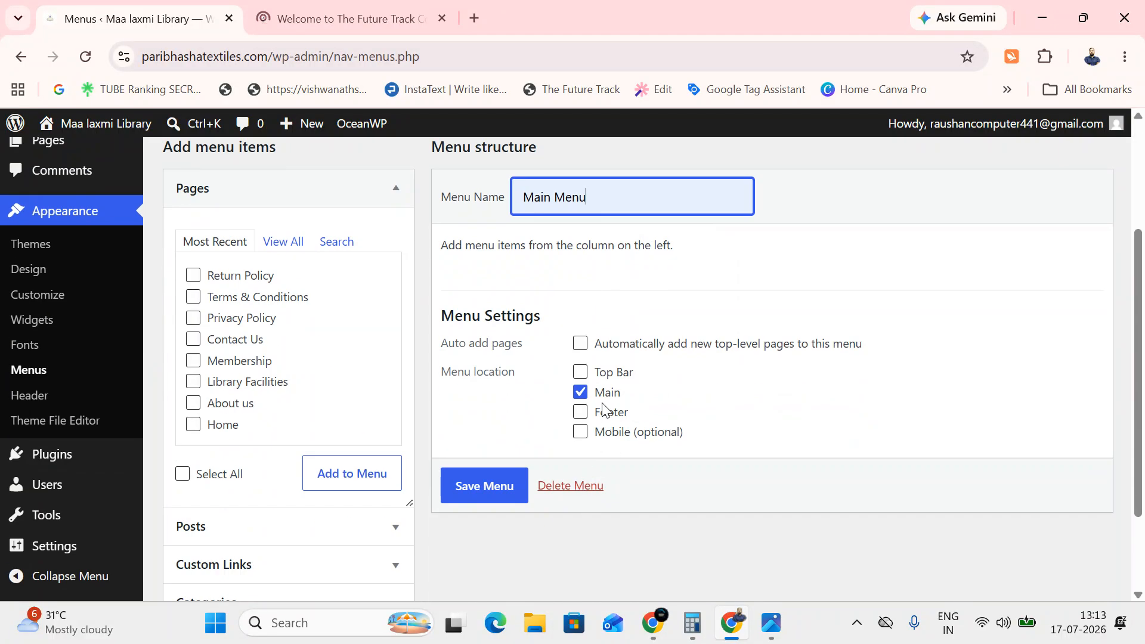
pyautogui.click(471, 494)
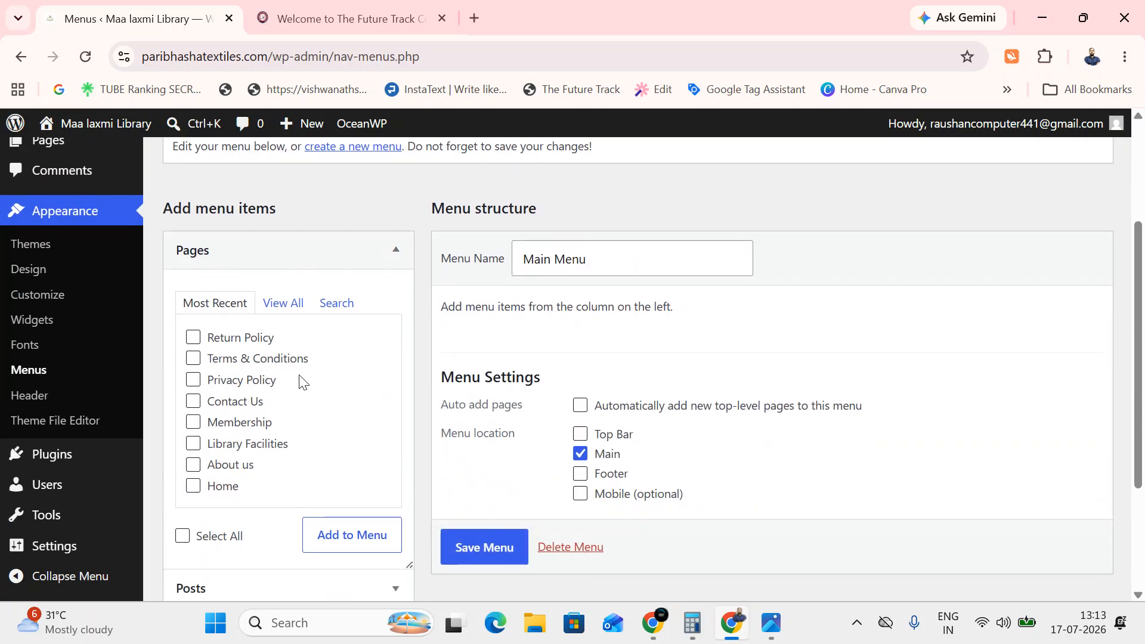
pyautogui.click(296, 304)
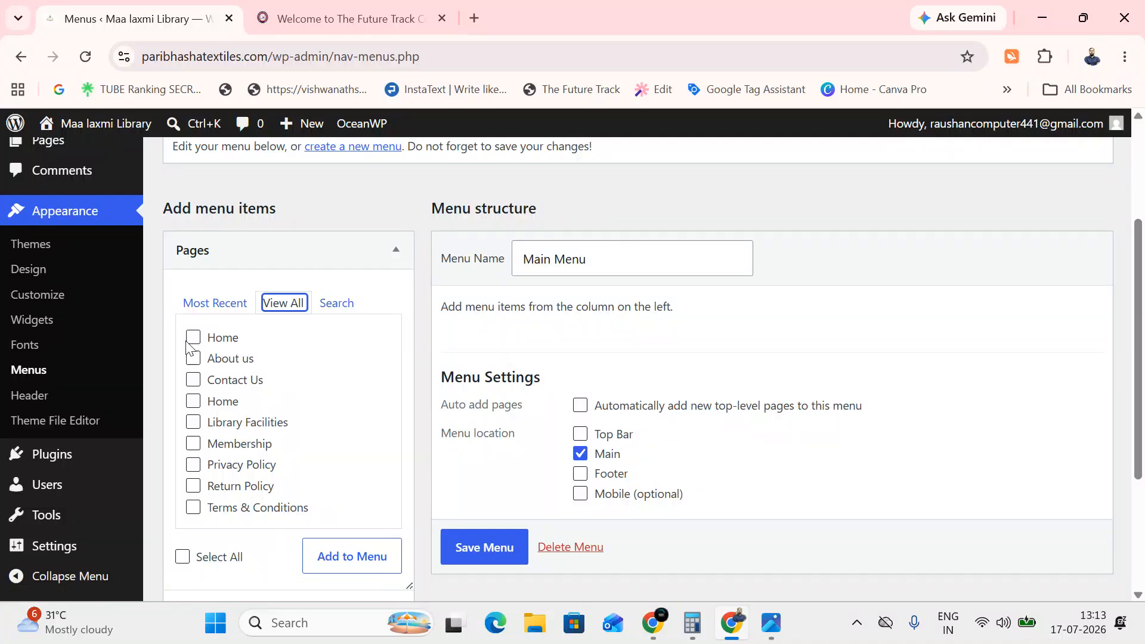
# In Reading settings, make the homepage a static page set to Home and save the changes
pyautogui.scroll(-3, 190, 348)
pyautogui.moveTo(76, 559)
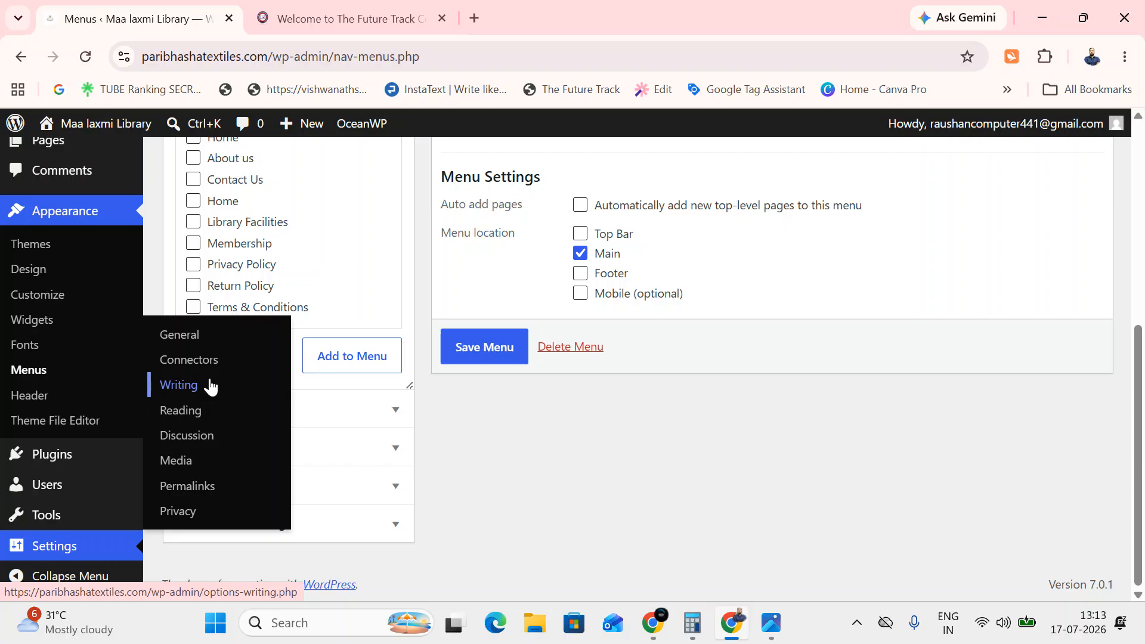
pyautogui.click(213, 412)
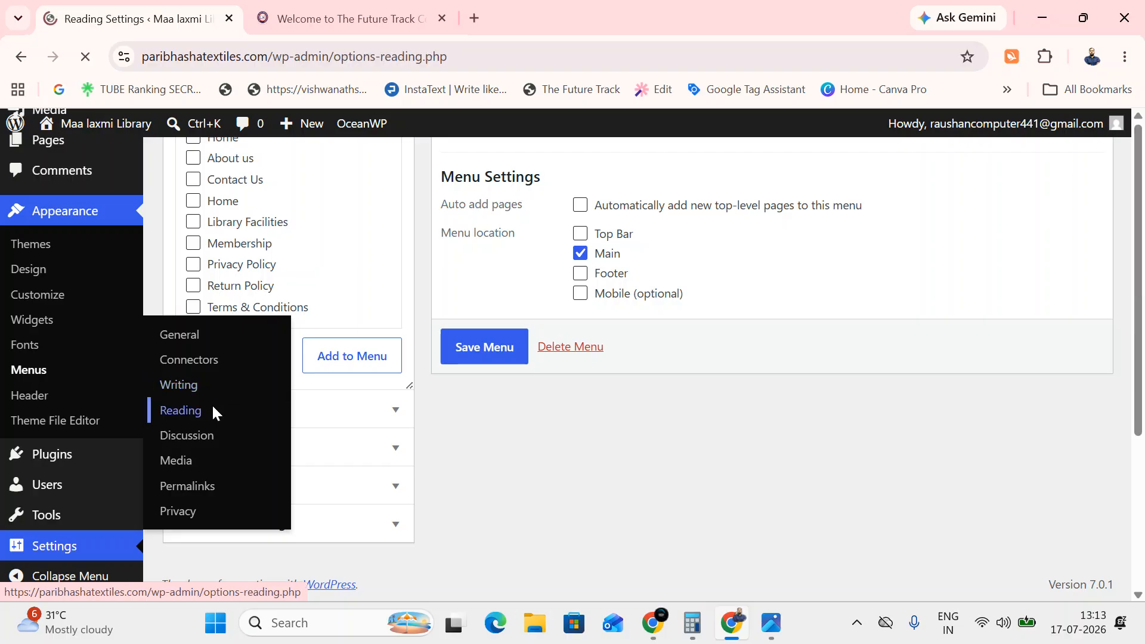
pyautogui.click(366, 244)
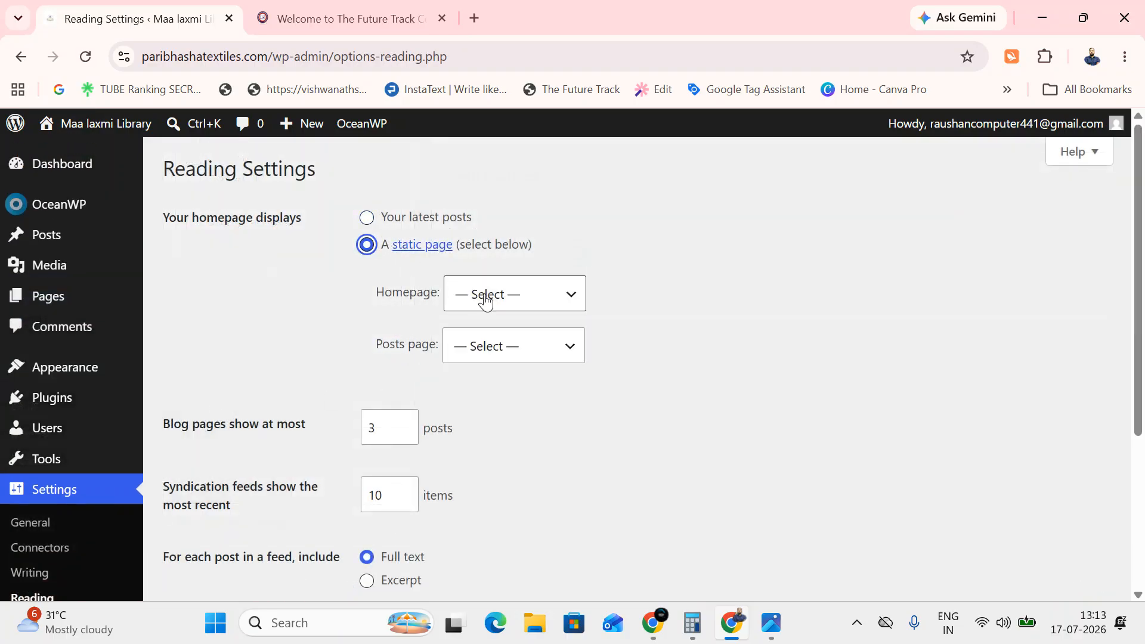
pyautogui.click(488, 297)
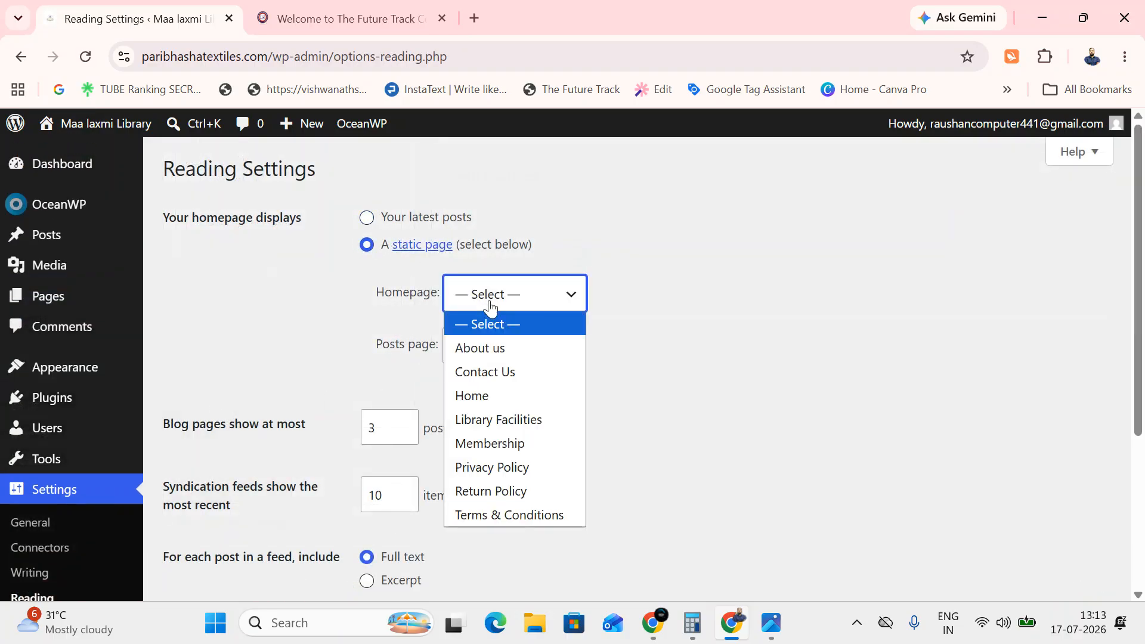
pyautogui.click(512, 396)
pyautogui.scroll(-4, 360, 449)
pyautogui.click(199, 516)
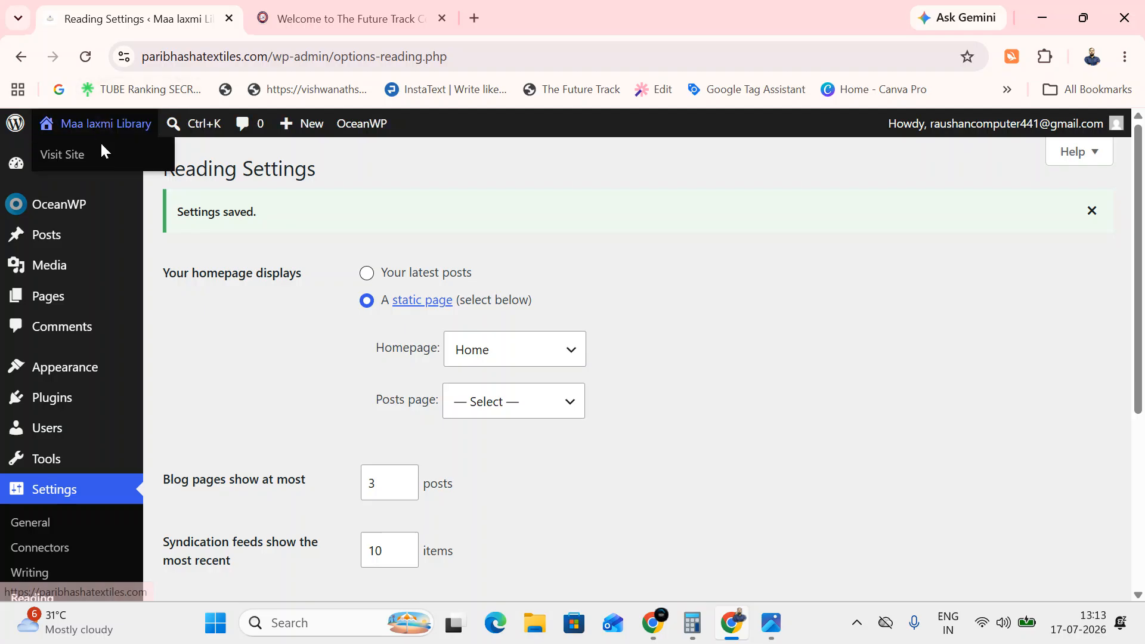
# Visit the site to view the new static homepage, then return to the dashboard
pyautogui.click(100, 156)
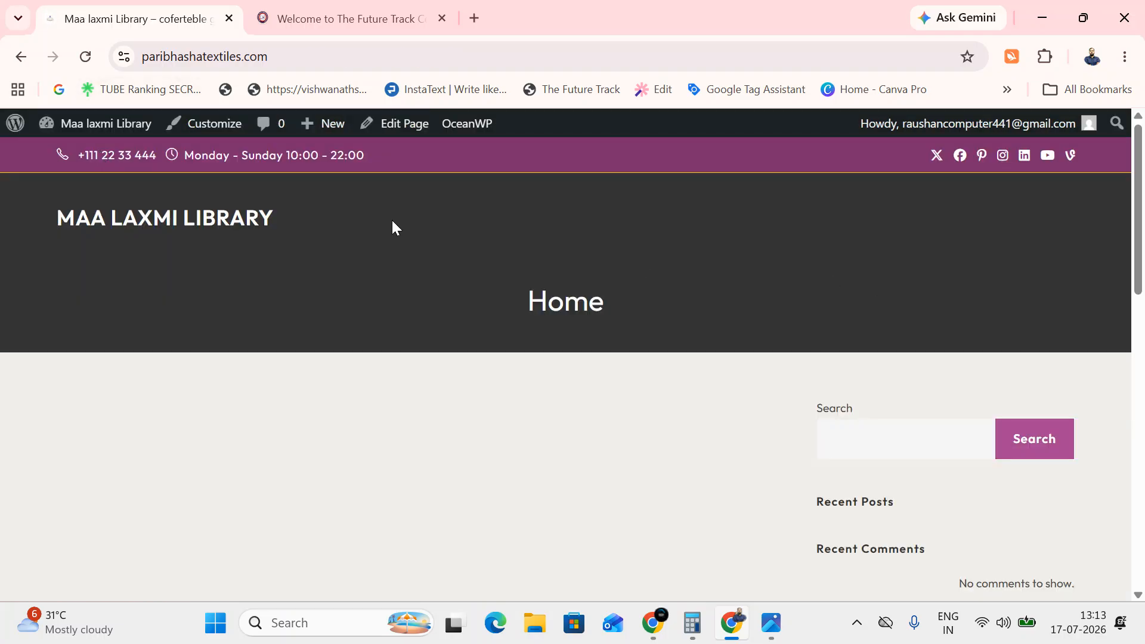
pyautogui.moveTo(105, 126)
pyautogui.click(98, 157)
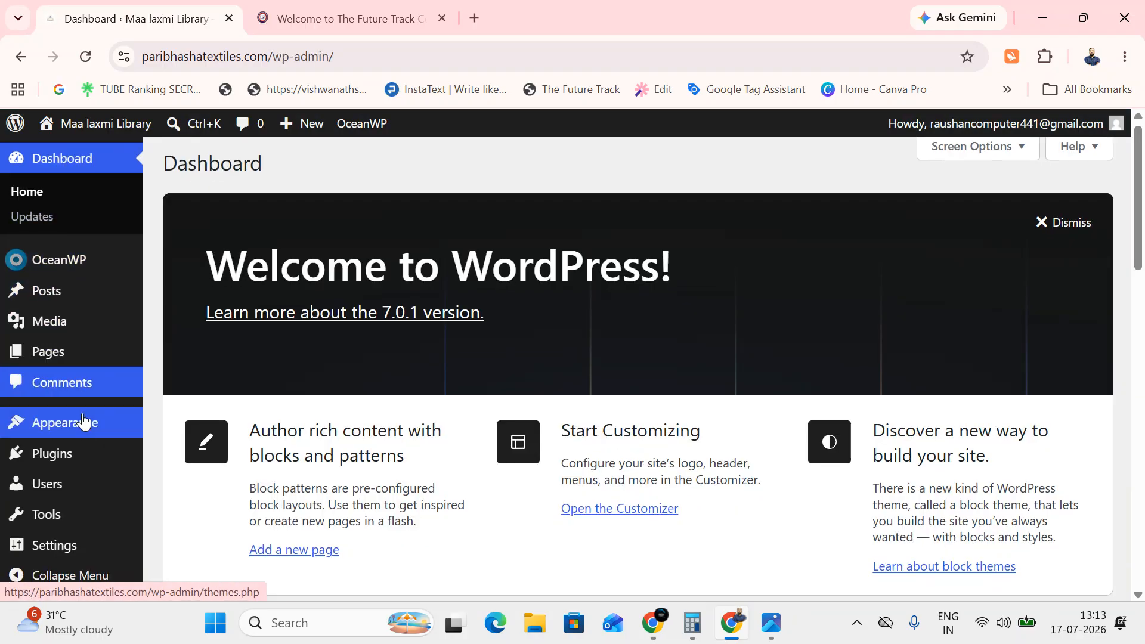
# Add all eight pages, from Home to Terms & Conditions, to Main Menu
pyautogui.scroll(-3, 83, 423)
pyautogui.moveTo(83, 423)
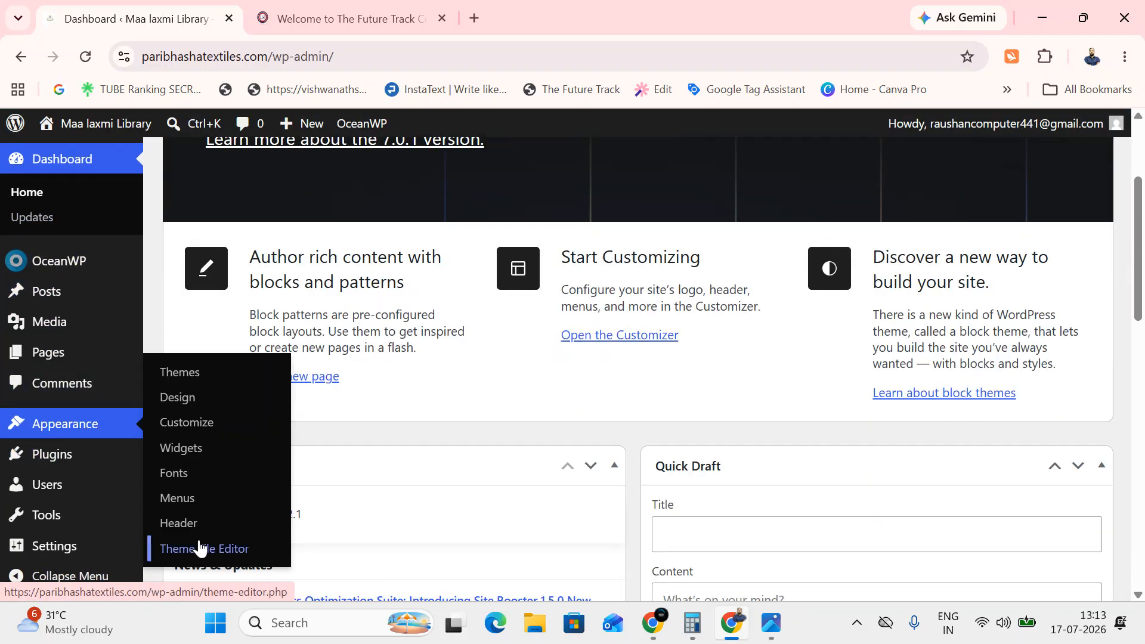
pyautogui.click(199, 497)
pyautogui.scroll(-3, 561, 459)
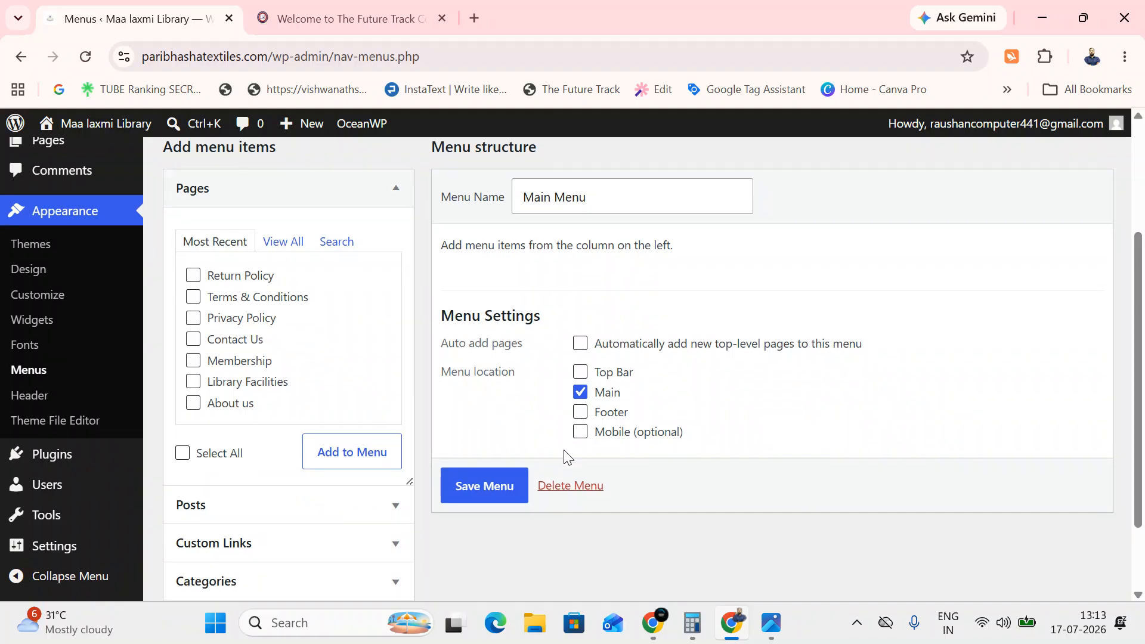
pyautogui.click(283, 241)
pyautogui.click(197, 277)
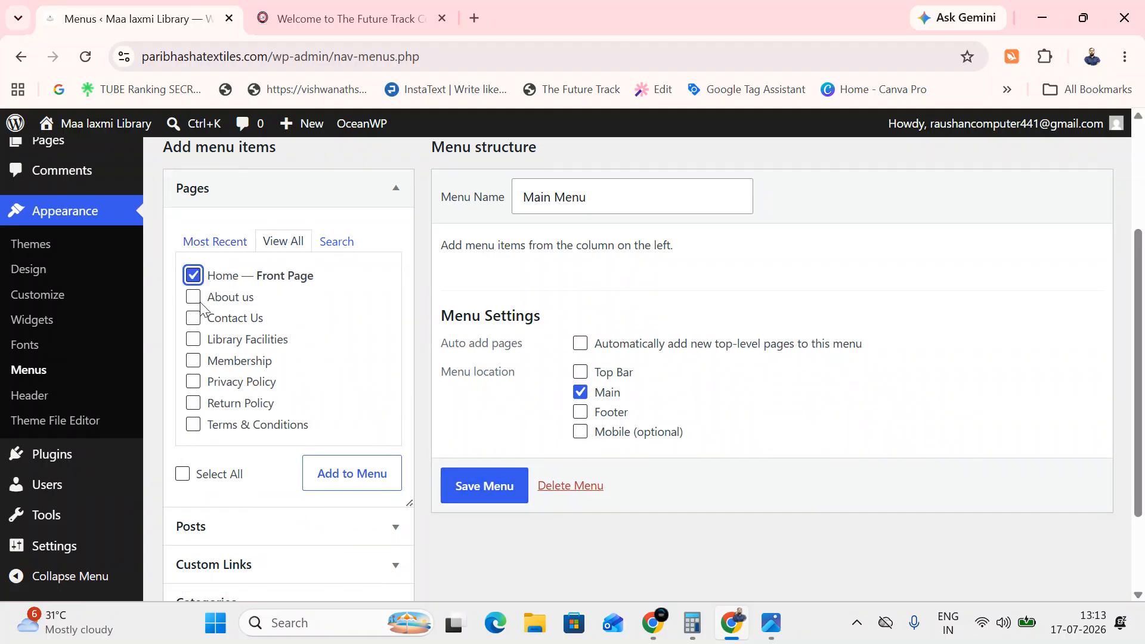
pyautogui.click(196, 297)
pyautogui.click(197, 320)
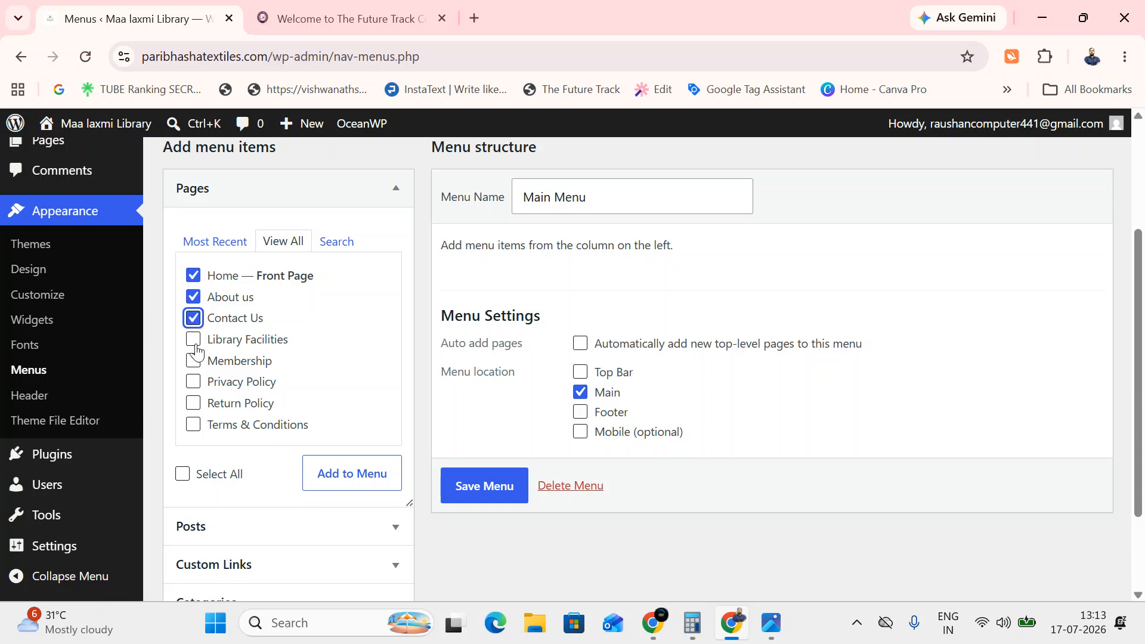
pyautogui.click(195, 340)
pyautogui.click(195, 362)
pyautogui.click(194, 383)
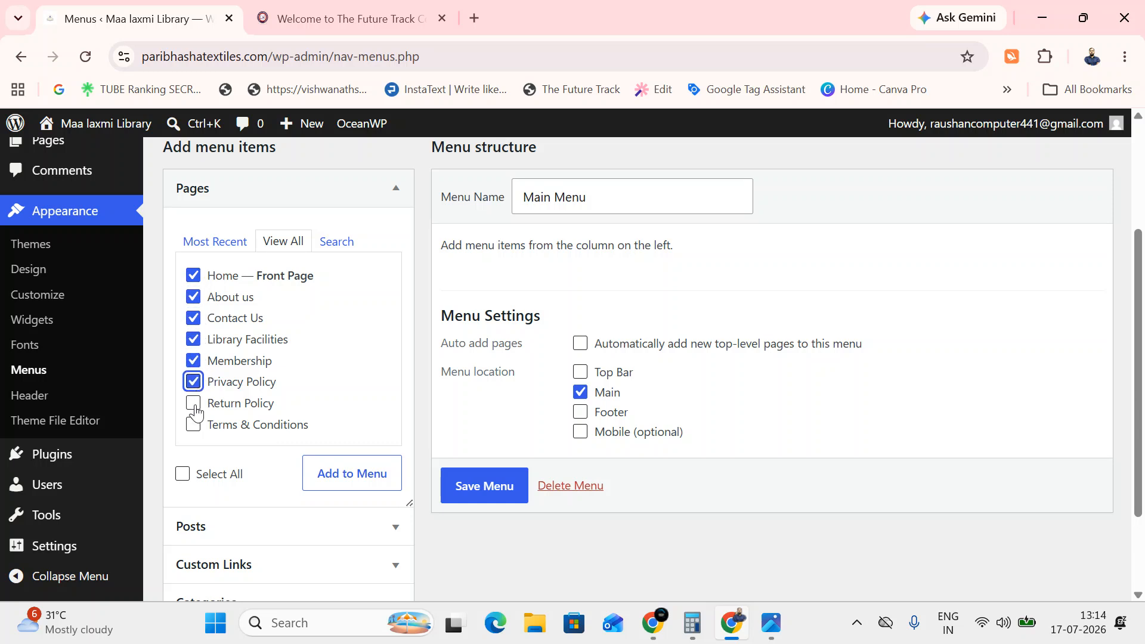
pyautogui.click(195, 404)
pyautogui.click(193, 424)
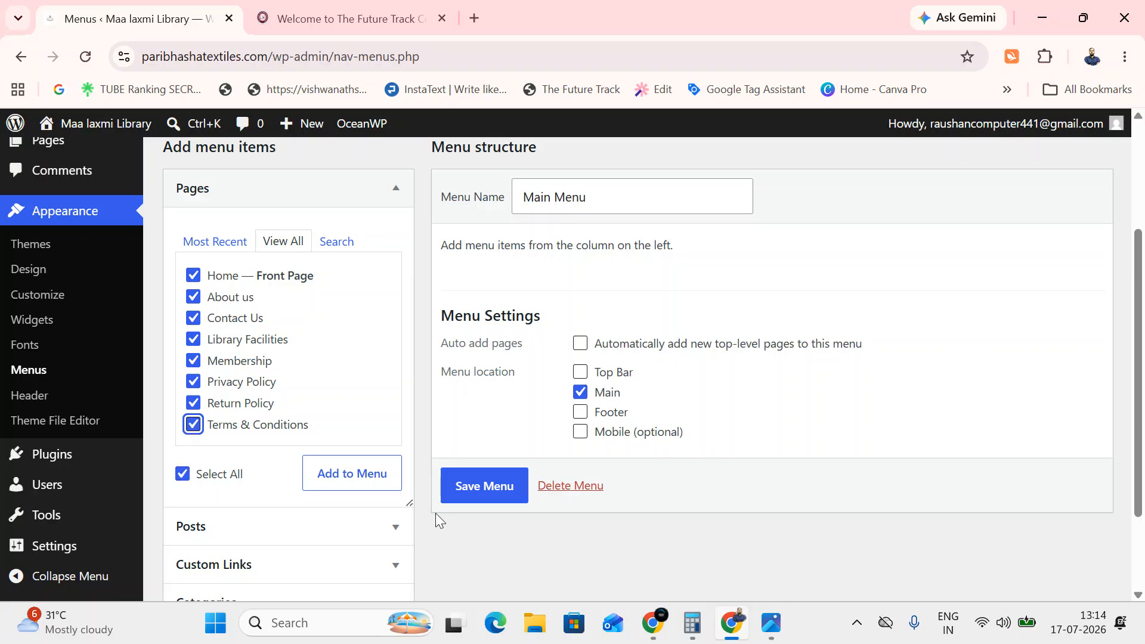
pyautogui.click(377, 487)
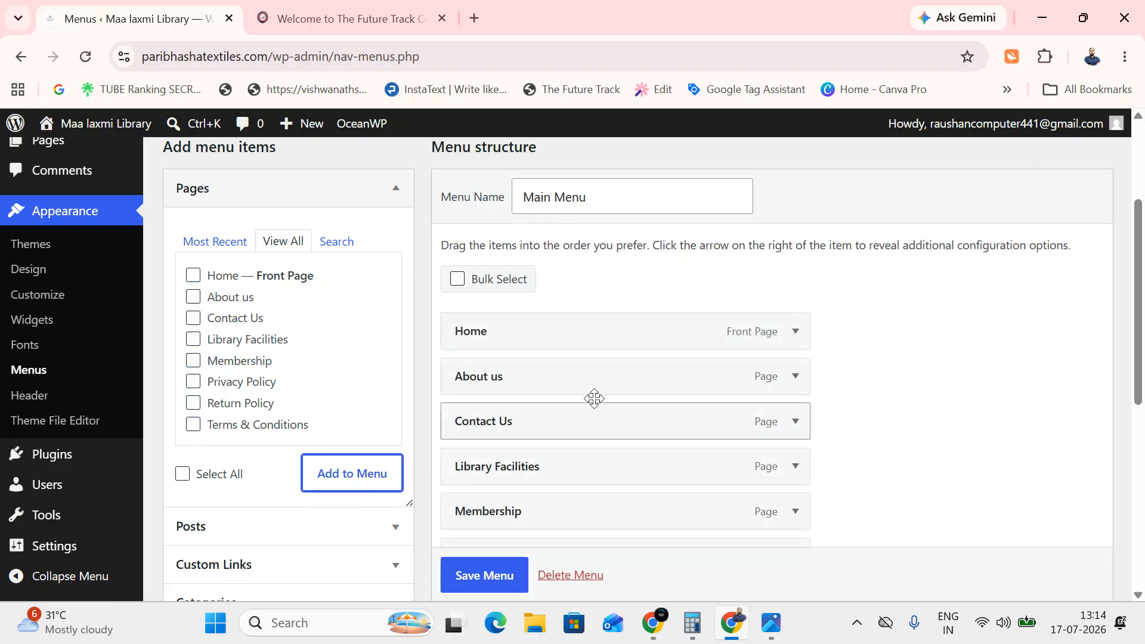
# Review the menu structure of Main Menu
pyautogui.scroll(-3, 632, 370)
pyautogui.scroll(-3, 632, 373)
pyautogui.scroll(3, 632, 376)
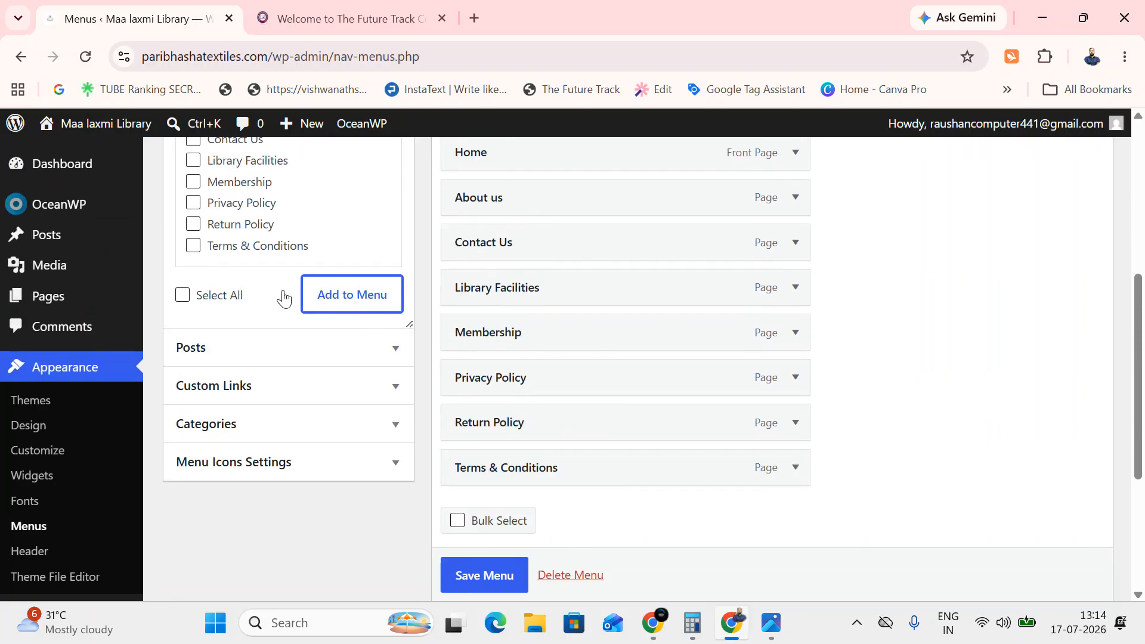
# Browse the Custom Links, Pages and Categories panels for adding menu items
pyautogui.click(320, 399)
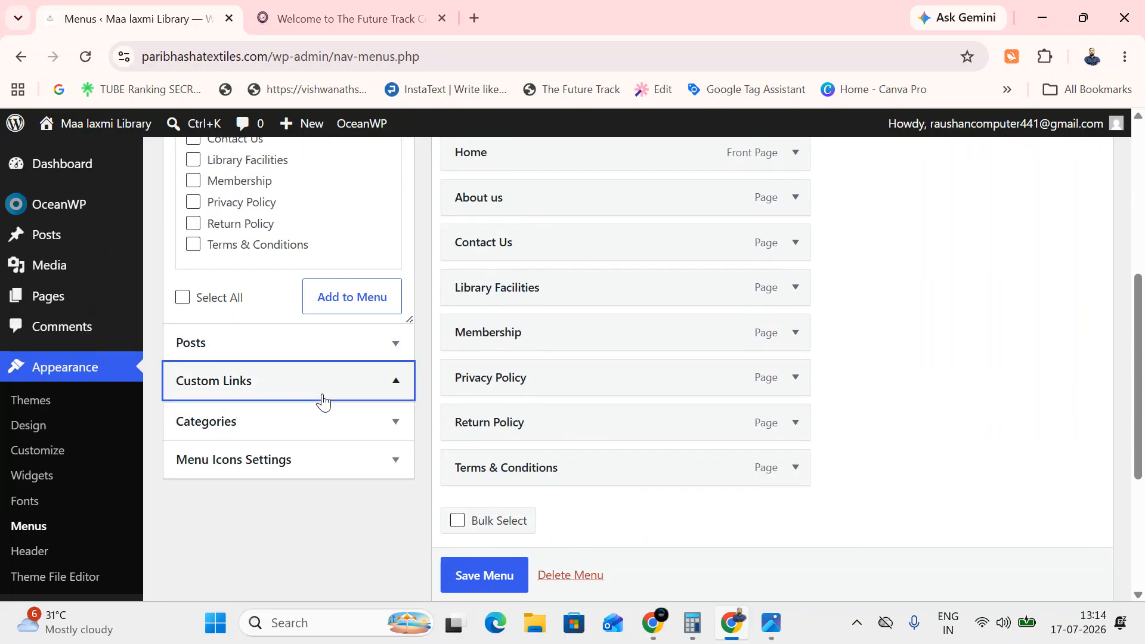
pyautogui.scroll(3, 323, 398)
pyautogui.scroll(2, 287, 337)
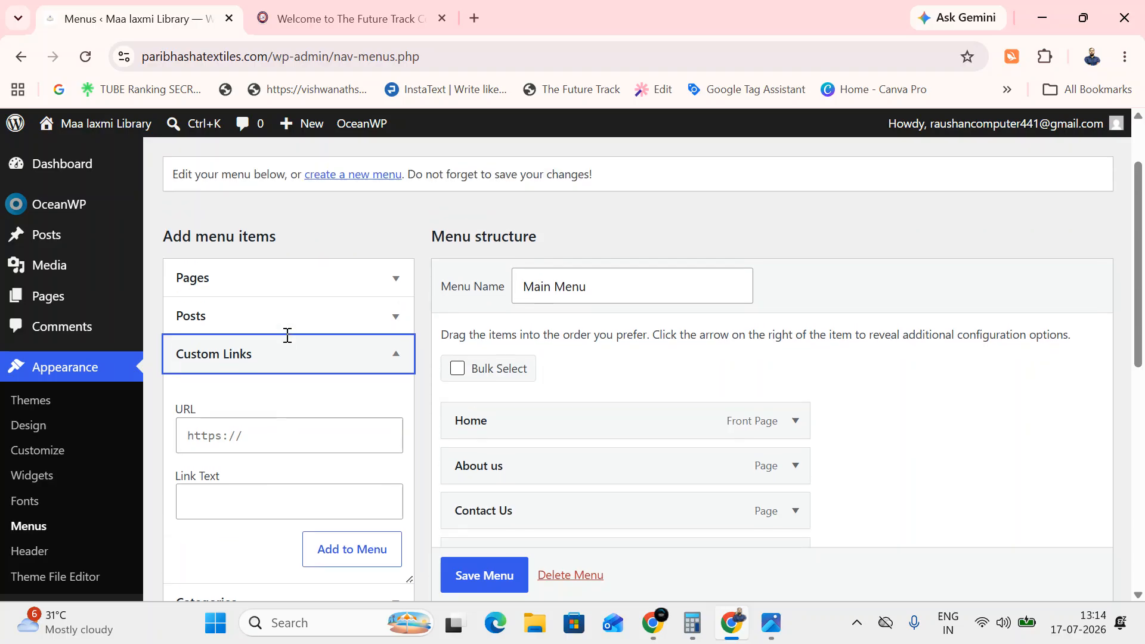
pyautogui.click(349, 290)
pyautogui.scroll(-3, 350, 295)
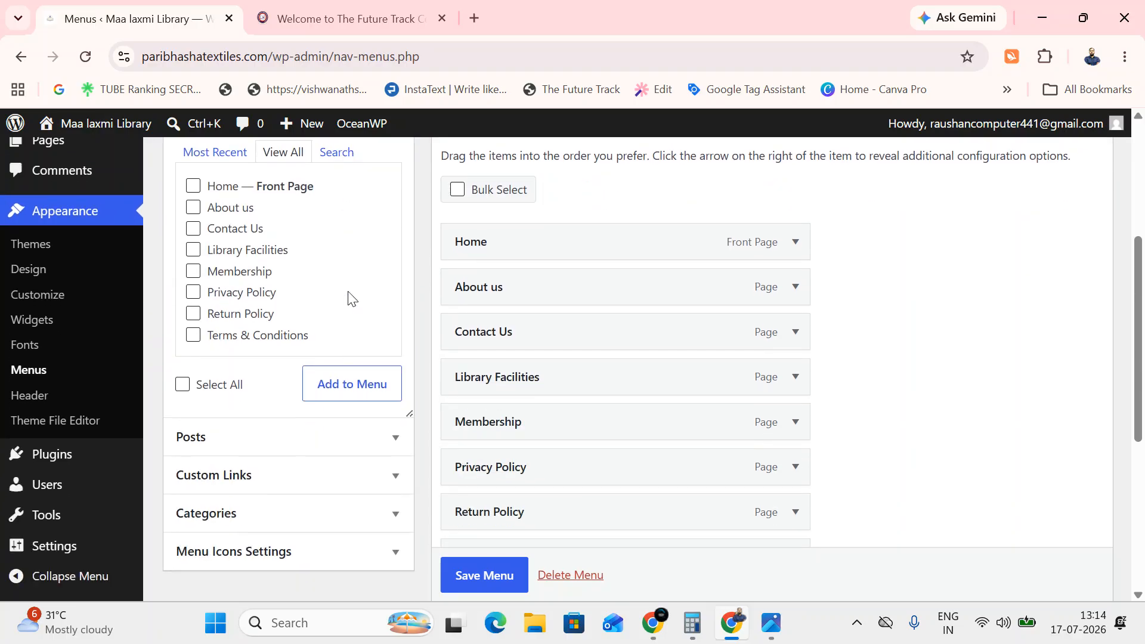
pyautogui.scroll(-3, 350, 298)
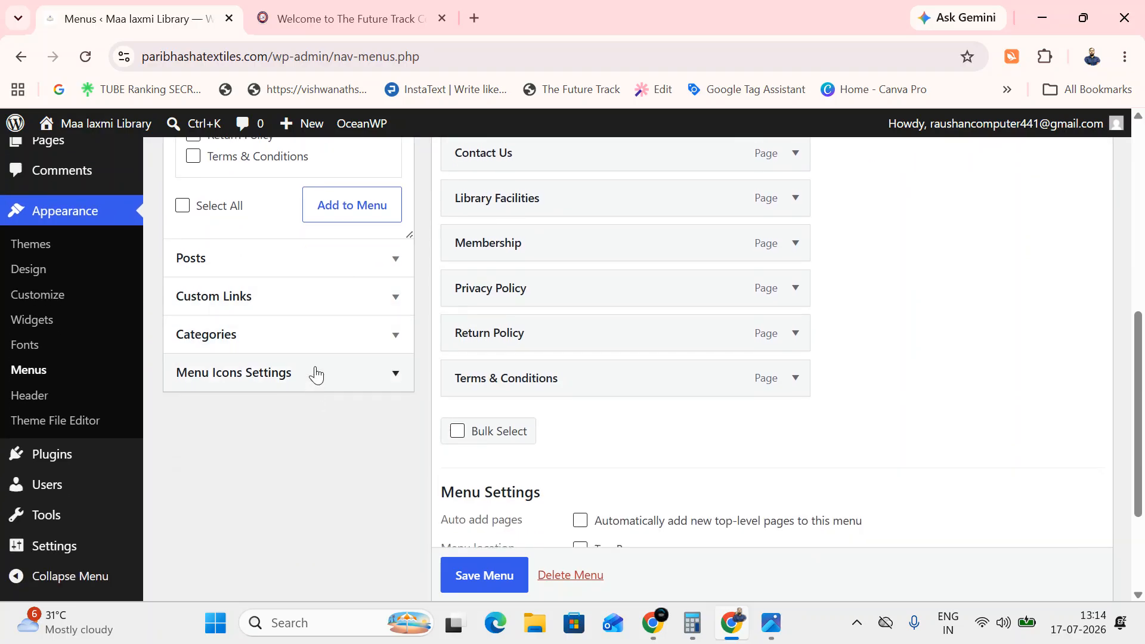
pyautogui.click(325, 340)
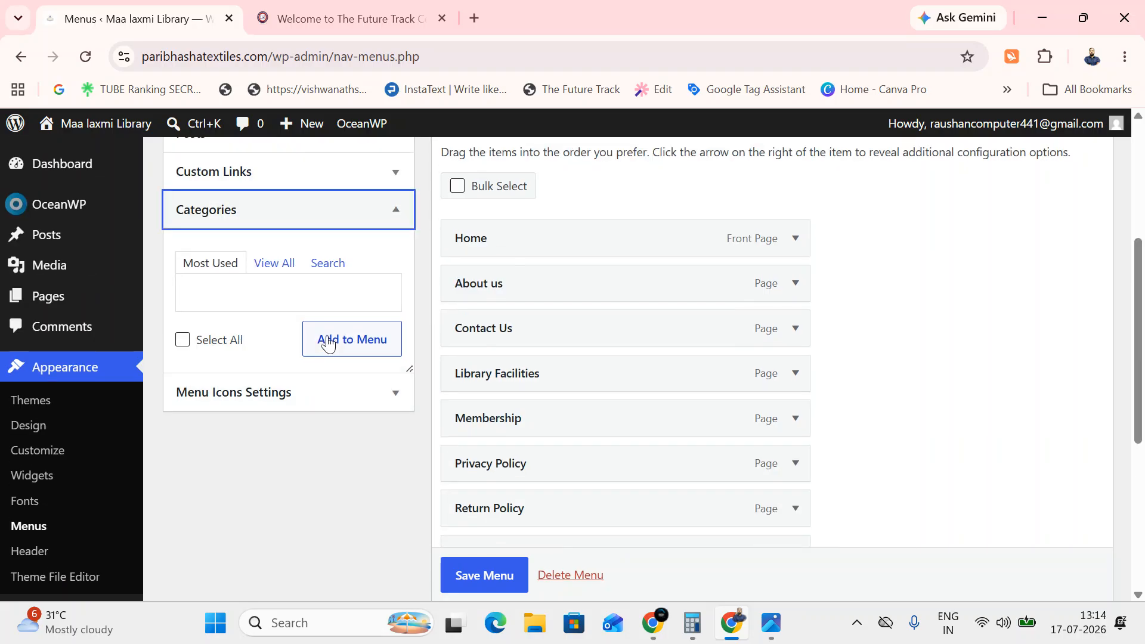
pyautogui.scroll(1, 328, 345)
# Leave the Menus screen to add a new page titled policy and publish it
pyautogui.moveTo(55, 277)
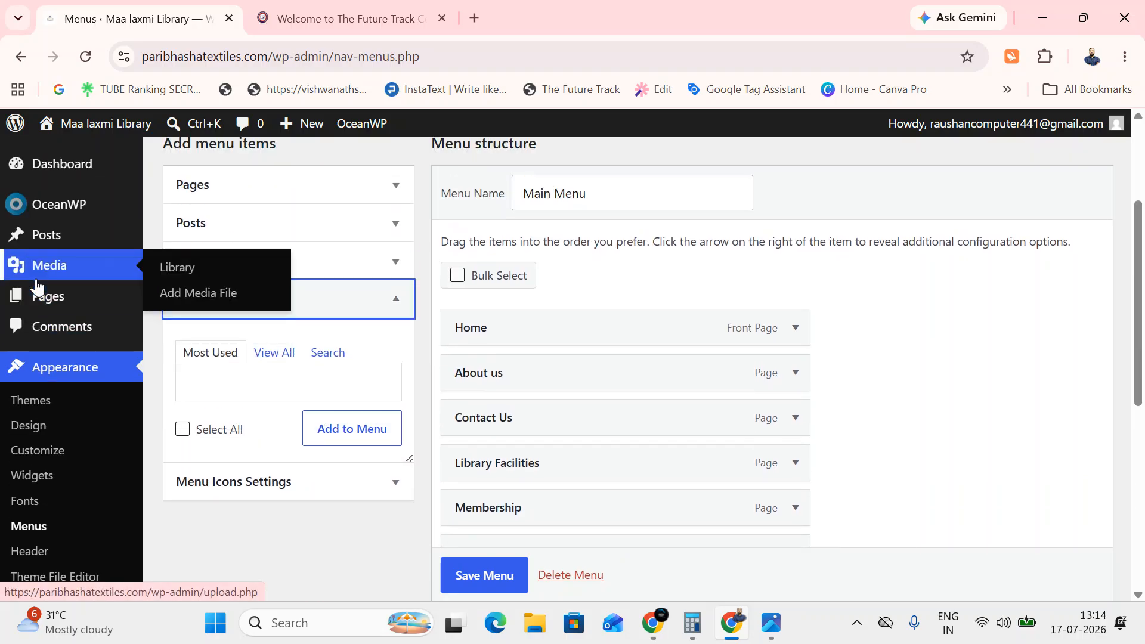
pyautogui.moveTo(79, 301)
pyautogui.click(214, 322)
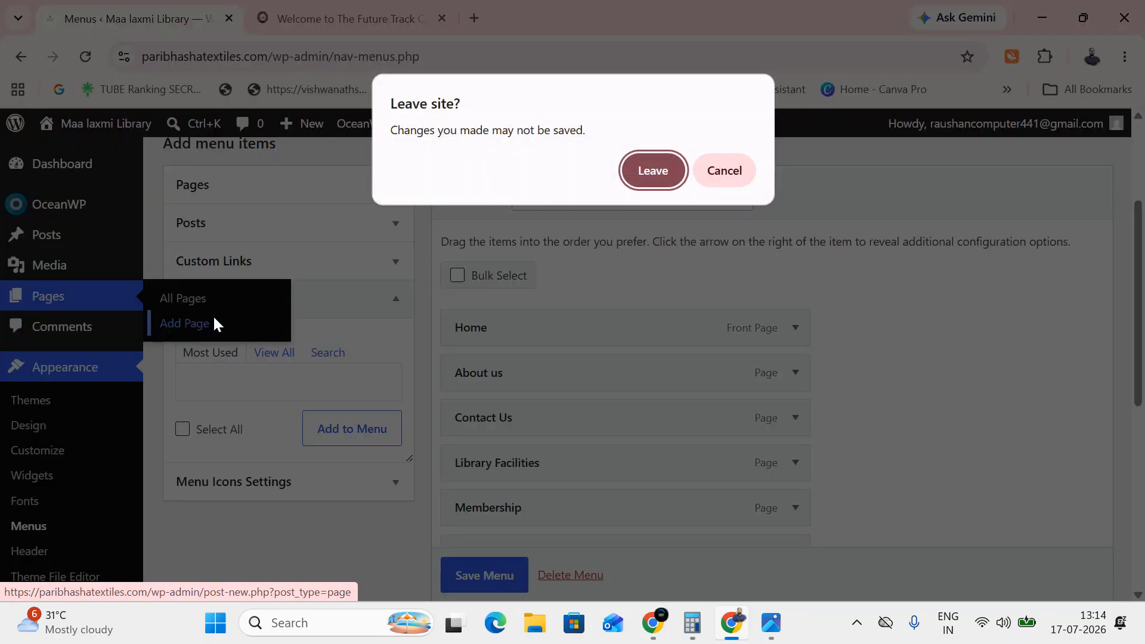
pyautogui.click(653, 177)
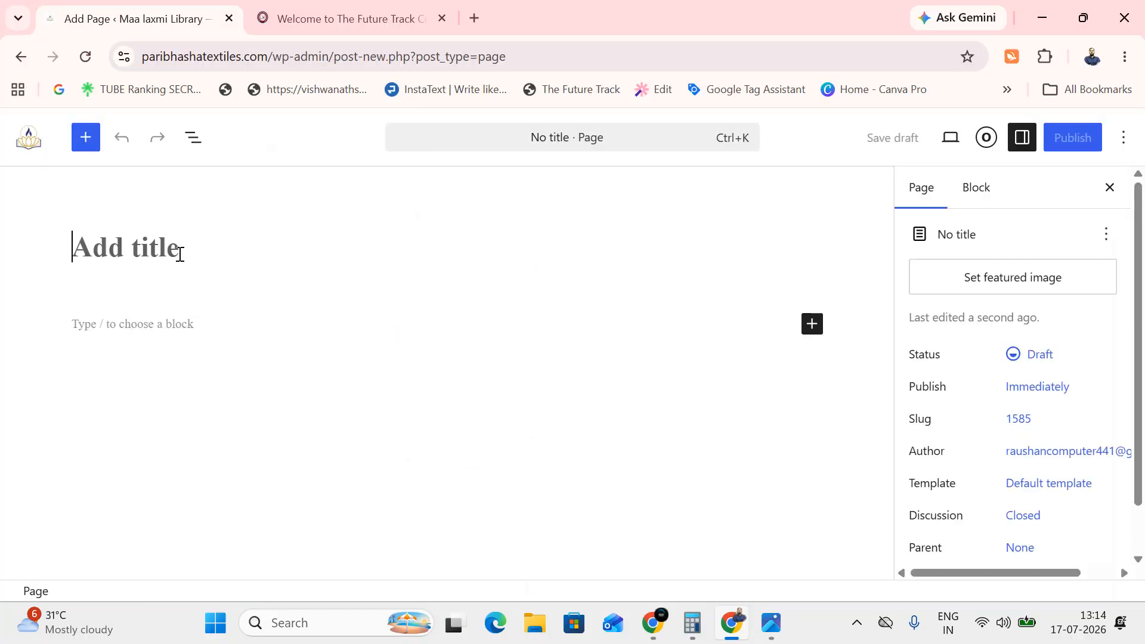
pyautogui.write('poli')
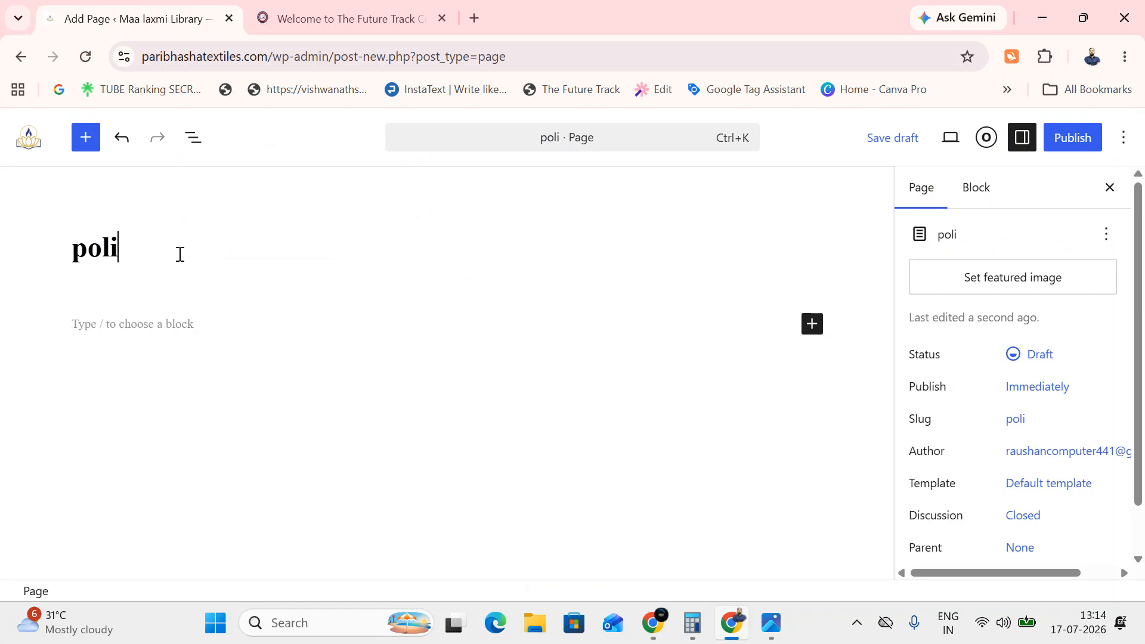
pyautogui.write('c y')
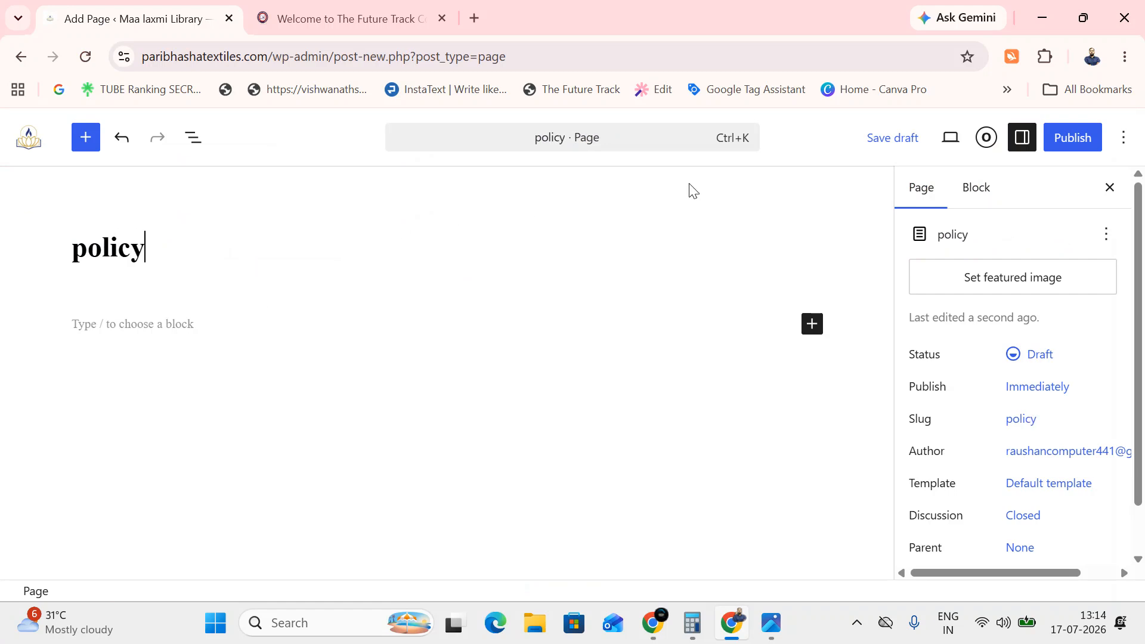
pyautogui.click(1071, 138)
pyautogui.click(1071, 139)
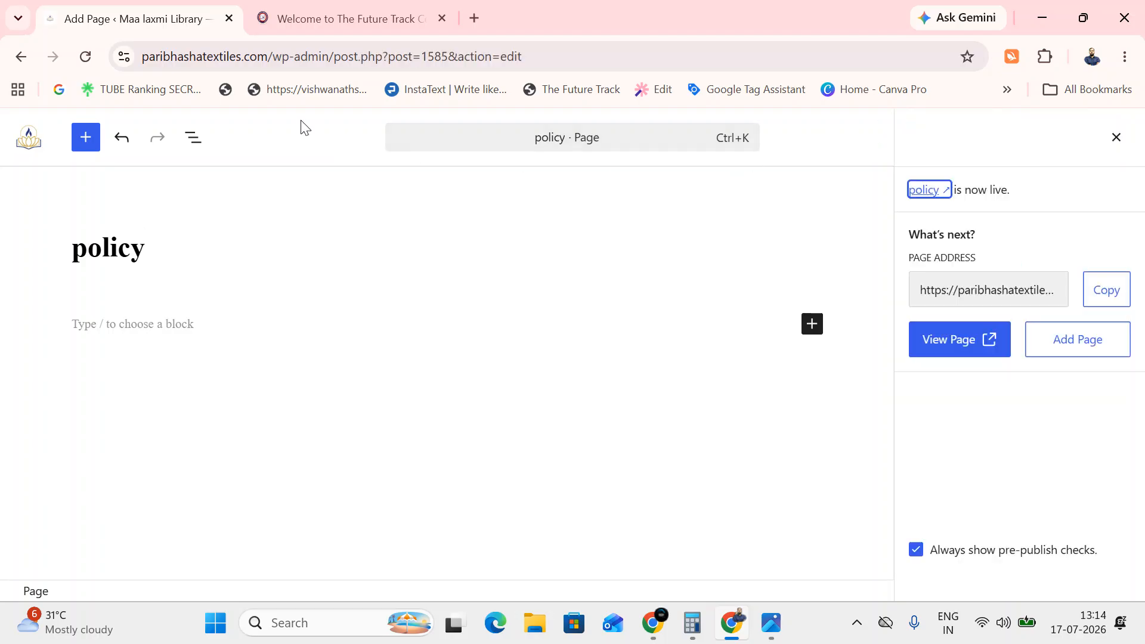
# Add all nine pages, from Home to Terms & Conditions including policy, to Main Menu
pyautogui.click(27, 157)
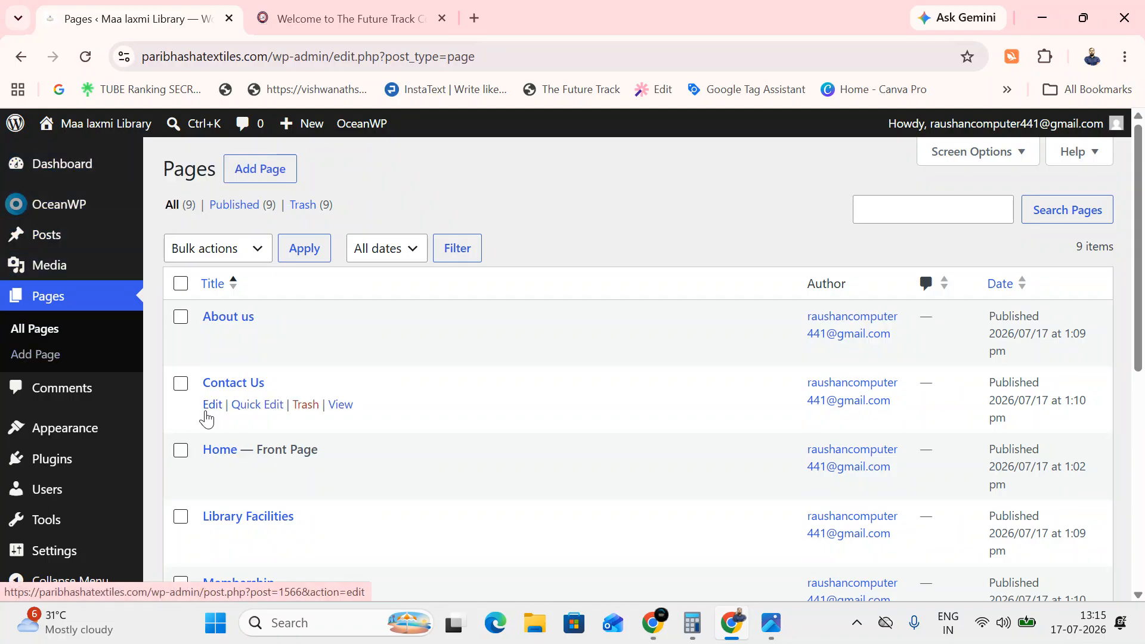
pyautogui.scroll(-4, 78, 393)
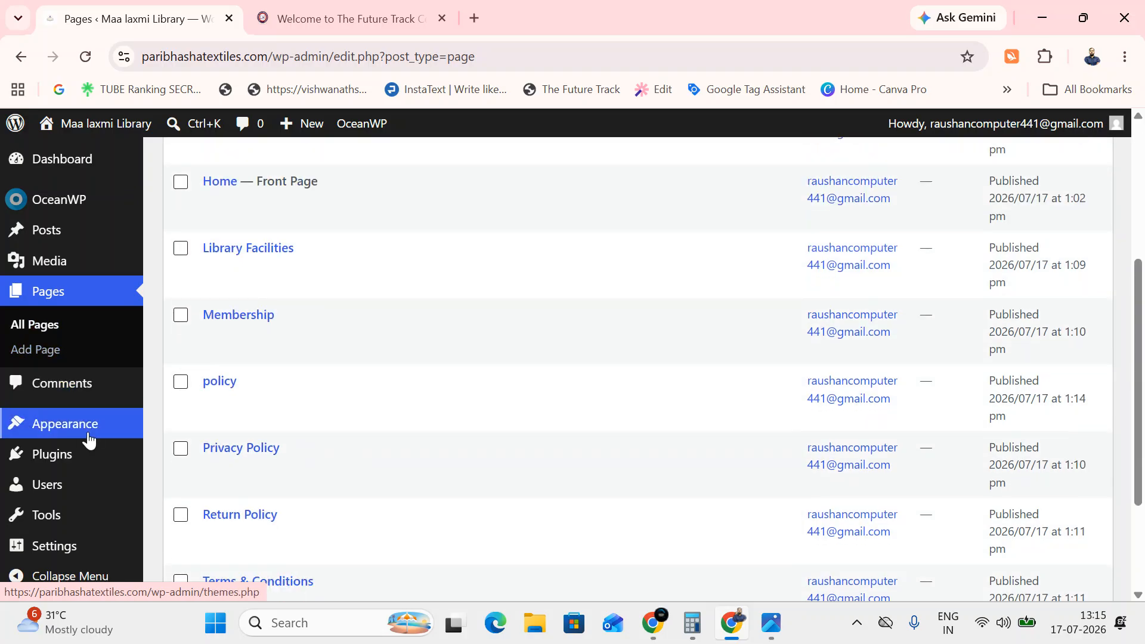
pyautogui.moveTo(90, 432)
pyautogui.click(189, 500)
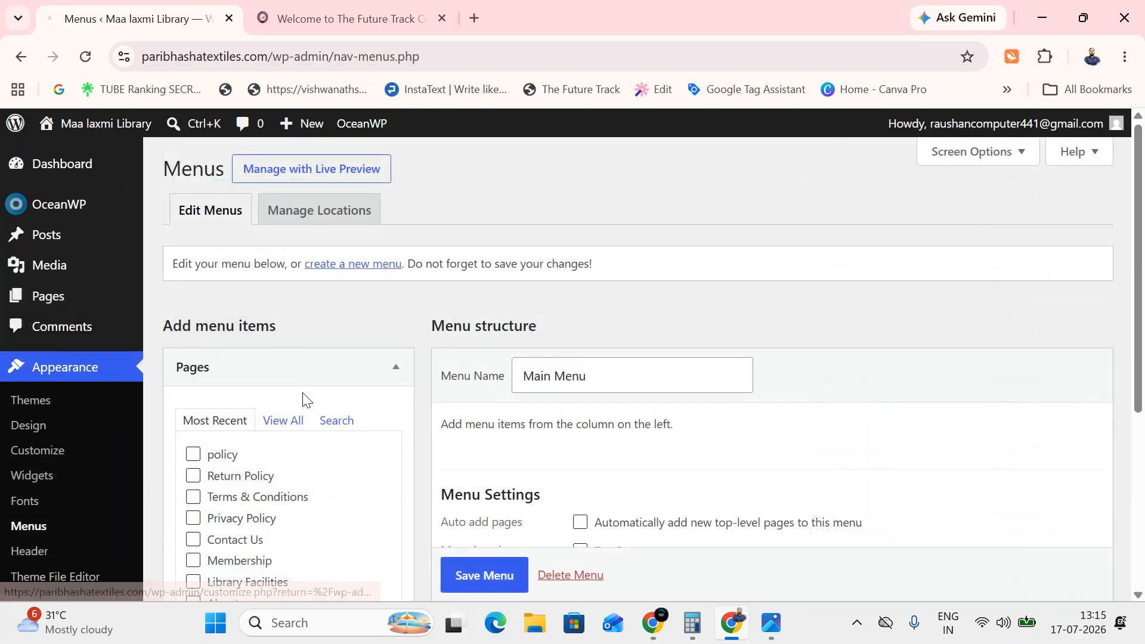
pyautogui.scroll(-3, 609, 384)
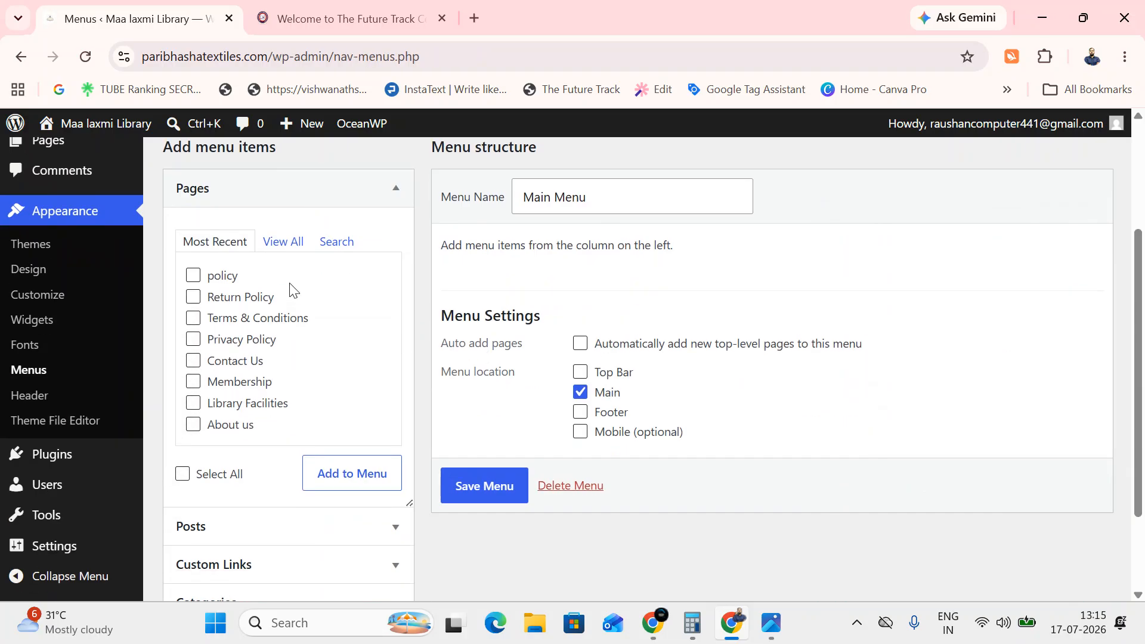
pyautogui.click(283, 243)
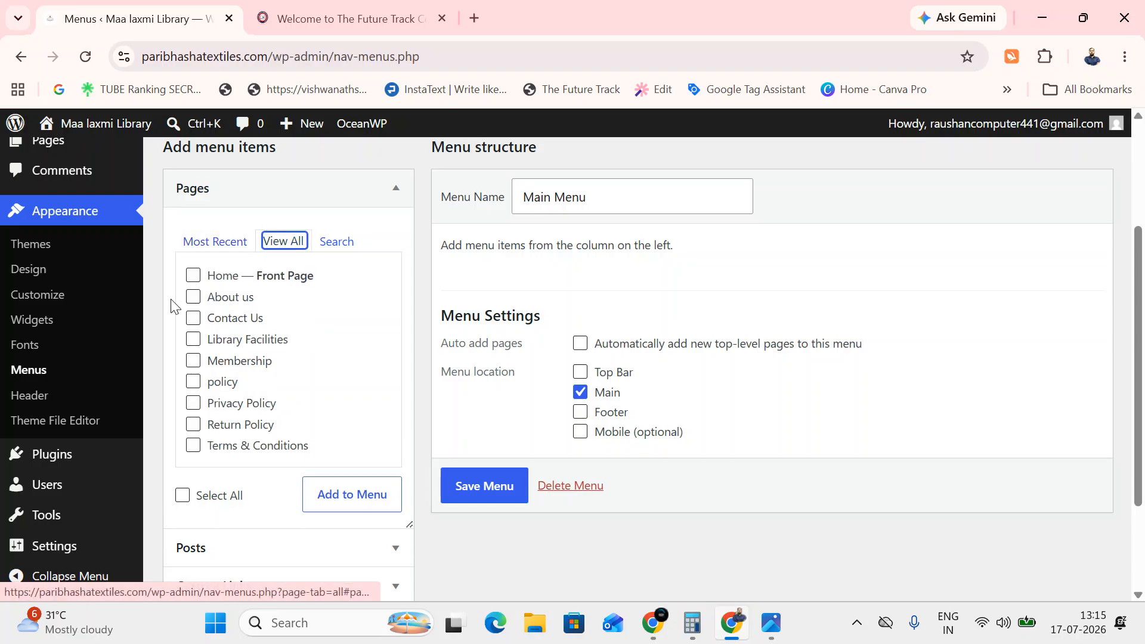
pyautogui.click(193, 275)
pyautogui.click(193, 297)
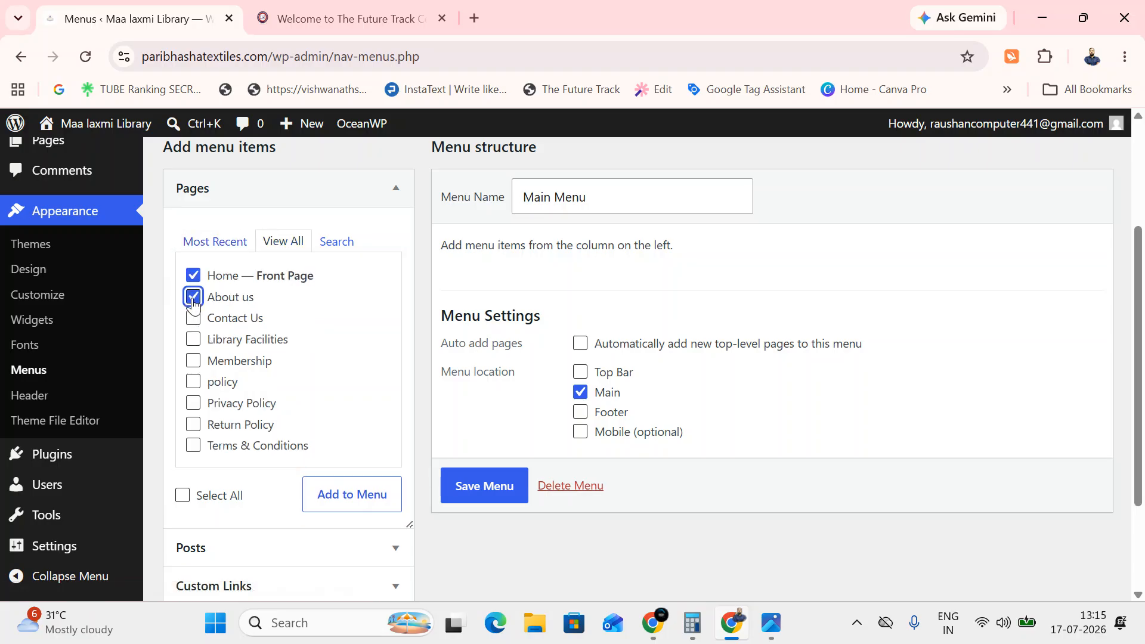
pyautogui.click(193, 338)
pyautogui.click(194, 317)
pyautogui.click(193, 361)
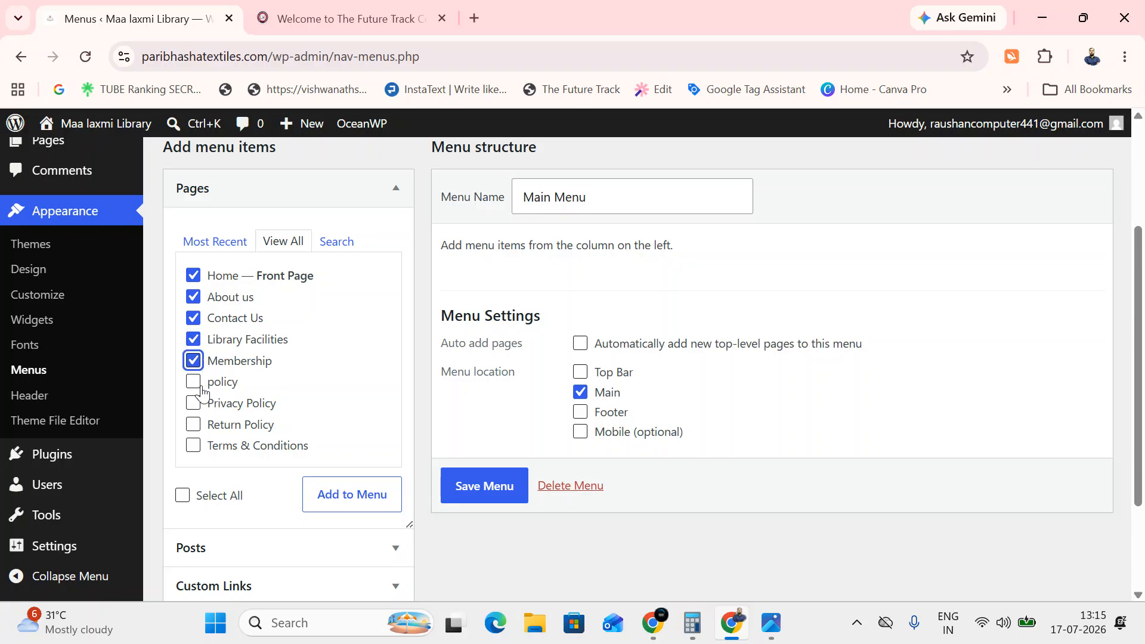
pyautogui.click(200, 376)
pyautogui.click(194, 382)
pyautogui.click(194, 403)
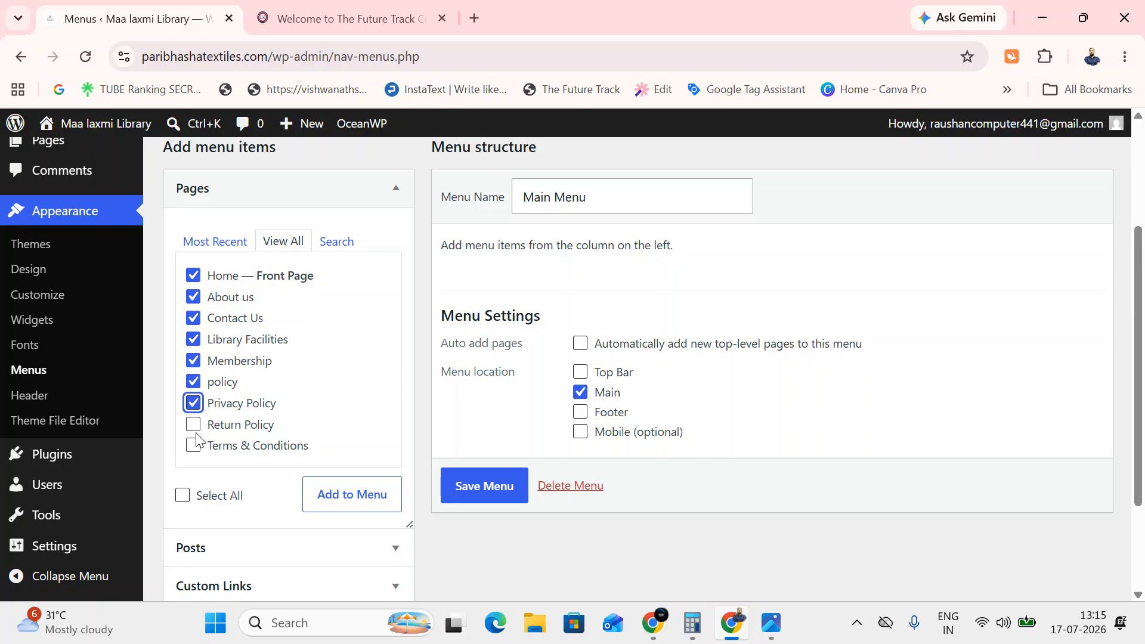
pyautogui.click(193, 424)
pyautogui.click(193, 445)
pyautogui.click(341, 501)
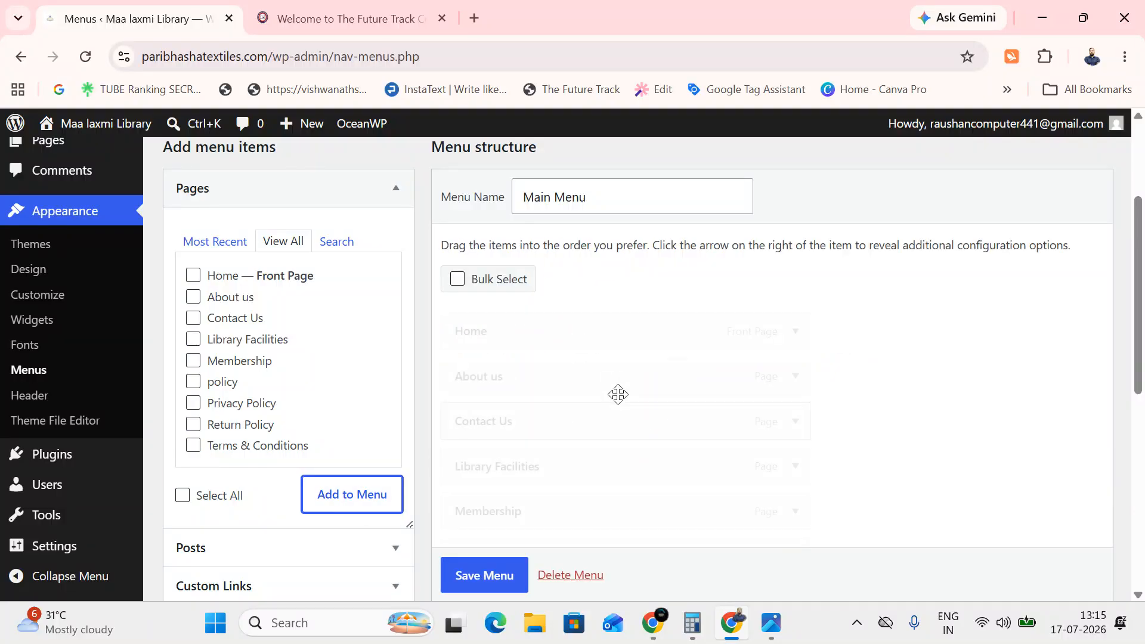
# Save Main Menu with its nine page items
pyautogui.scroll(-3, 616, 394)
pyautogui.scroll(-2, 611, 366)
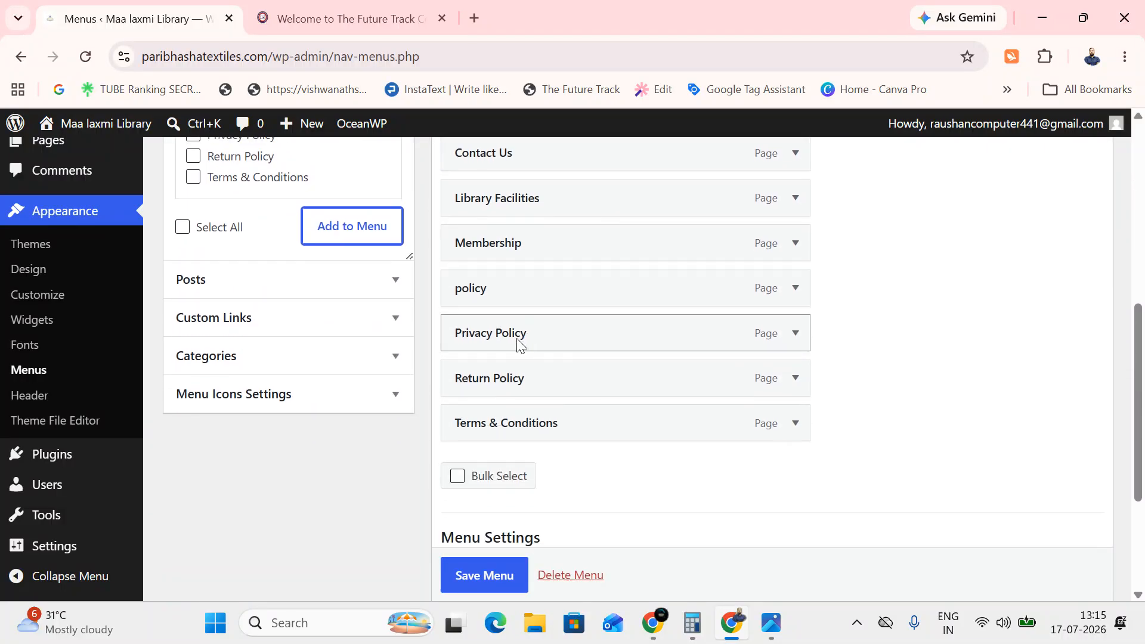
pyautogui.scroll(-1, 480, 573)
pyautogui.click(484, 575)
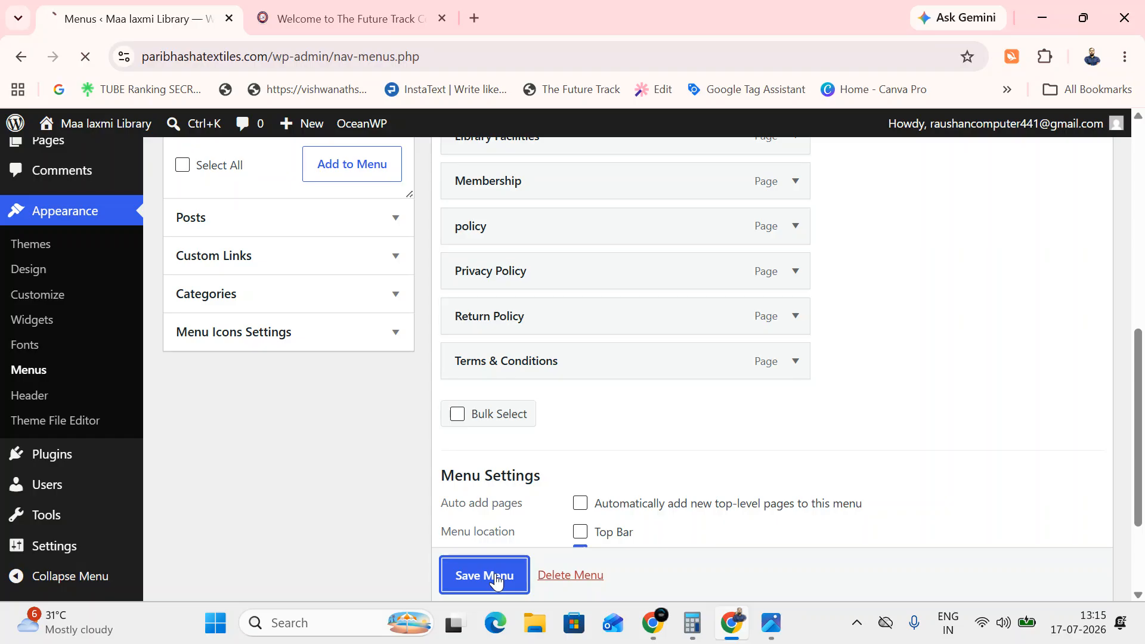
# Visit the site to check the header menu and return to the dashboard
pyautogui.moveTo(87, 130)
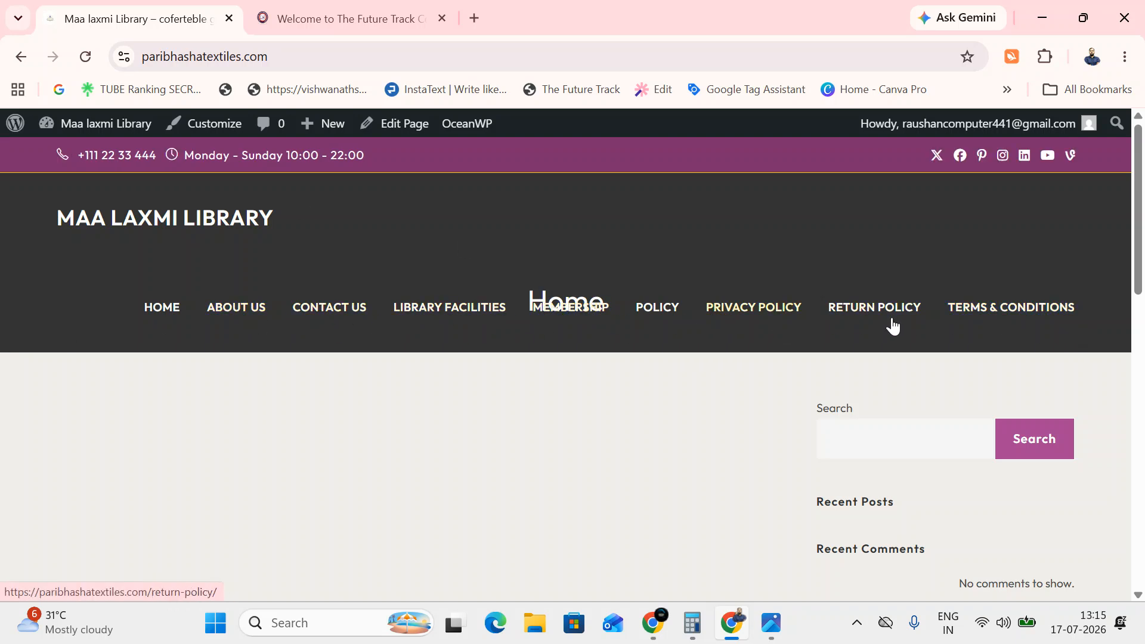
pyautogui.scroll(-3, 775, 292)
pyautogui.scroll(3, 627, 299)
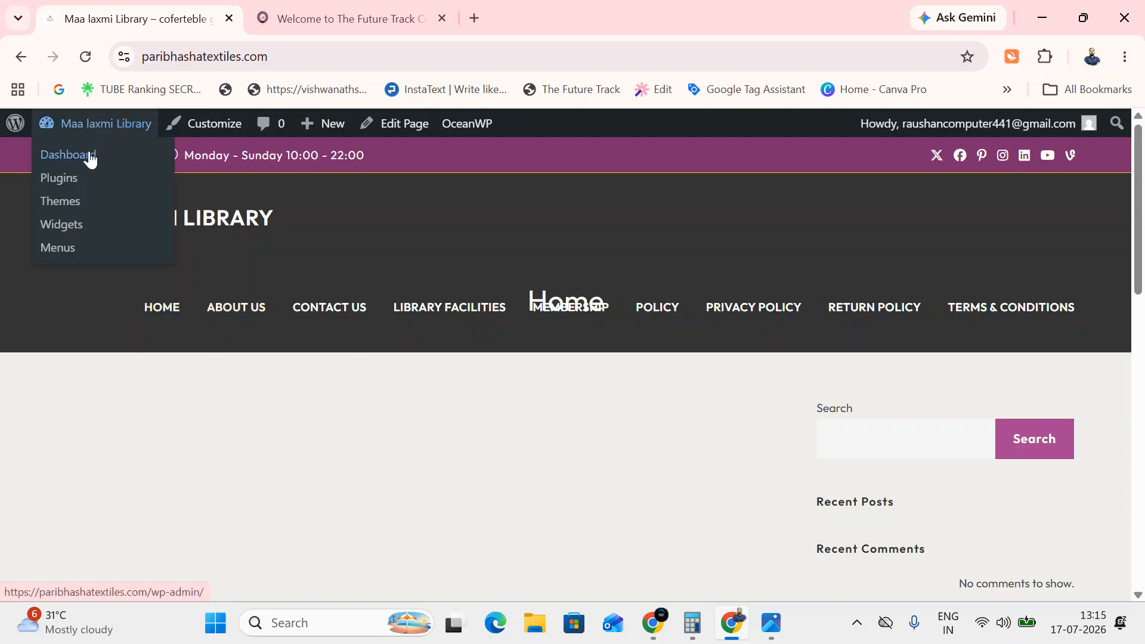
pyautogui.click(89, 154)
# Nest Privacy Policy, Return Policy and Terms & Conditions as sub items under policy and save Main Menu
pyautogui.scroll(-4, 80, 382)
pyautogui.moveTo(83, 423)
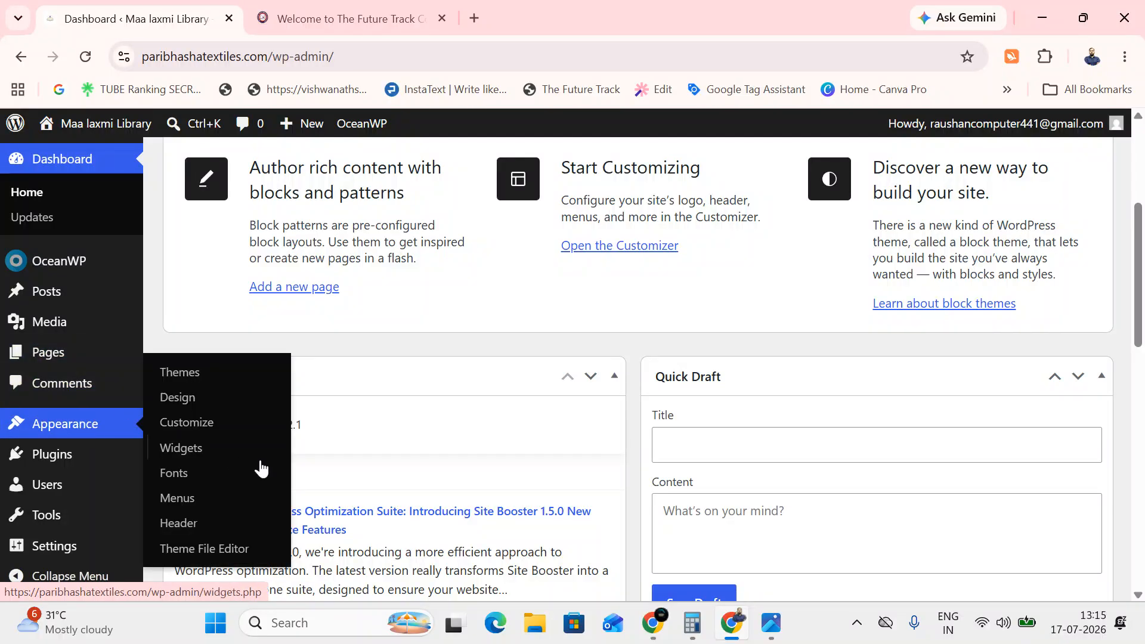
pyautogui.click(223, 499)
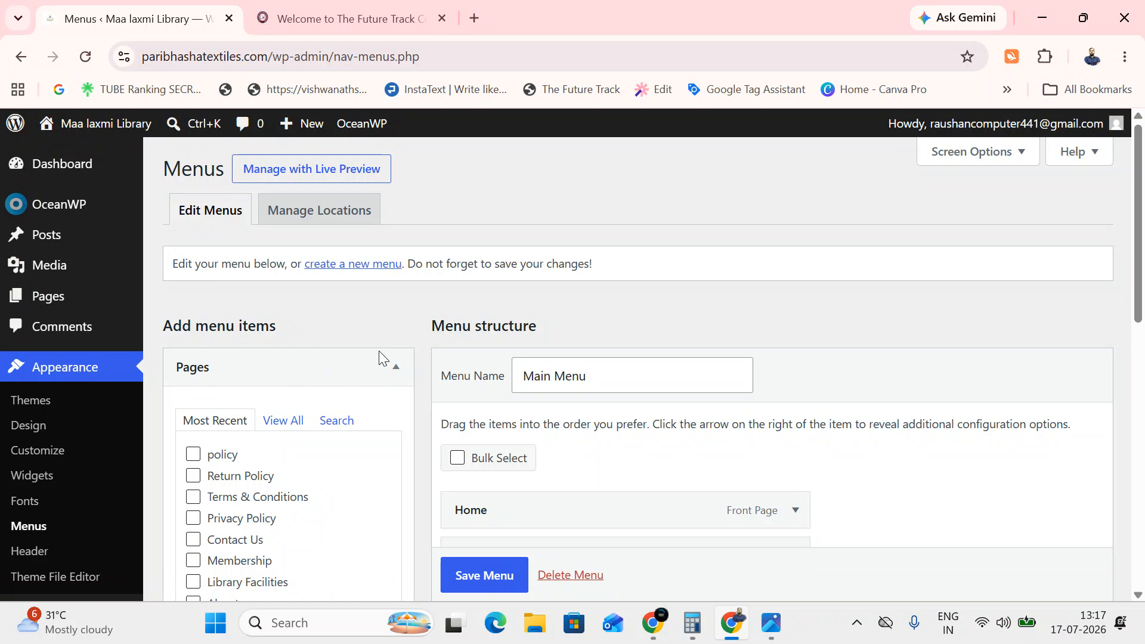
pyautogui.scroll(-6, 383, 358)
pyautogui.scroll(-1, 588, 358)
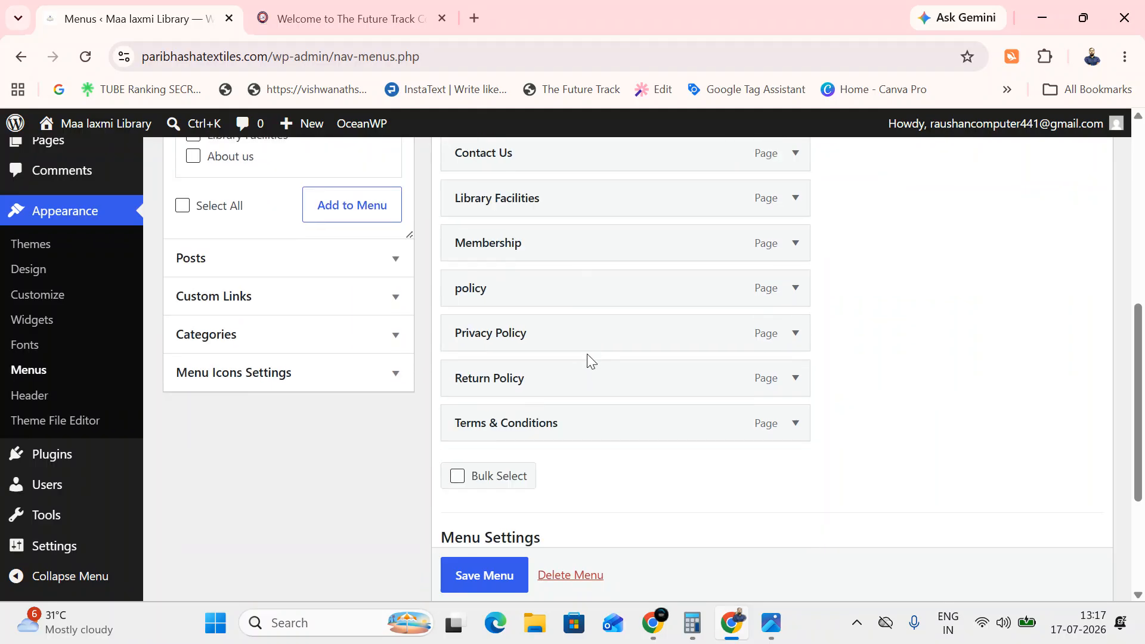
pyautogui.moveTo(555, 348); pyautogui.dragTo(590, 345)
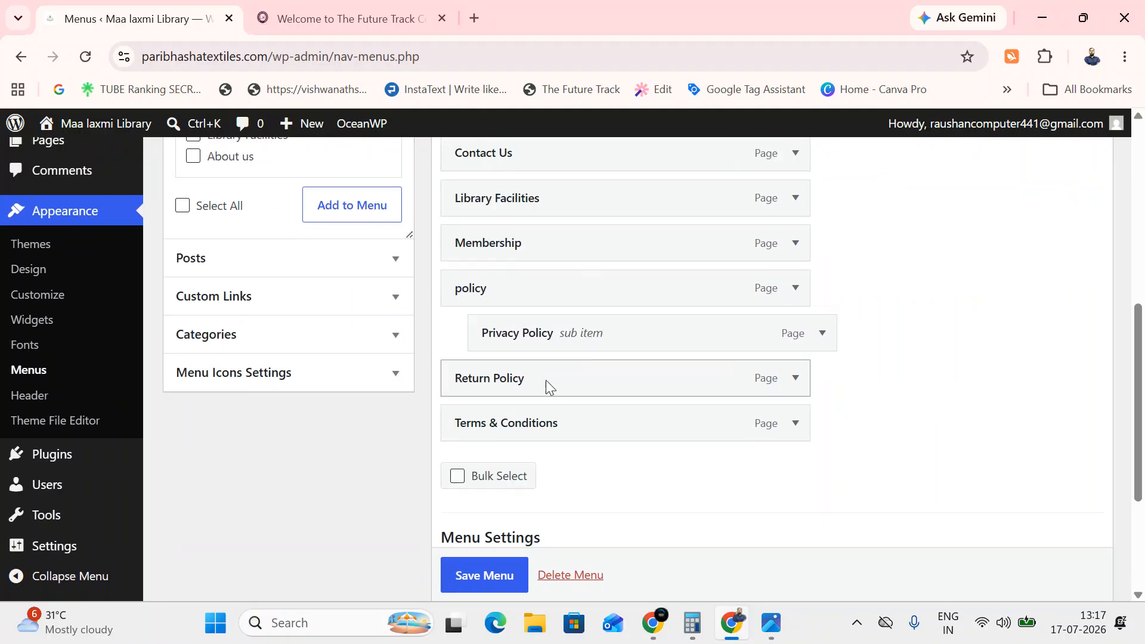
pyautogui.moveTo(545, 383); pyautogui.dragTo(570, 373)
pyautogui.moveTo(545, 425)
pyautogui.mouseDown()
pyautogui.moveTo(583, 429)
pyautogui.moveTo(529, 431)
pyautogui.mouseUp()
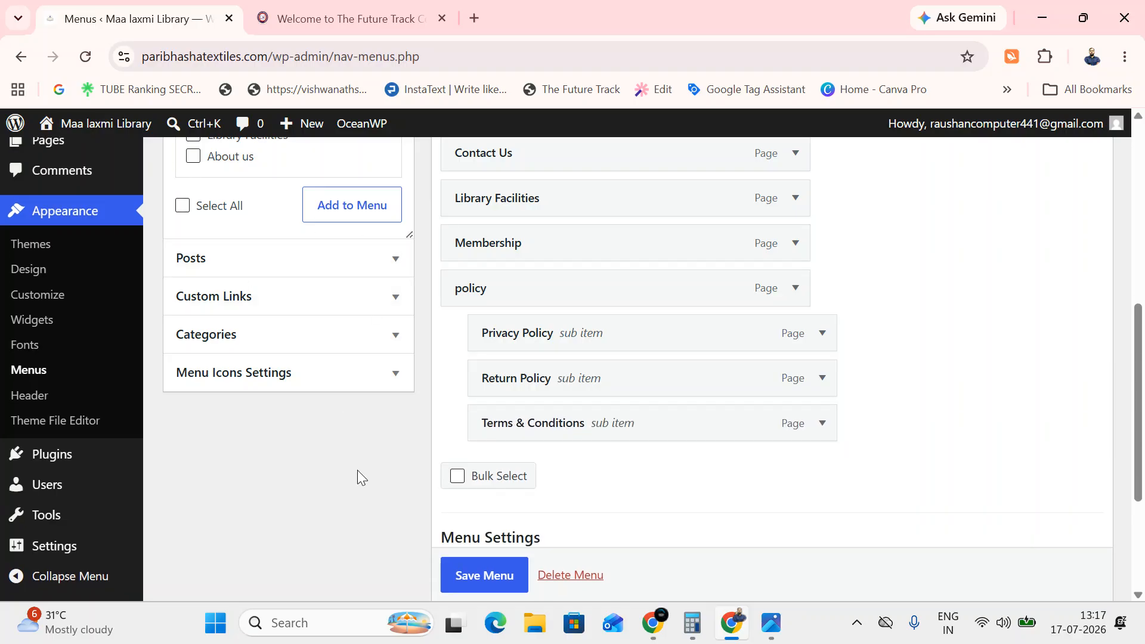
pyautogui.click(484, 575)
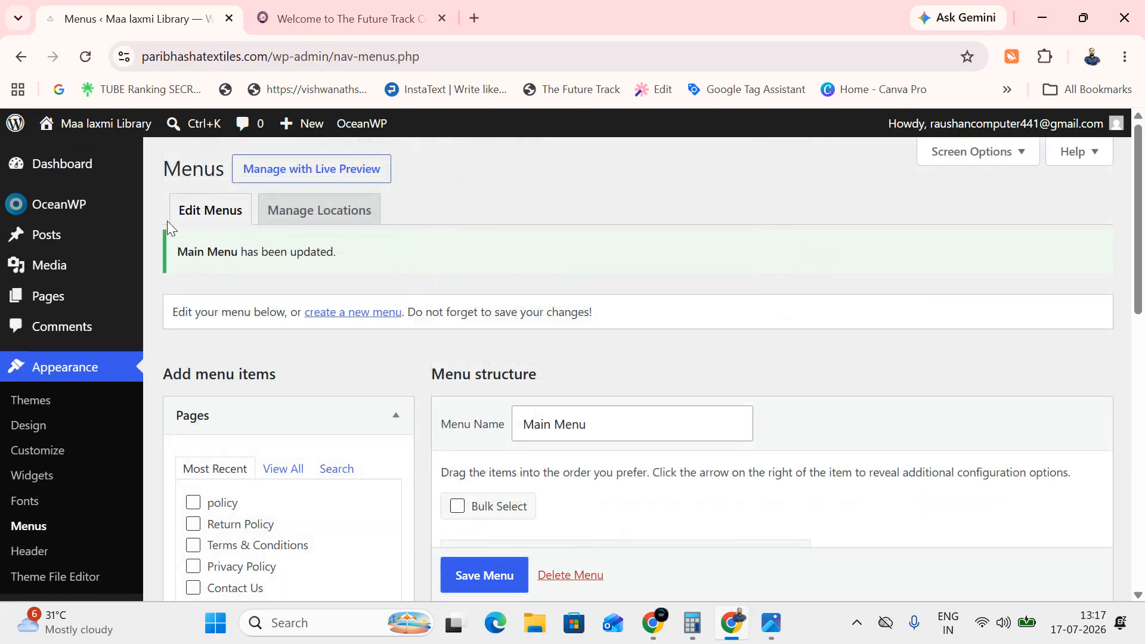
# Visit the site, open pages from the header menu, and inspect a menu link in developer tools
pyautogui.moveTo(108, 124)
pyautogui.click(99, 151)
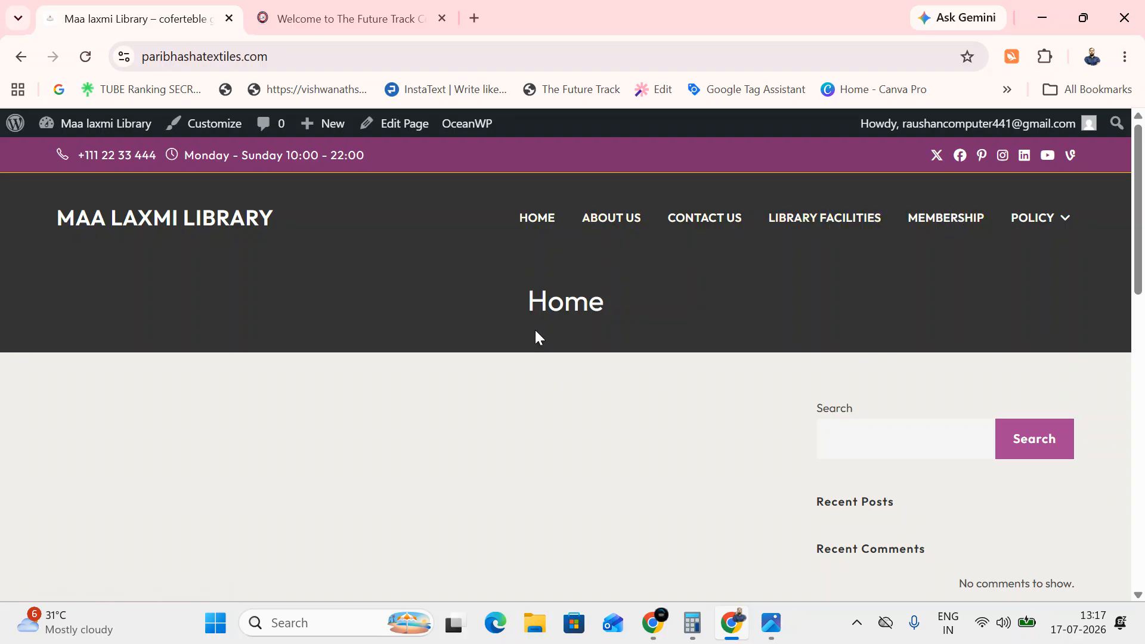
pyautogui.click(614, 220)
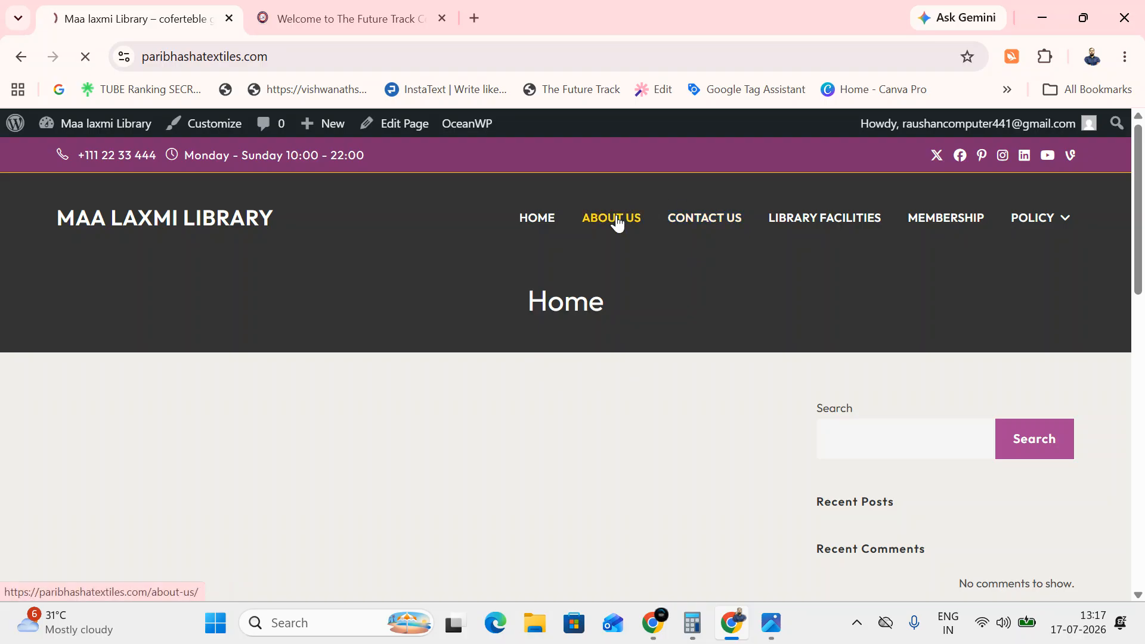
pyautogui.click(704, 220)
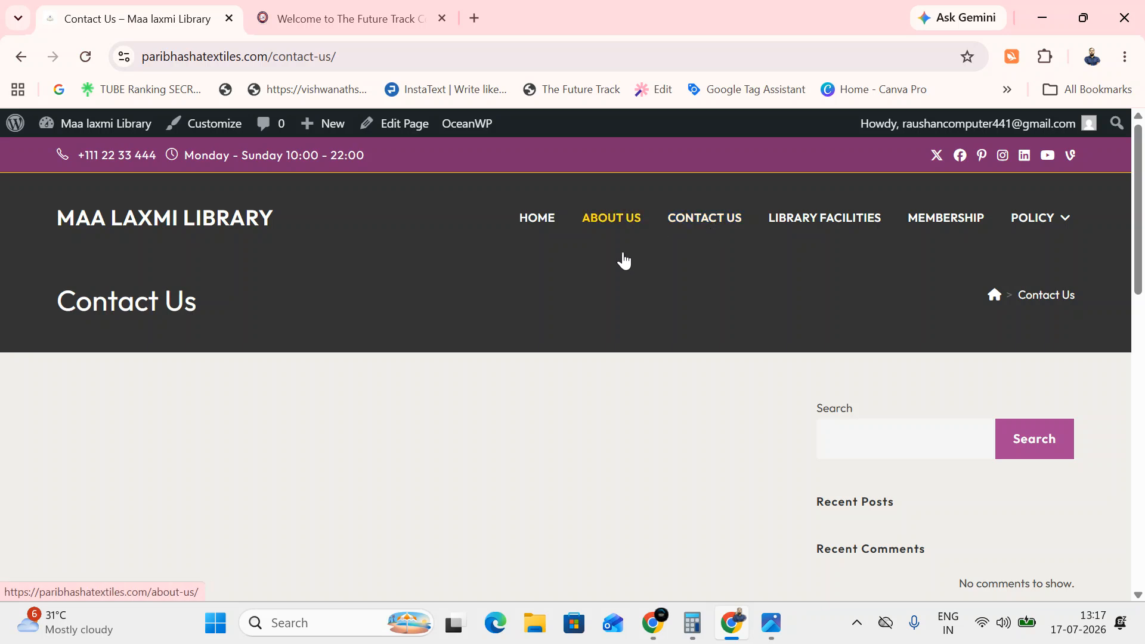
pyautogui.rightClick(624, 261)
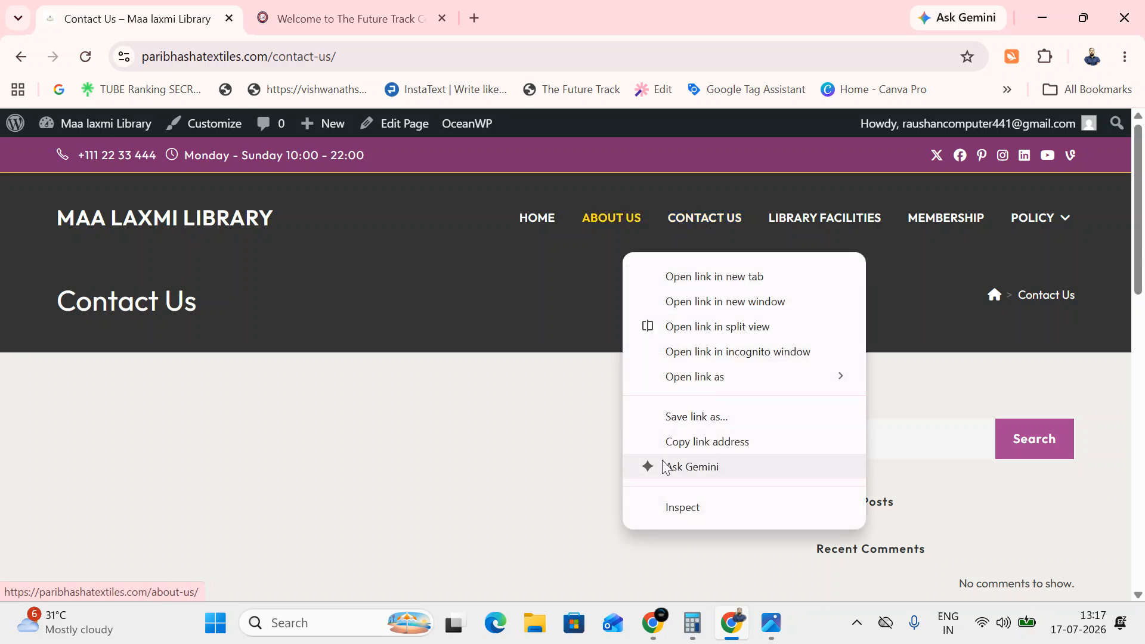
pyautogui.click(668, 521)
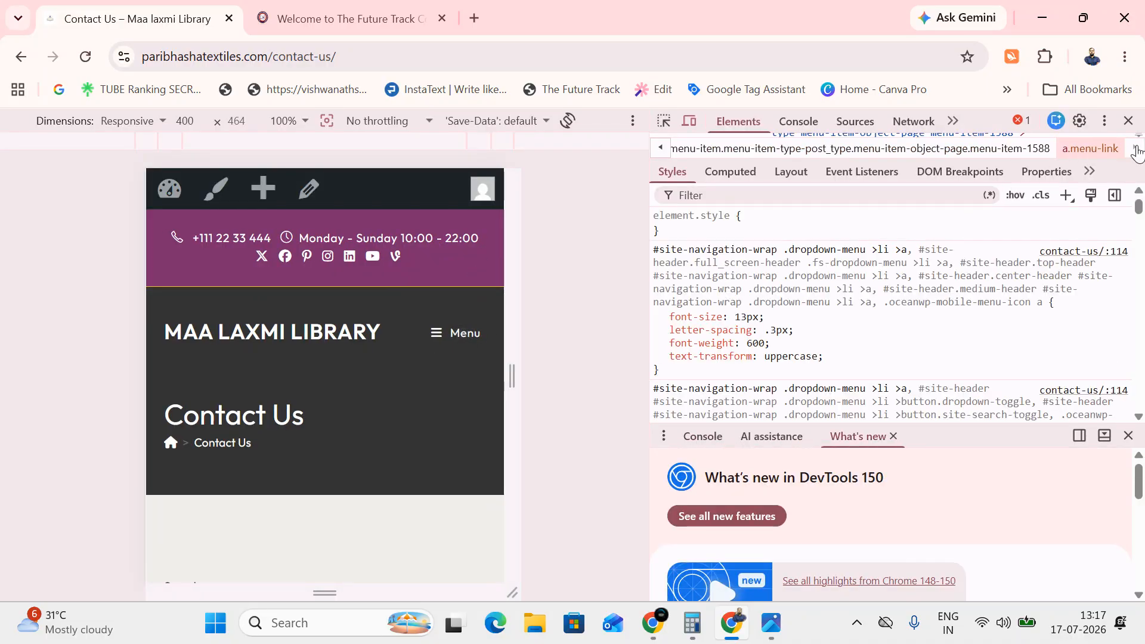
# Close developer tools, check the policy dropdown in the header, and return to the dashboard
pyautogui.click(1128, 121)
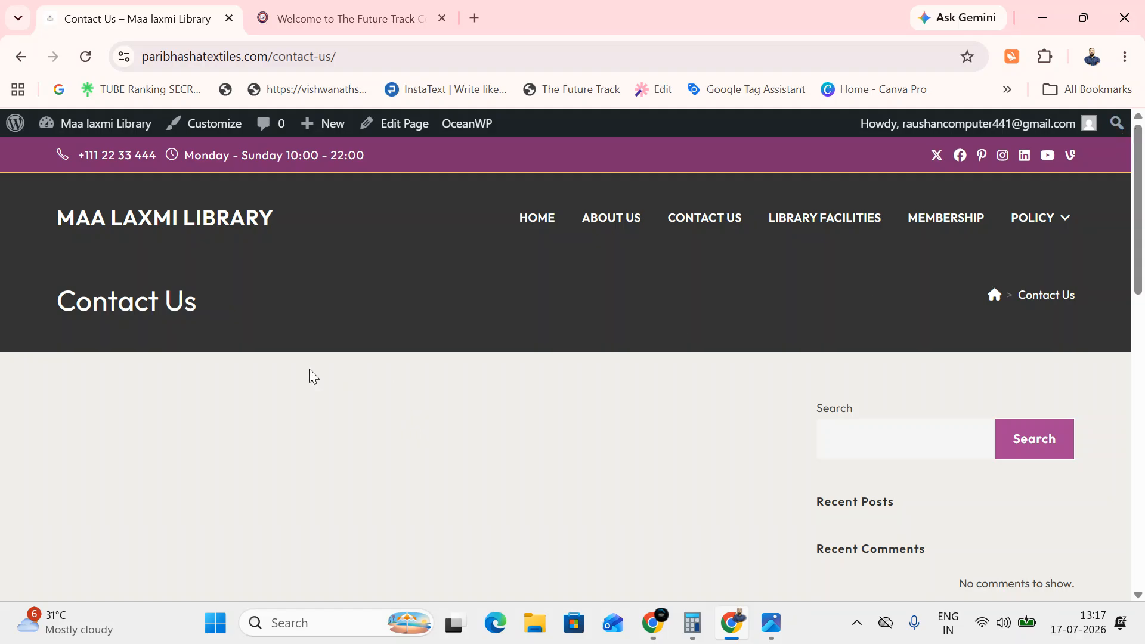
pyautogui.moveTo(72, 122)
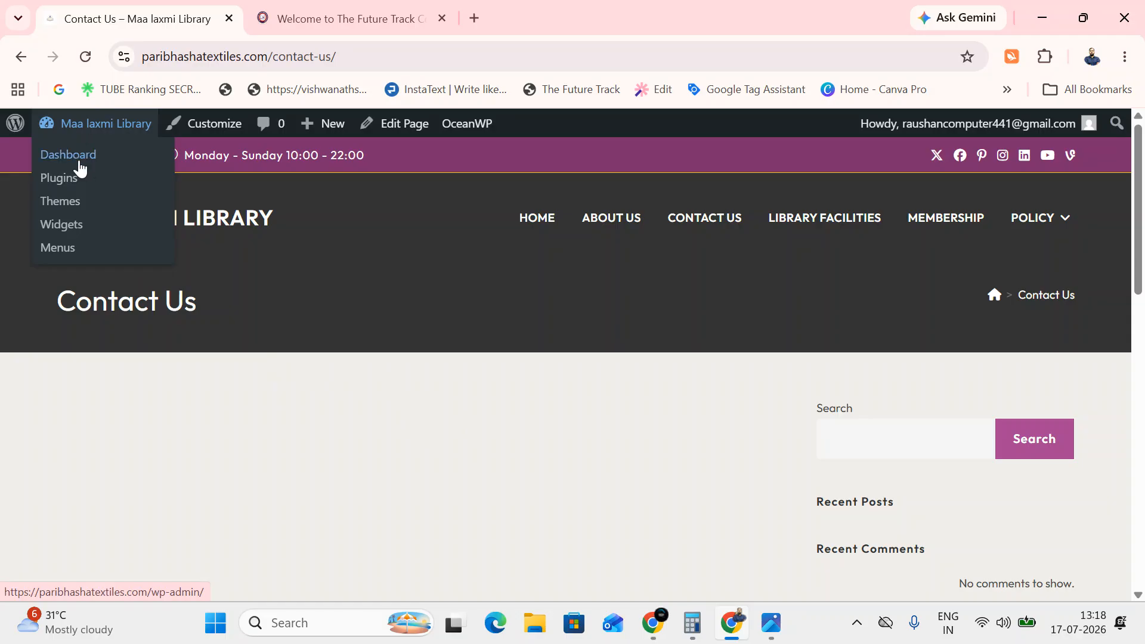
pyautogui.moveTo(1028, 225)
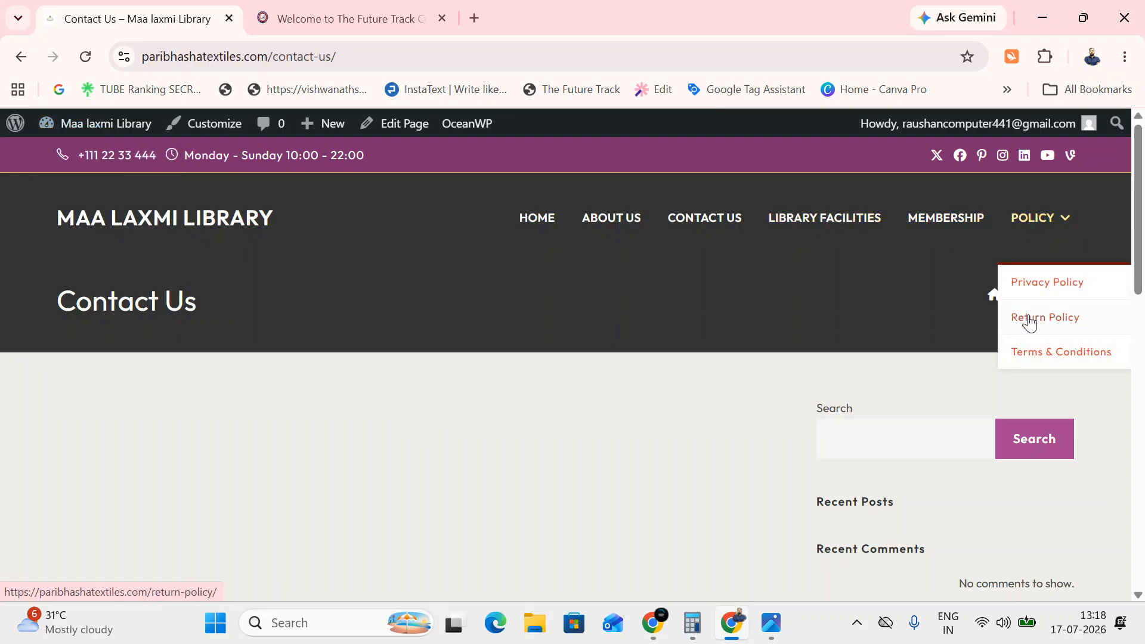
pyautogui.click(89, 156)
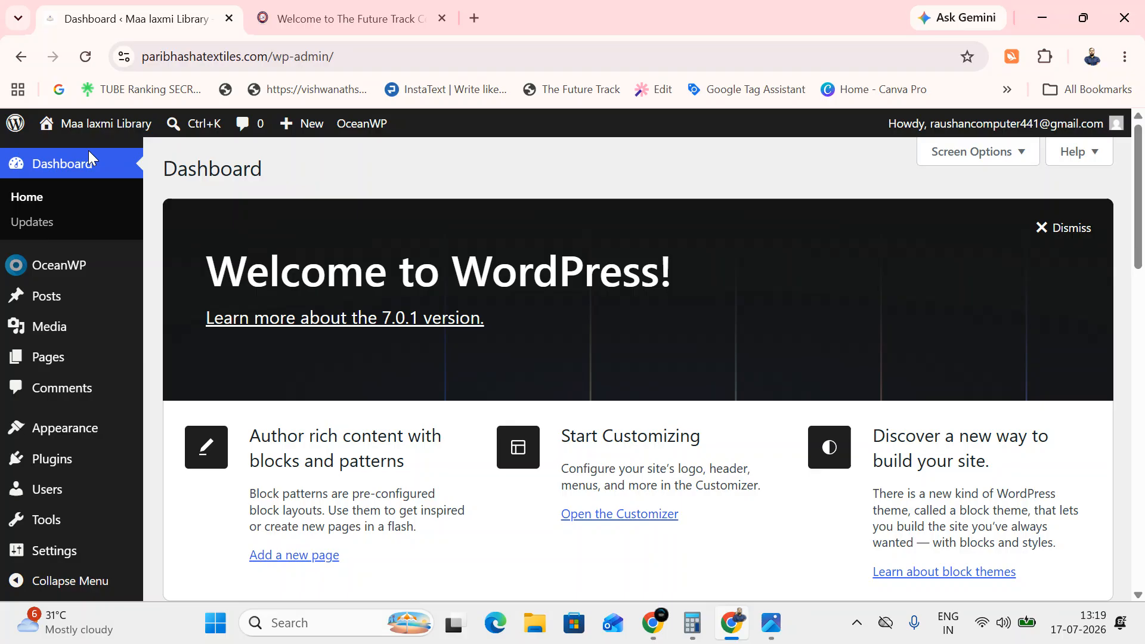
# Switch to ChatGPT, start a new chat, and send a dictated question about starting salary for digital marketing skills
pyautogui.moveTo(662, 623)
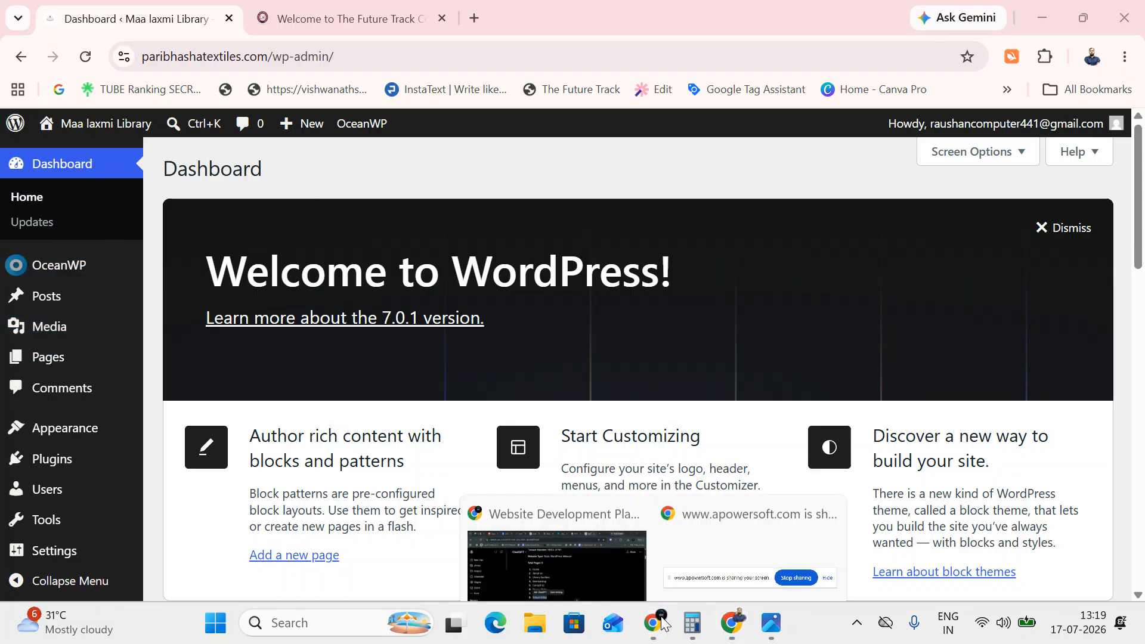
pyautogui.click(565, 549)
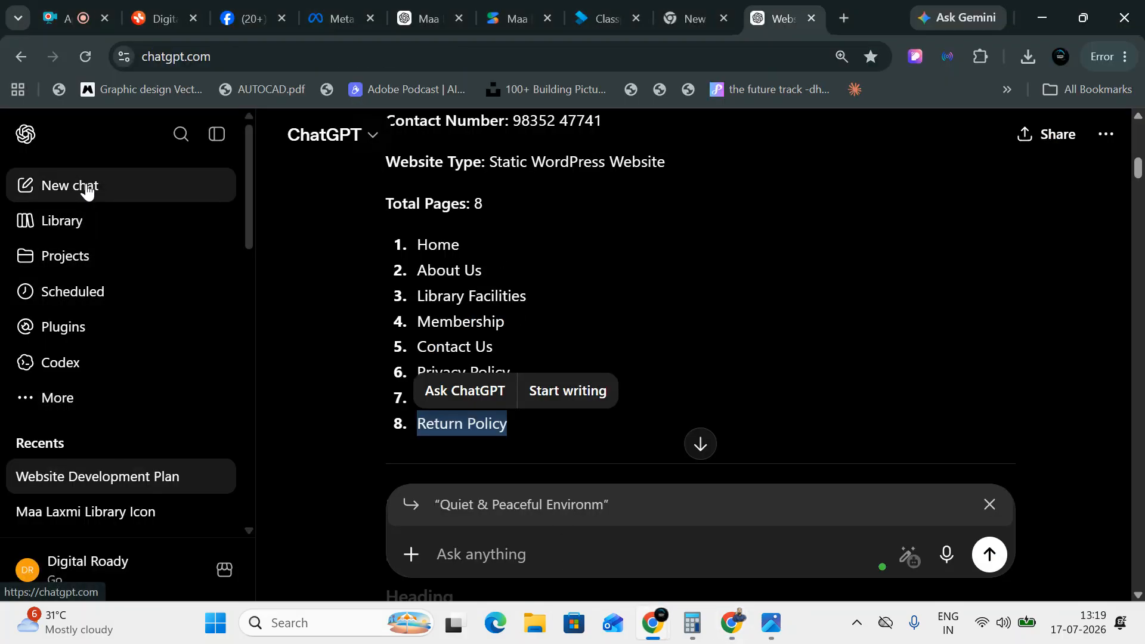
pyautogui.click(87, 186)
pyautogui.click(945, 341)
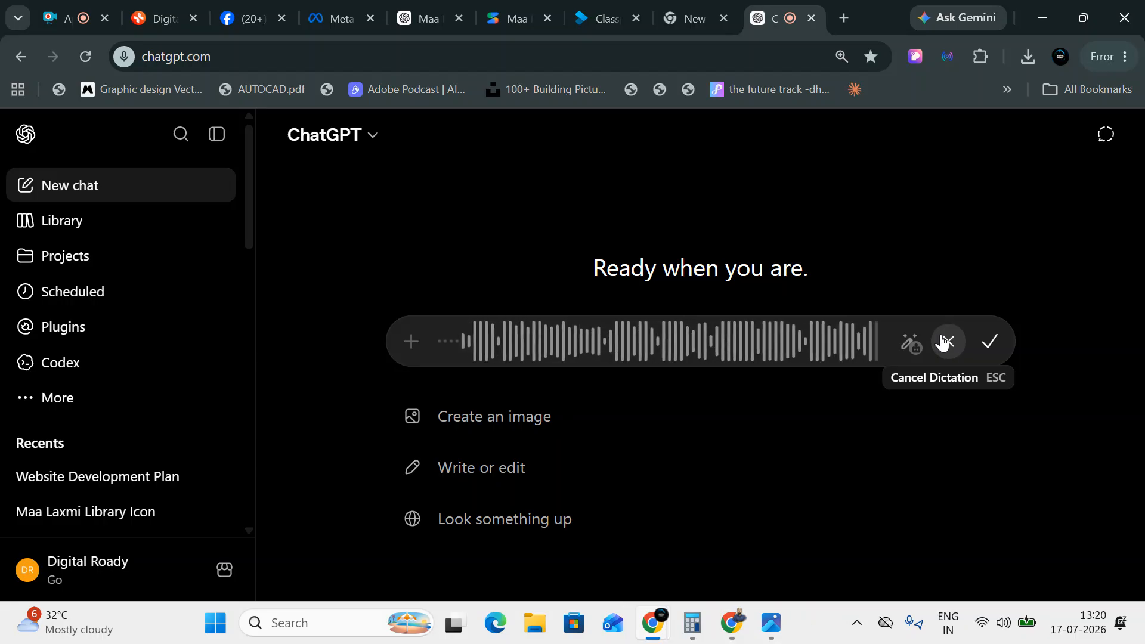
pyautogui.click(989, 353)
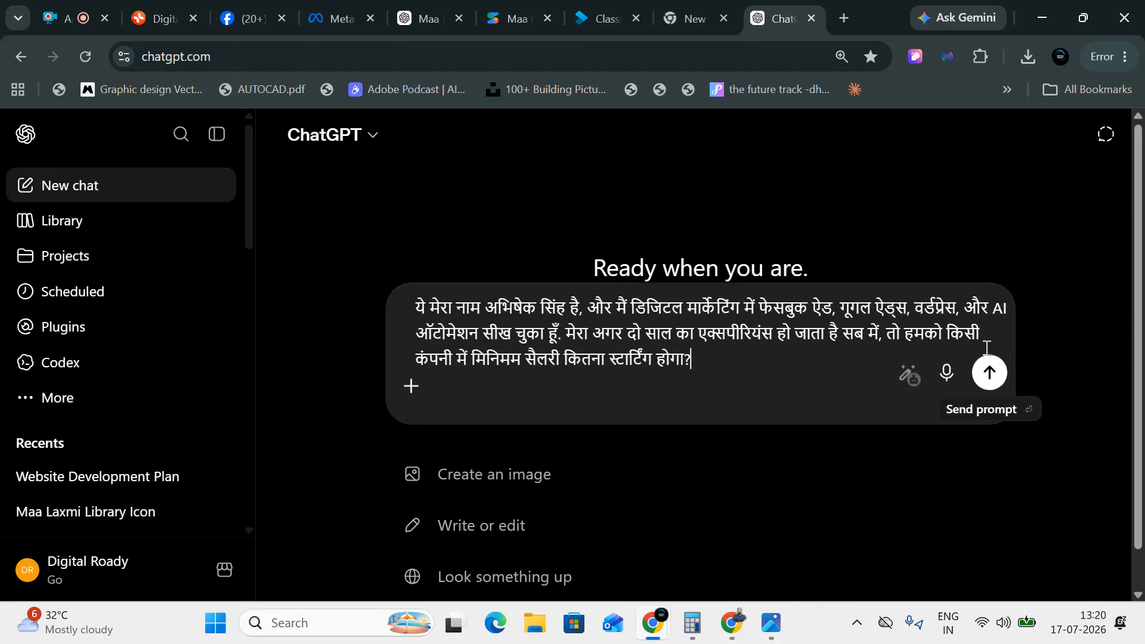
pyautogui.click(989, 398)
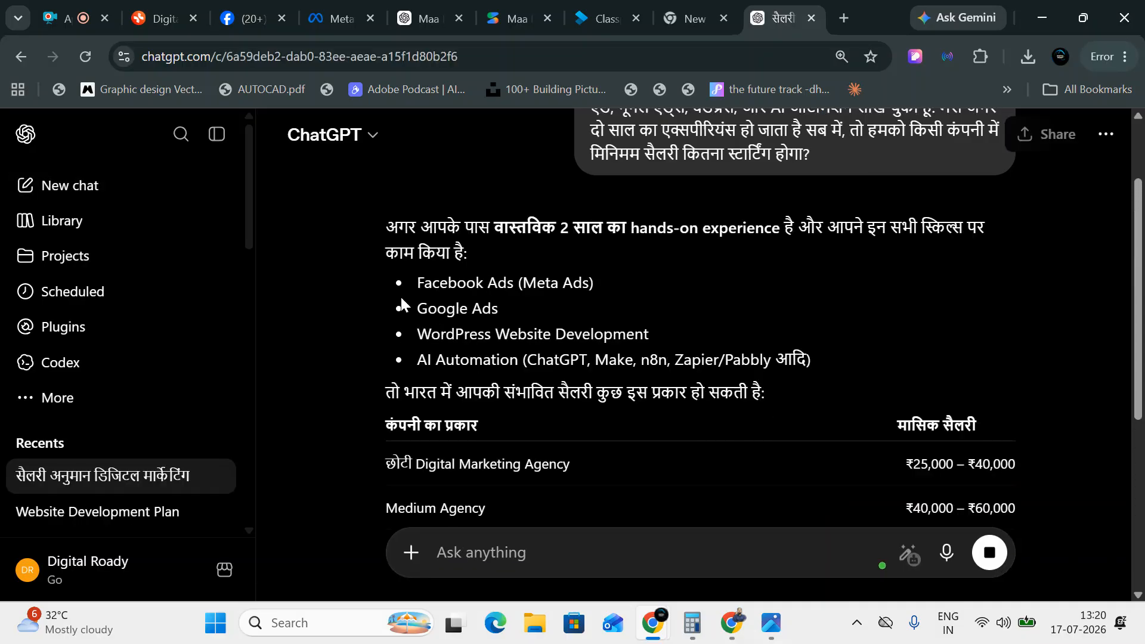
# Read through the salary answer, highlighting the rows of the company salary table
pyautogui.scroll(-3, 470, 340)
pyautogui.moveTo(395, 294); pyautogui.dragTo(851, 305)
pyautogui.moveTo(911, 280); pyautogui.dragTo(964, 285)
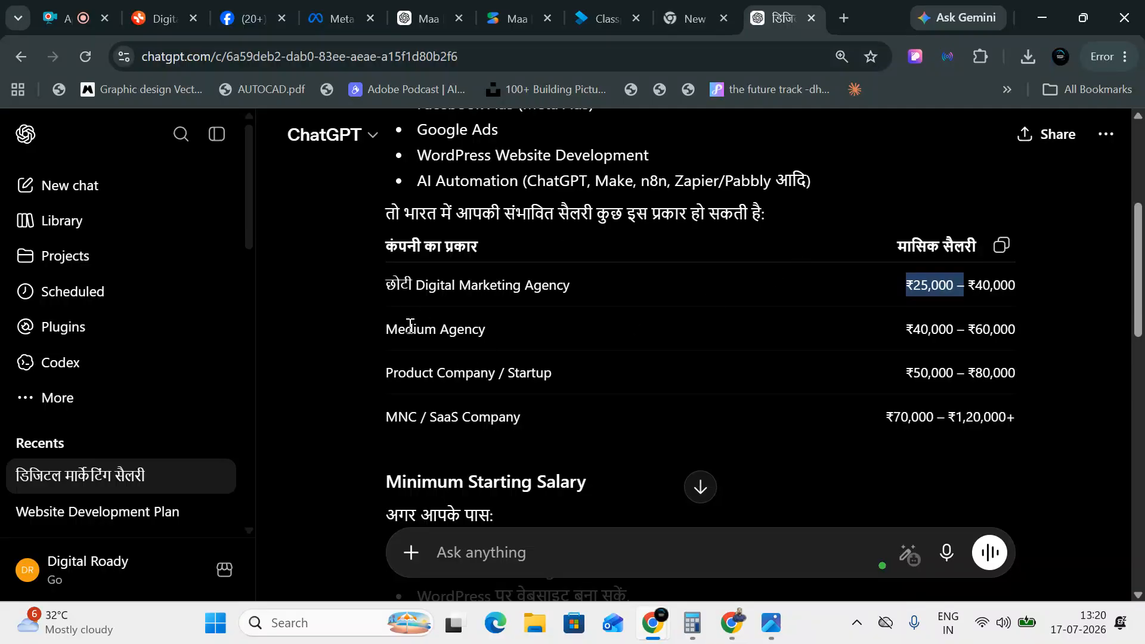
pyautogui.moveTo(546, 338); pyautogui.dragTo(928, 326)
pyautogui.moveTo(385, 380); pyautogui.dragTo(790, 395)
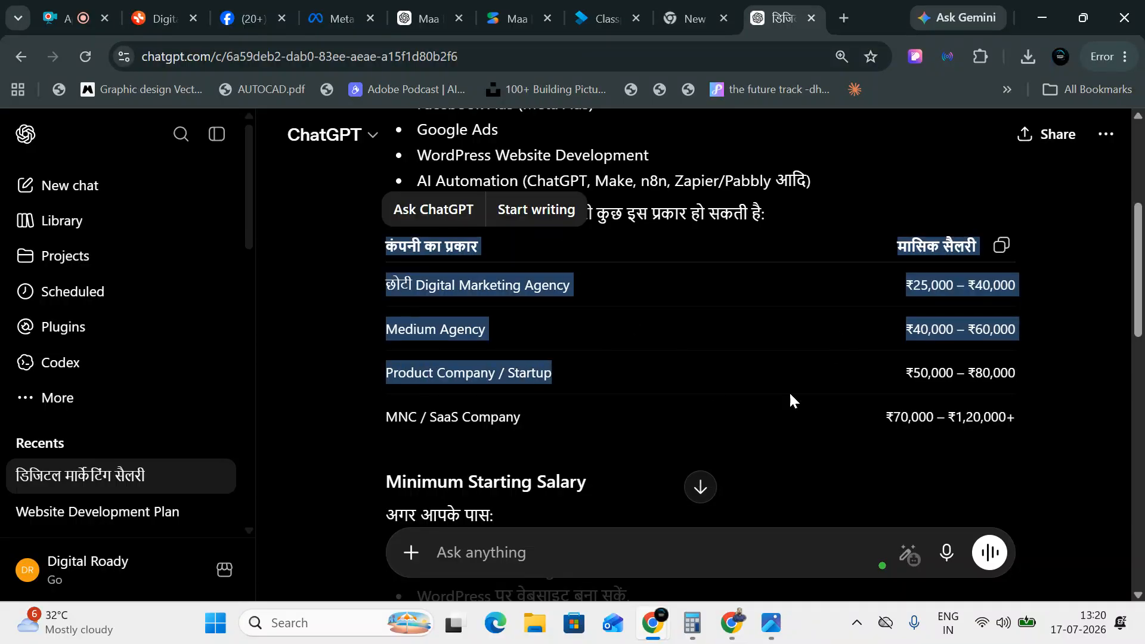
pyautogui.moveTo(903, 373); pyautogui.dragTo(990, 374)
pyautogui.moveTo(394, 428); pyautogui.dragTo(471, 417)
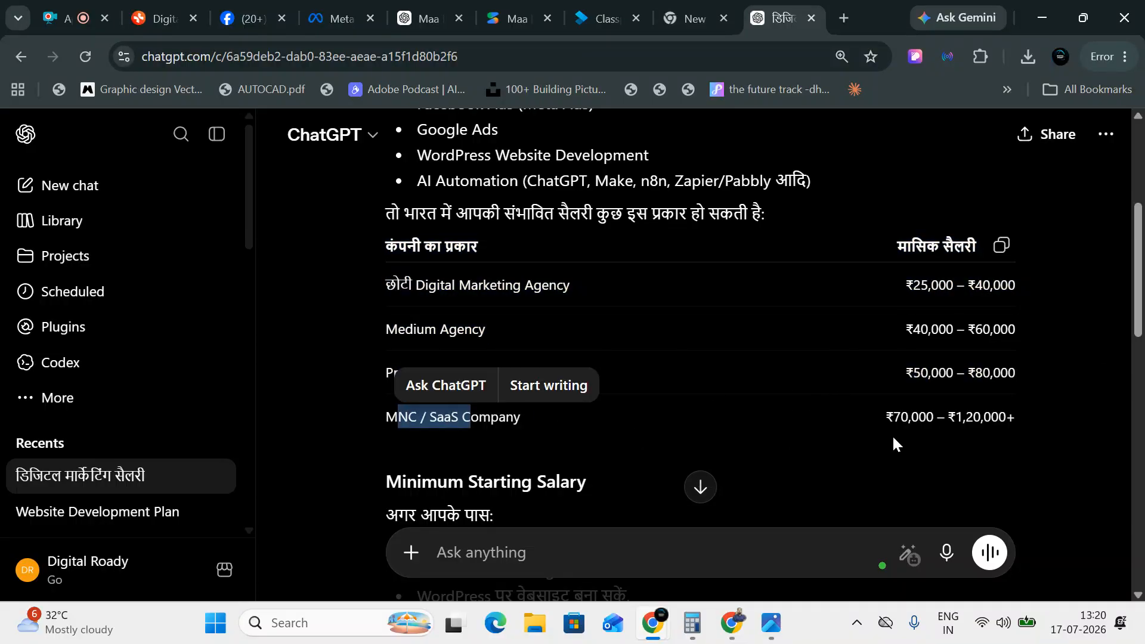
pyautogui.moveTo(919, 418); pyautogui.dragTo(1015, 418)
pyautogui.scroll(-3, 603, 361)
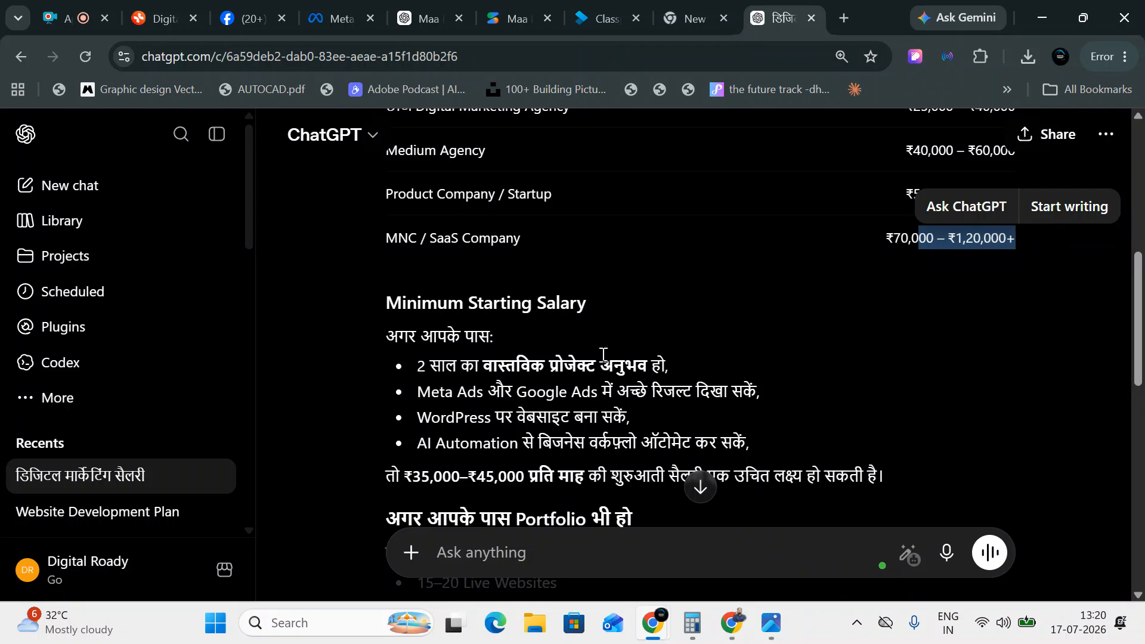
pyautogui.scroll(-4, 563, 365)
pyautogui.moveTo(387, 207); pyautogui.dragTo(678, 215)
pyautogui.scroll(-3, 585, 233)
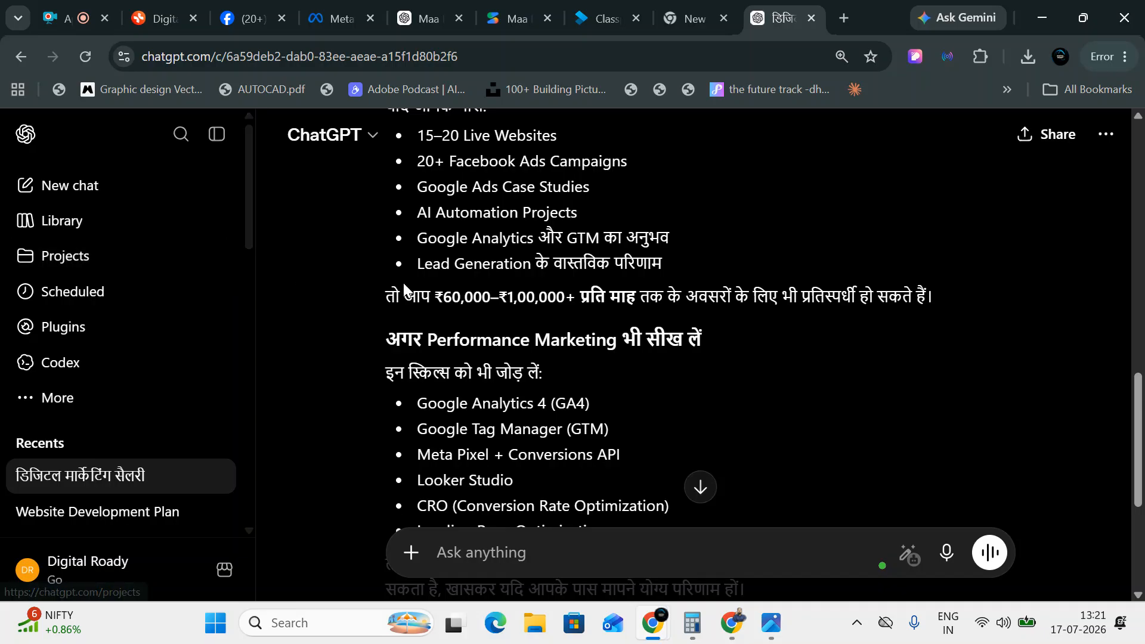
# Return to the WordPress dashboard, search Add Plugins for elementor, then install and activate Elementor Website Builder
pyautogui.click(738, 622)
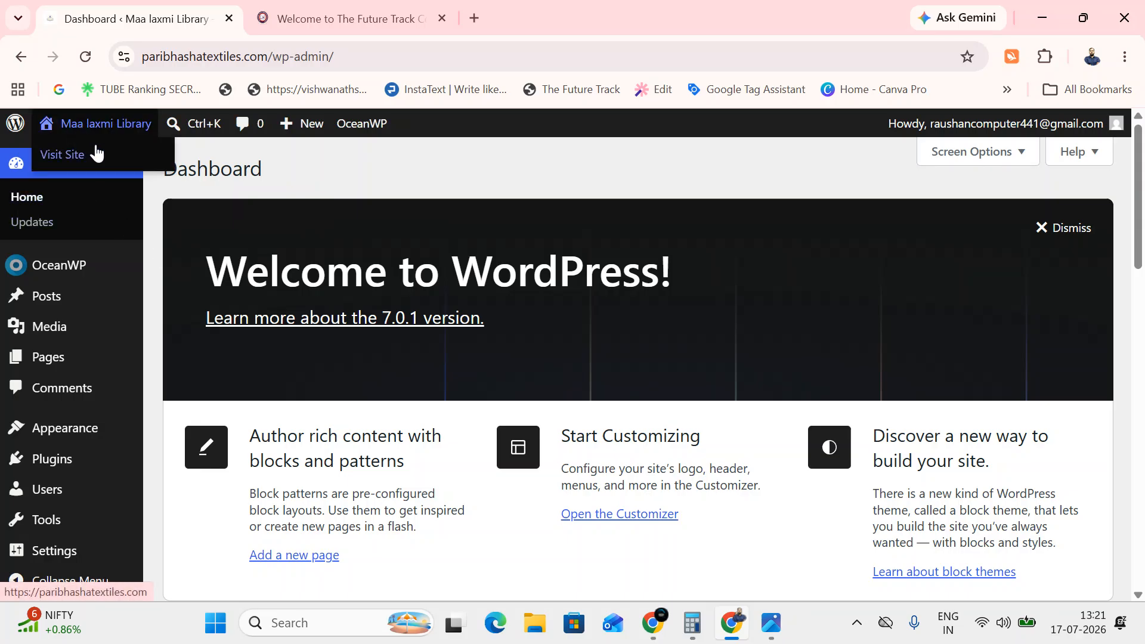
pyautogui.moveTo(115, 333)
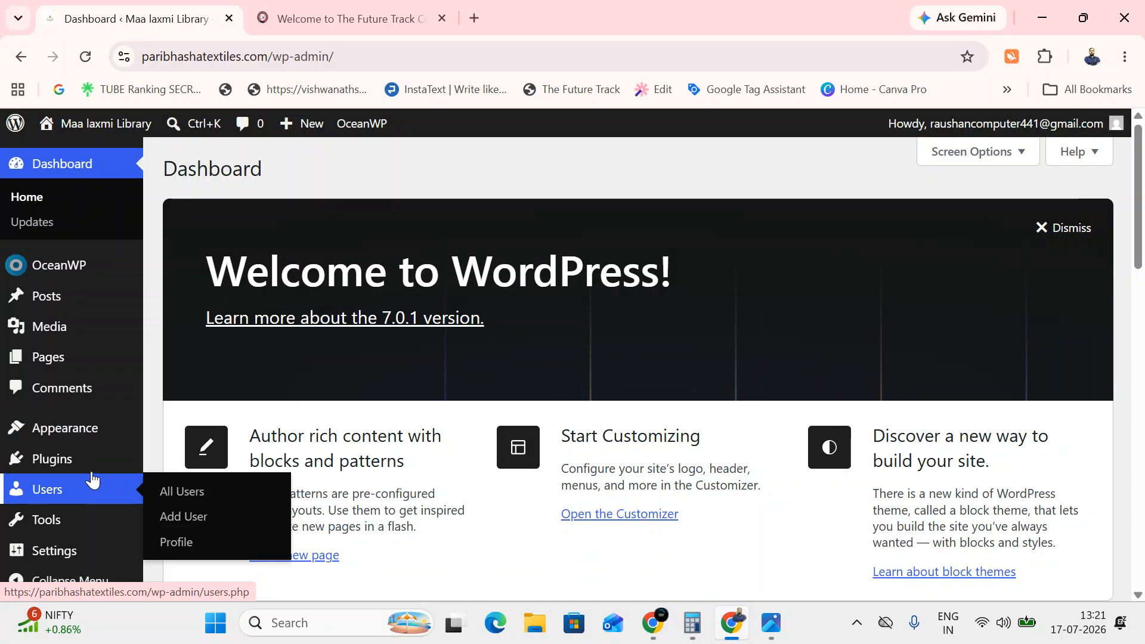
pyautogui.moveTo(91, 446)
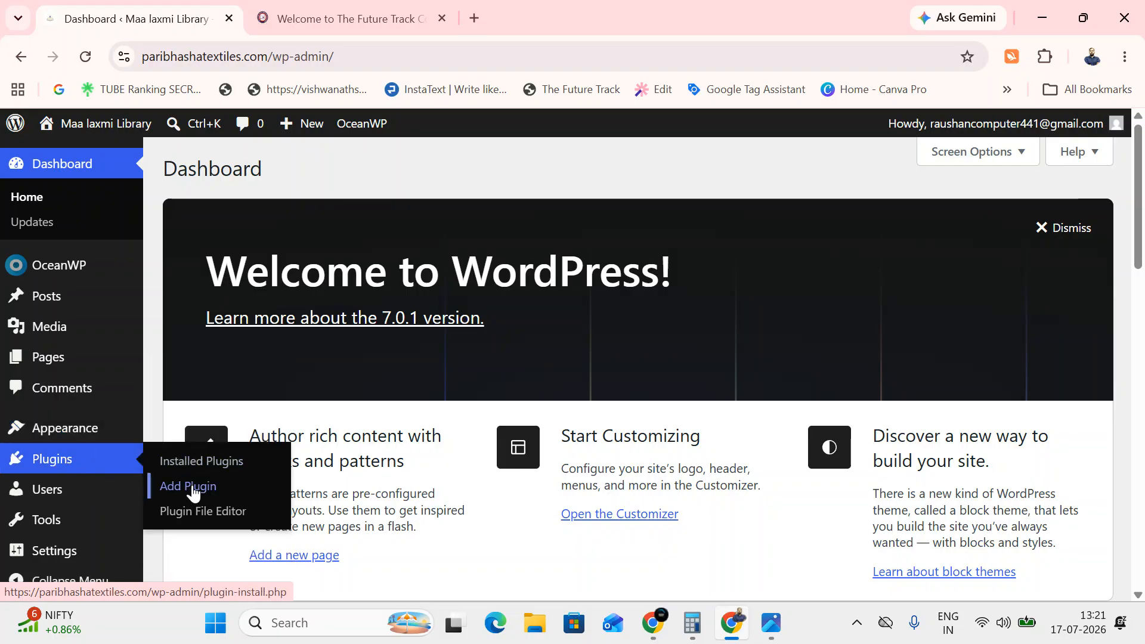
pyautogui.click(195, 494)
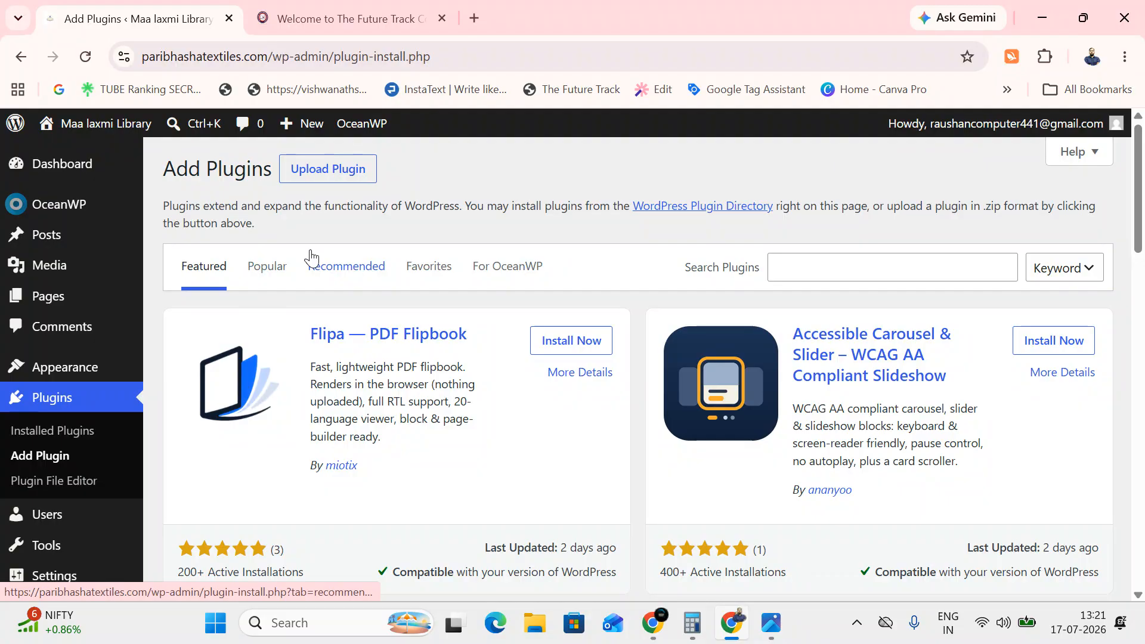
pyautogui.click(869, 266)
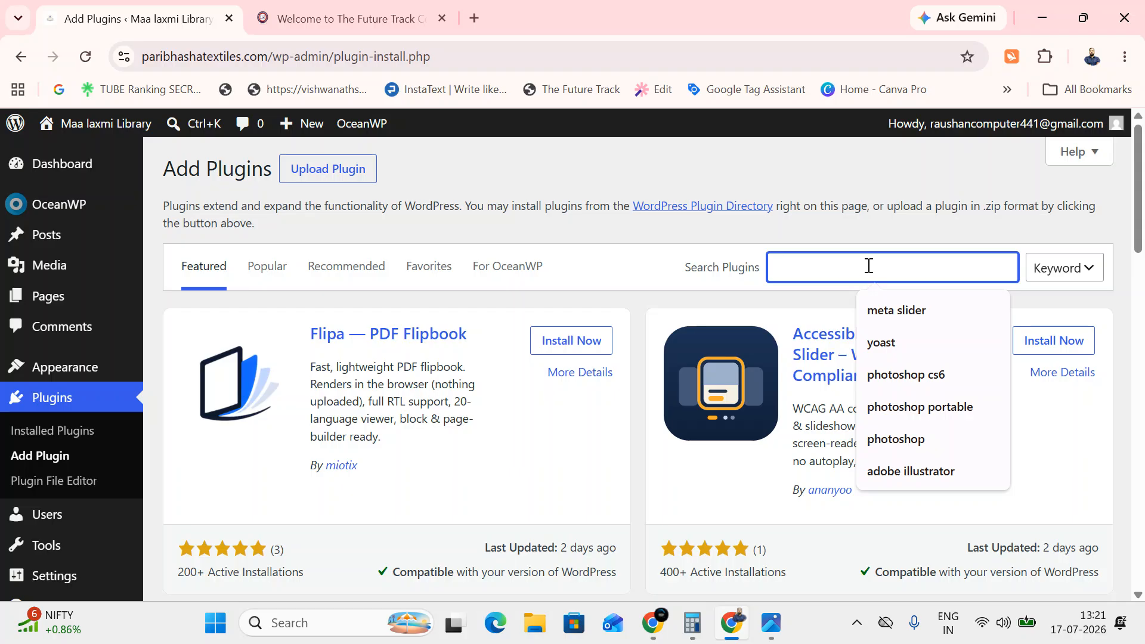
pyautogui.write('ele')
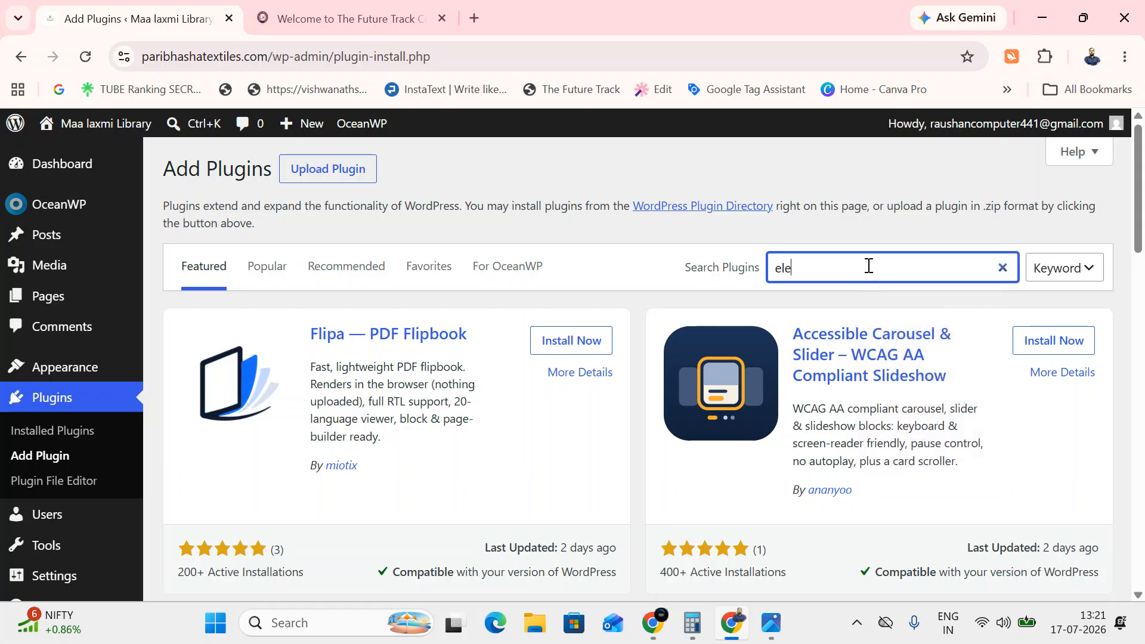
pyautogui.write('mentor')
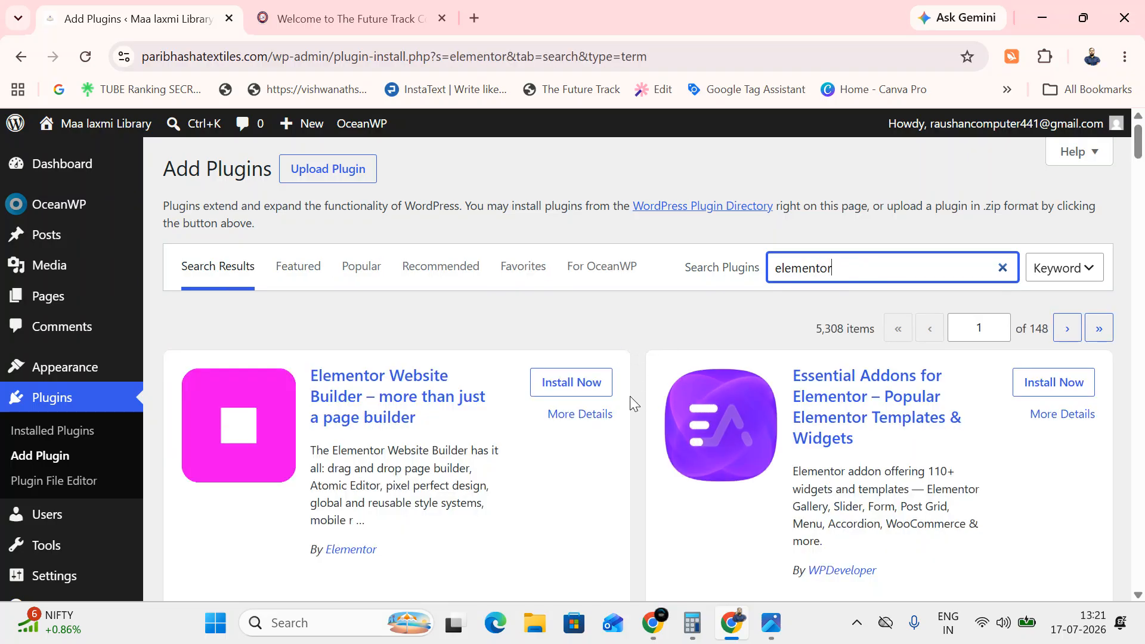
pyautogui.click(561, 385)
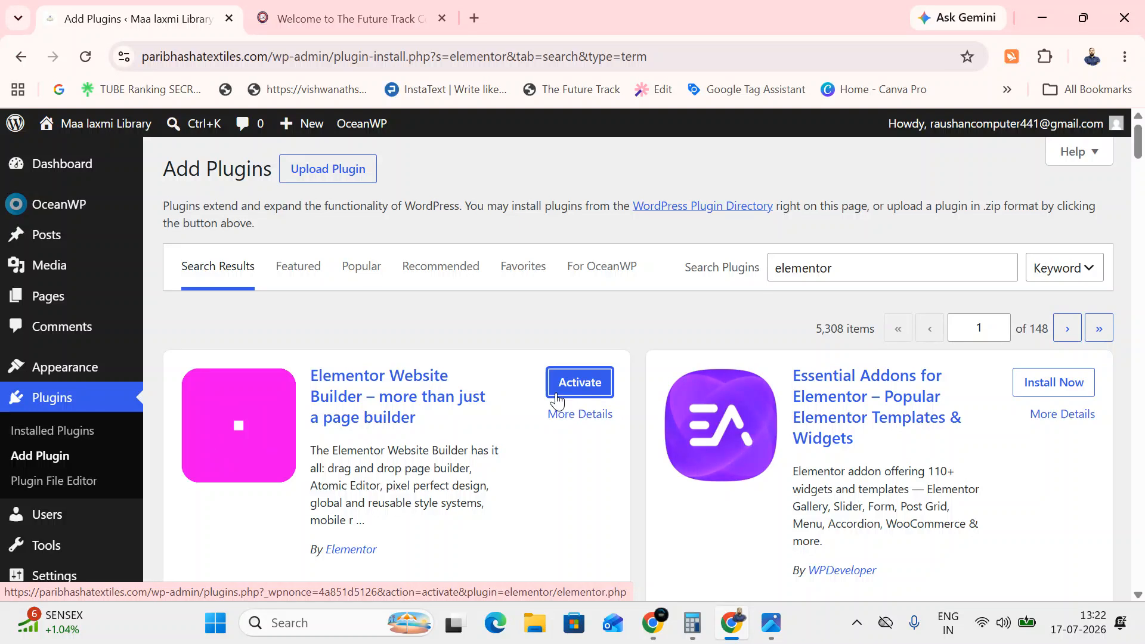
pyautogui.click(557, 400)
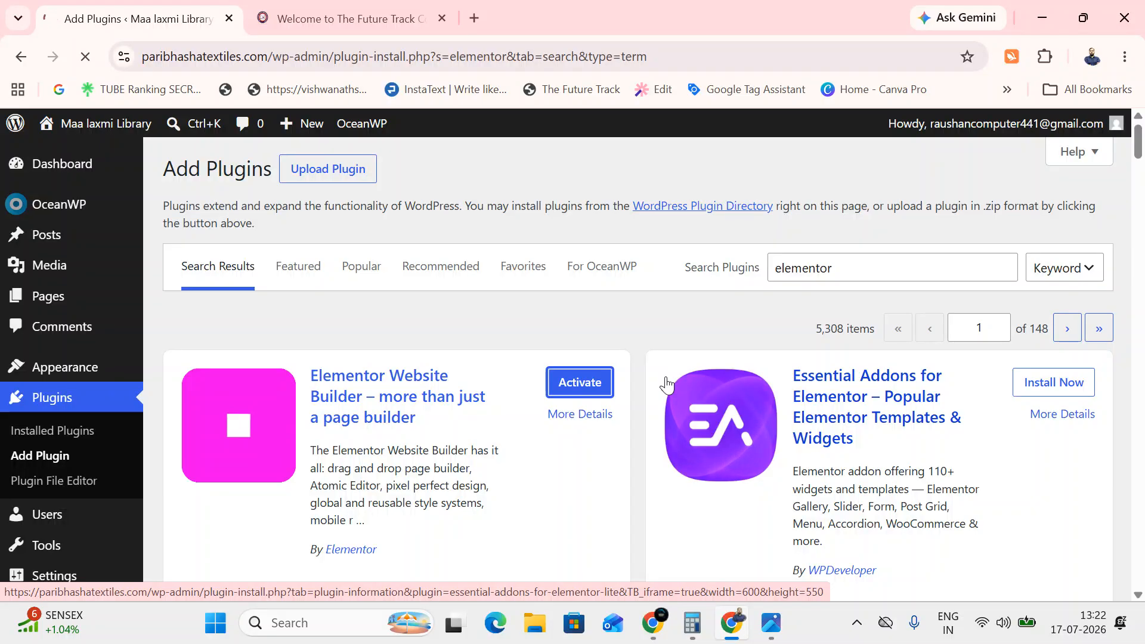
pyautogui.click(585, 391)
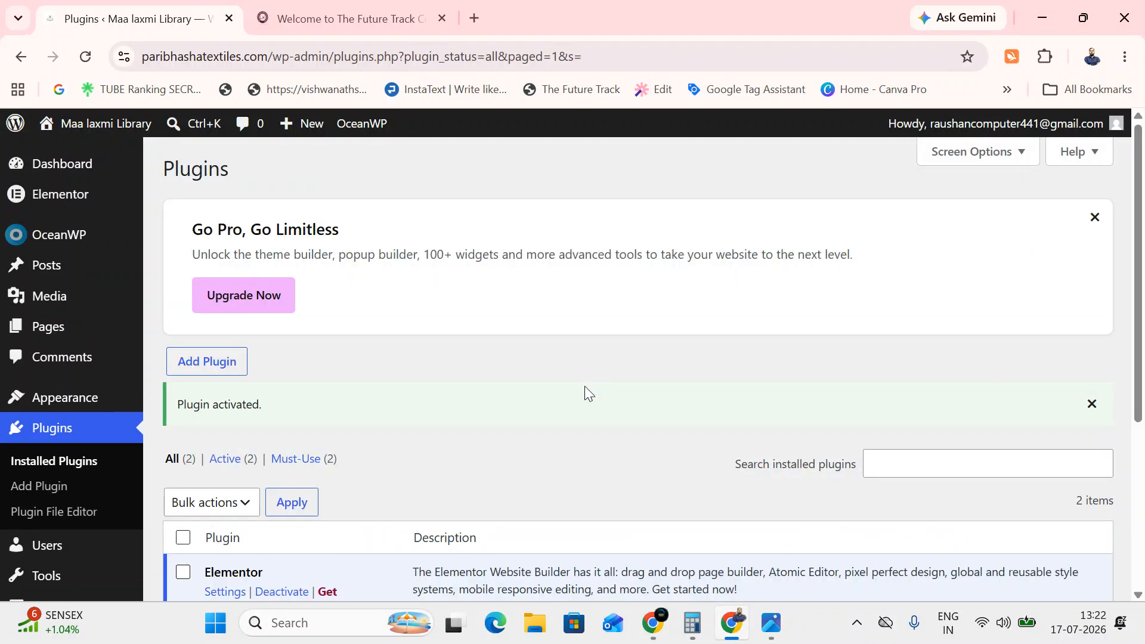
# Review the installed plugins list
pyautogui.scroll(-3, 446, 395)
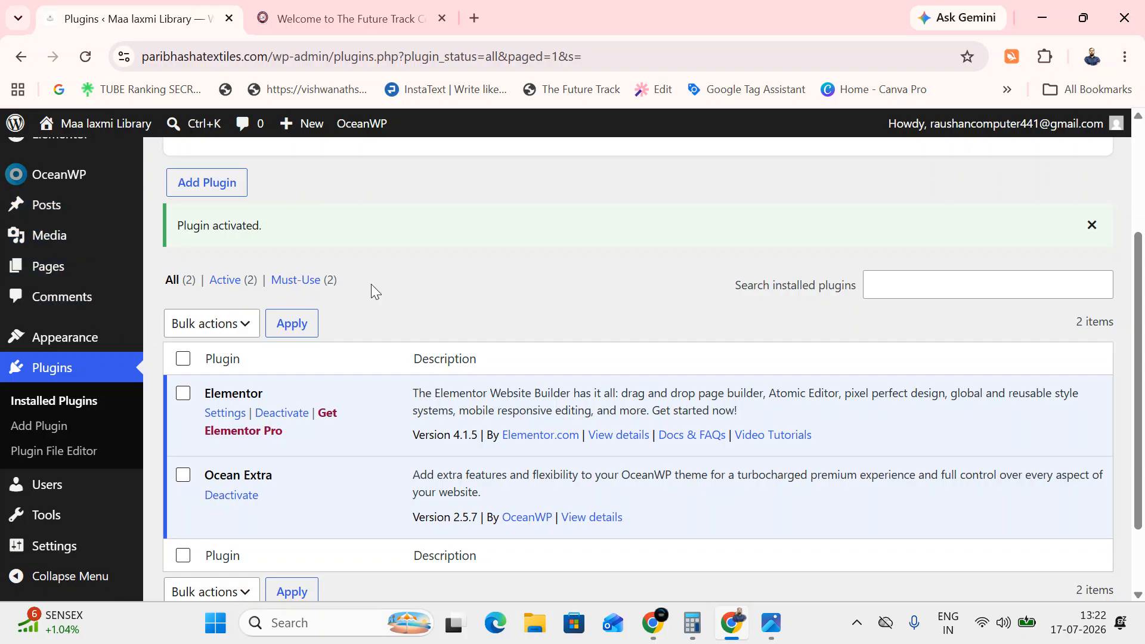
pyautogui.scroll(-1, 371, 284)
pyautogui.scroll(3, 349, 310)
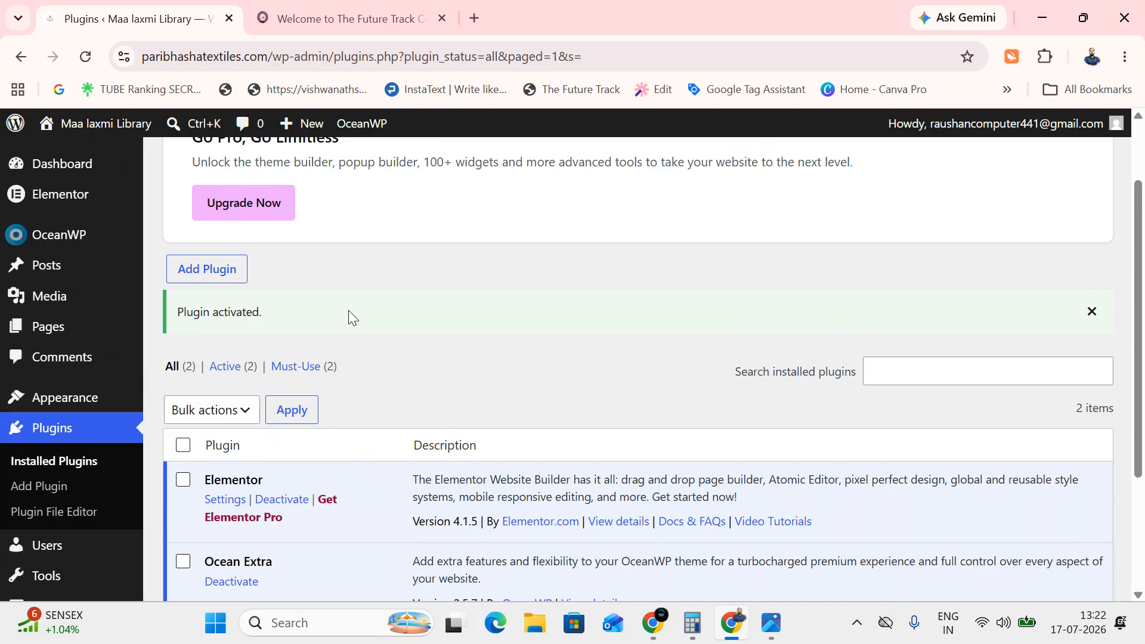
pyautogui.scroll(-3, 298, 341)
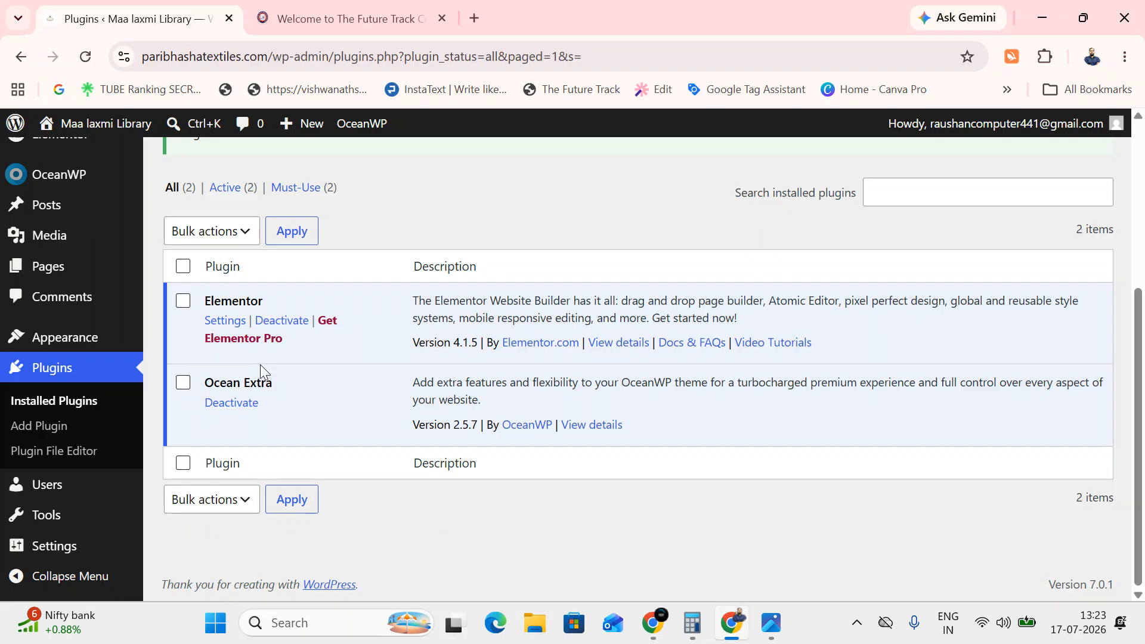
# Open a new browser tab and search Google for elementor pro
pyautogui.click(474, 18)
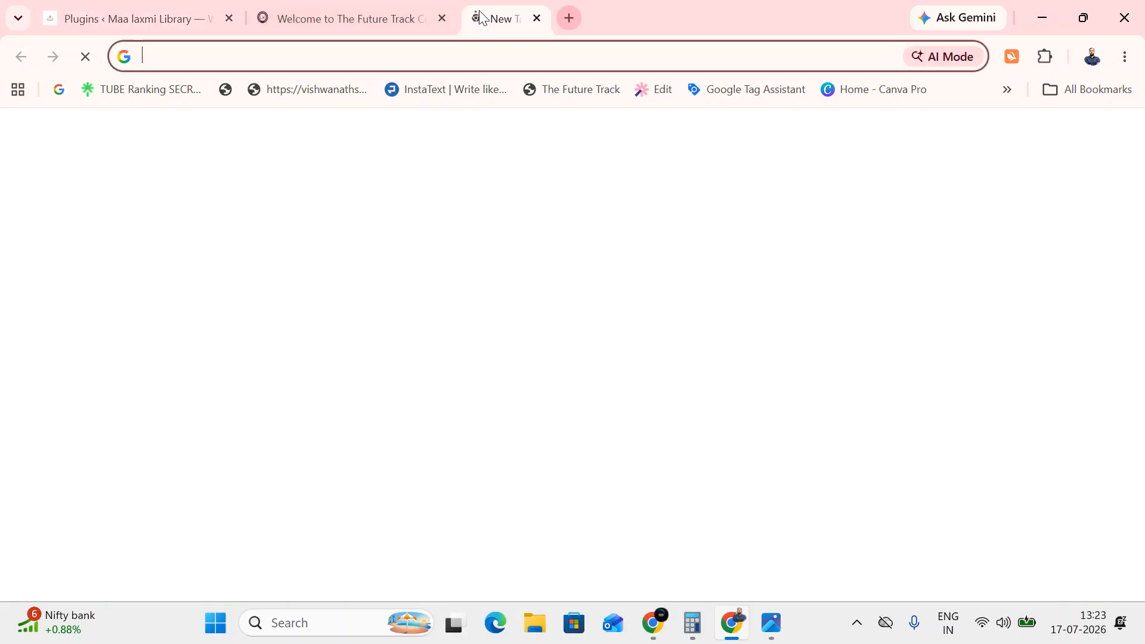
pyautogui.click(325, 378)
pyautogui.write('e')
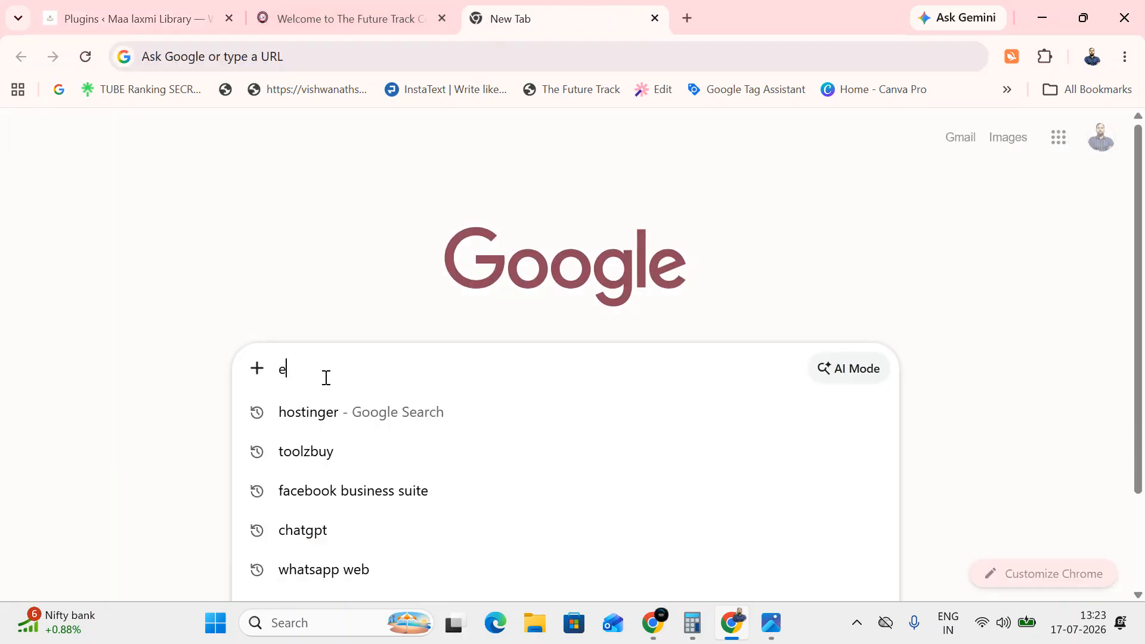
pyautogui.write('le')
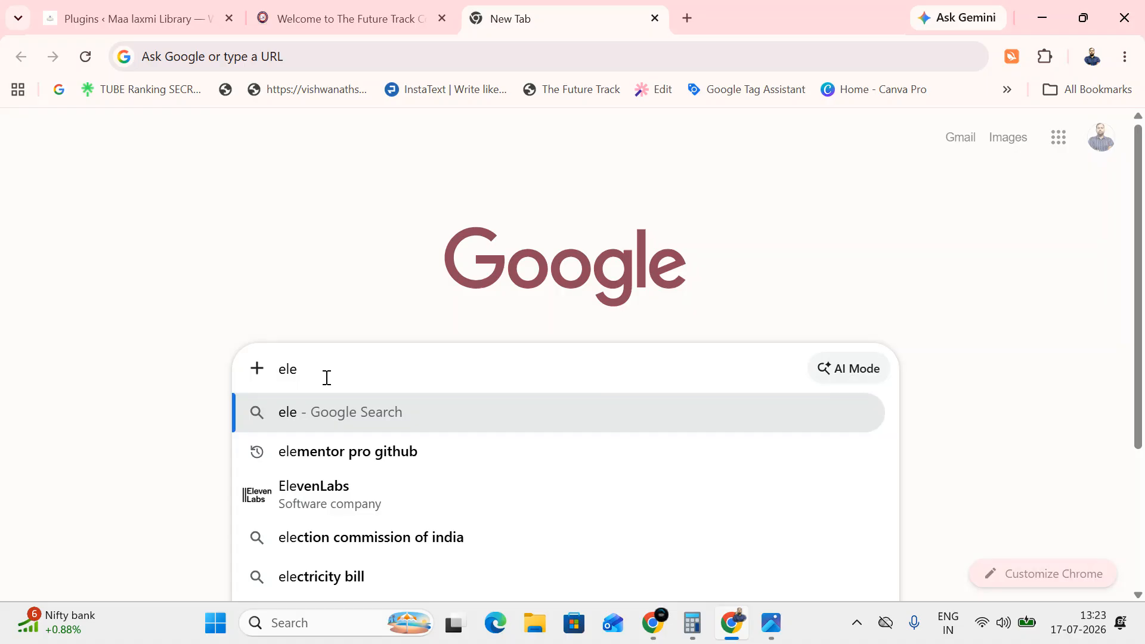
pyautogui.press('Down')
pyautogui.press('Down')
pyautogui.press('Up')
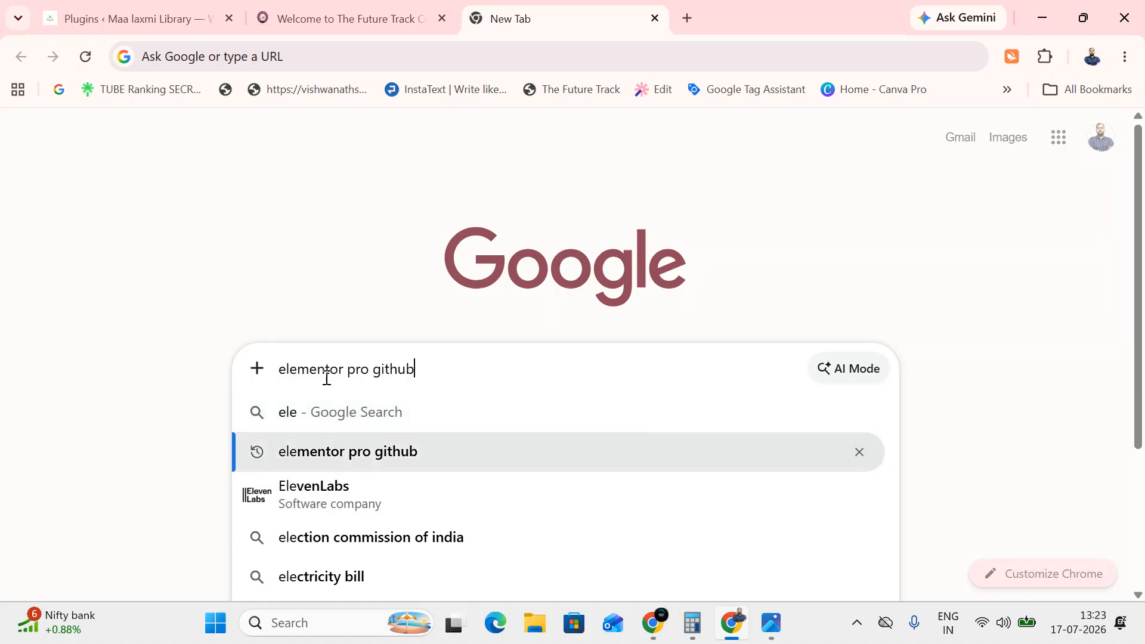
pyautogui.press('BackSpace')
pyautogui.press('BackSpace')
pyautogui.press('BackSpace')
pyautogui.press('BackSpace')
pyautogui.press('BackSpace')
pyautogui.press('BackSpace')
pyautogui.press('BackSpace')
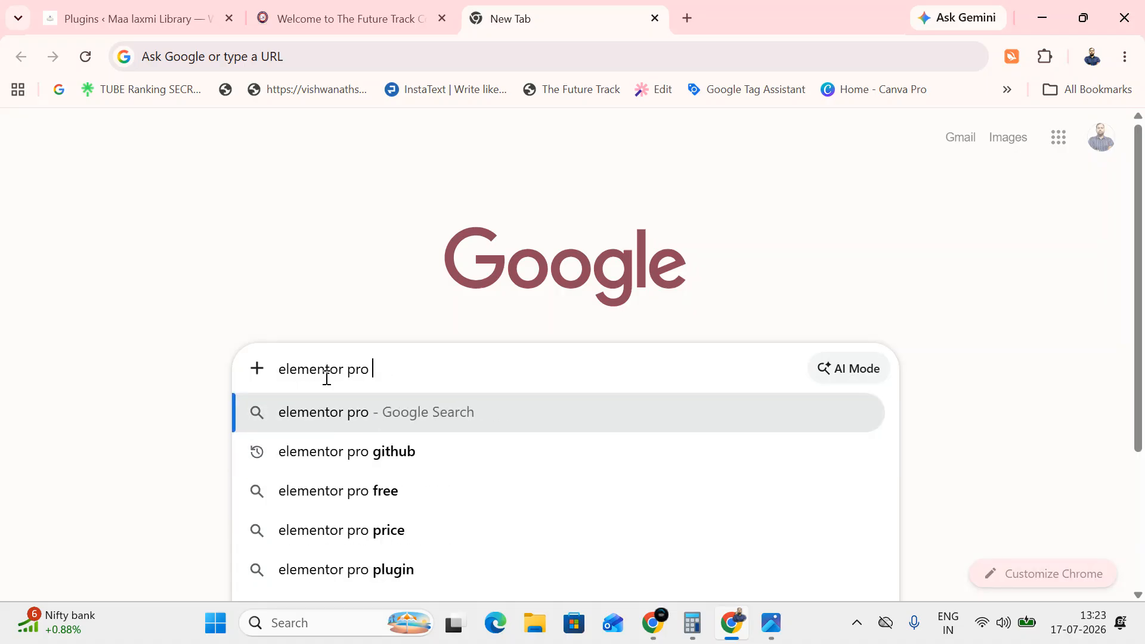
pyautogui.press('Return')
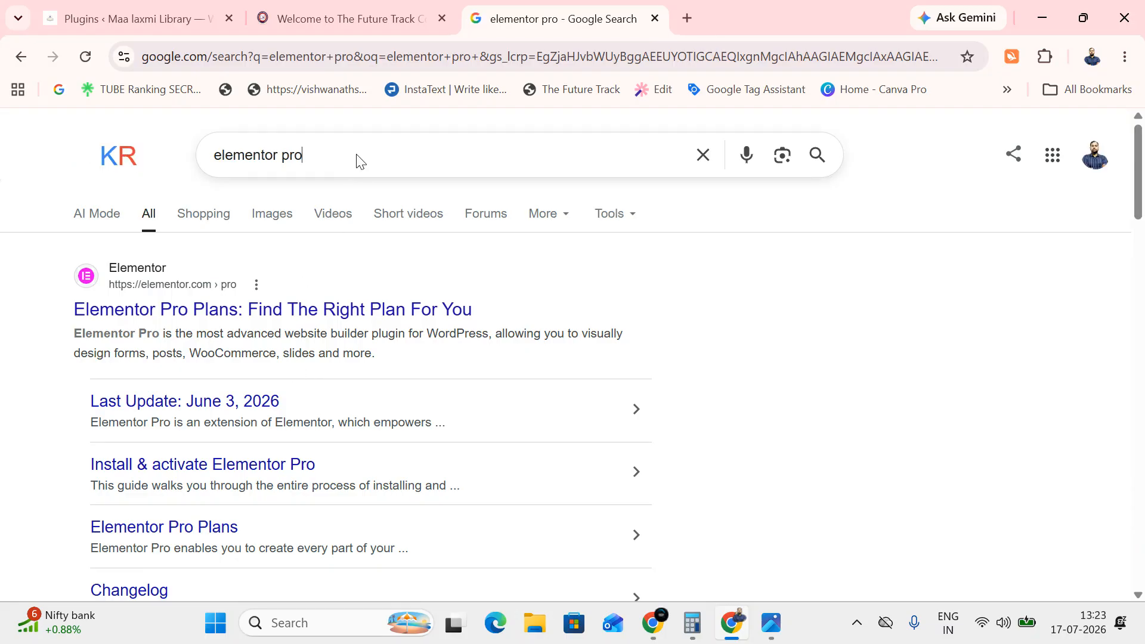
# Refine the Google search to elementor pro free downloaf and run it
pyautogui.click(357, 156)
pyautogui.write('free')
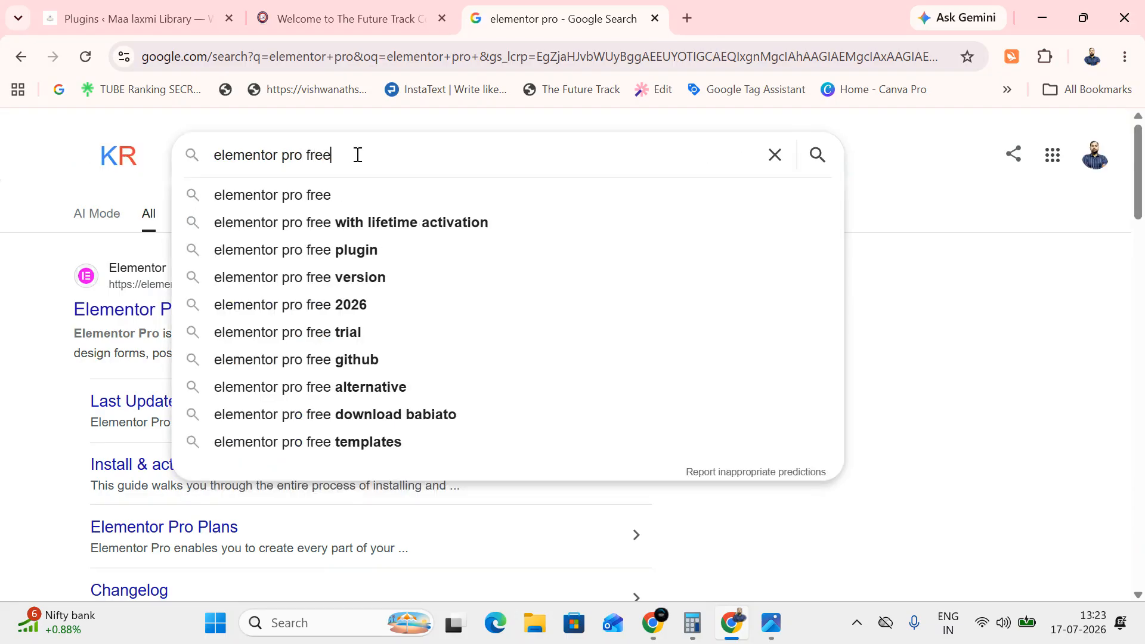
pyautogui.write(' d')
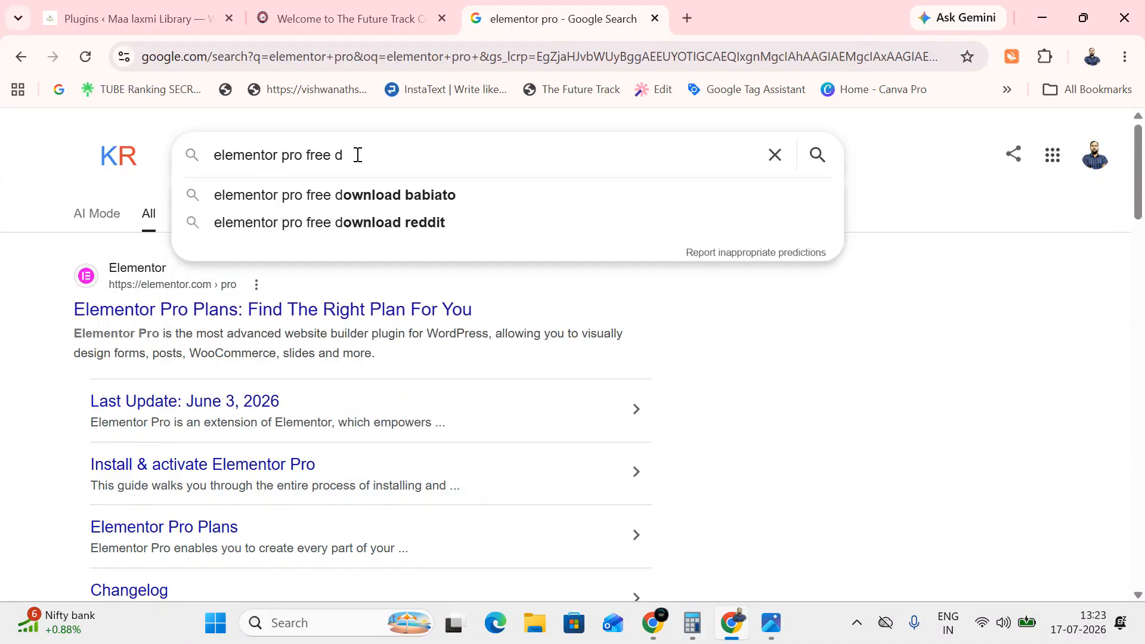
pyautogui.press('BackSpace')
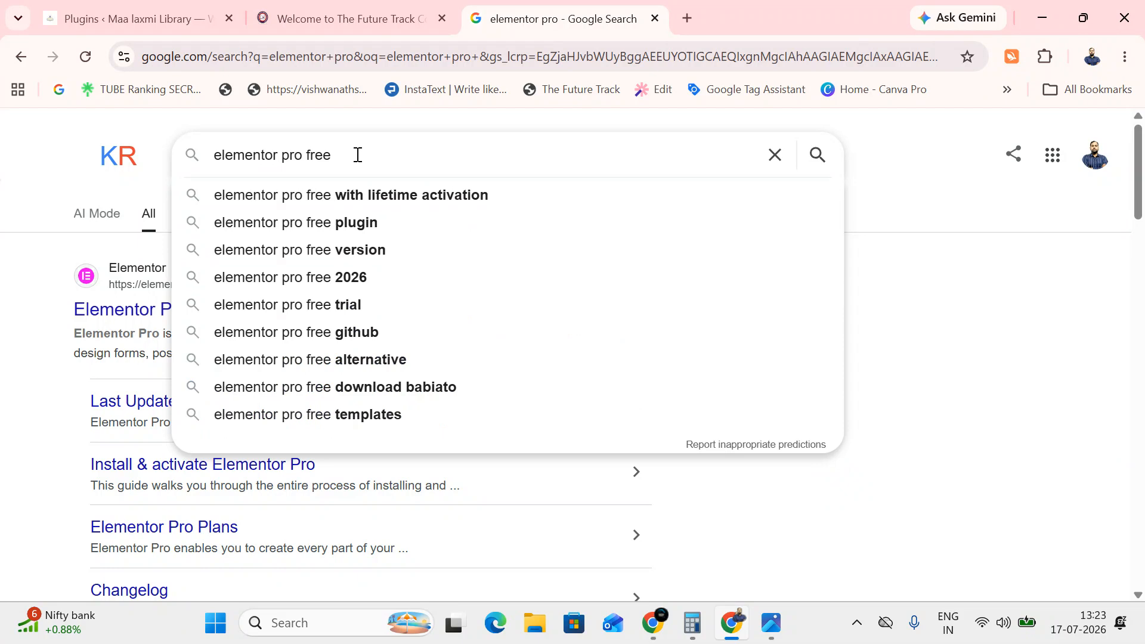
pyautogui.write('d')
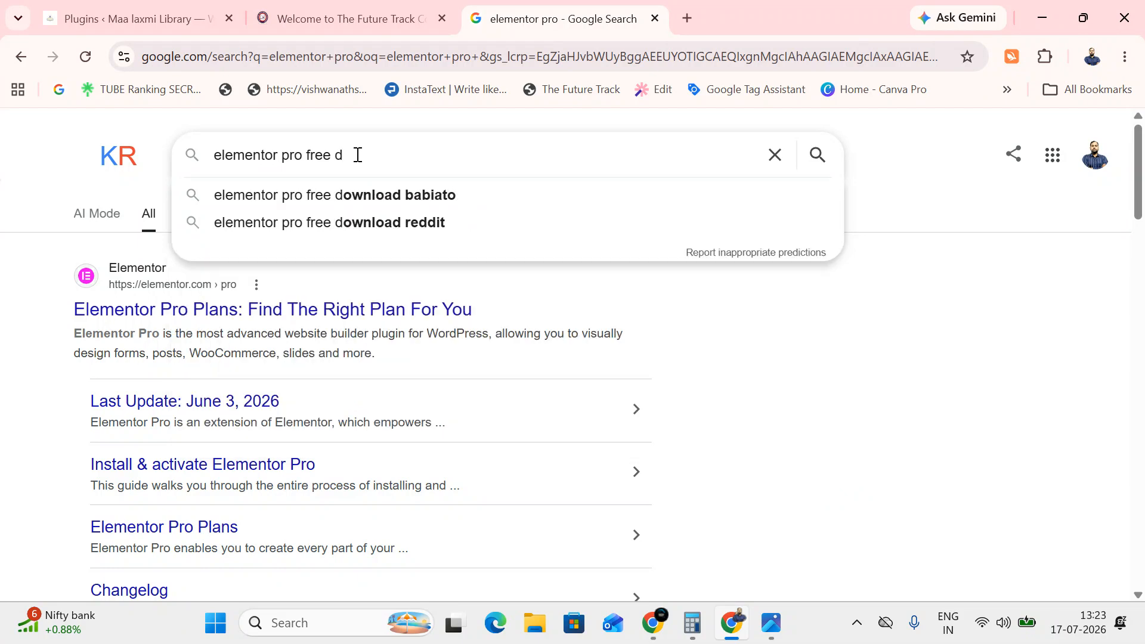
pyautogui.write('ow')
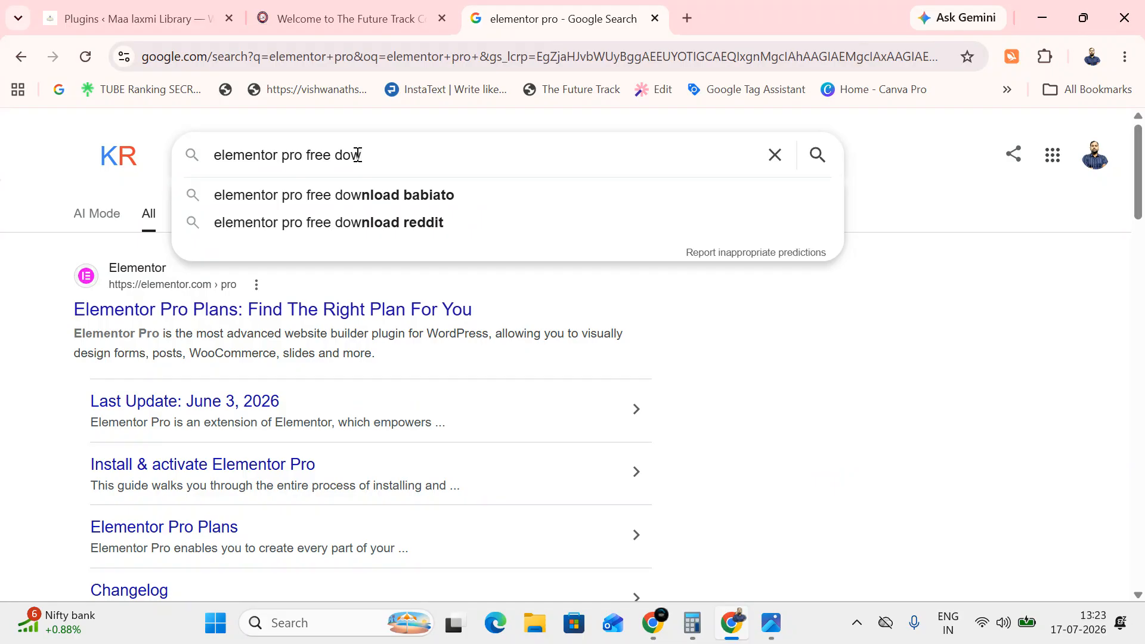
pyautogui.write('nloa')
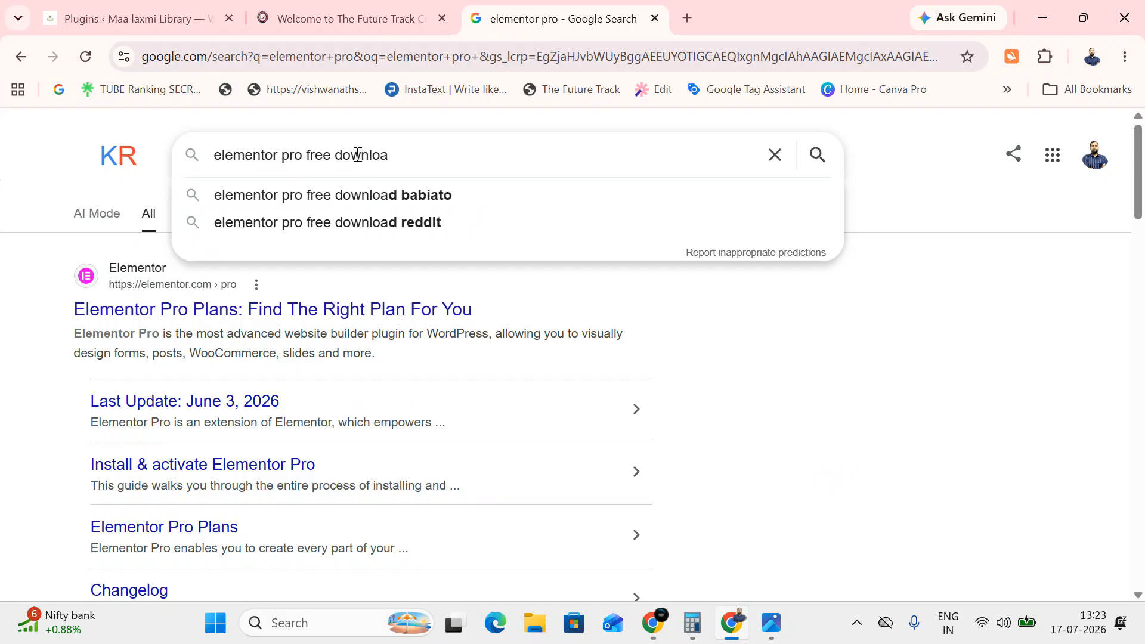
pyautogui.write('f')
pyautogui.press('Return')
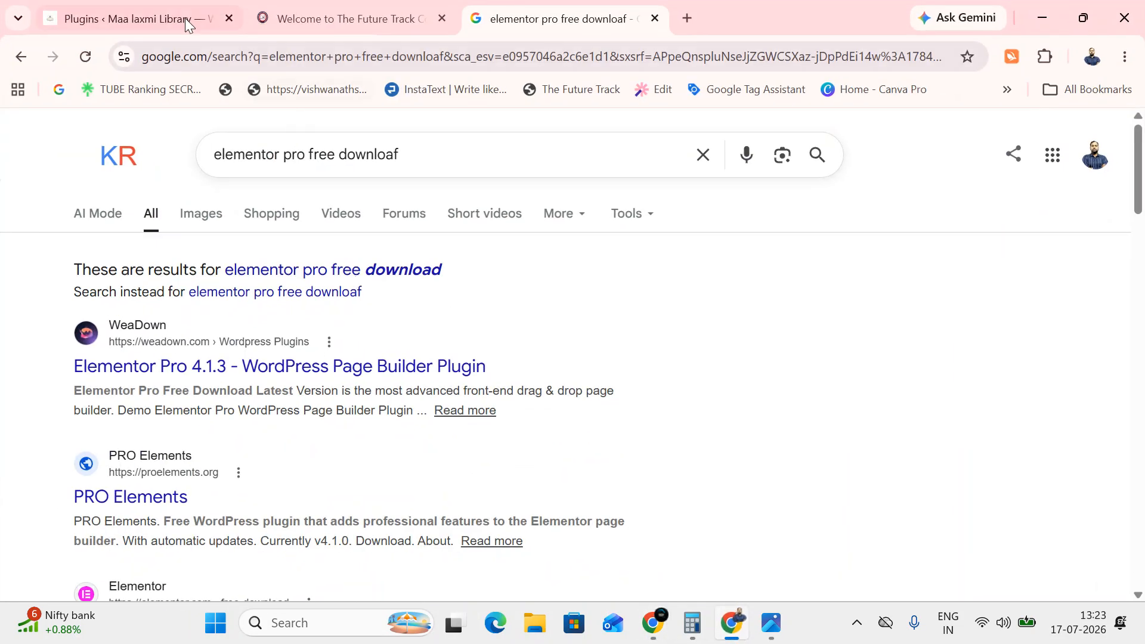
# Return briefly to the plugins tab, then open a new tab and go to the Hostinger website
pyautogui.click(120, 3)
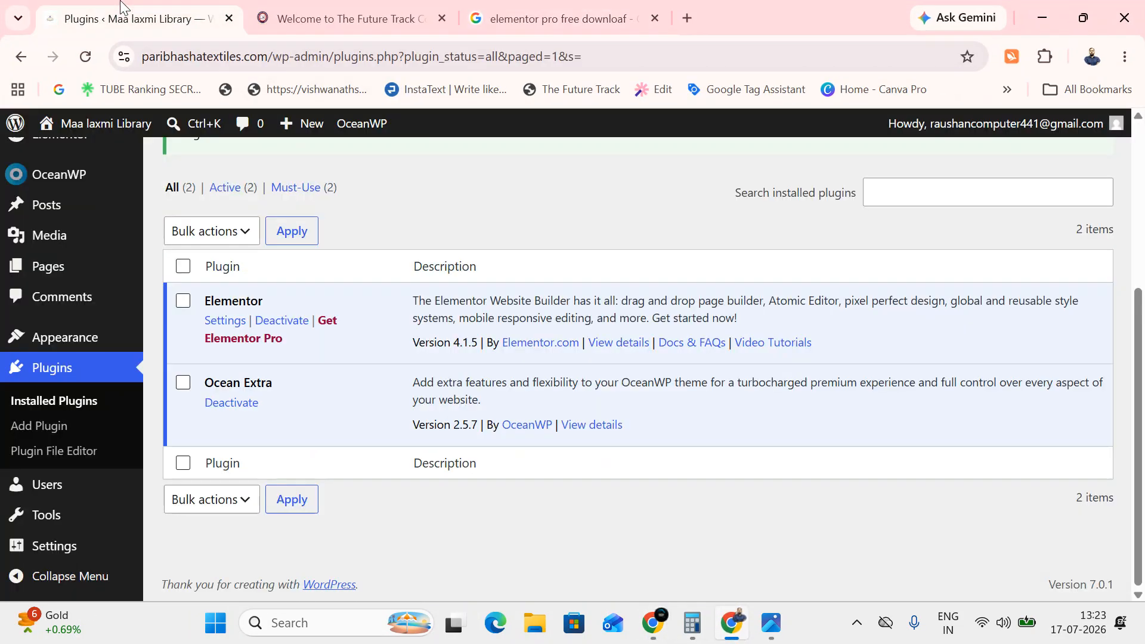
pyautogui.scroll(5, 154, 332)
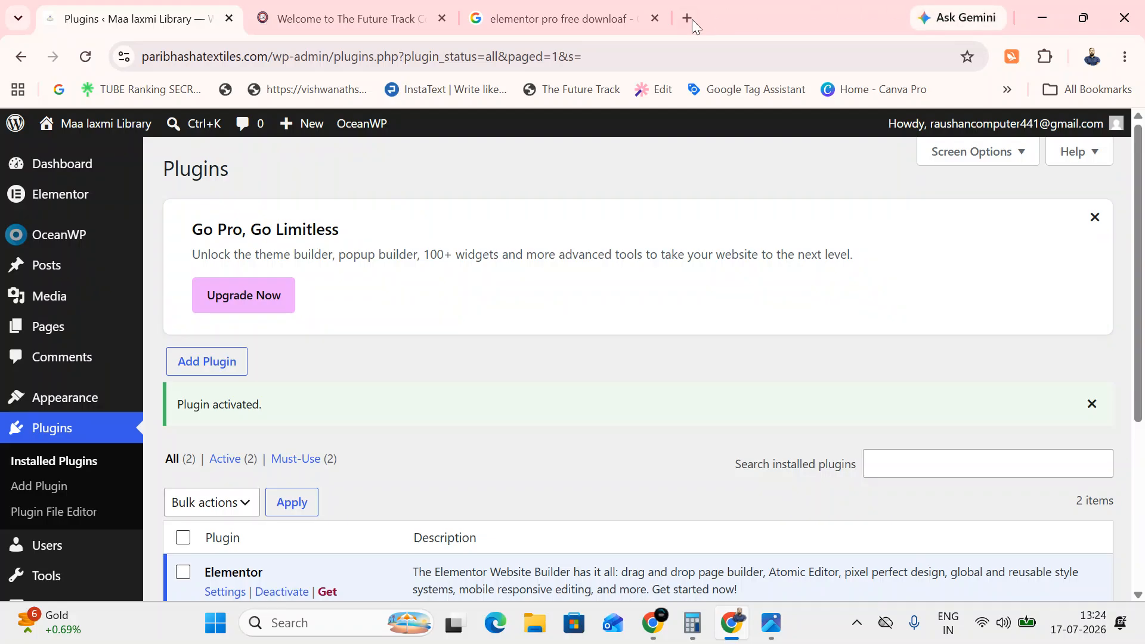
pyautogui.click(690, 19)
pyautogui.write('h')
pyautogui.press('Return')
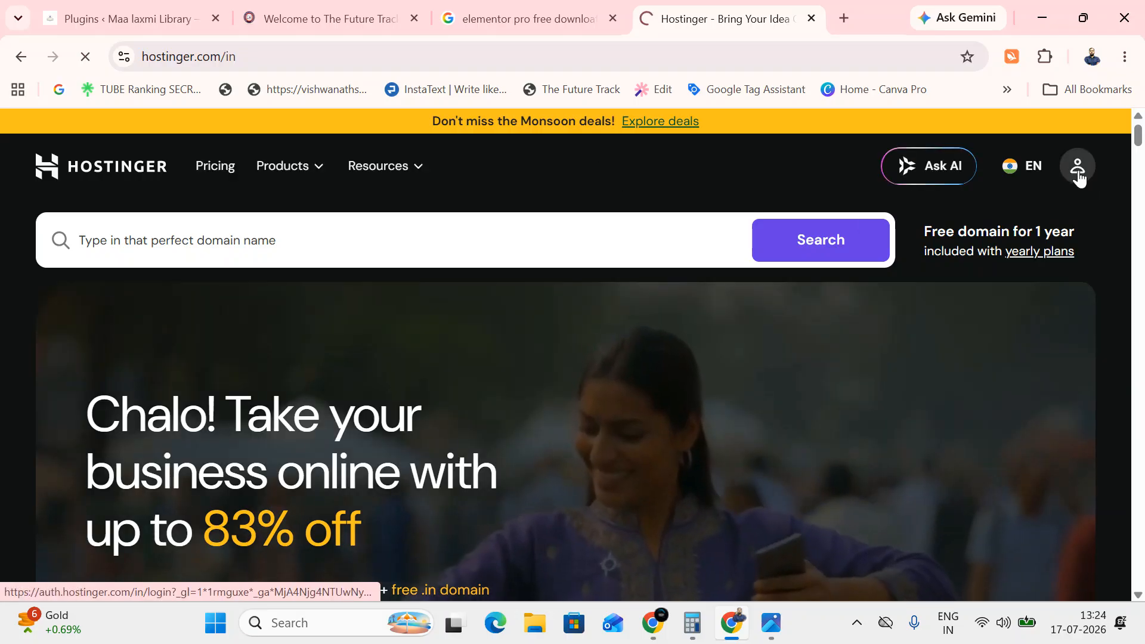
# Open the Hostinger account panel, go to the domain portfolio and open the annantmart.com domain overview
pyautogui.click(1078, 174)
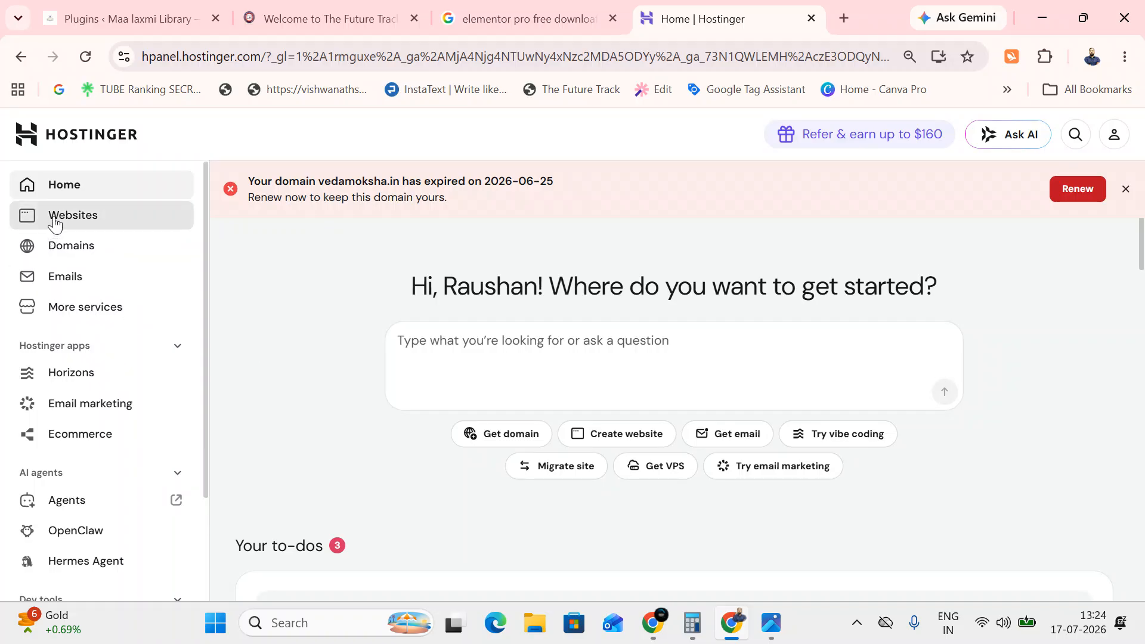
pyautogui.click(102, 248)
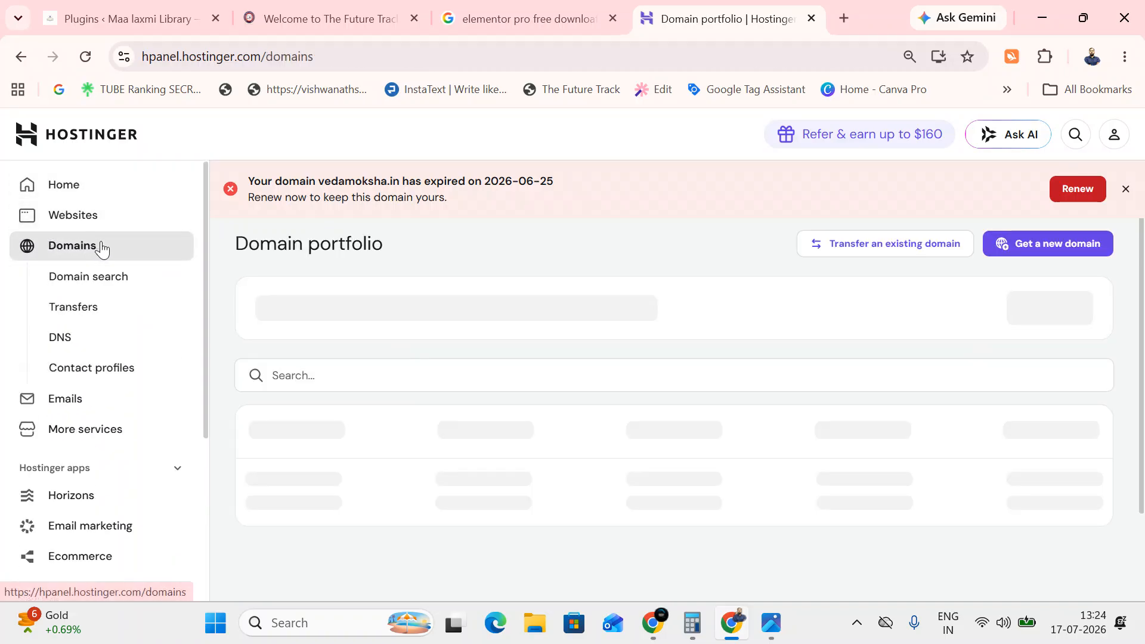
pyautogui.scroll(-3, 455, 412)
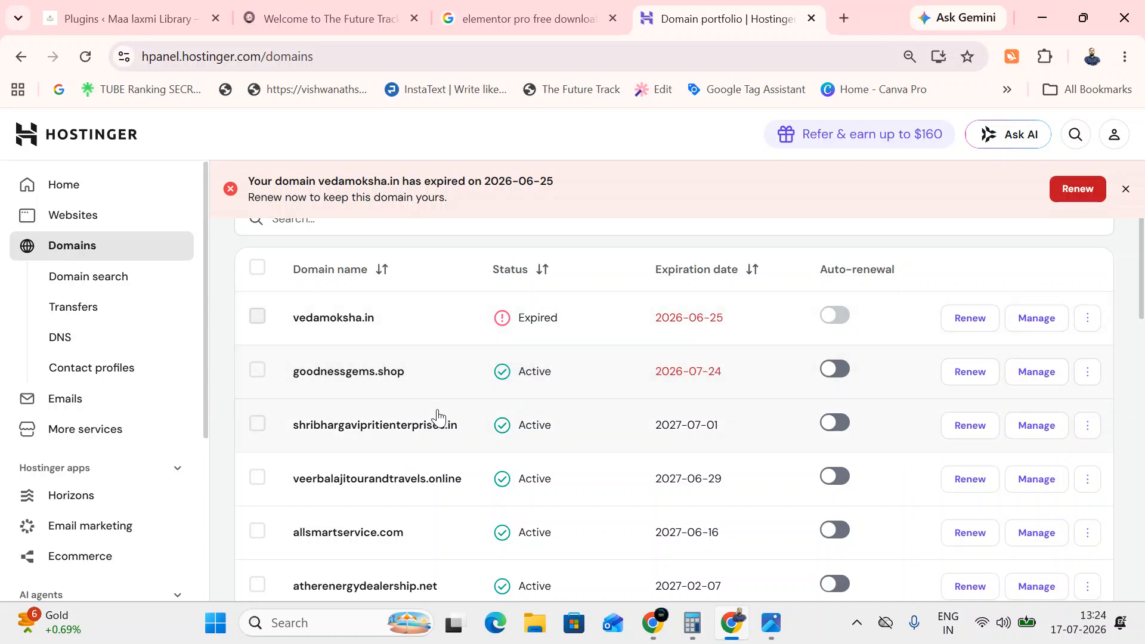
pyautogui.scroll(-4, 435, 418)
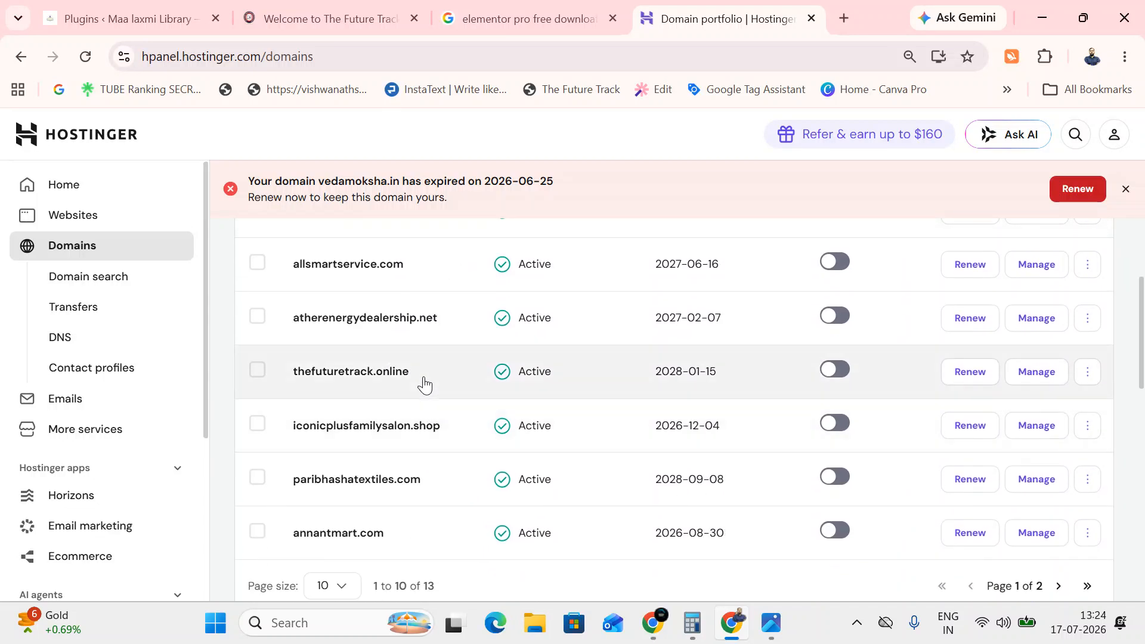
pyautogui.scroll(-2, 425, 386)
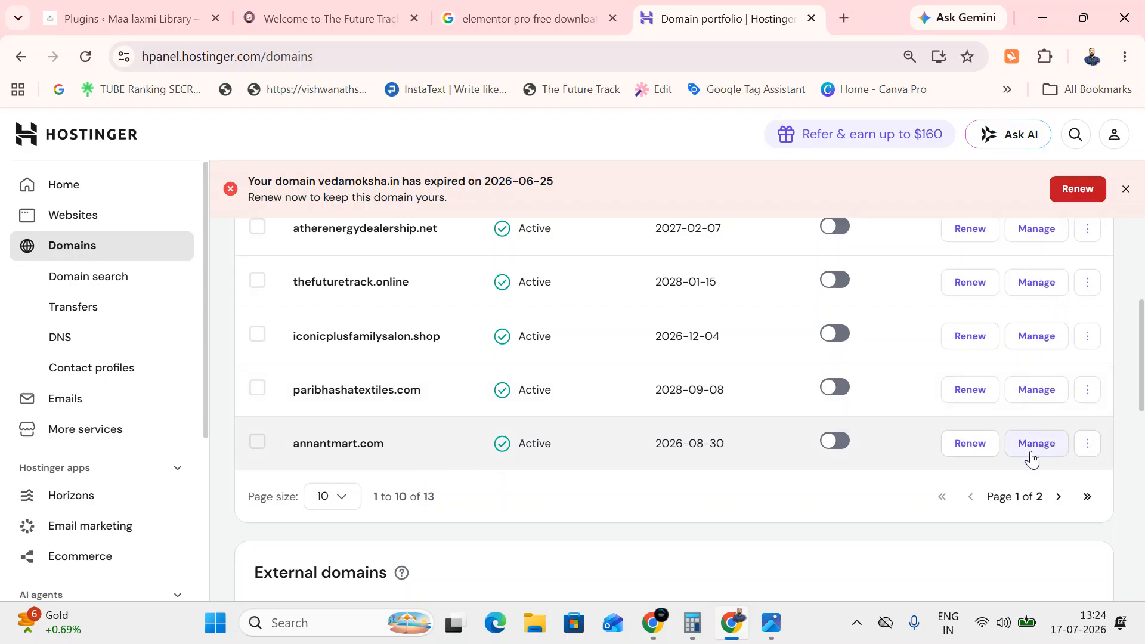
pyautogui.click(338, 446)
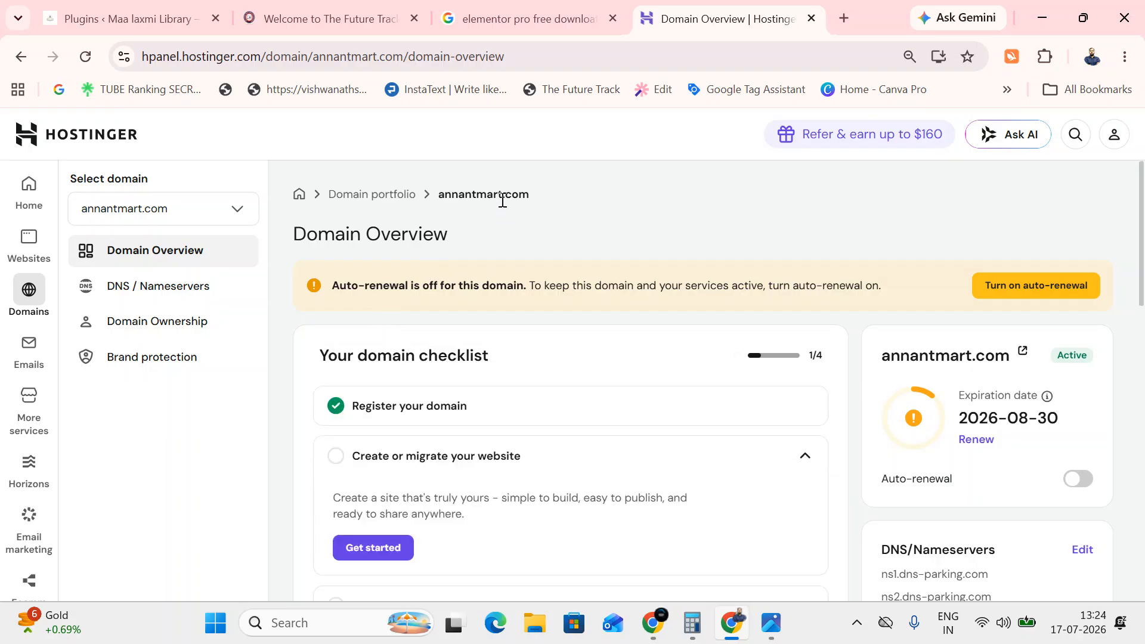
# Copy the domain name annantmart.com and open it in a new browser tab
pyautogui.moveTo(444, 190)
pyautogui.mouseDown()
pyautogui.moveTo(532, 196)
pyautogui.moveTo(432, 198)
pyautogui.mouseUp()
pyautogui.click(538, 210)
pyautogui.rightClick(510, 209)
pyautogui.click(514, 211)
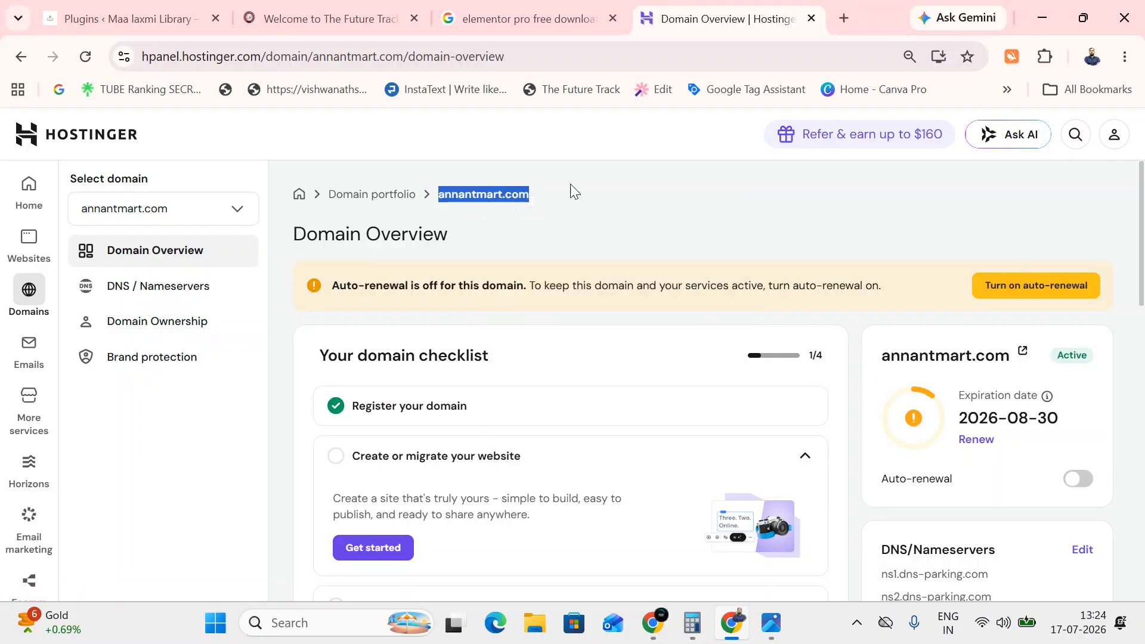
pyautogui.click(846, 16)
pyautogui.rightClick(301, 56)
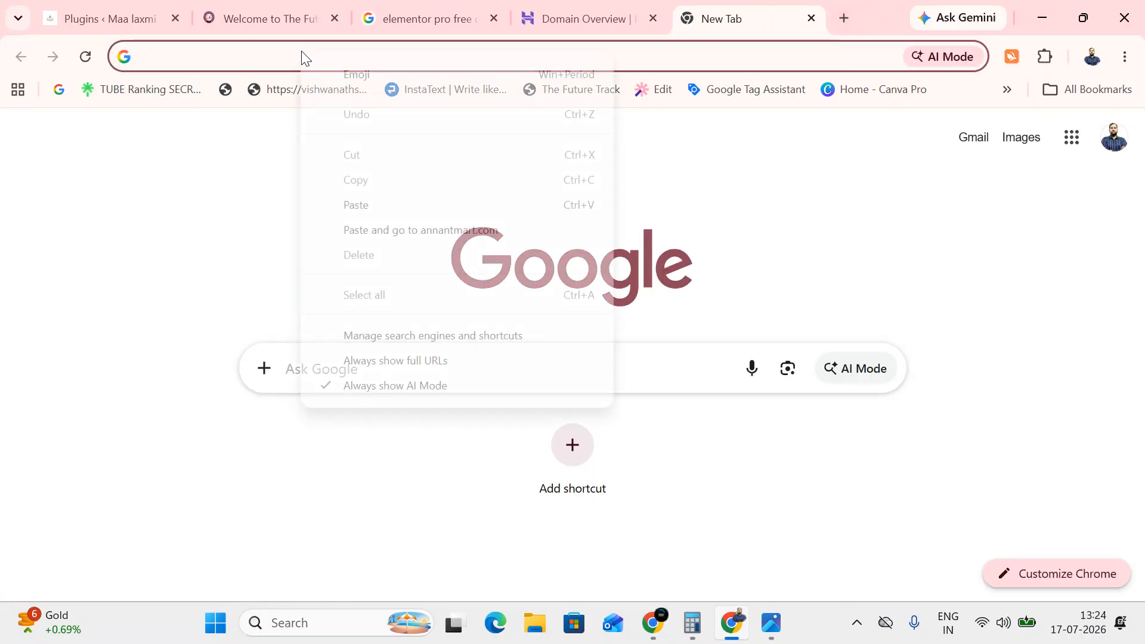
pyautogui.click(350, 197)
pyautogui.press('Return')
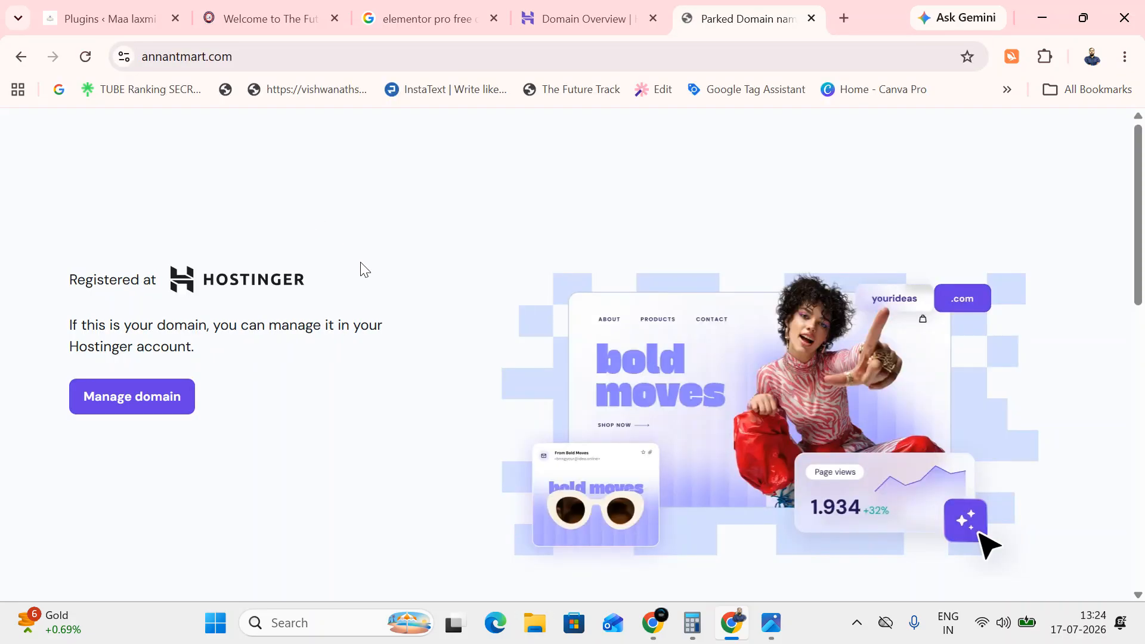
# Return to the Hostinger panel and open the Websites list
pyautogui.scroll(-10, 361, 266)
pyautogui.scroll(9, 362, 265)
pyautogui.click(571, 4)
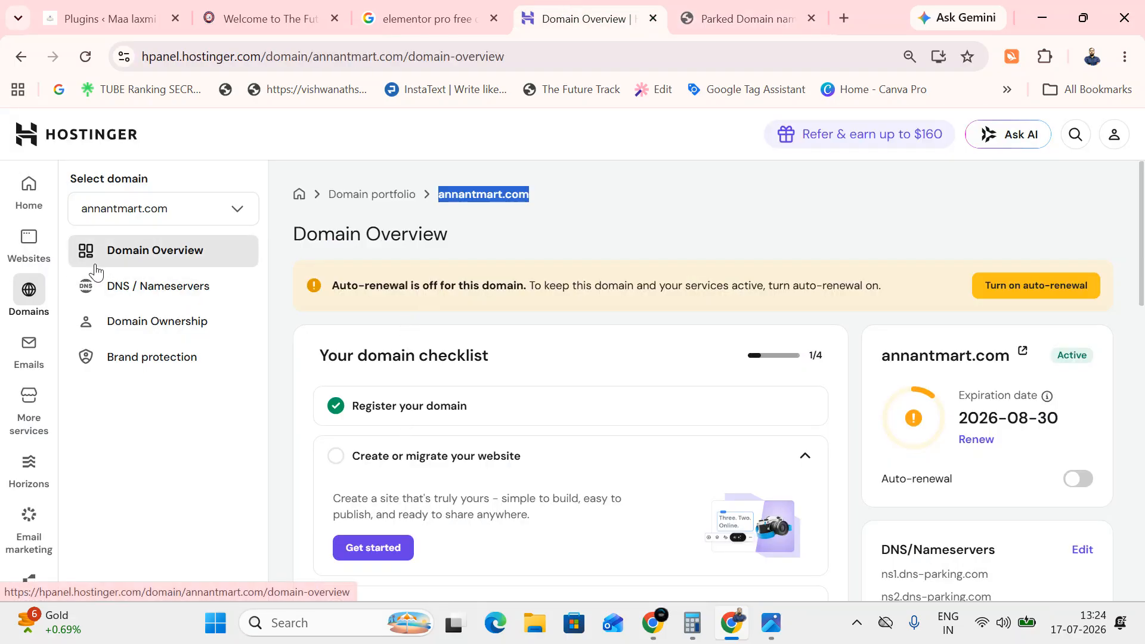
pyautogui.click(28, 215)
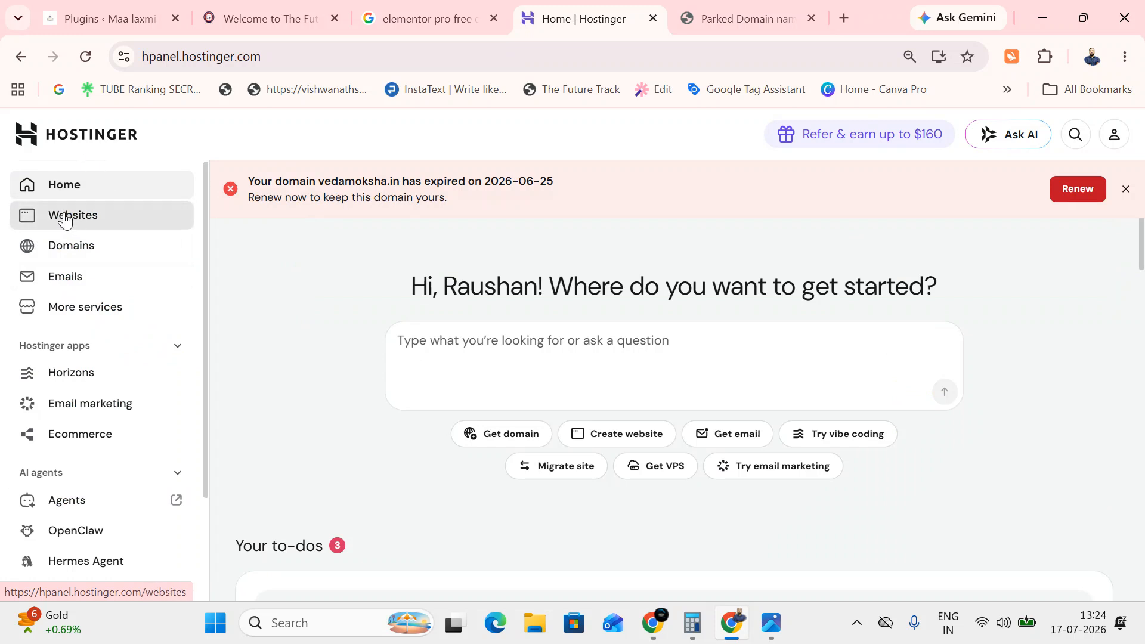
pyautogui.click(115, 228)
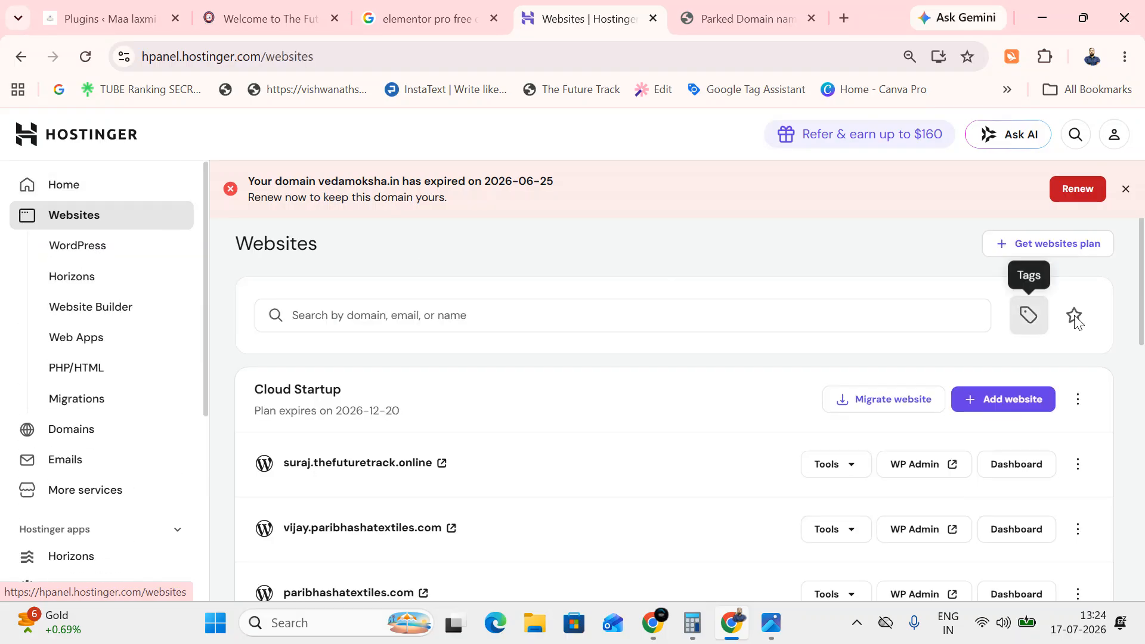
# Add a new WordPress website, choose the owned domain annantmart.com and continue
pyautogui.click(1002, 404)
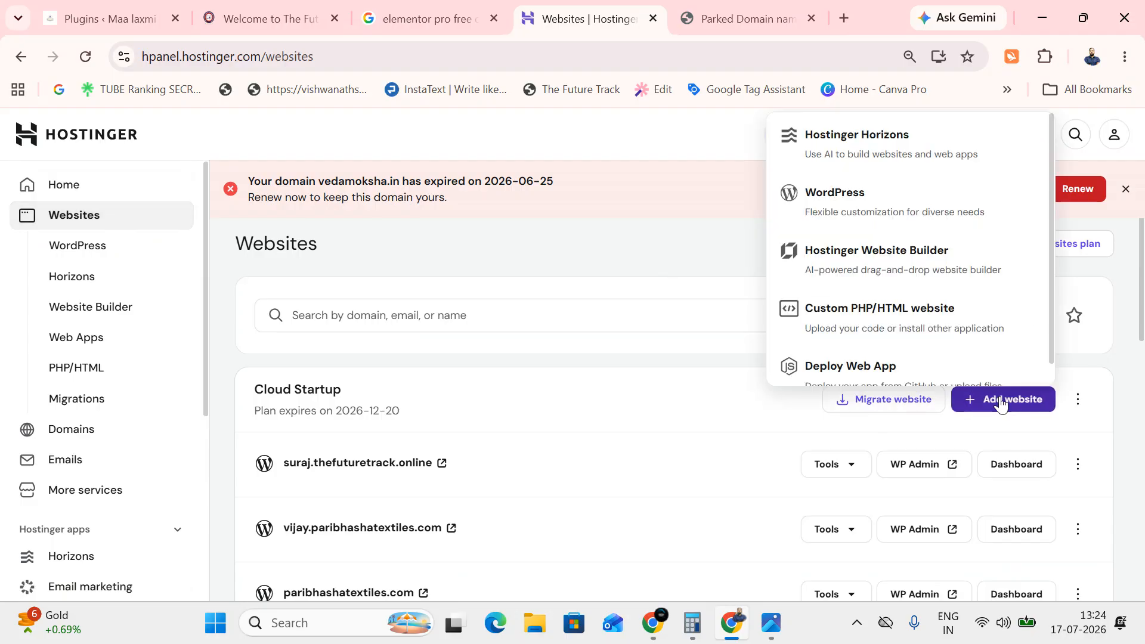
pyautogui.click(874, 207)
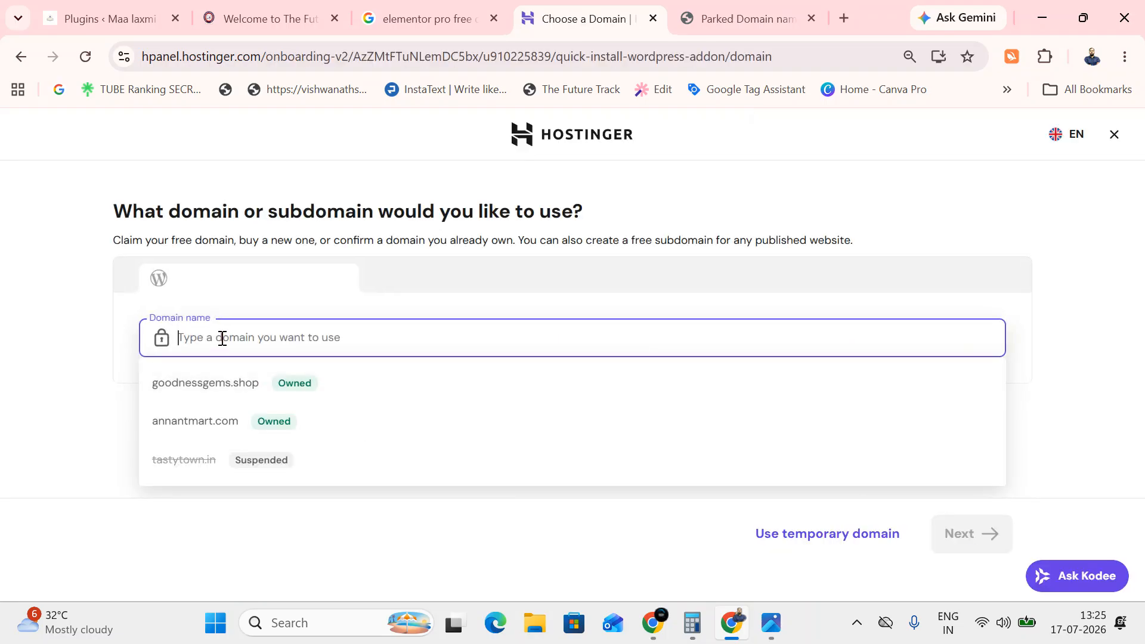
pyautogui.rightClick(223, 336)
pyautogui.click(256, 398)
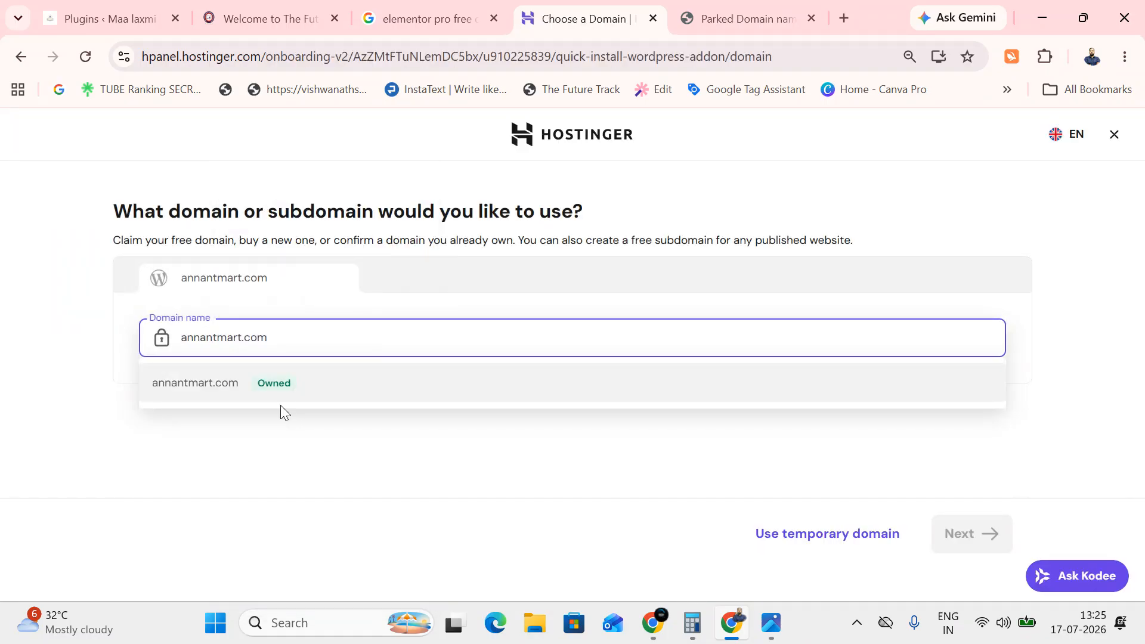
pyautogui.click(255, 396)
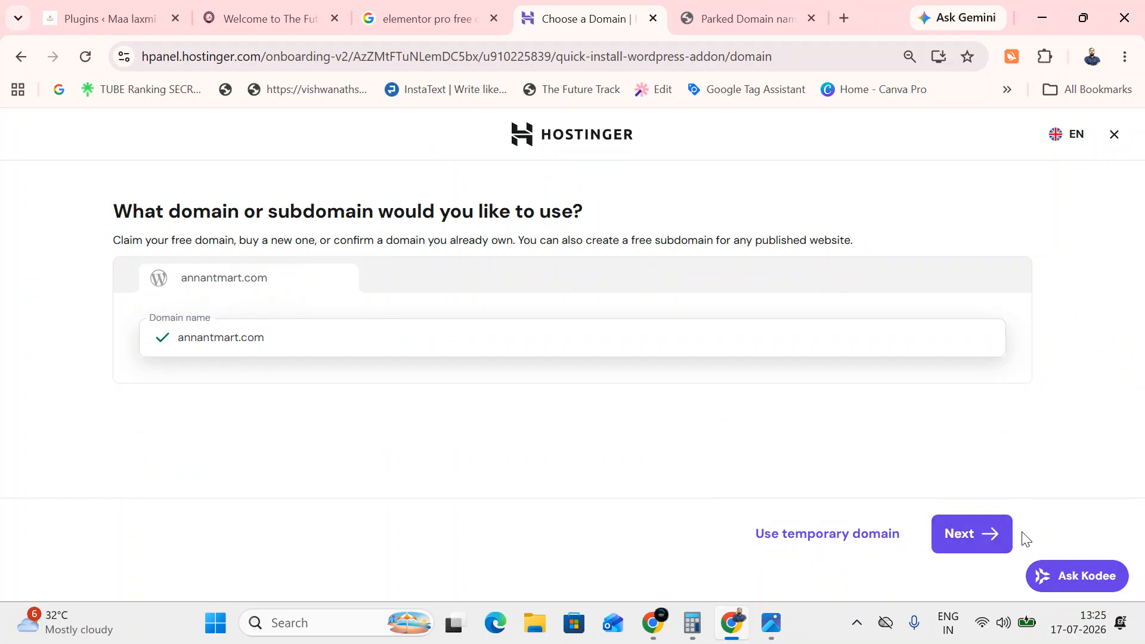
pyautogui.click(997, 531)
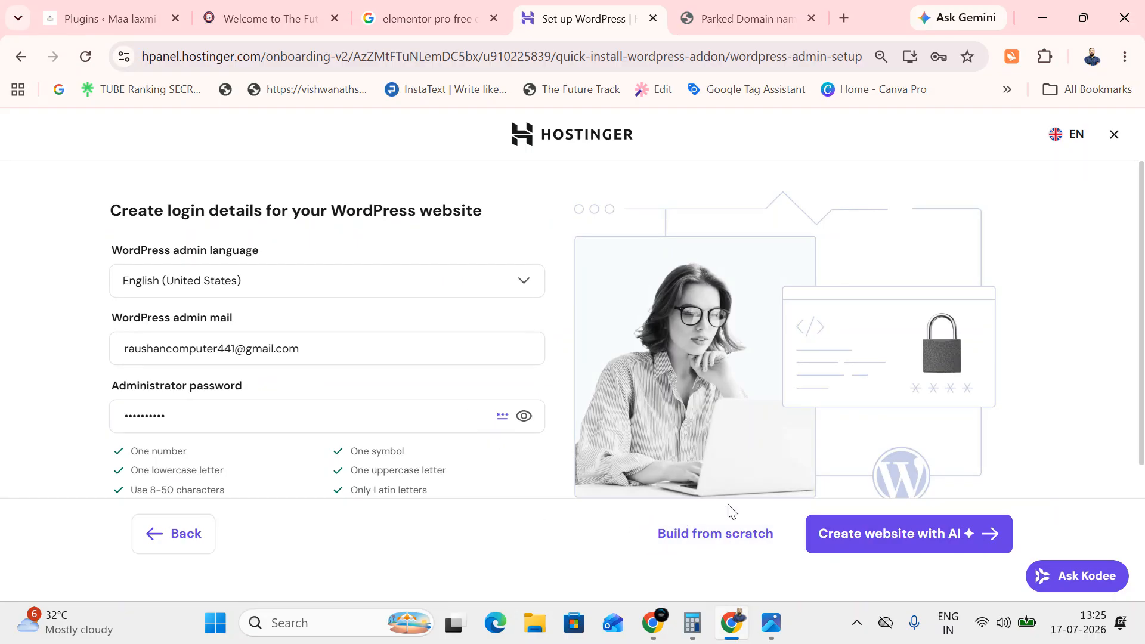
# Replace the WordPress administrator password with a new one and start Create website with AI
pyautogui.moveTo(265, 417); pyautogui.dragTo(3, 428)
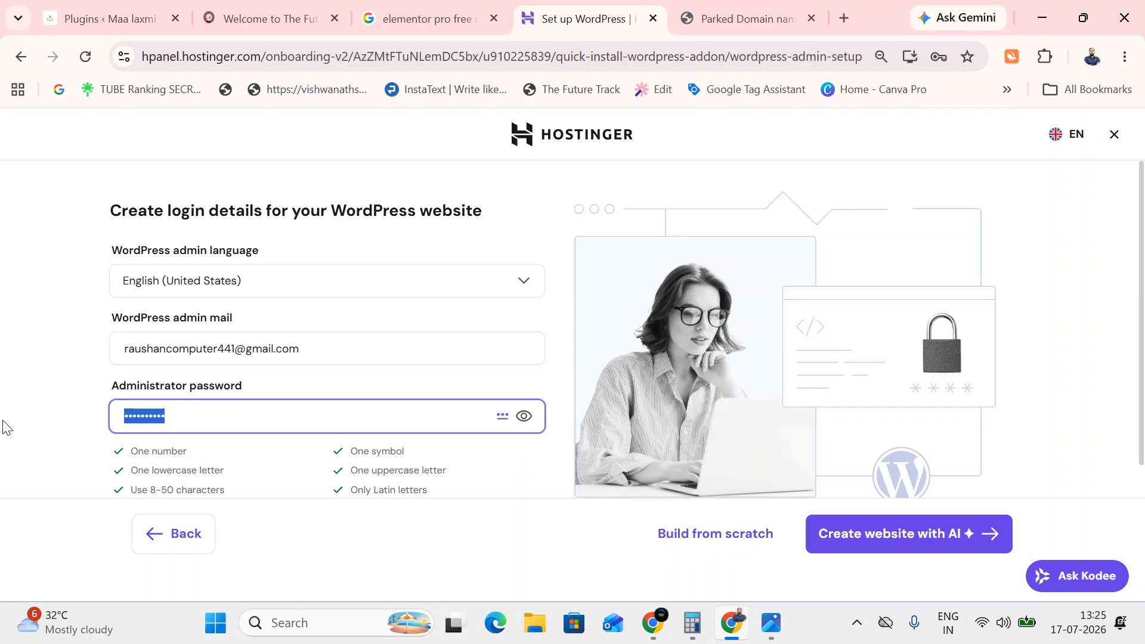
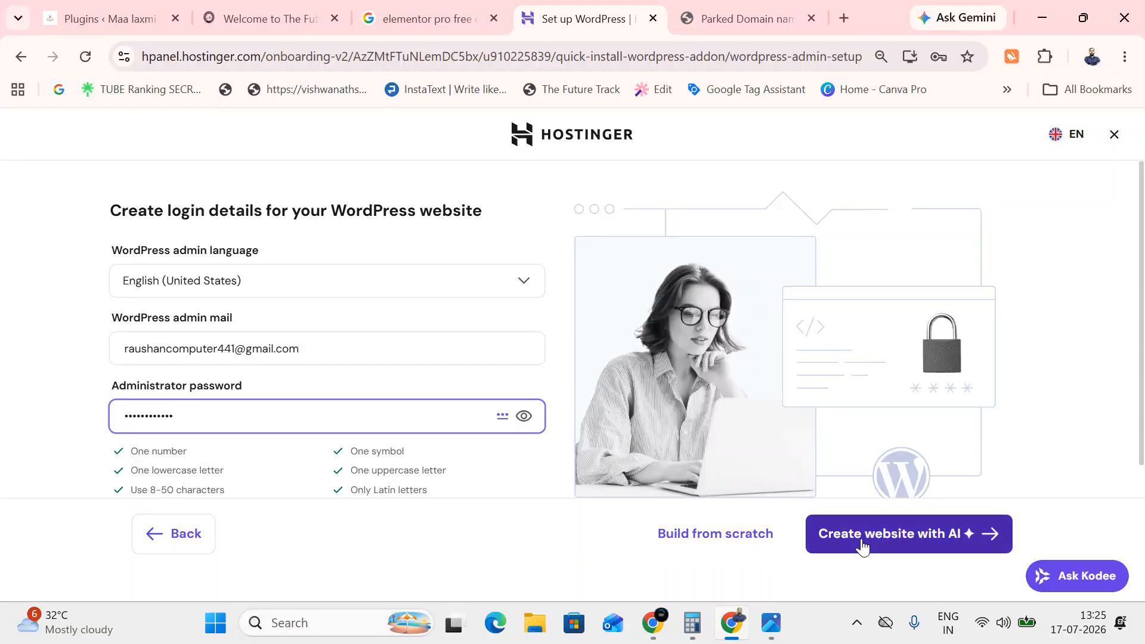
pyautogui.click(989, 544)
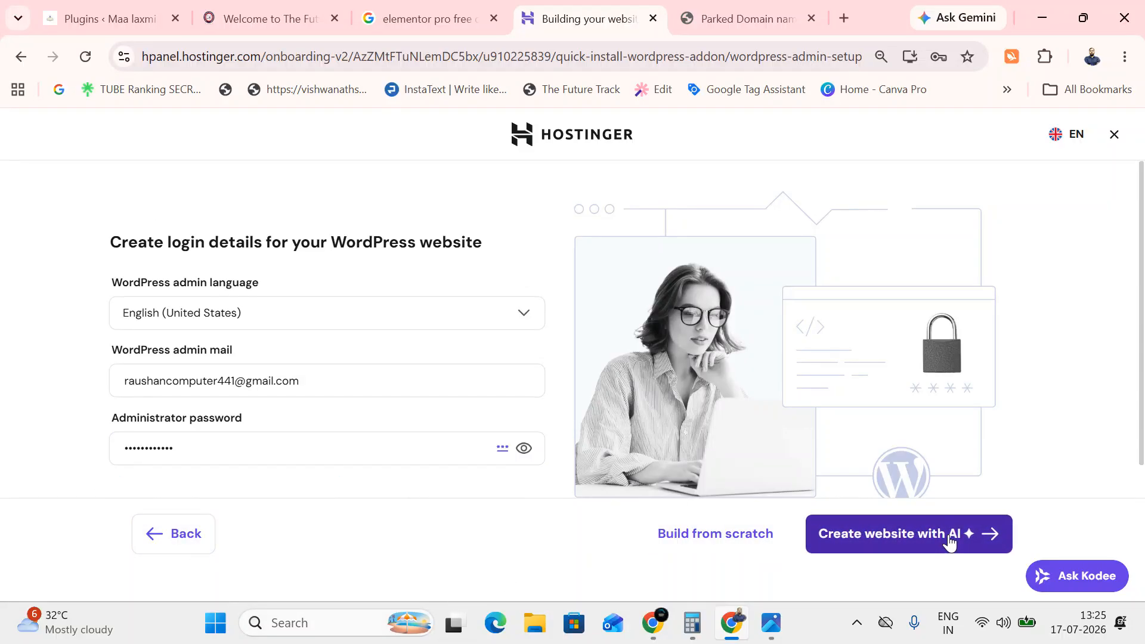
# Close the Kodee assistant panel and scroll through the new site's Hostinger onboarding checklist
pyautogui.click(949, 338)
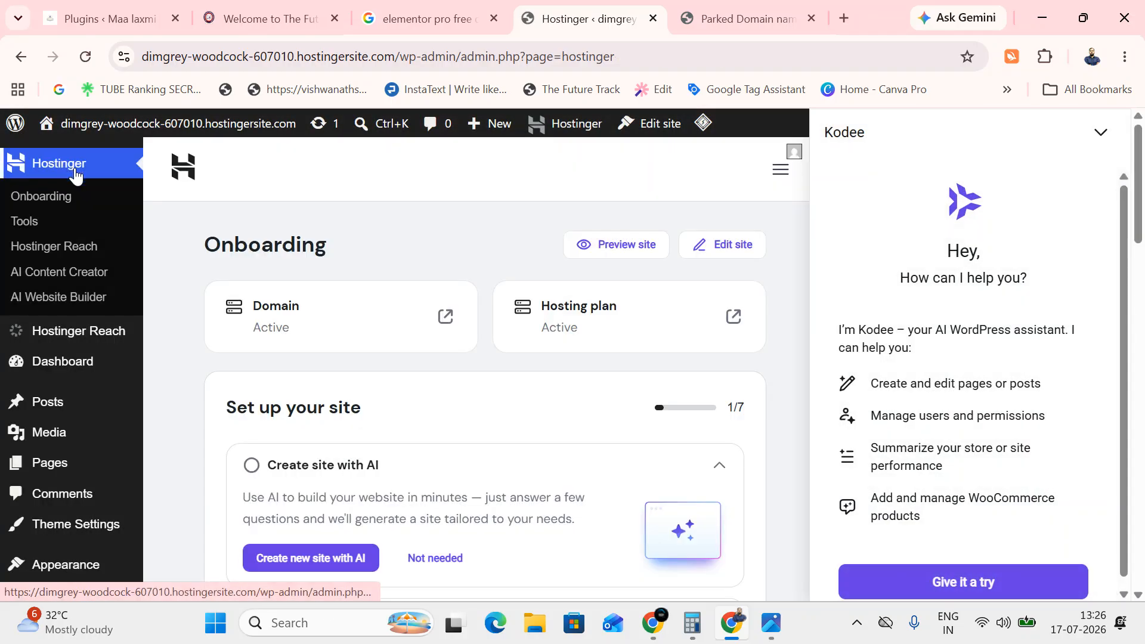
pyautogui.click(1100, 132)
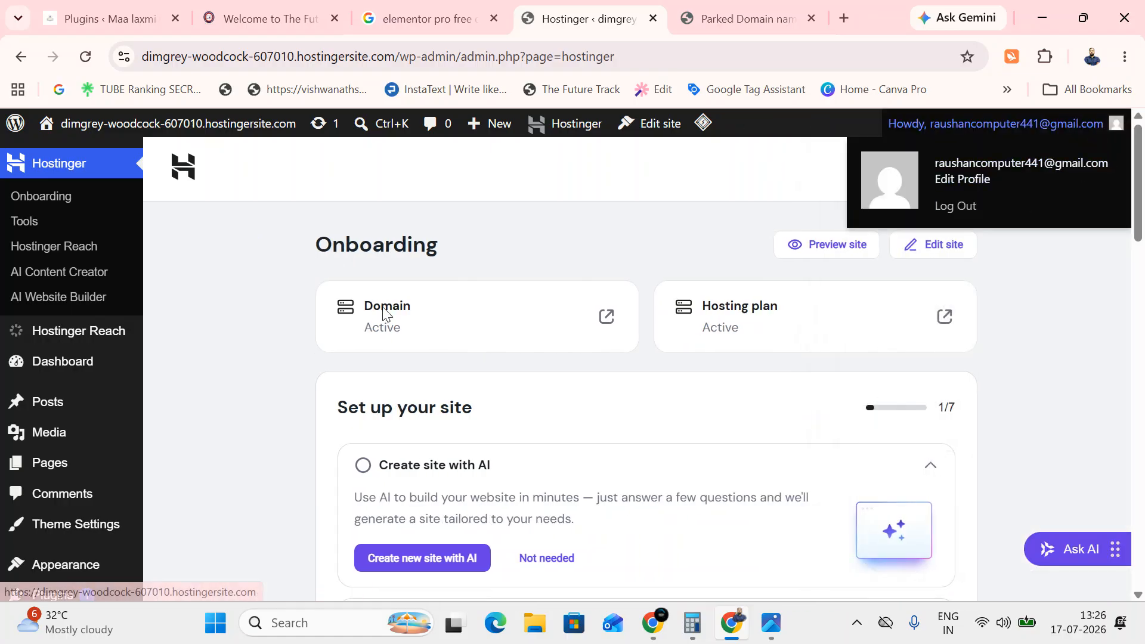
pyautogui.scroll(-3, 64, 330)
pyautogui.scroll(3, 305, 333)
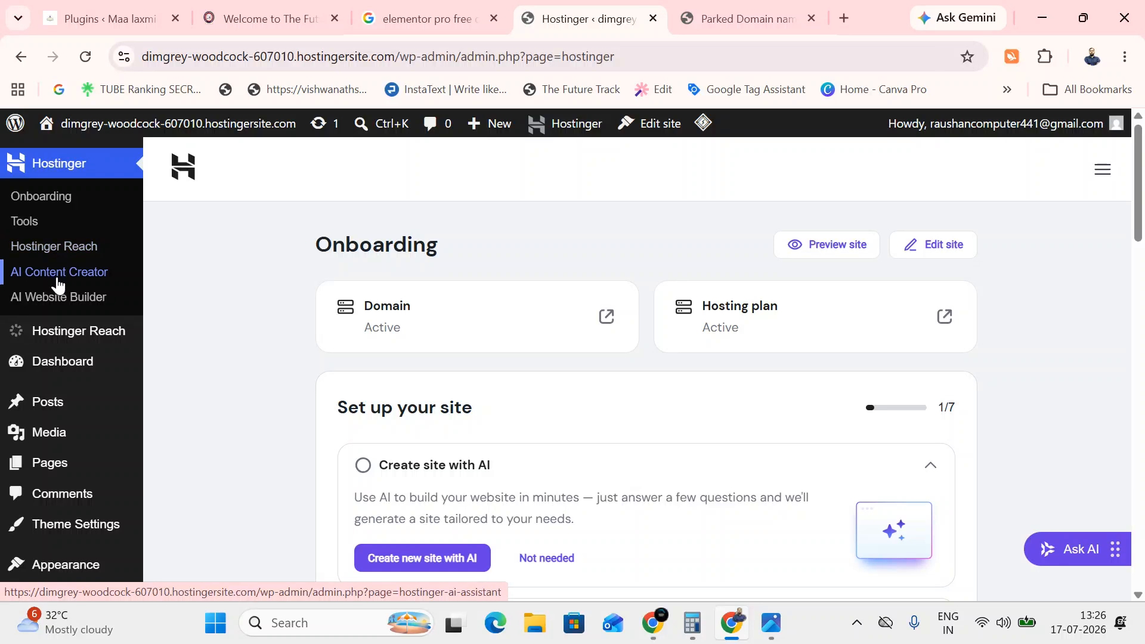
pyautogui.scroll(-3, 63, 383)
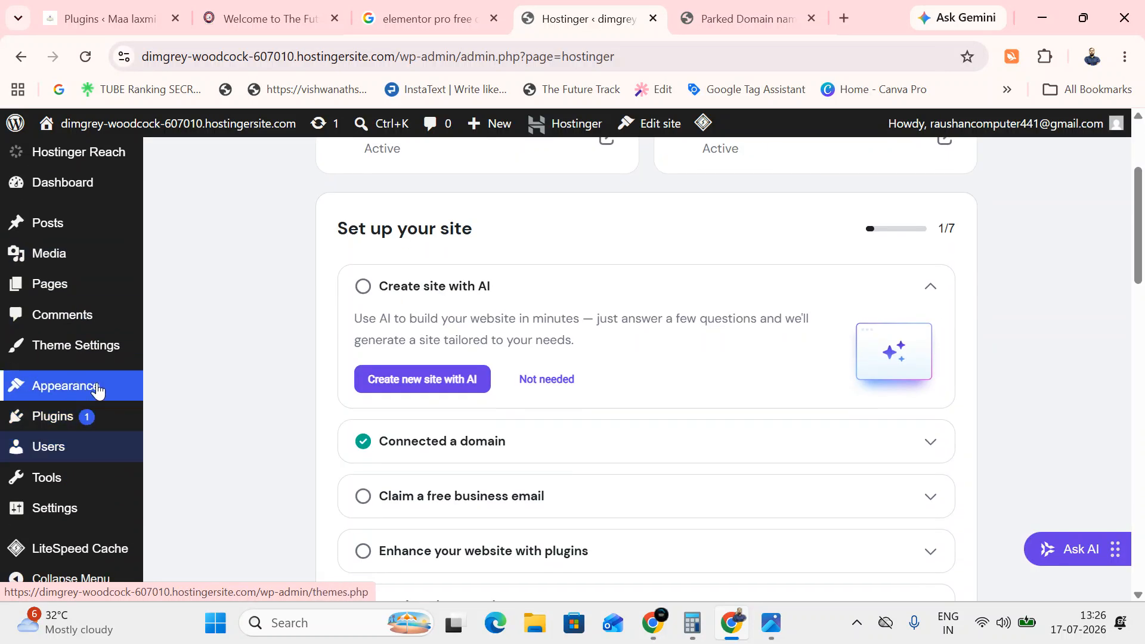
# Review the installed plugins and the Hostinger Reach page in the new site's WordPress dashboard
pyautogui.click(232, 419)
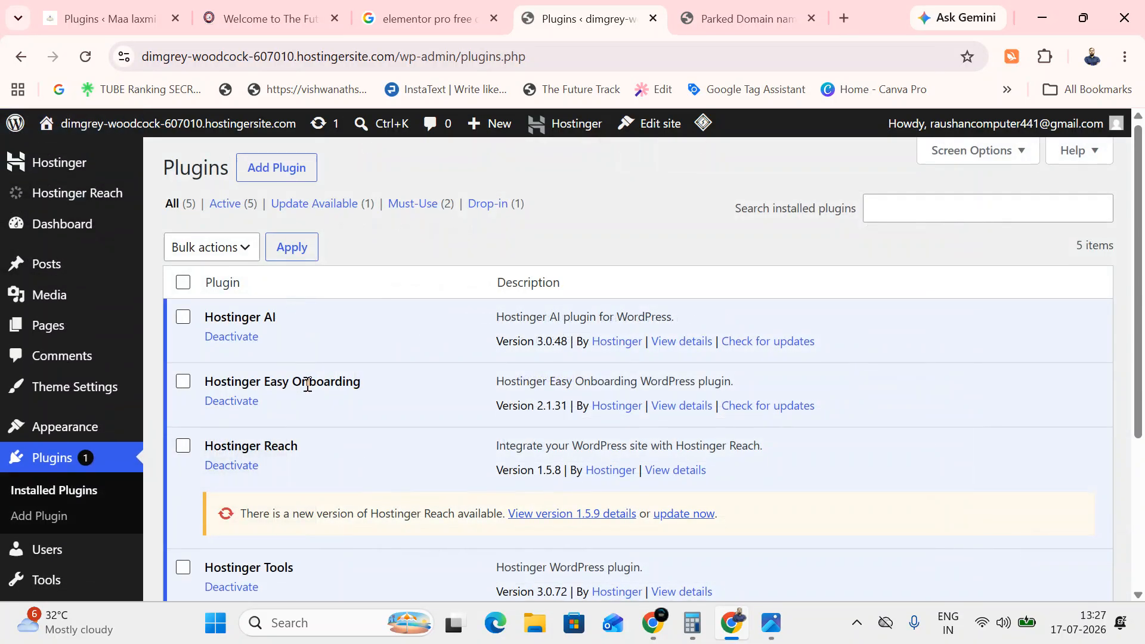
pyautogui.scroll(-3, 306, 394)
pyautogui.scroll(5, 134, 363)
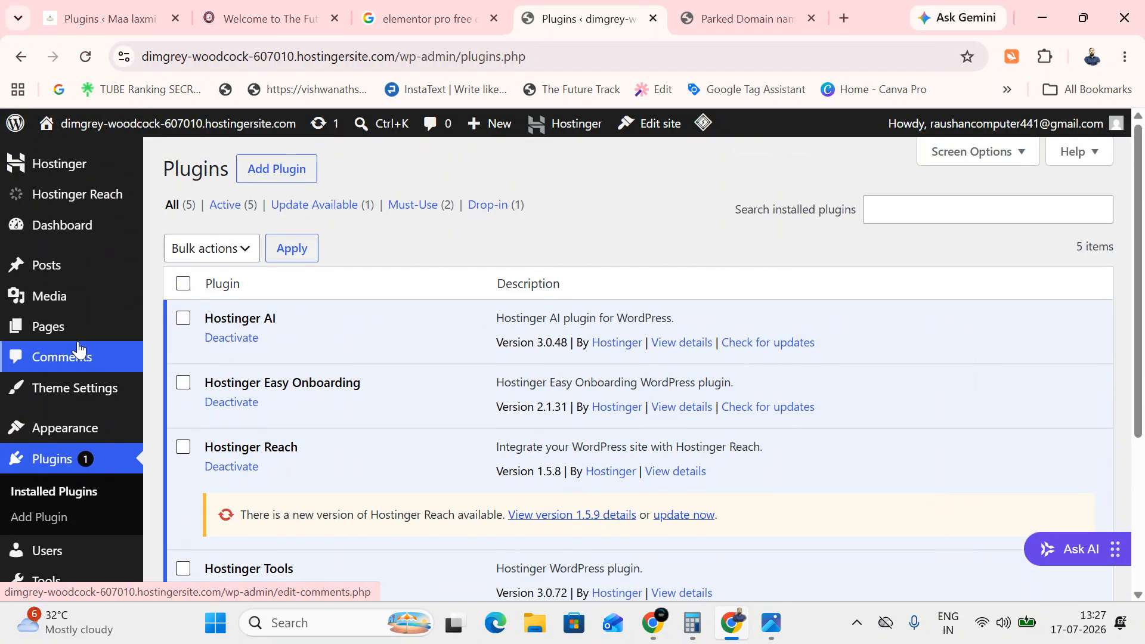
pyautogui.click(113, 202)
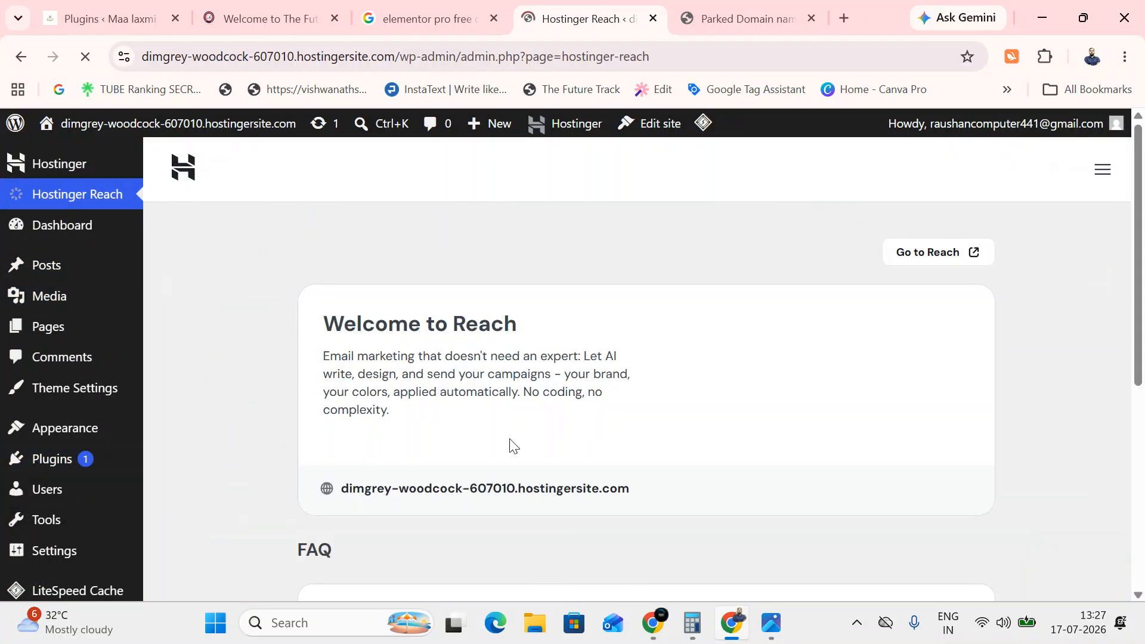
pyautogui.scroll(-6, 537, 391)
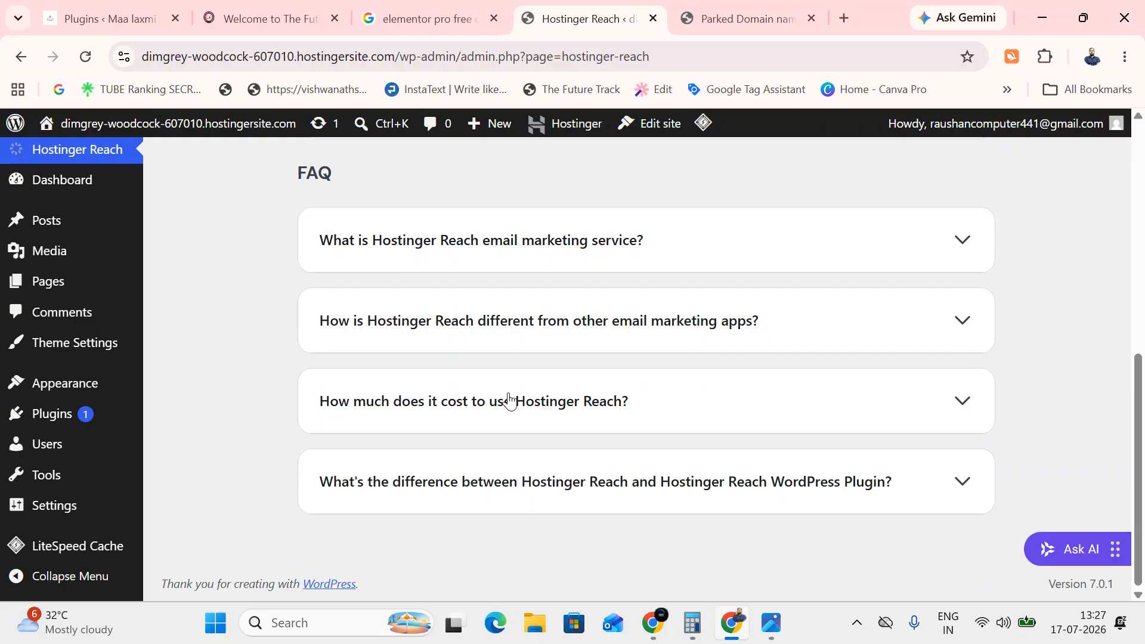
pyautogui.moveTo(24, 379)
# Navigate back to the Websites list in the Hostinger panel
pyautogui.click(20, 55)
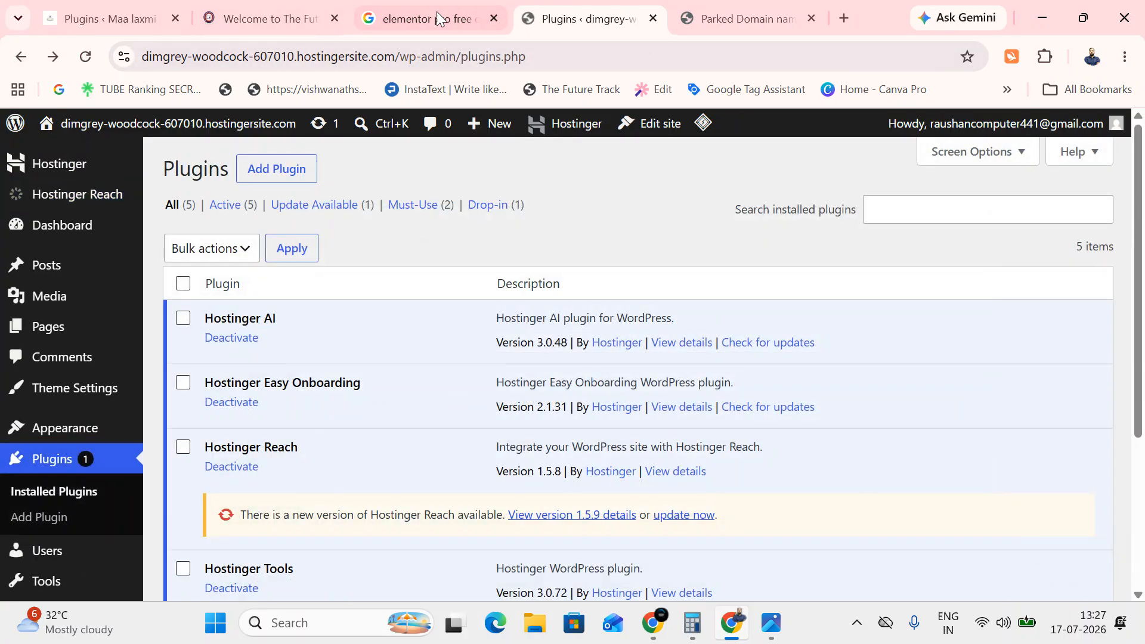
pyautogui.click(420, 6)
pyautogui.click(538, 8)
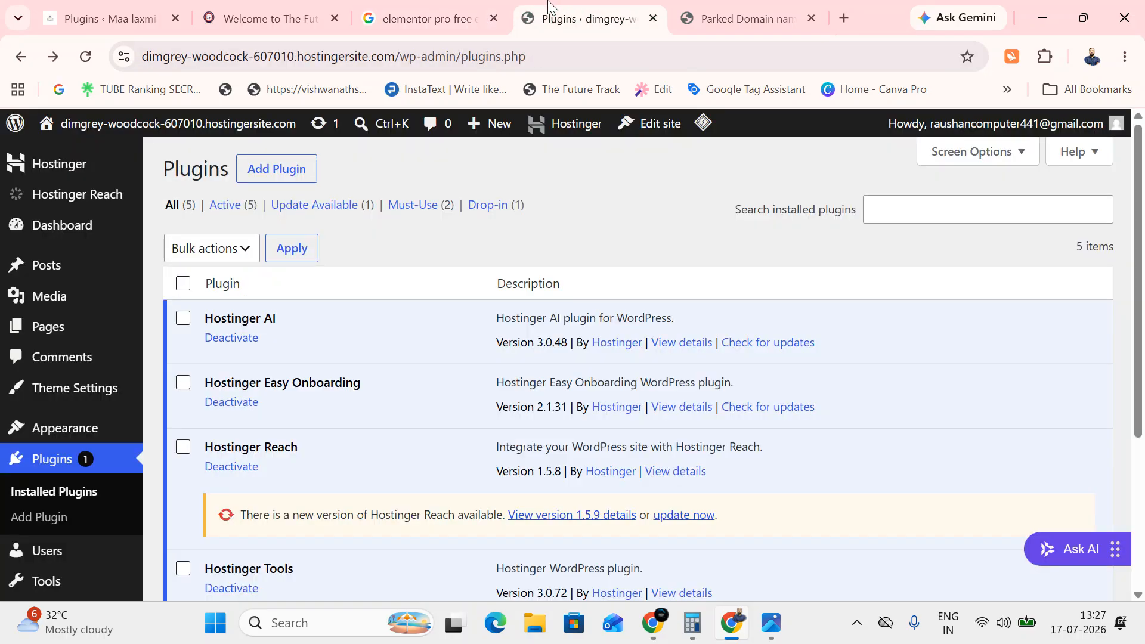
pyautogui.click(14, 61)
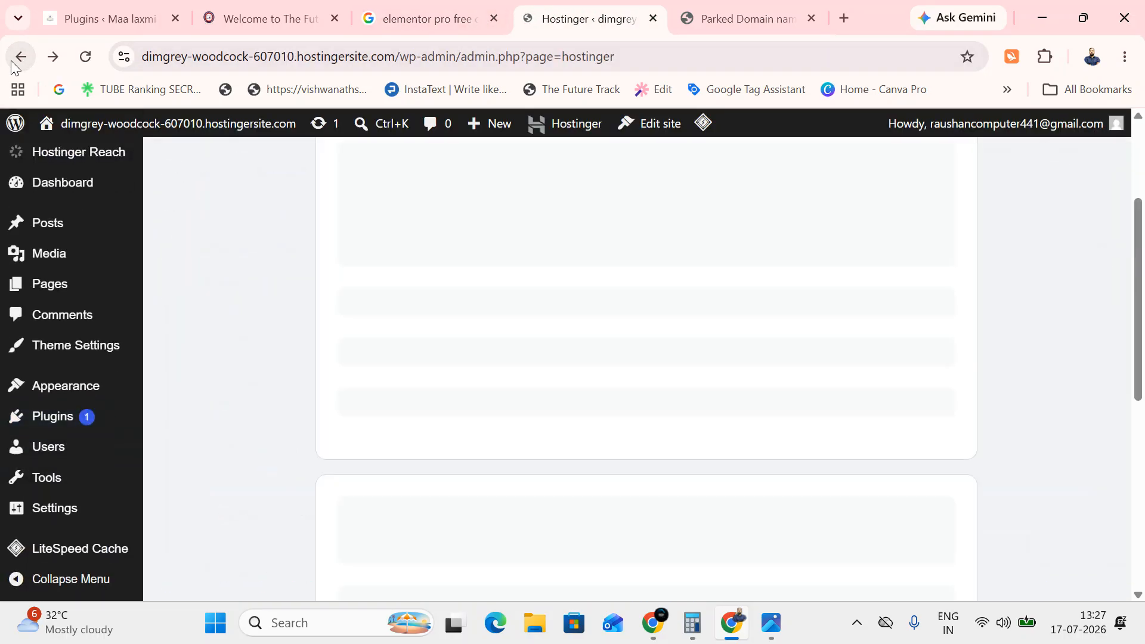
pyautogui.click(18, 59)
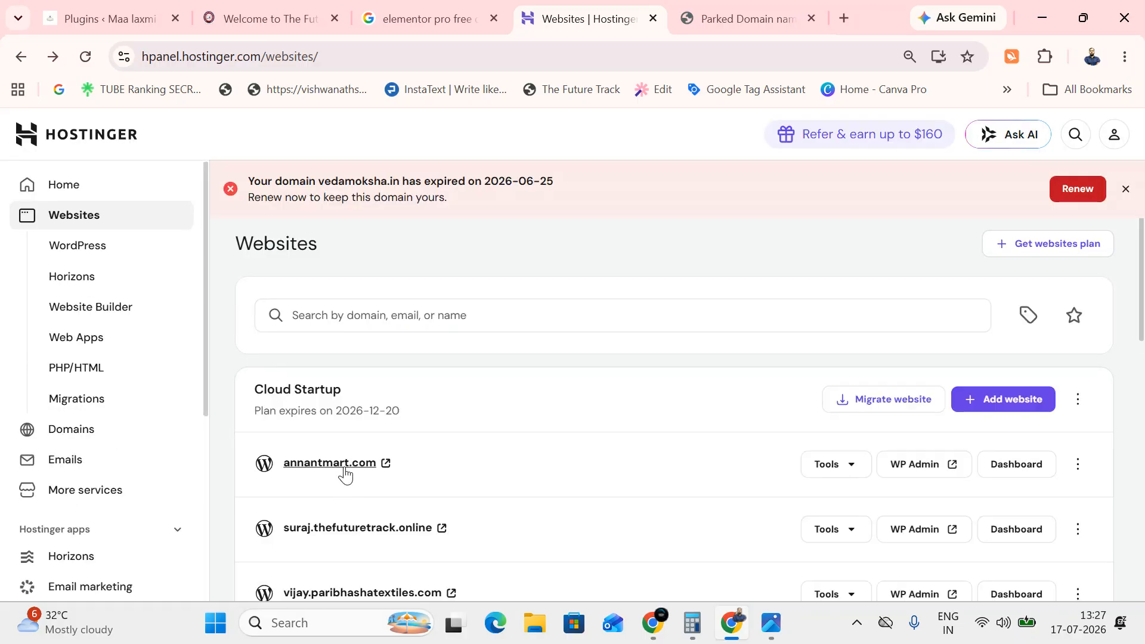
# Delete the annantmart.com website, acknowledging that all its data will be permanently lost
pyautogui.click(1079, 477)
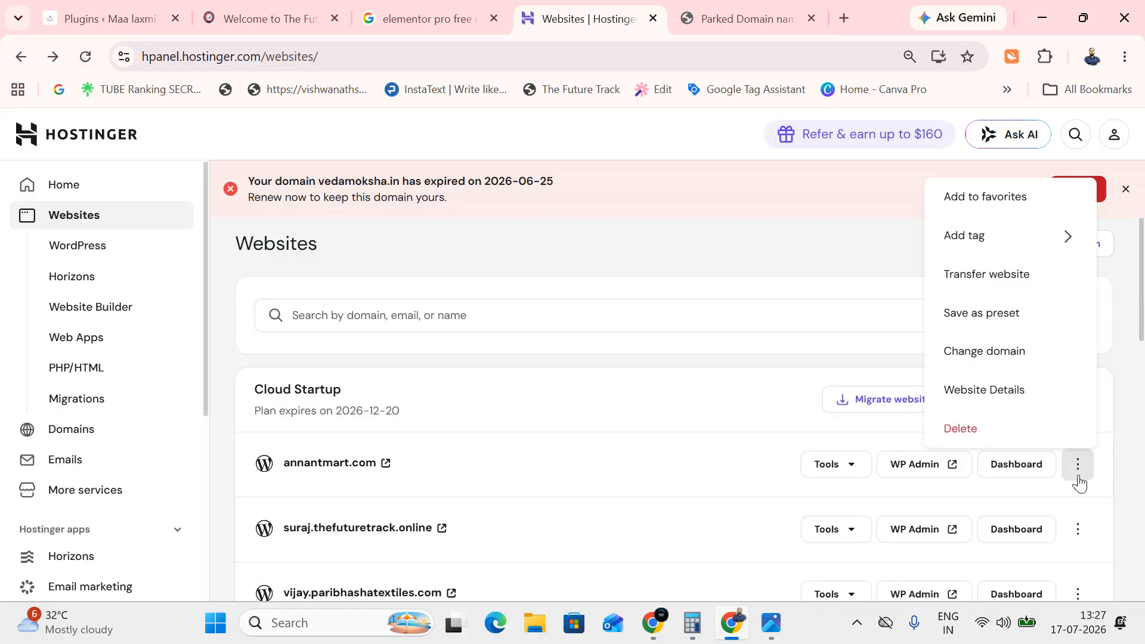
pyautogui.click(1041, 433)
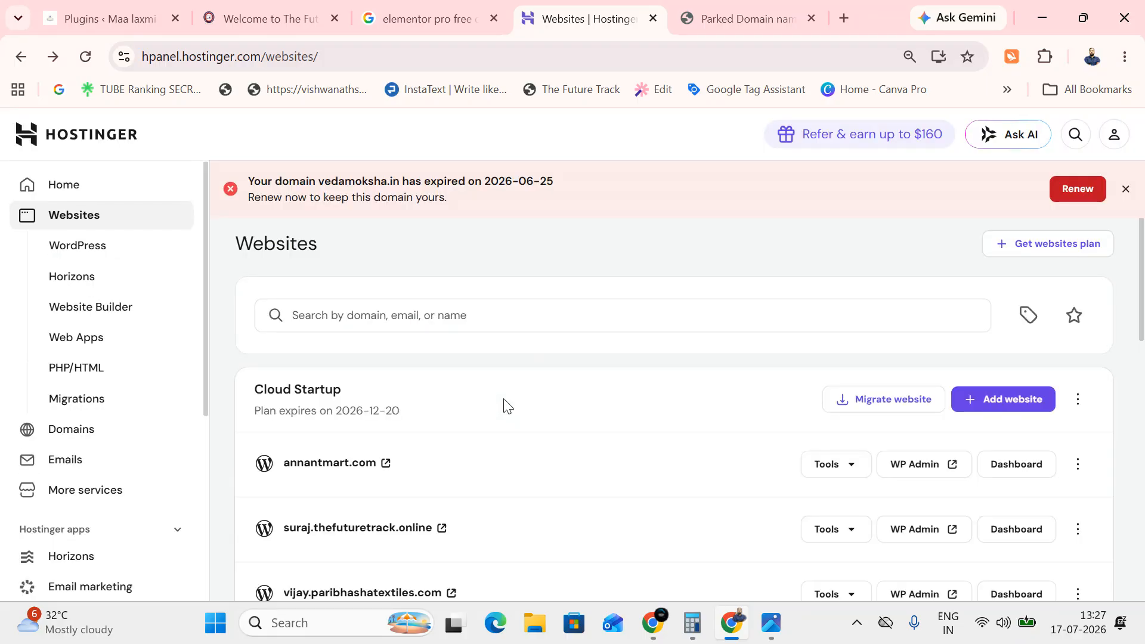
pyautogui.click(1079, 474)
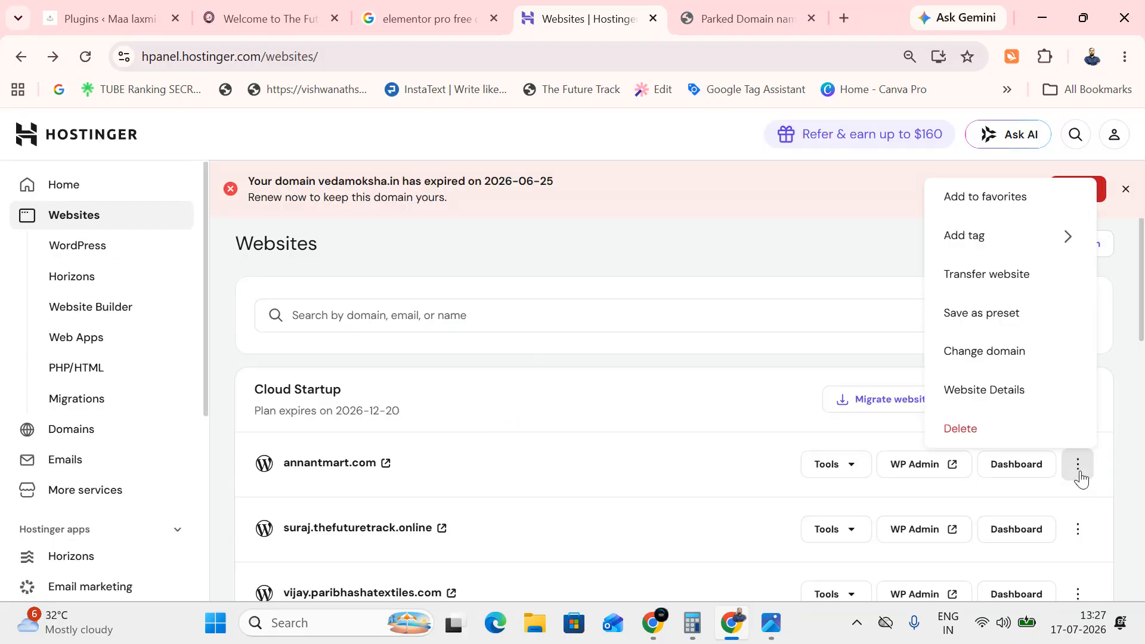
pyautogui.click(1014, 430)
pyautogui.click(388, 340)
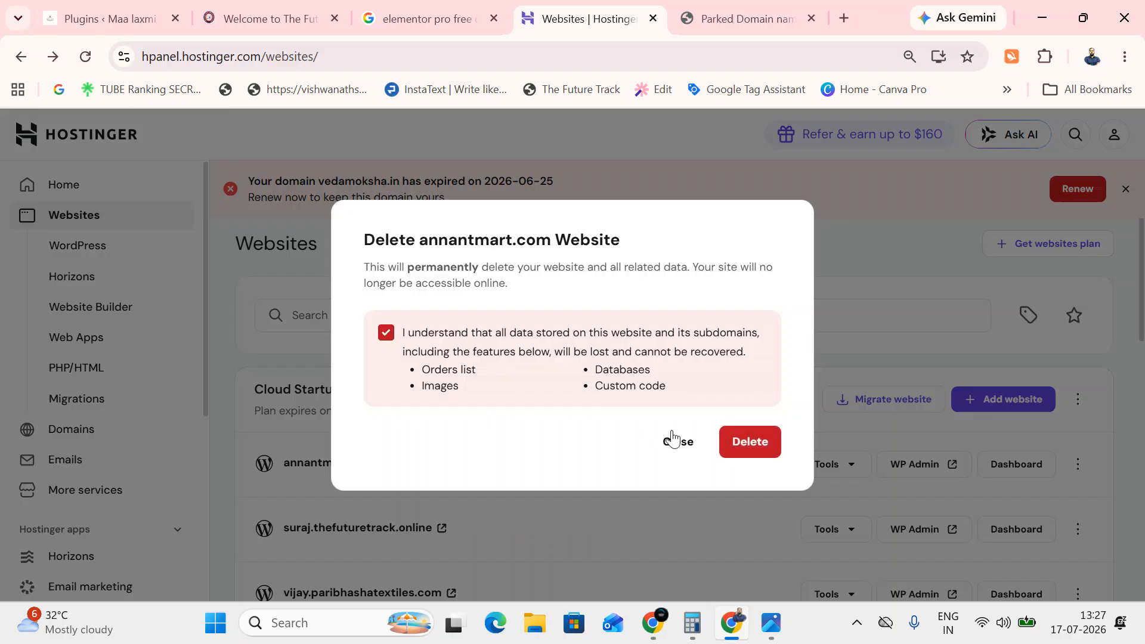
pyautogui.click(766, 447)
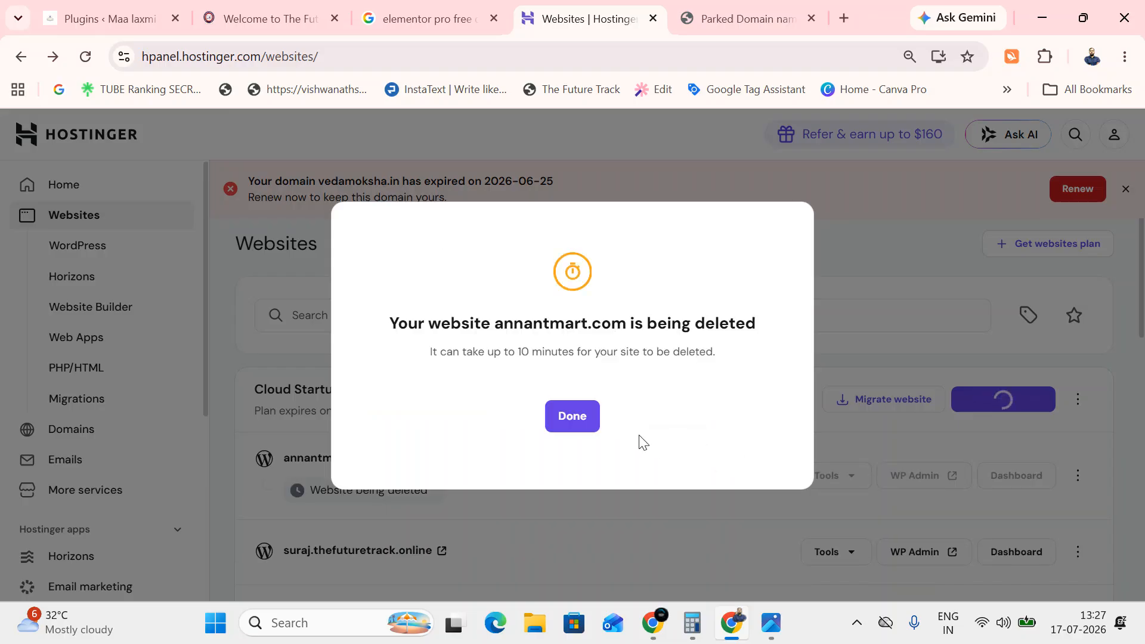
pyautogui.click(573, 418)
pyautogui.click(85, 56)
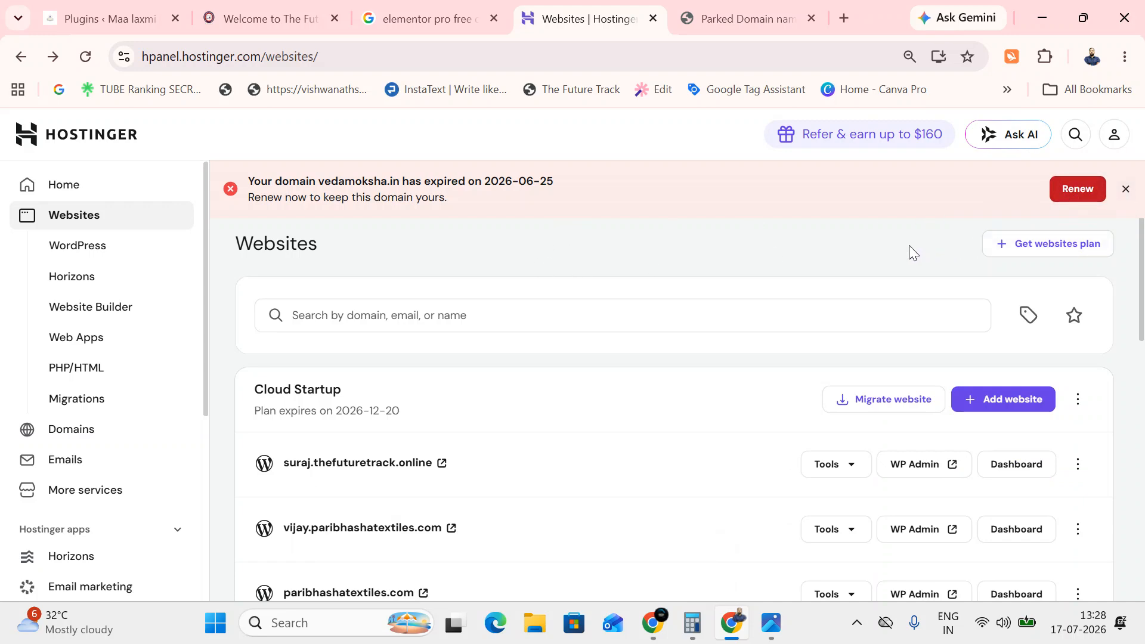
pyautogui.scroll(-3, 693, 282)
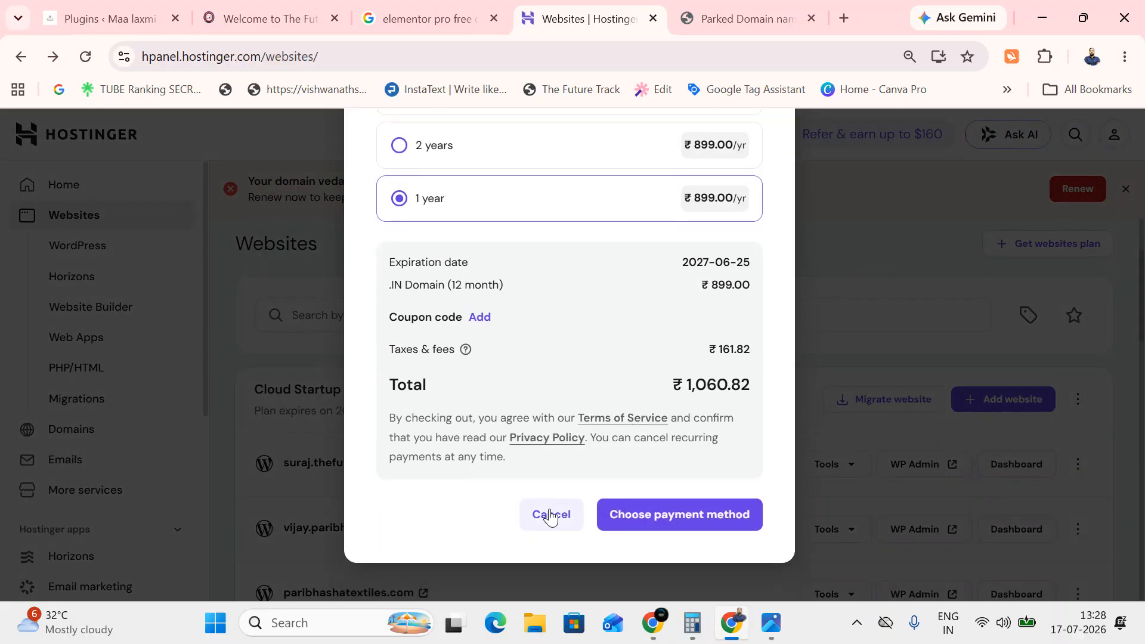
pyautogui.click(548, 514)
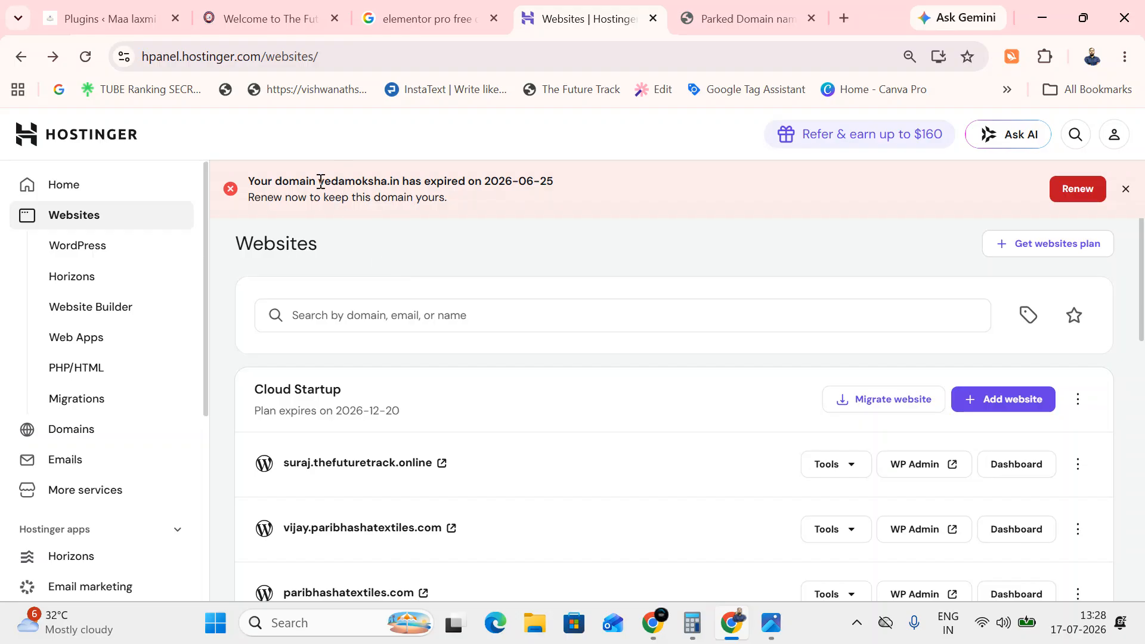
# Copy the expired domain name vedamoksha.in from the renewal banner
pyautogui.moveTo(321, 180); pyautogui.dragTo(404, 181)
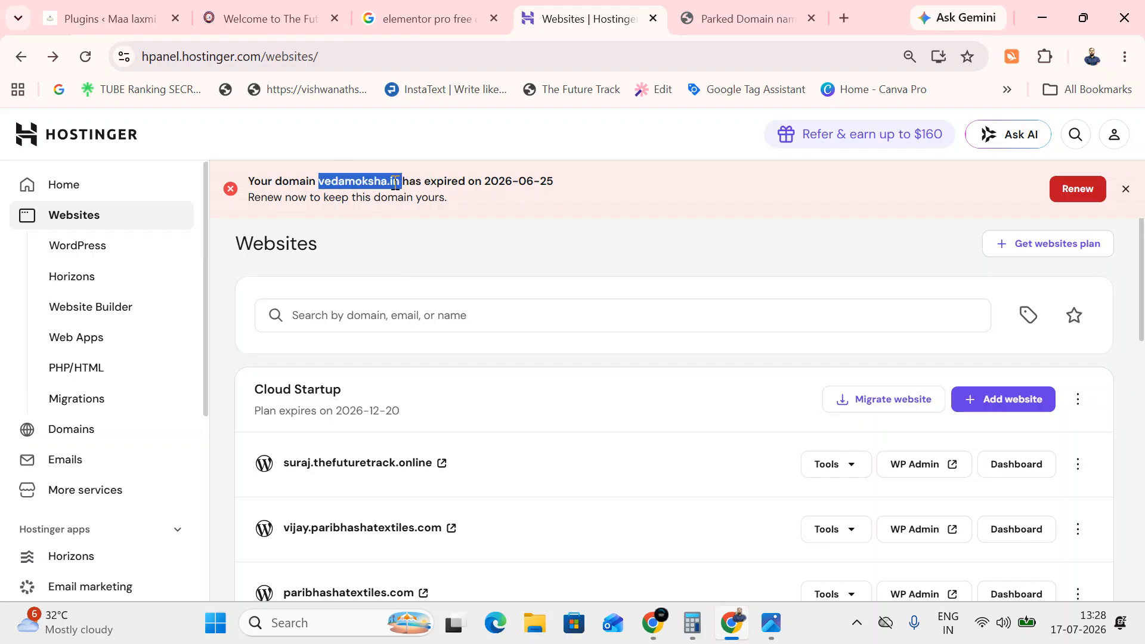
pyautogui.rightClick(395, 181)
pyautogui.click(333, 327)
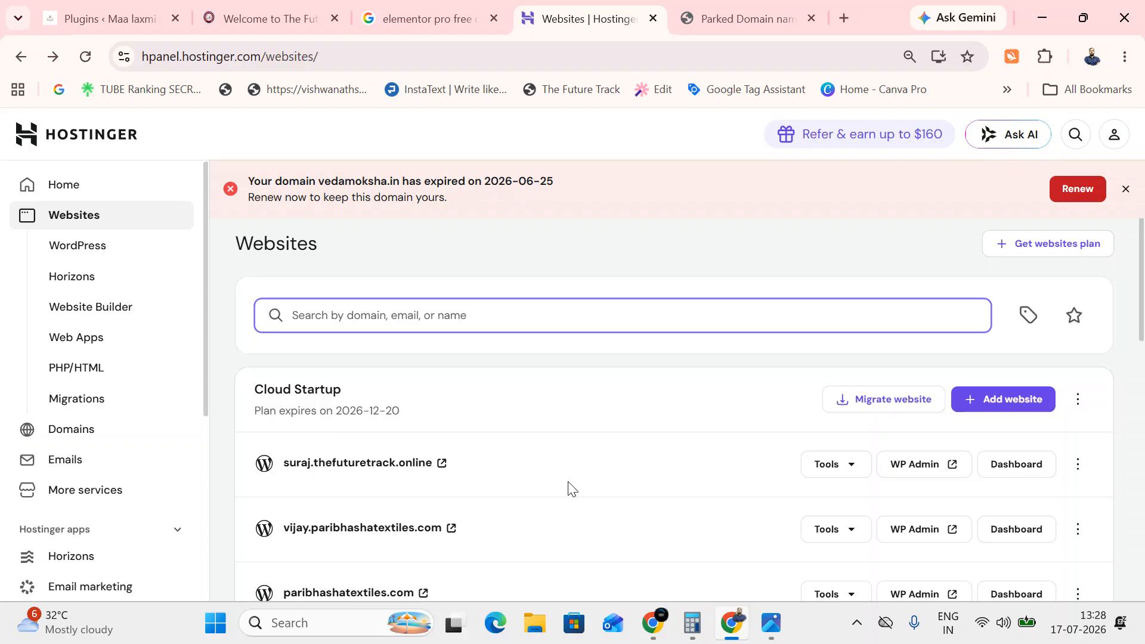
# Open the Add website options on the Hostinger Websites list
pyautogui.click(987, 402)
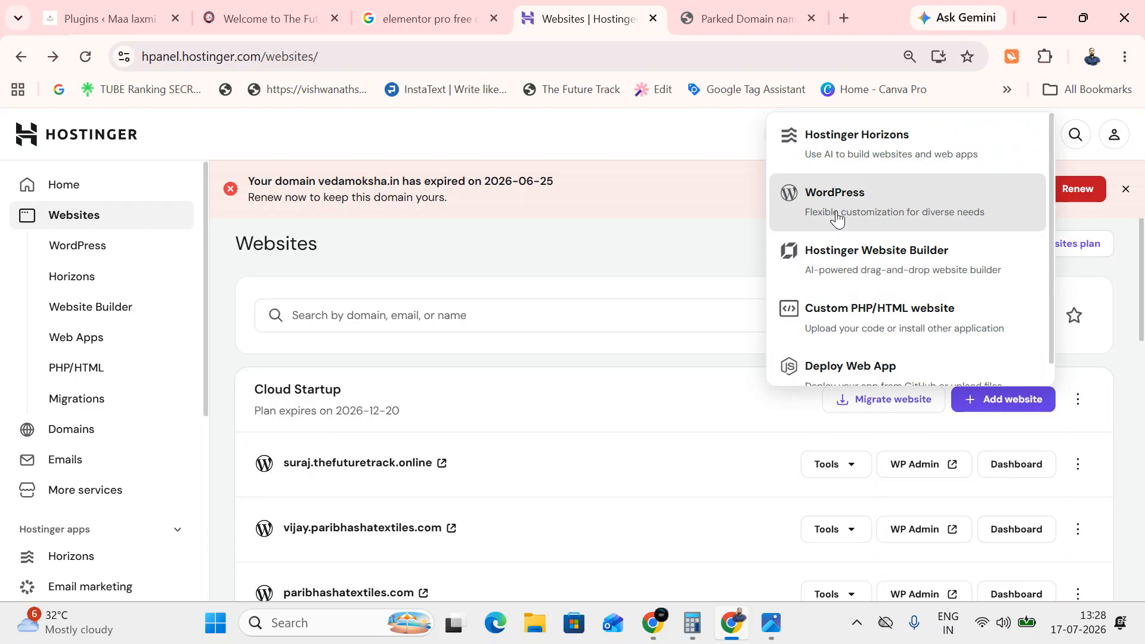
pyautogui.moveTo(655, 626)
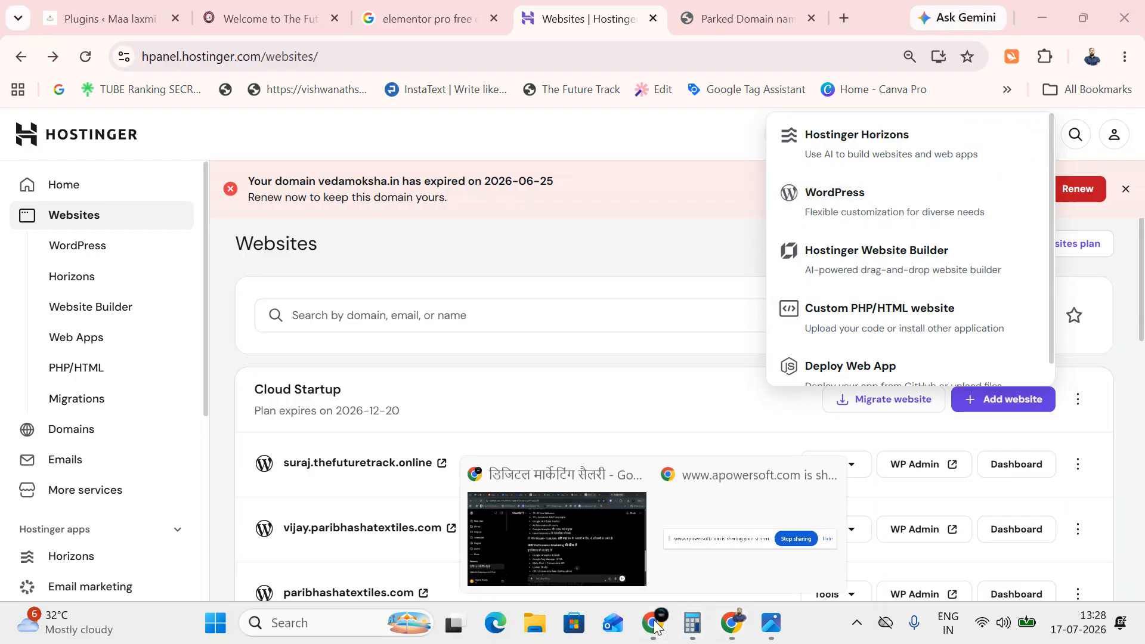
pyautogui.click(556, 537)
pyautogui.scroll(-4, 447, 276)
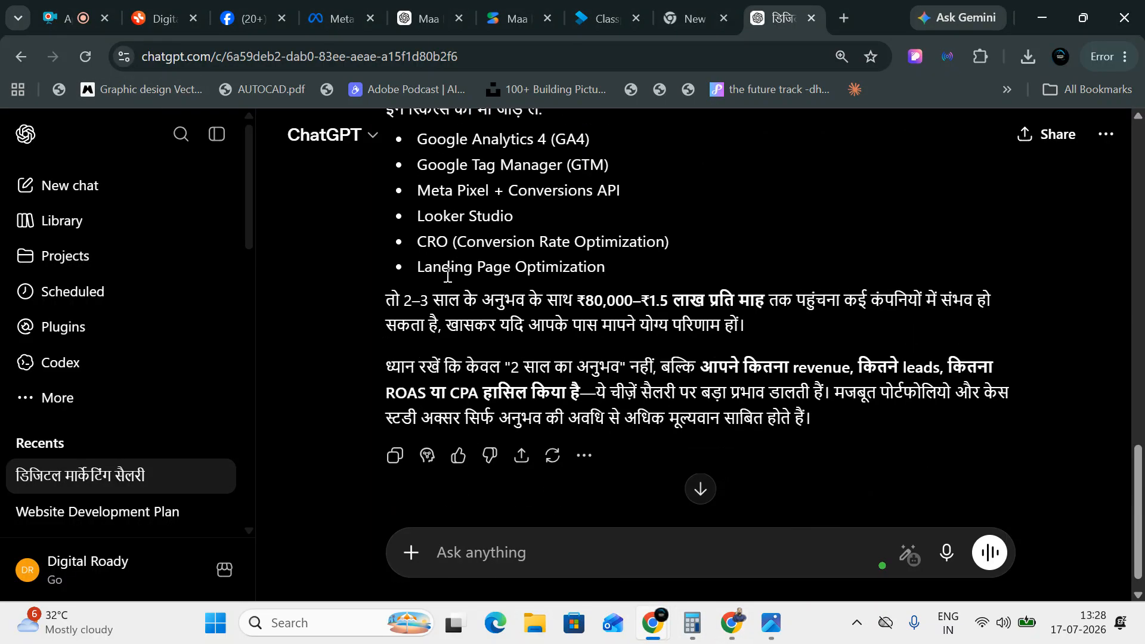
pyautogui.scroll(4, 447, 276)
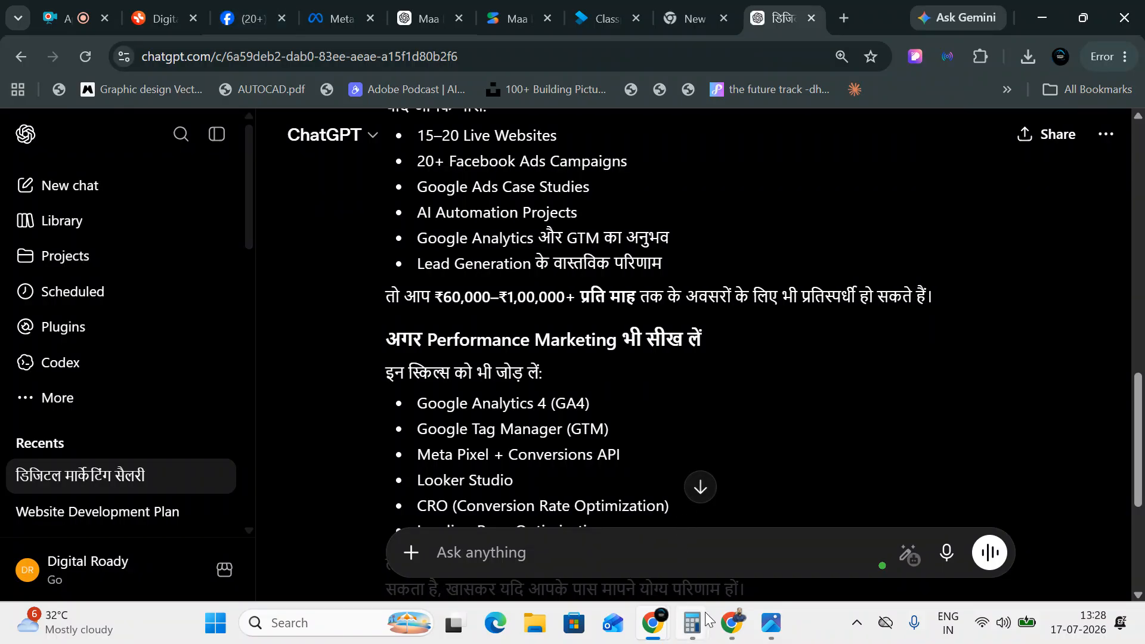
pyautogui.click(731, 623)
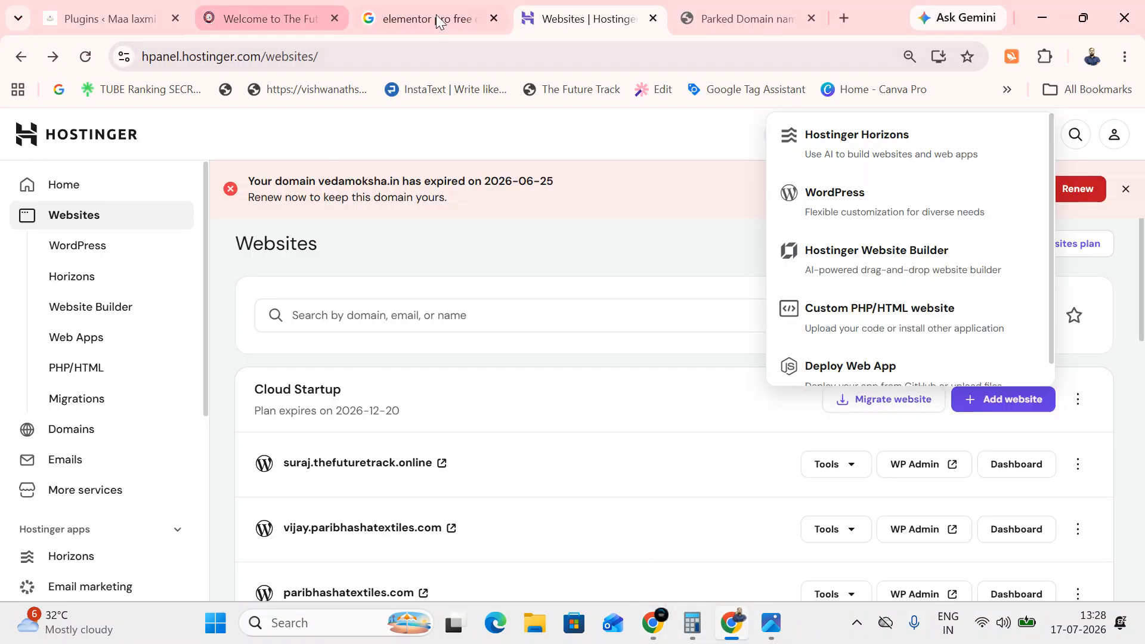
# Open the Maa laxmi Library site's front end from its Plugins page
pyautogui.click(714, 11)
pyautogui.click(170, 11)
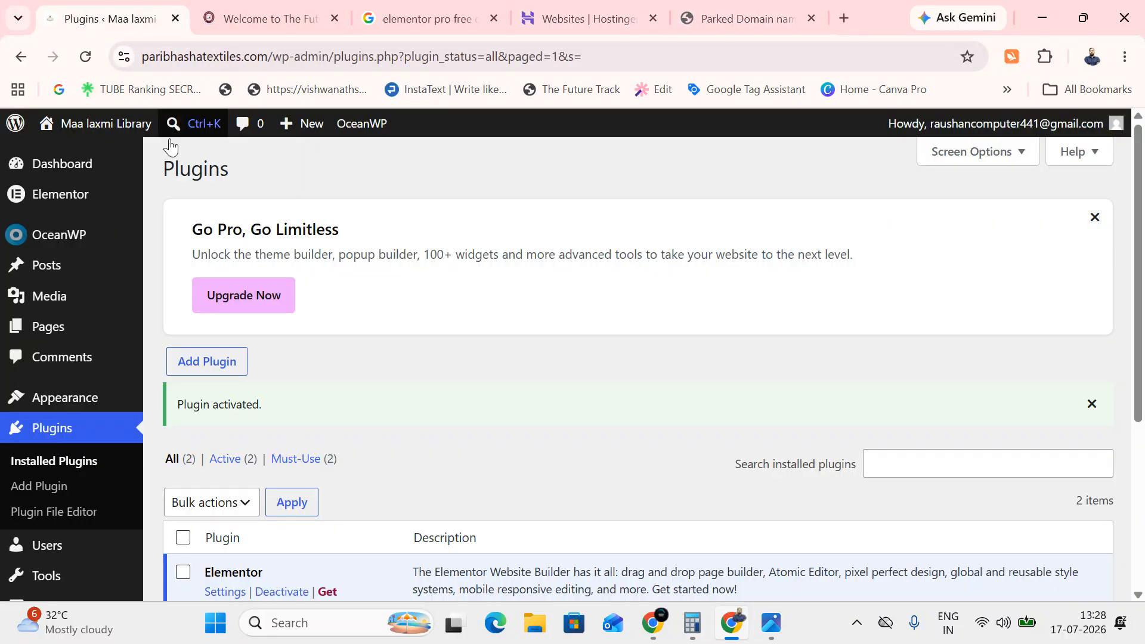
pyautogui.scroll(-5, 443, 429)
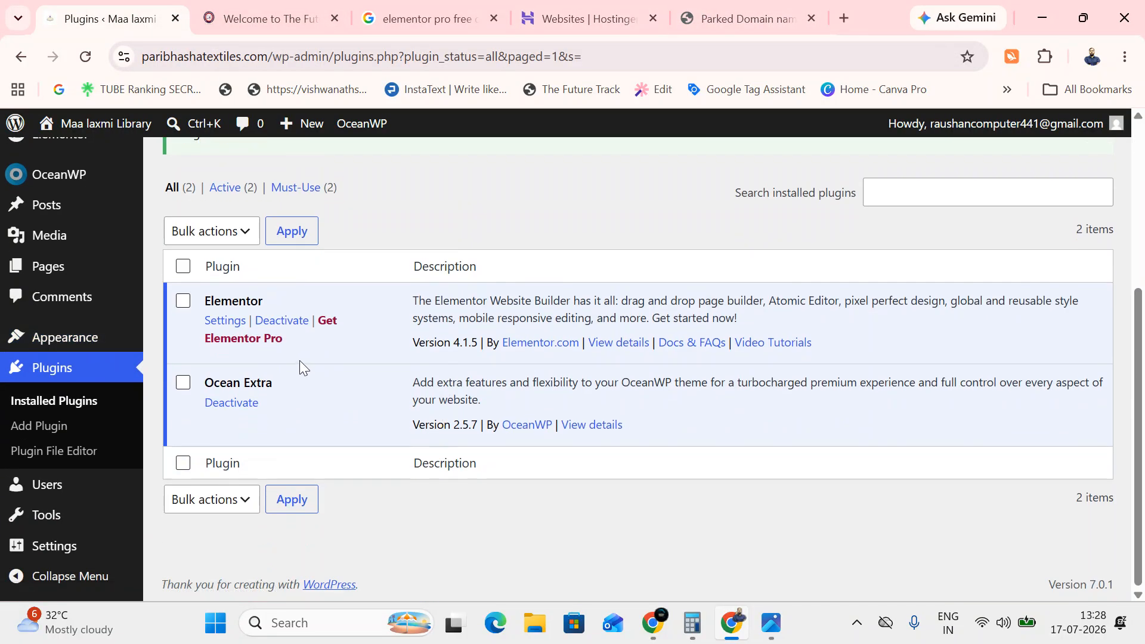
pyautogui.scroll(3, 299, 360)
pyautogui.click(76, 154)
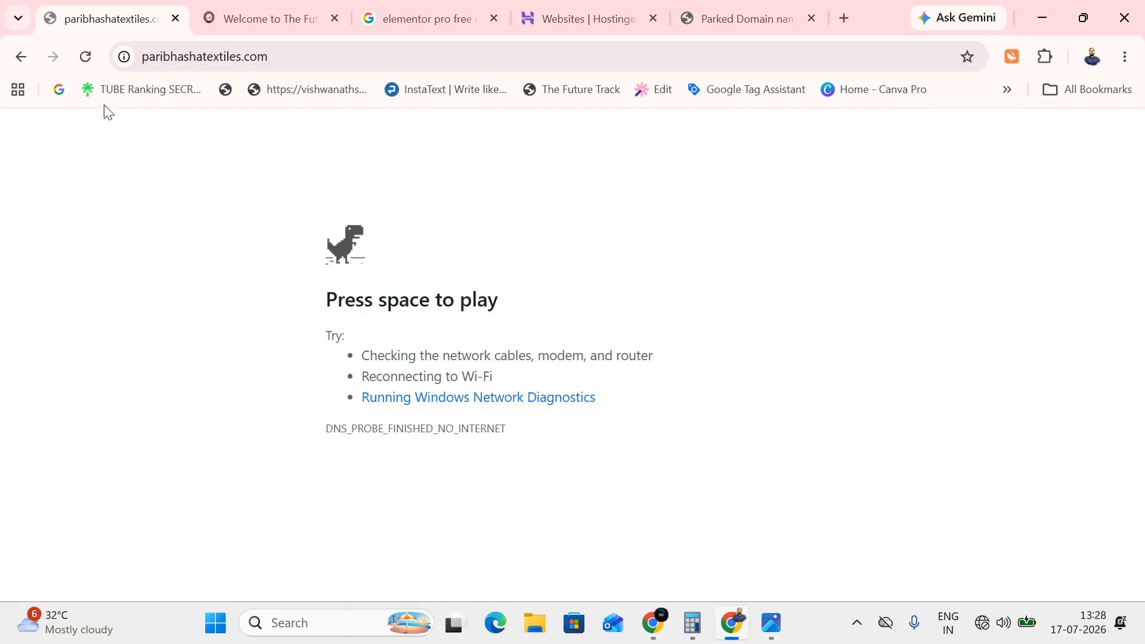
pyautogui.moveTo(974, 621)
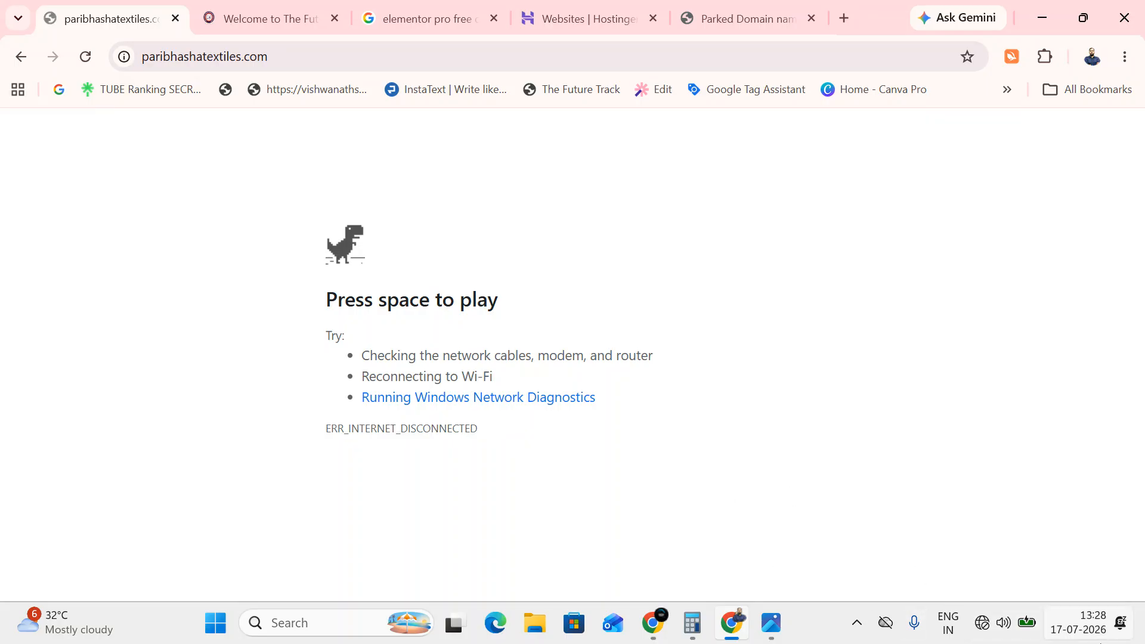
pyautogui.moveTo(669, 608)
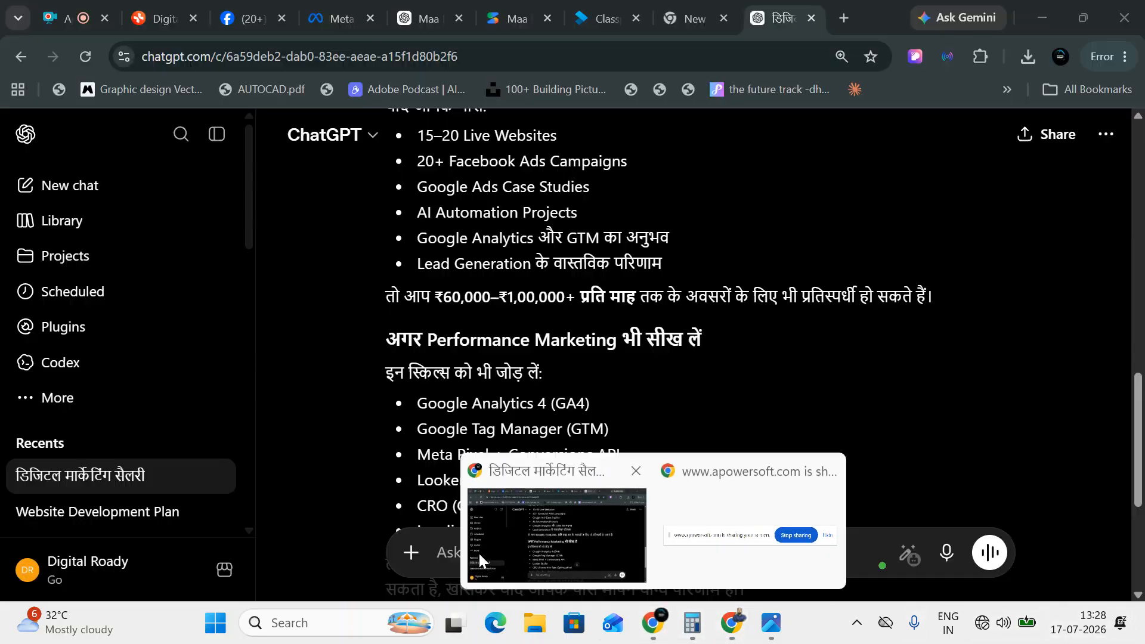
pyautogui.click(480, 558)
pyautogui.click(50, 7)
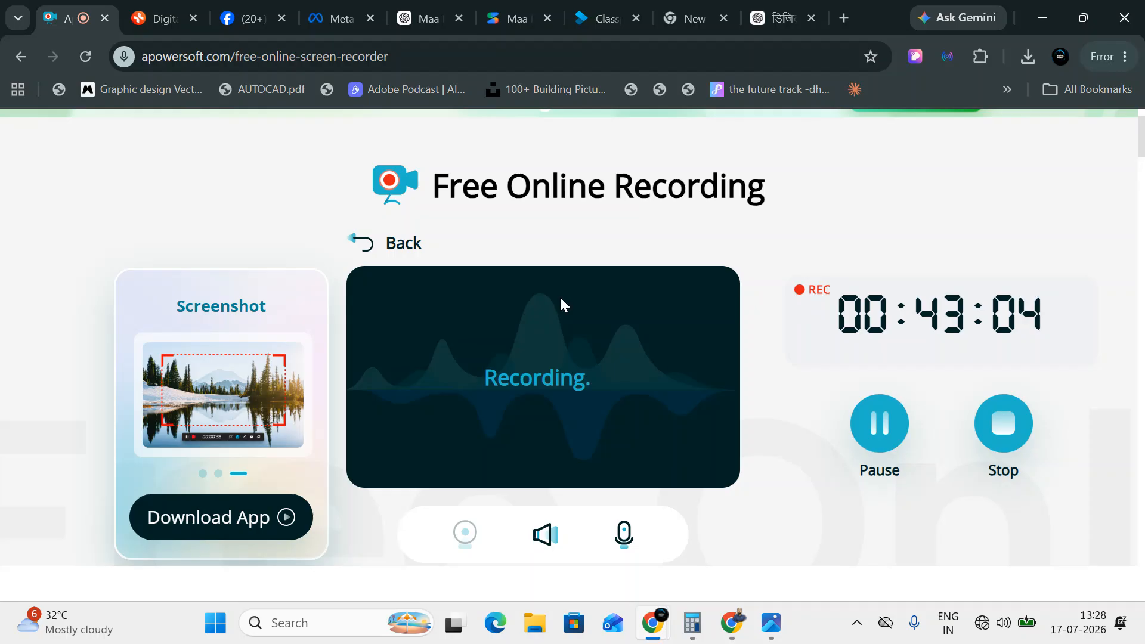
pyautogui.click(731, 621)
pyautogui.moveTo(658, 614)
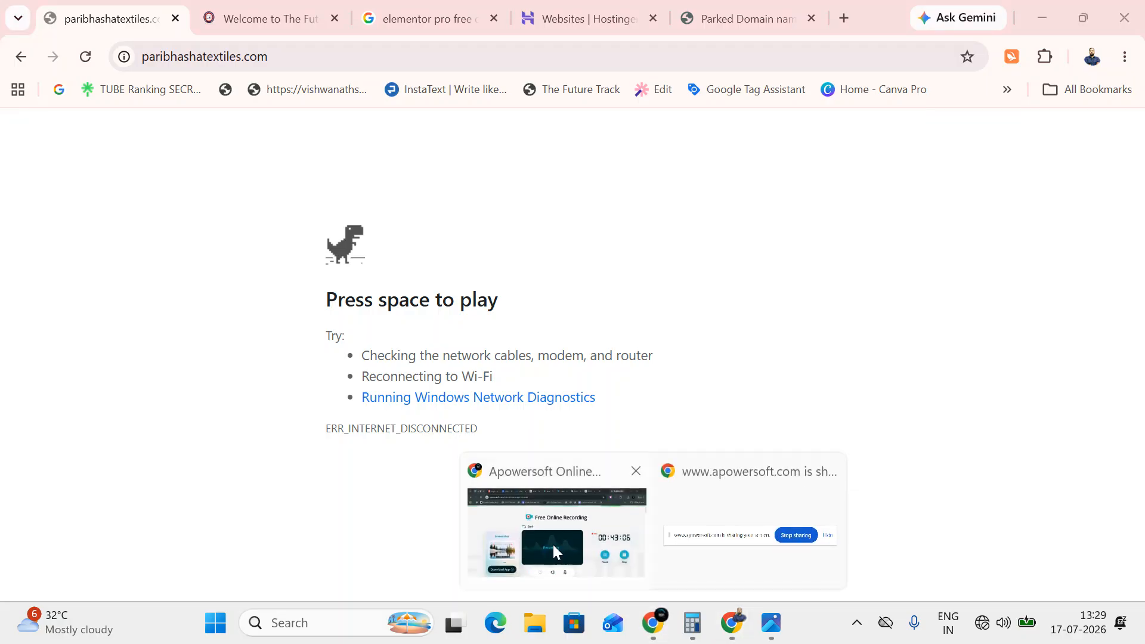
pyautogui.click(553, 545)
pyautogui.click(430, 15)
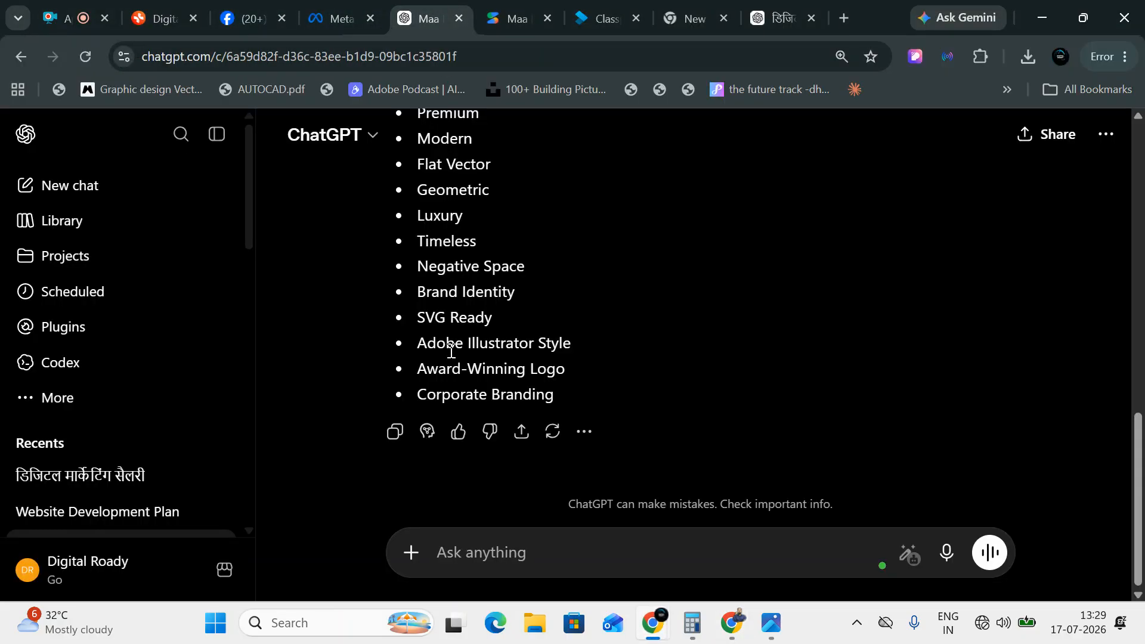
pyautogui.scroll(10, 452, 358)
pyautogui.scroll(3, 452, 383)
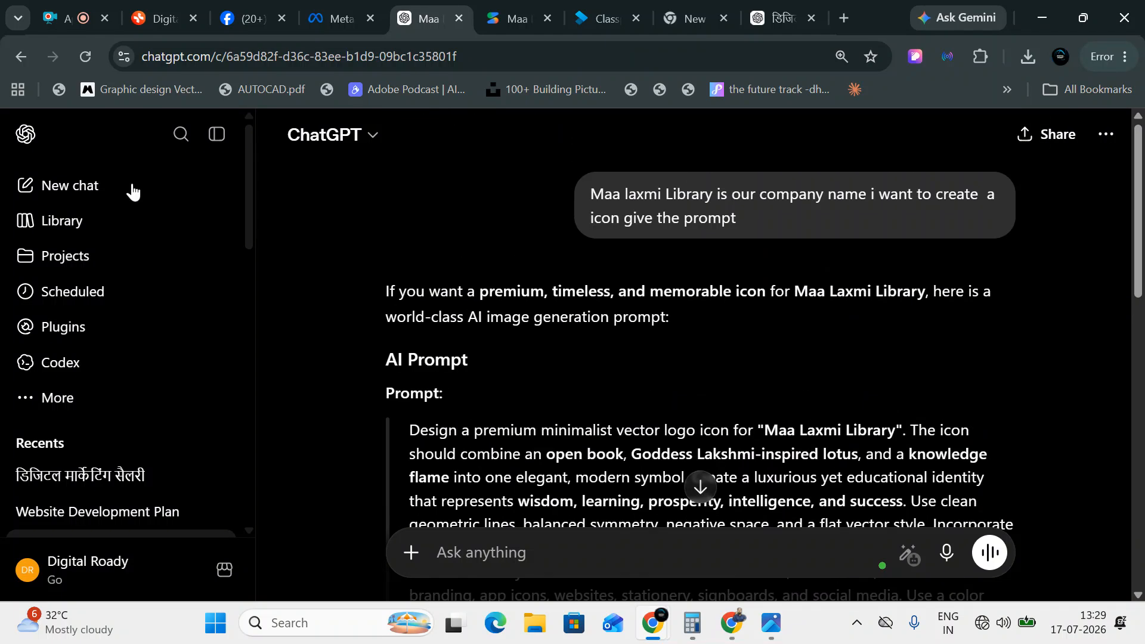
pyautogui.click(153, 6)
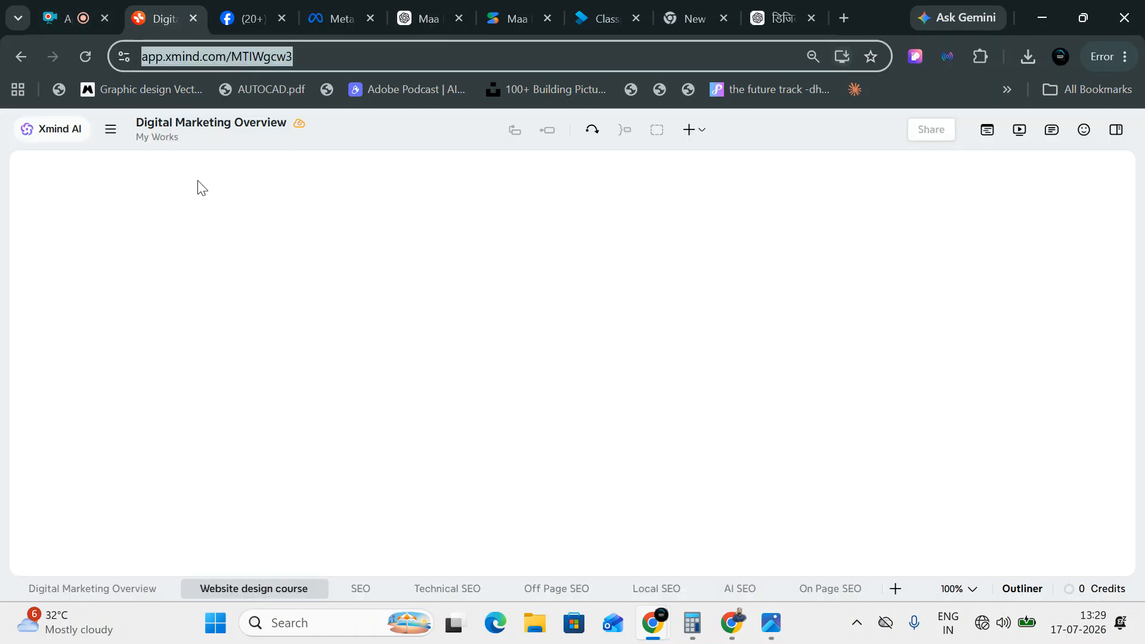
pyautogui.click(292, 124)
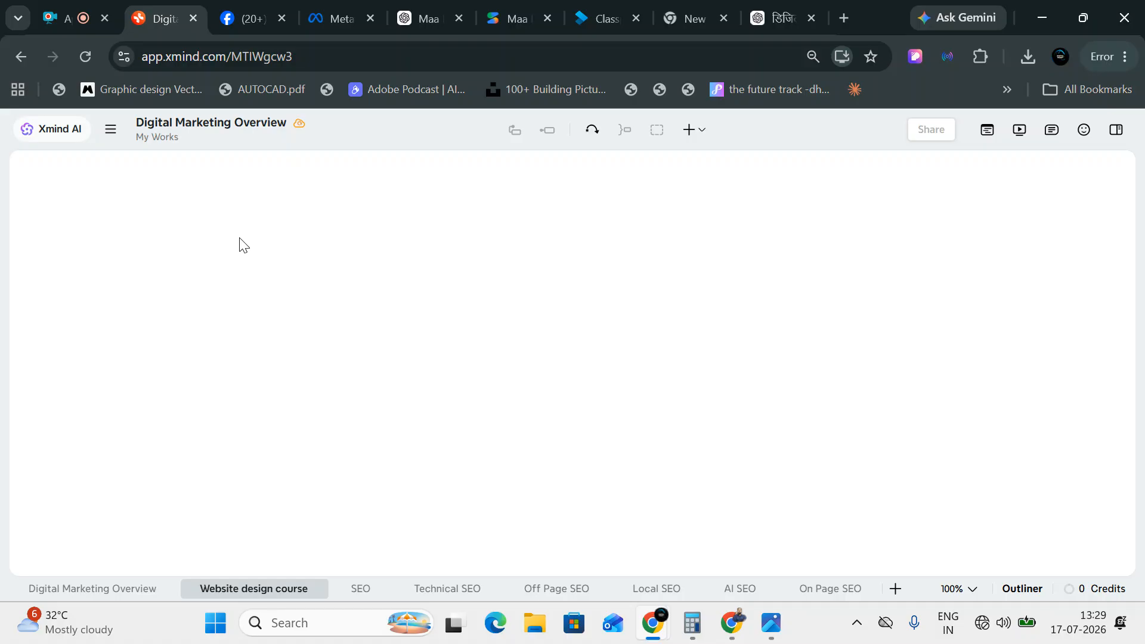
pyautogui.scroll(10, 288, 316)
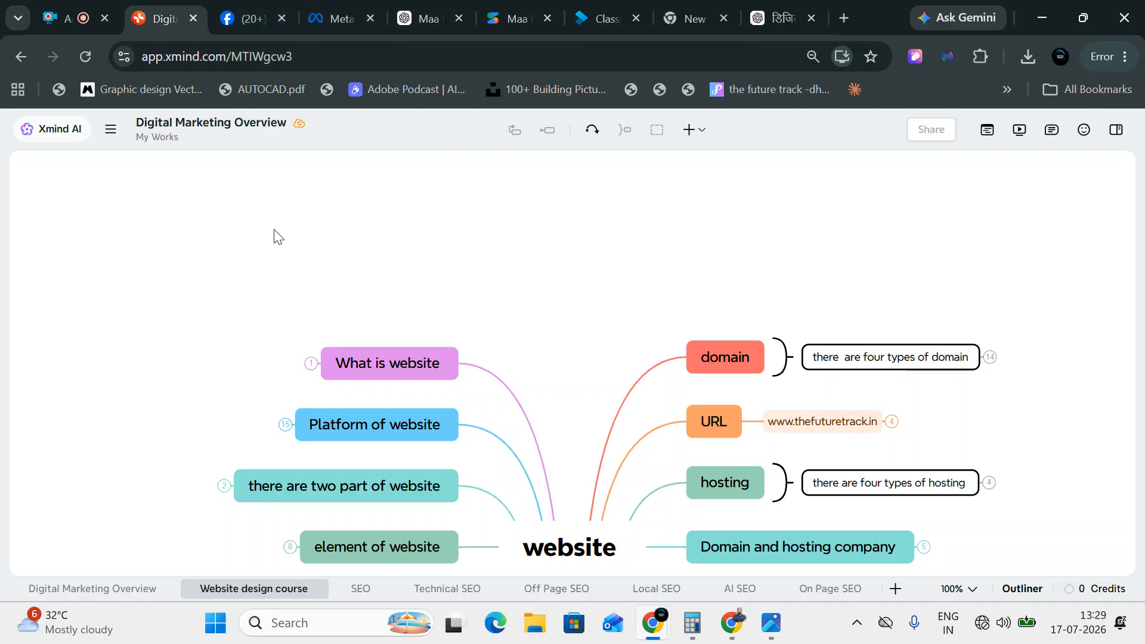
pyautogui.click(75, 18)
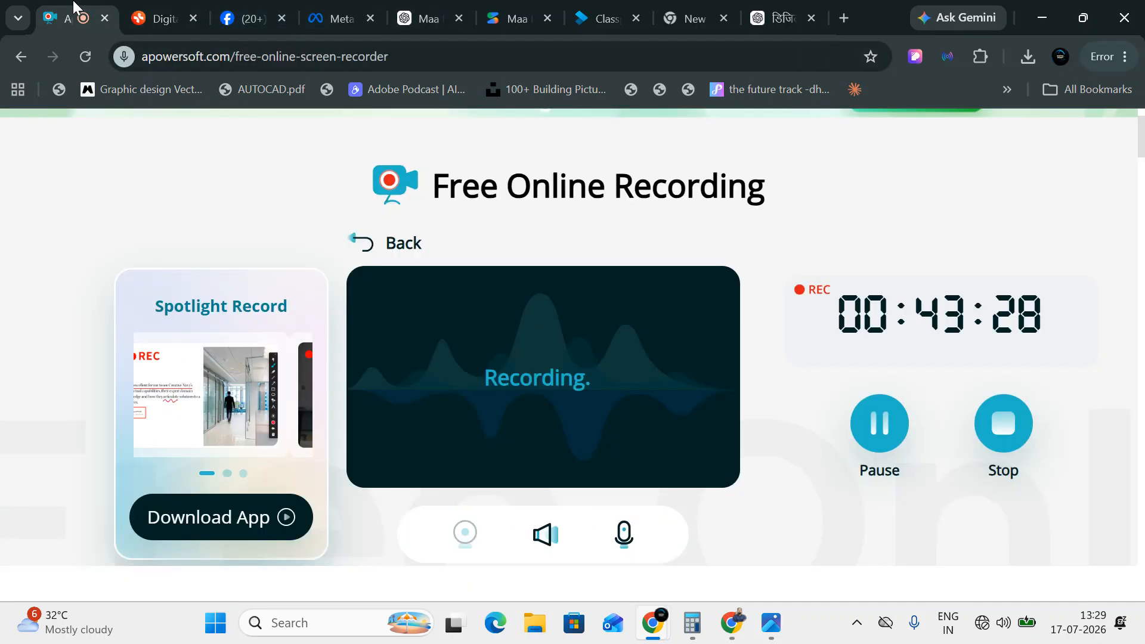